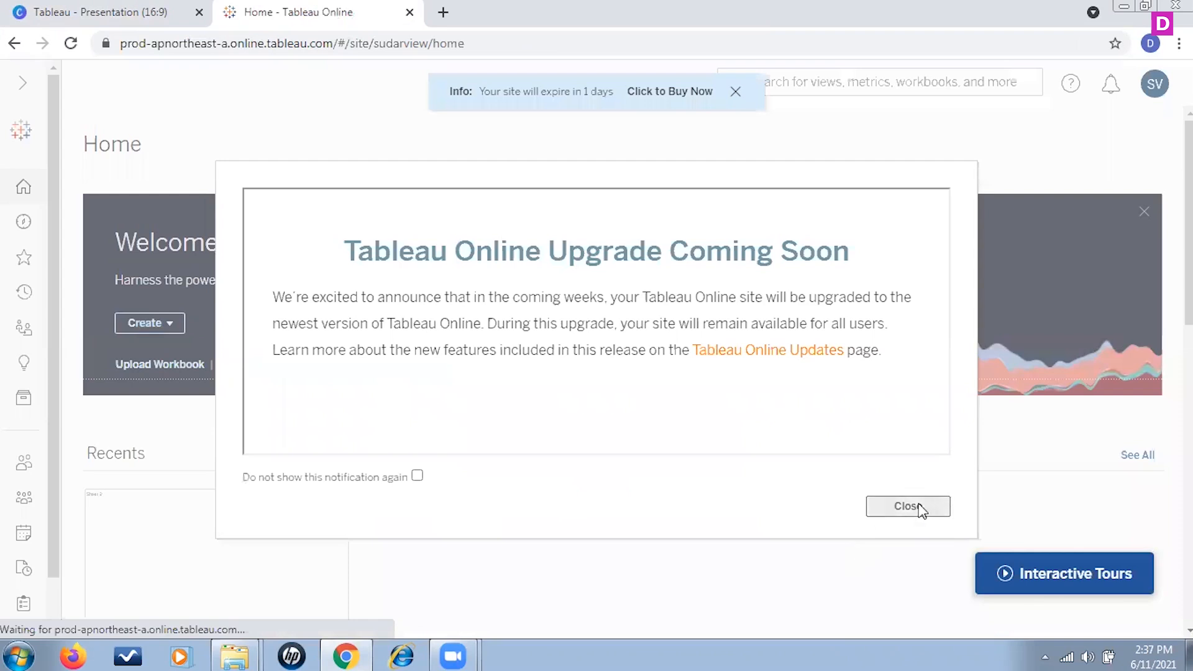
# Step: Dismiss the upgrade notice, create a new workbook, and connect it to the Superstore Datasource
pyautogui.click(918, 506)
pyautogui.click(170, 323)
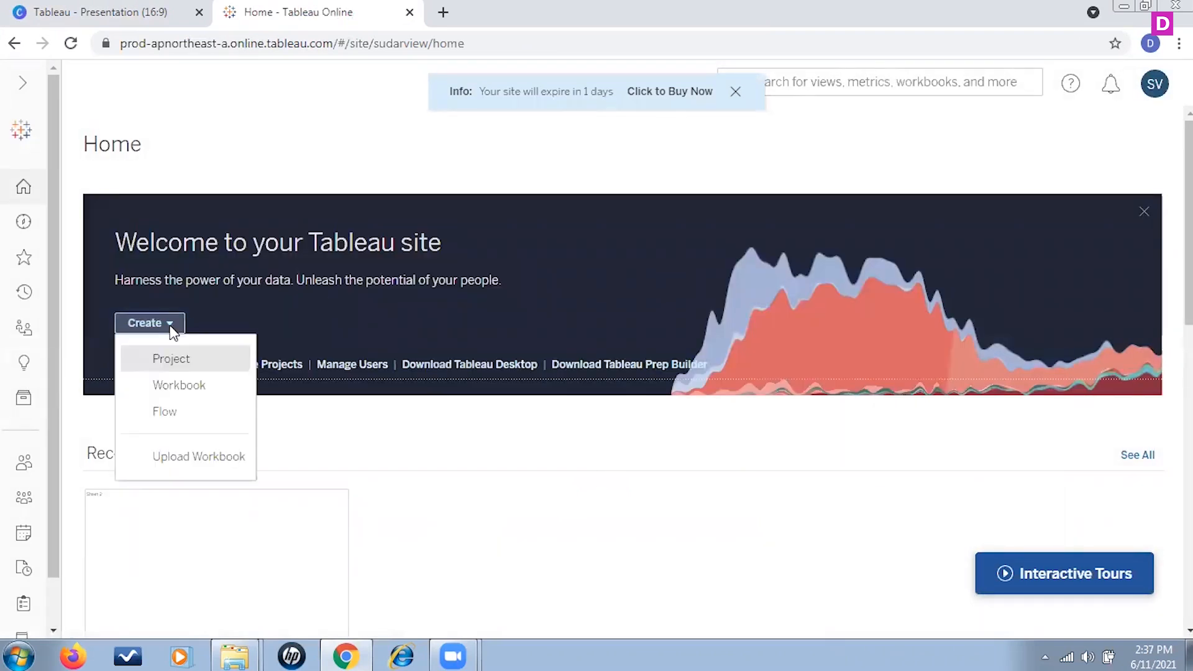
pyautogui.click(178, 385)
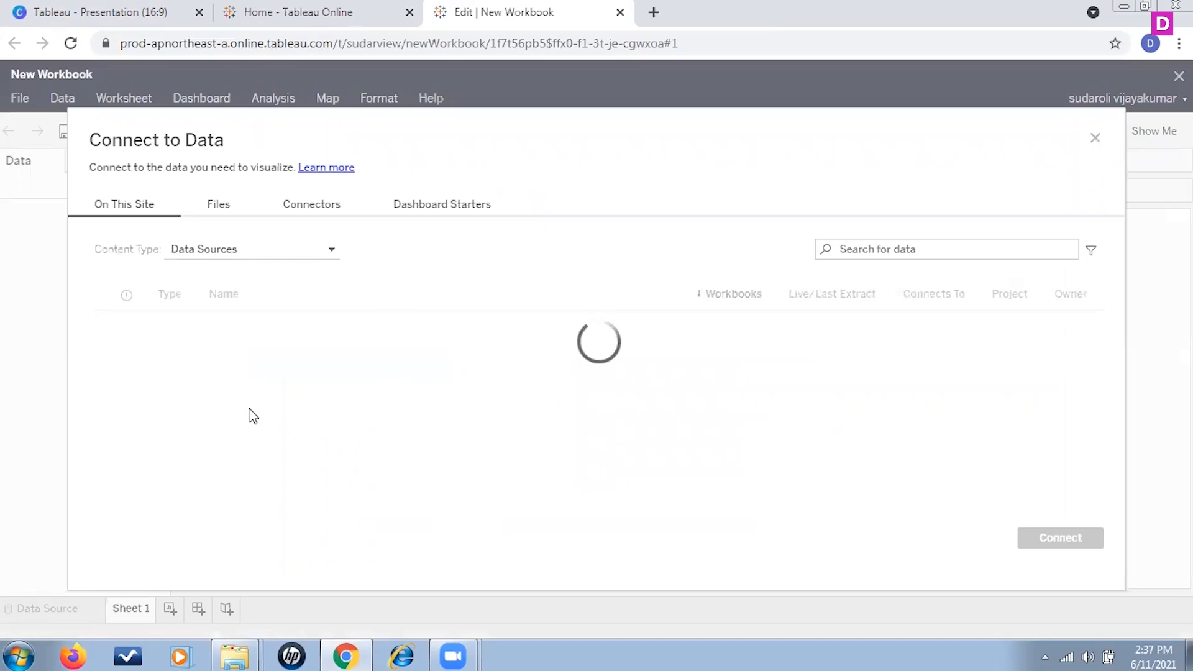
pyautogui.click(269, 336)
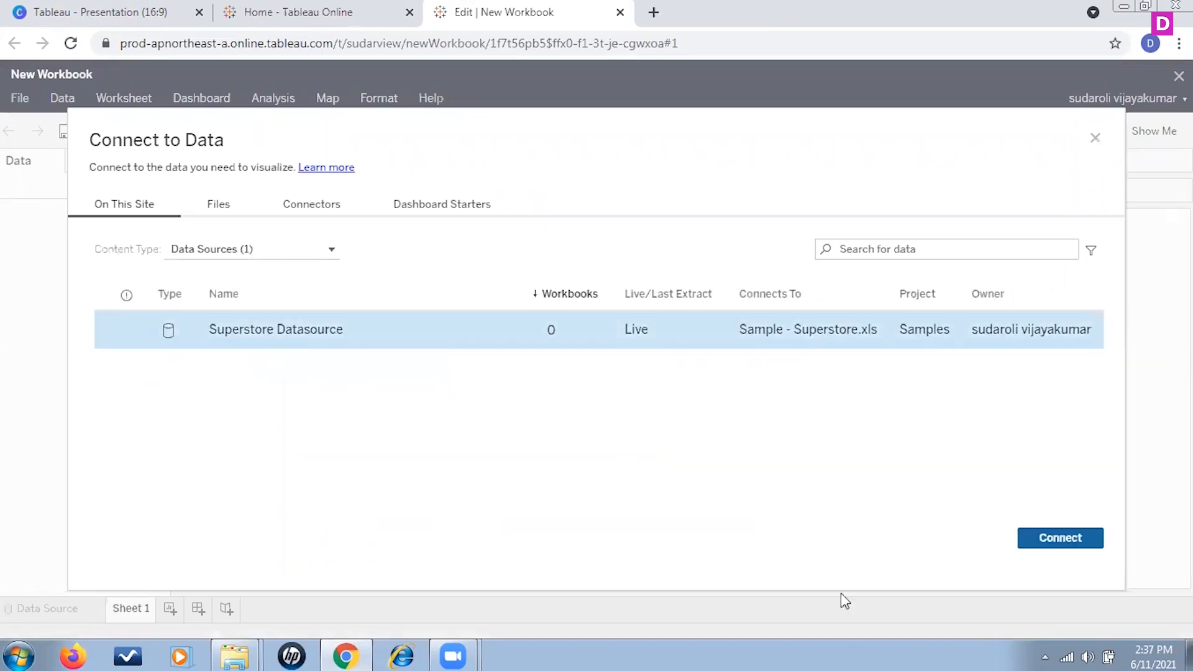
pyautogui.click(1053, 538)
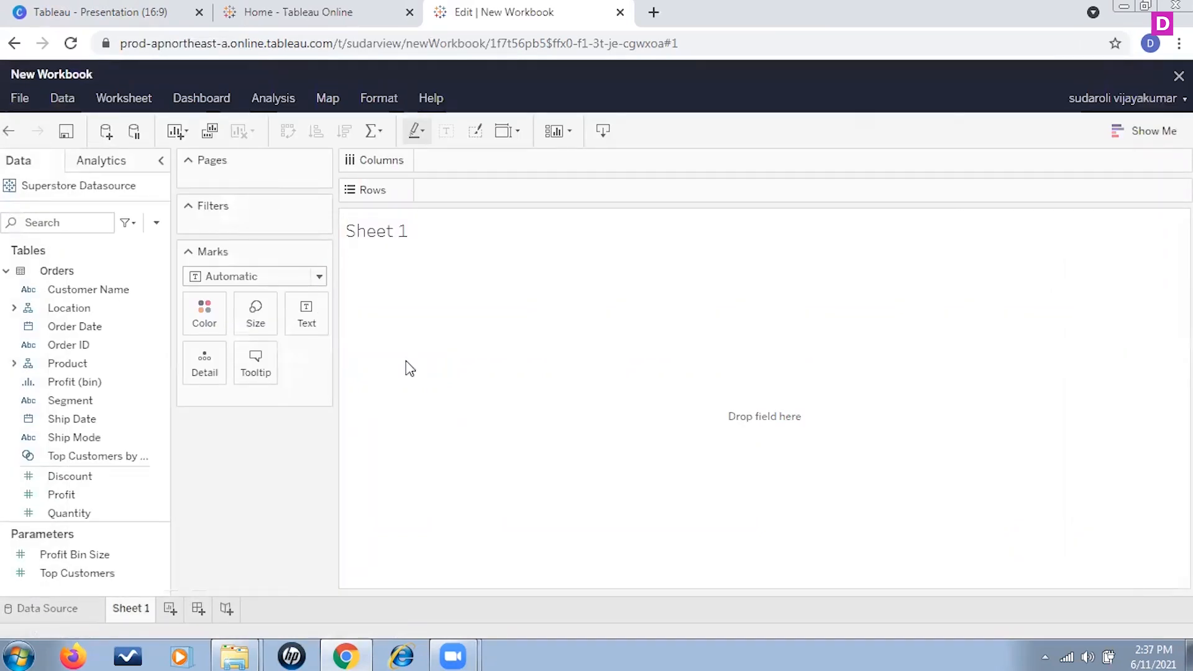
# Step: Rename Sheet 1 to performance
pyautogui.rightClick(130, 612)
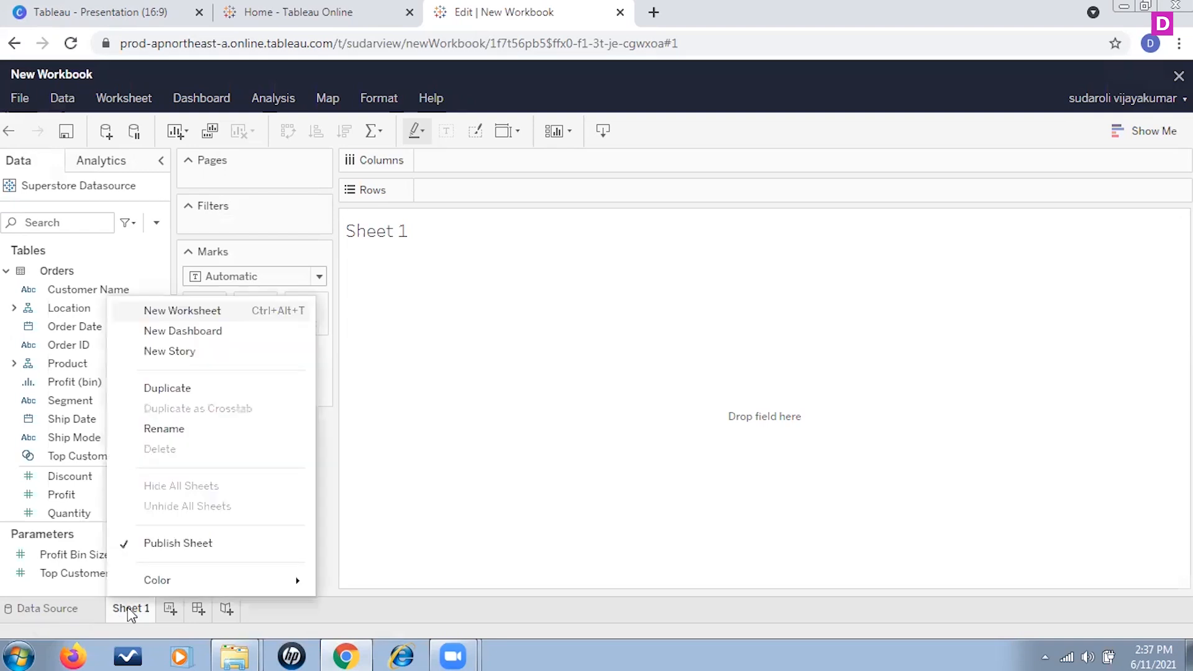
pyautogui.click(165, 428)
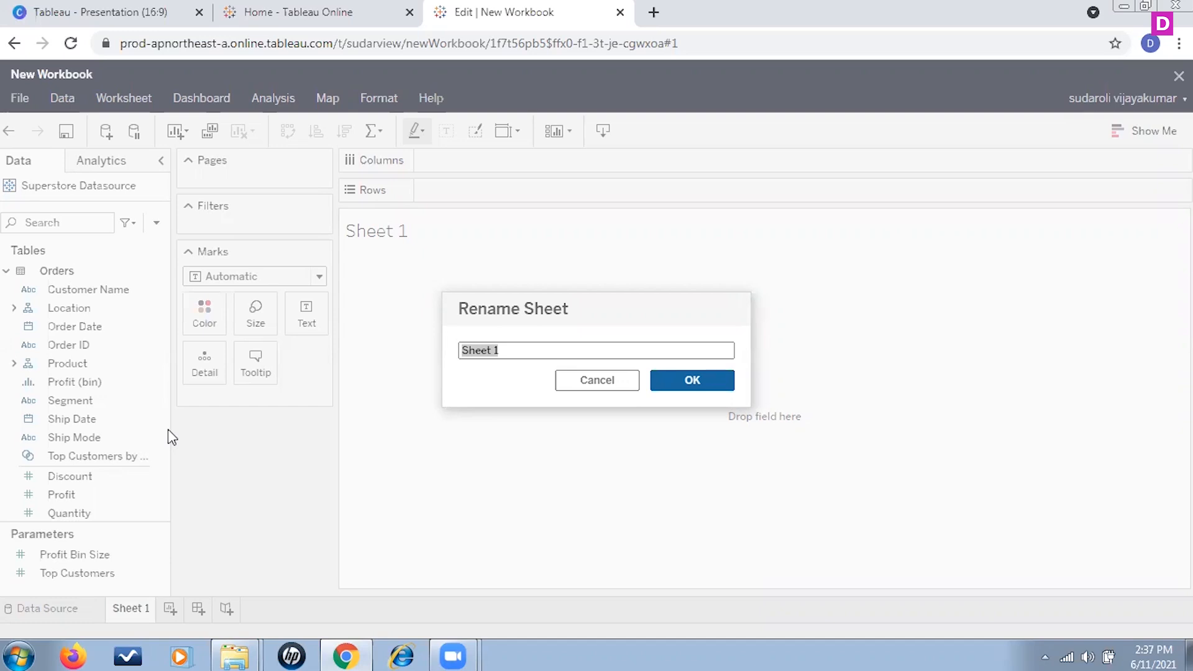
pyautogui.write('performance')
pyautogui.click(689, 380)
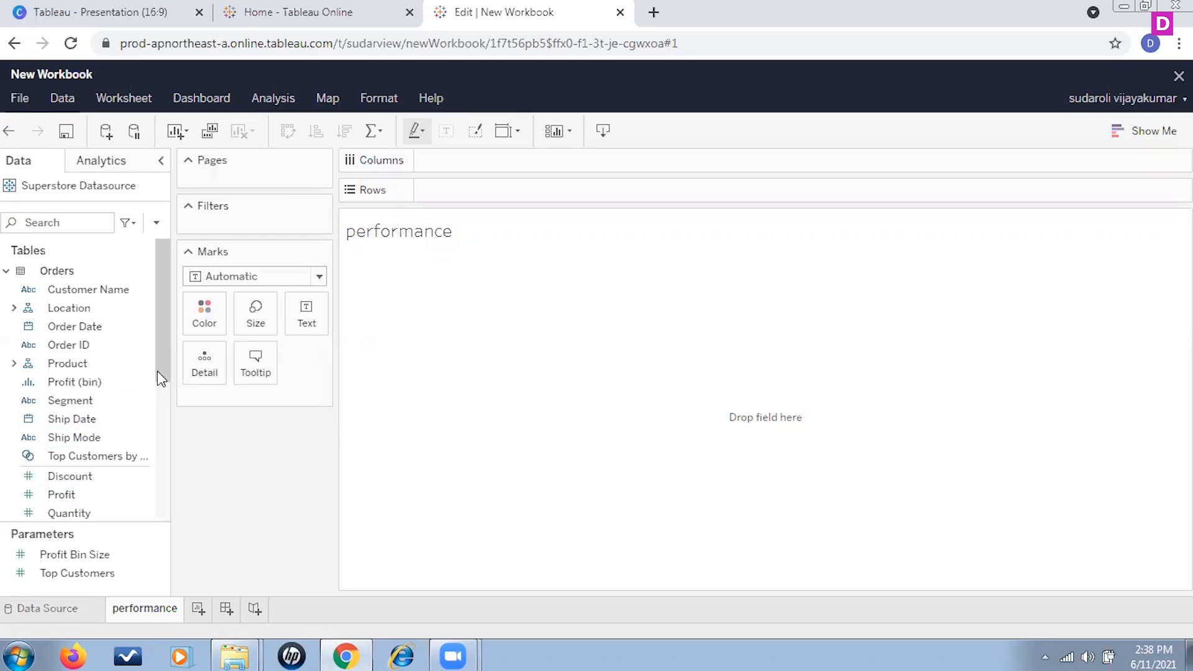
# Step: Build a line chart with Order Date years on Columns and Profit and Sales on Rows
pyautogui.moveTo(162, 367); pyautogui.dragTo(163, 408)
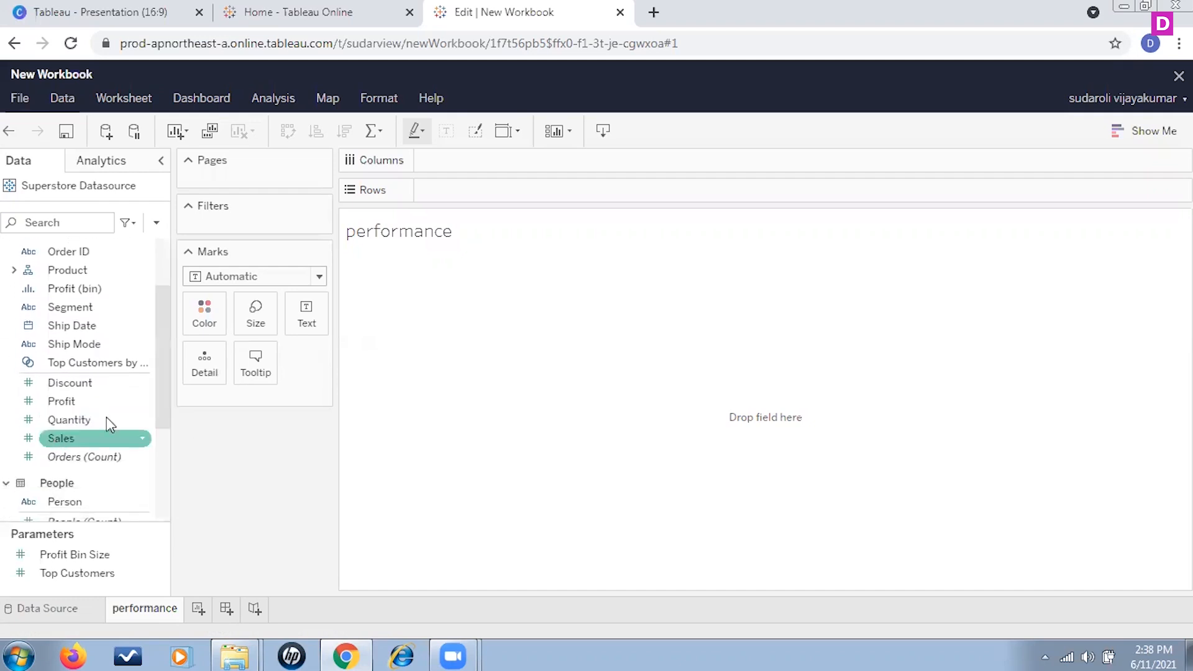
pyautogui.moveTo(159, 351); pyautogui.dragTo(155, 323)
pyautogui.moveTo(48, 295); pyautogui.dragTo(475, 163)
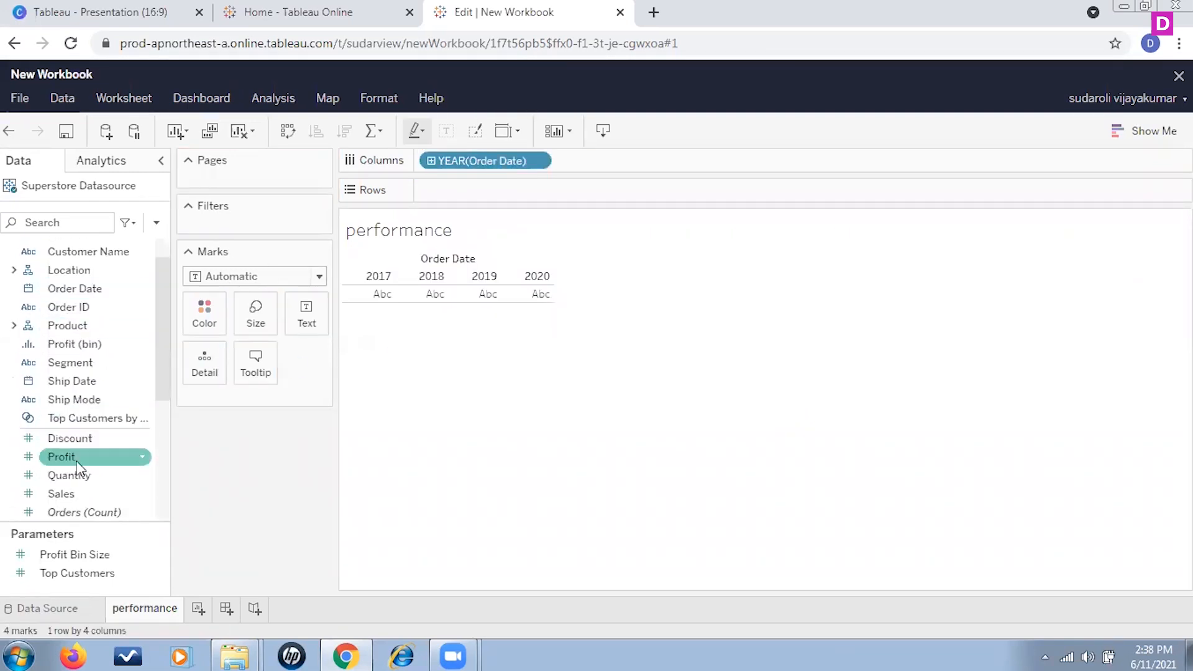
pyautogui.moveTo(80, 458); pyautogui.dragTo(461, 190)
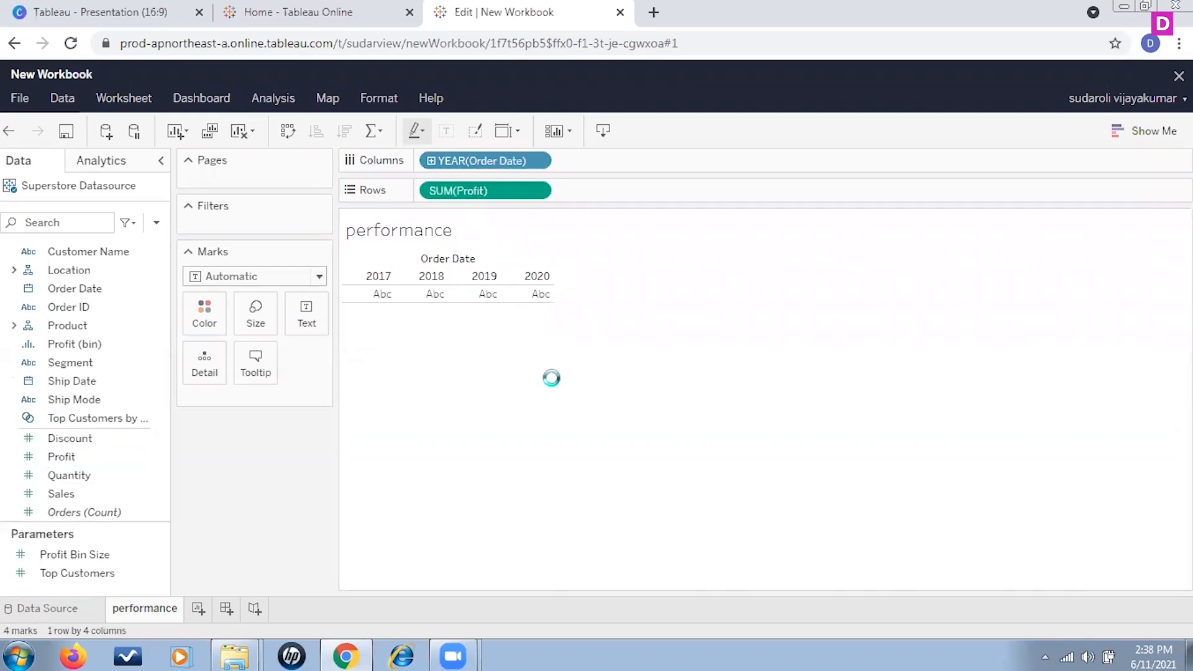
pyautogui.moveTo(84, 498); pyautogui.dragTo(628, 198)
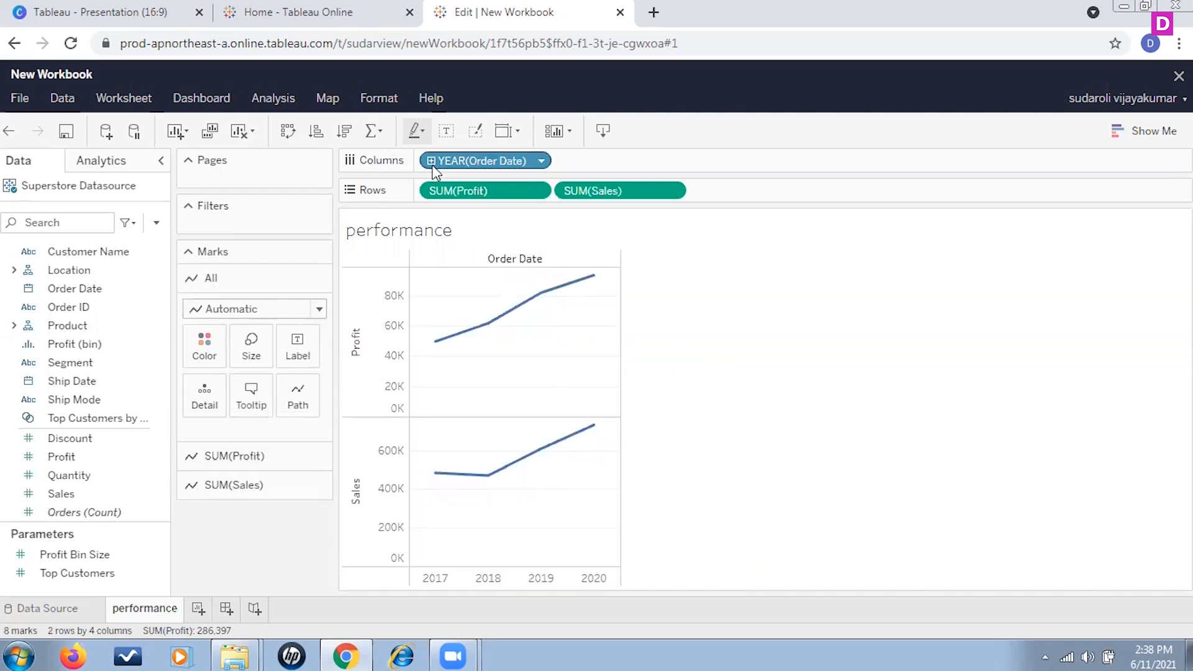
# Step: Change the Order Date level to Month, then to Quarter
pyautogui.click(544, 163)
pyautogui.click(481, 455)
pyautogui.click(540, 162)
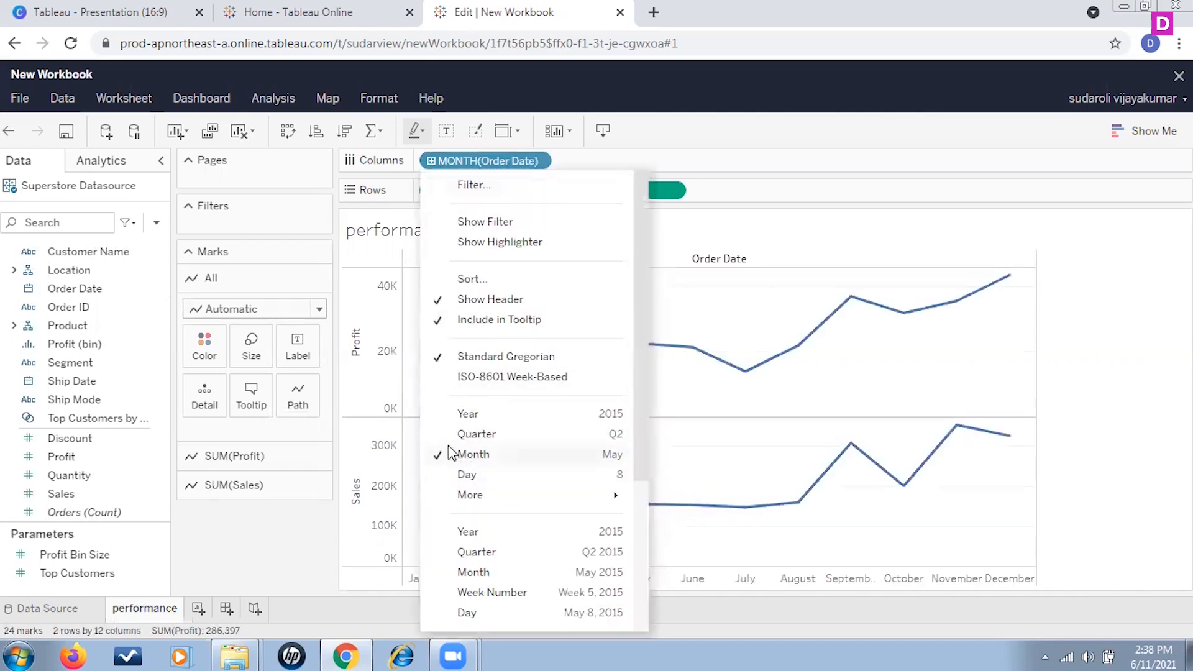
pyautogui.click(451, 435)
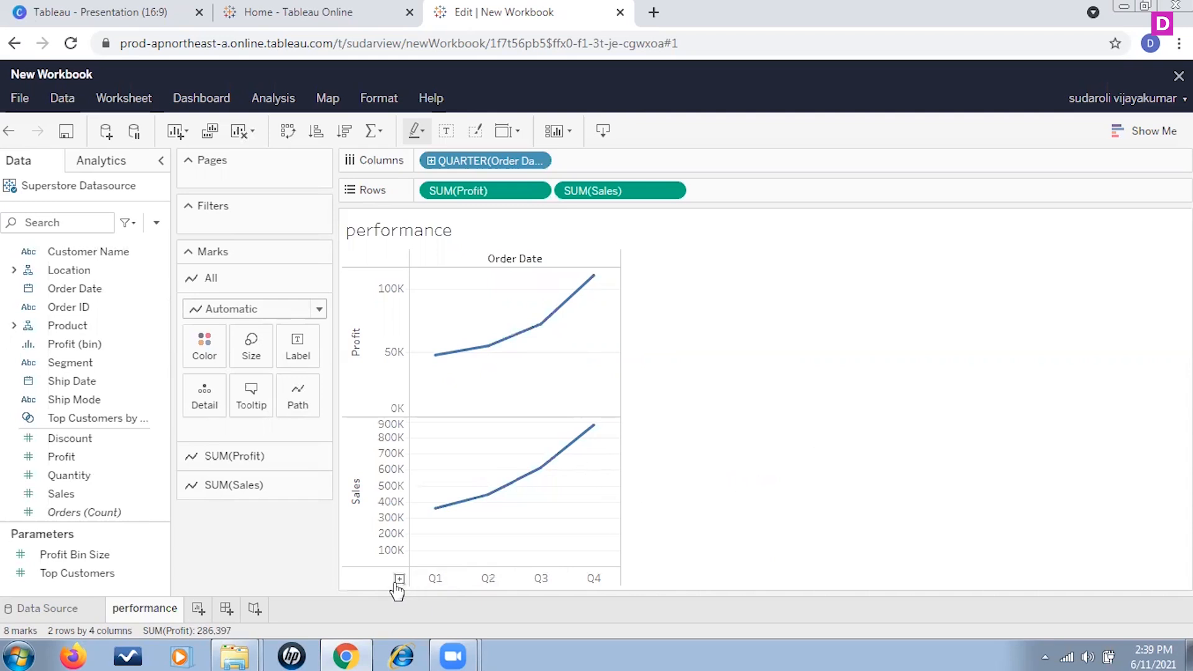
# Step: Drill Order Date down to Month and back up, then set it back to Year
pyautogui.click(428, 163)
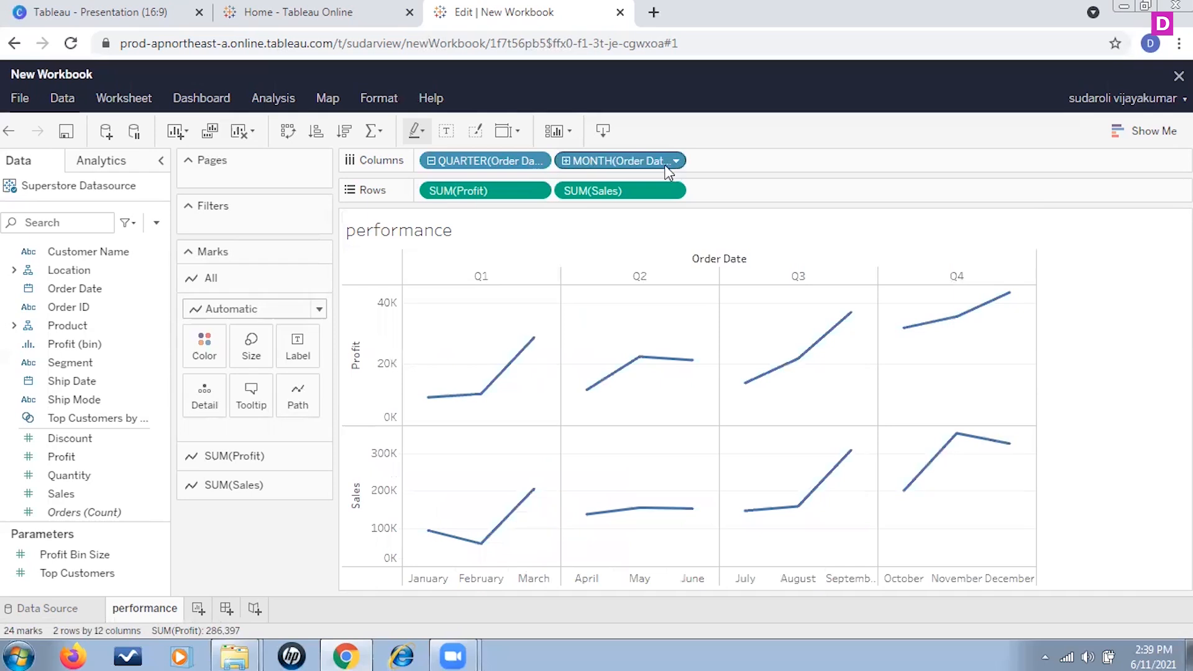
pyautogui.click(428, 162)
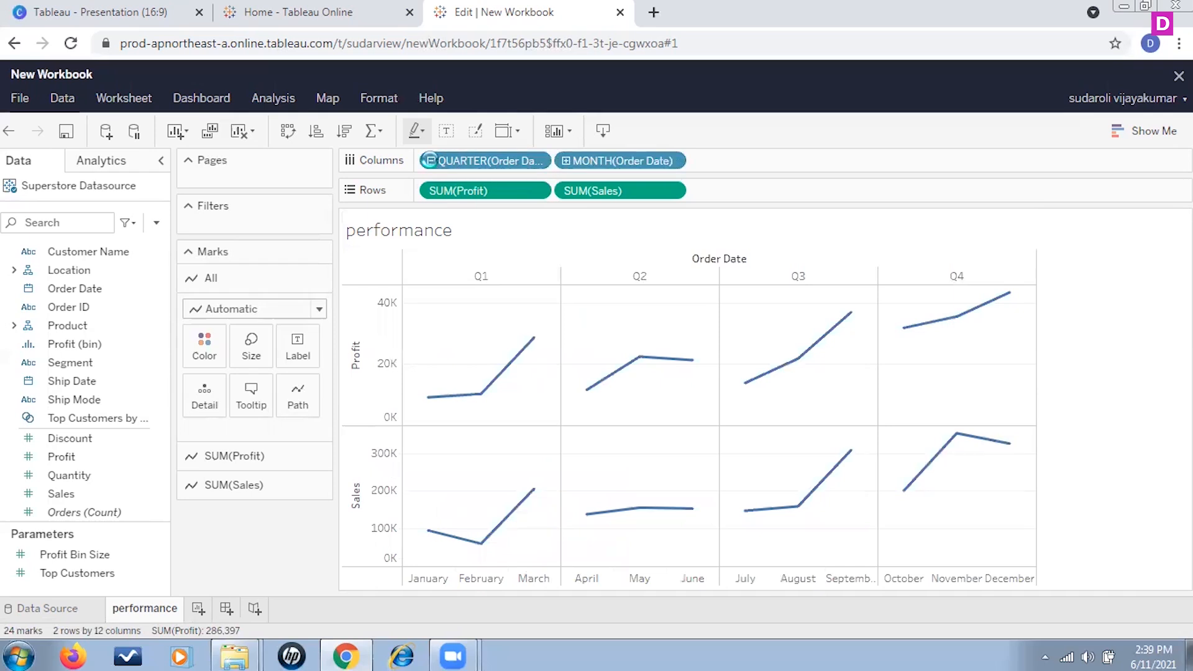
pyautogui.click(544, 162)
pyautogui.click(471, 412)
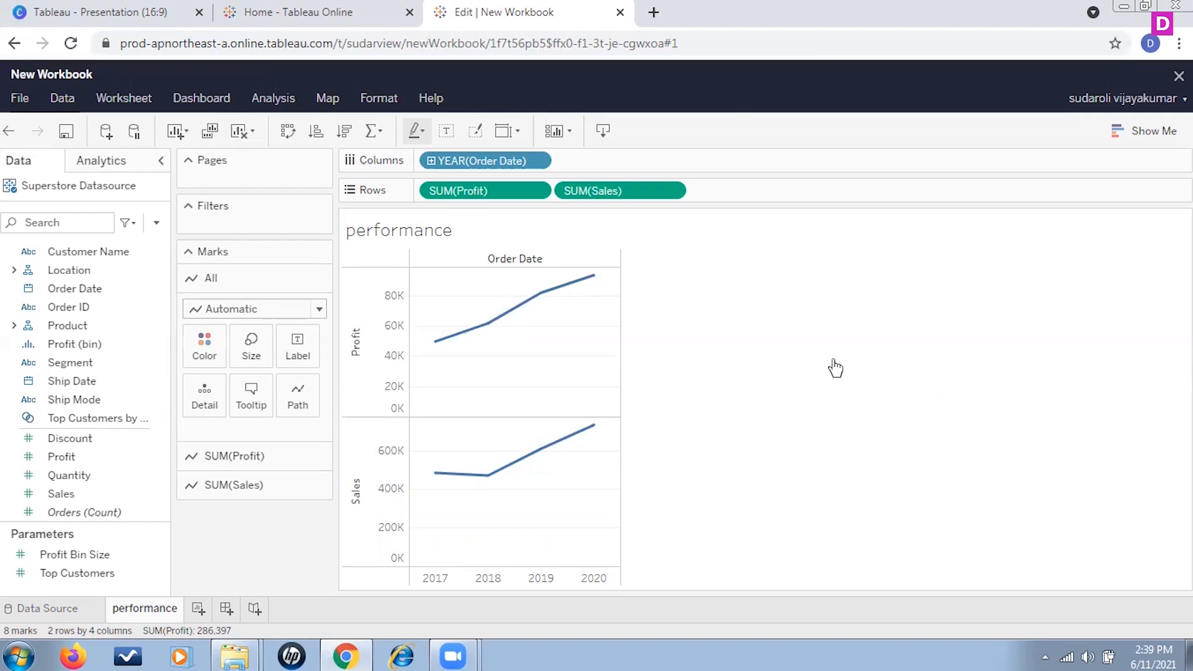
# Step: Browse the data pane fields, expanding and collapsing the Product folder
pyautogui.click(133, 325)
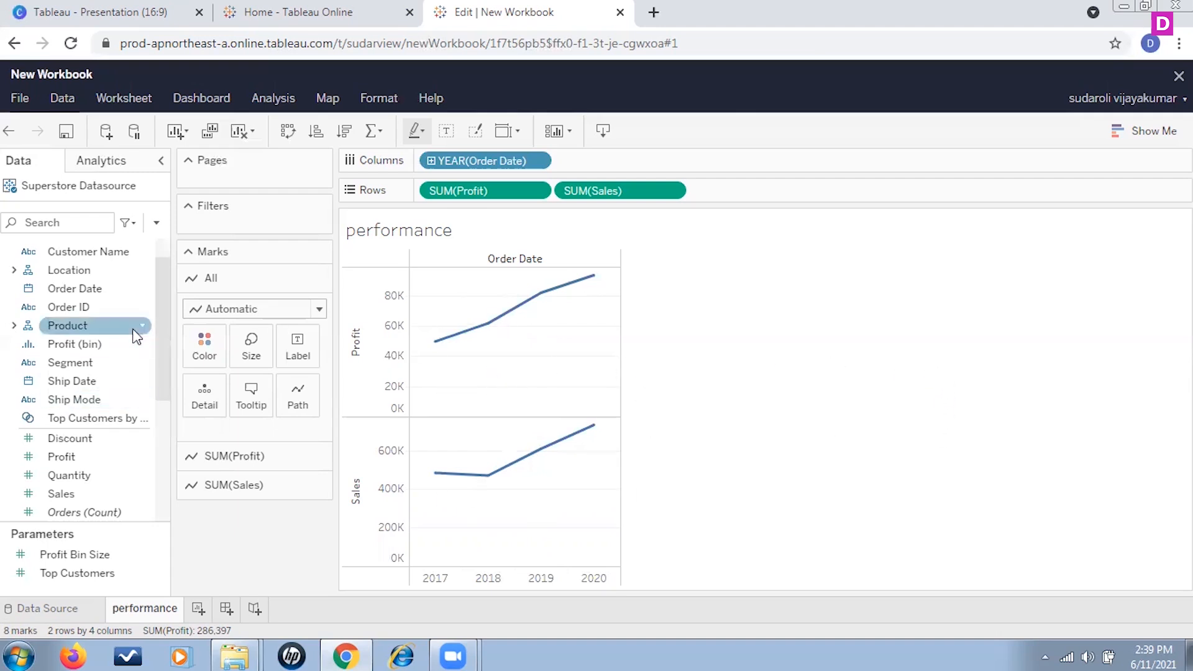
pyautogui.scroll(-3, 134, 329)
pyautogui.scroll(3, 136, 335)
pyautogui.click(143, 343)
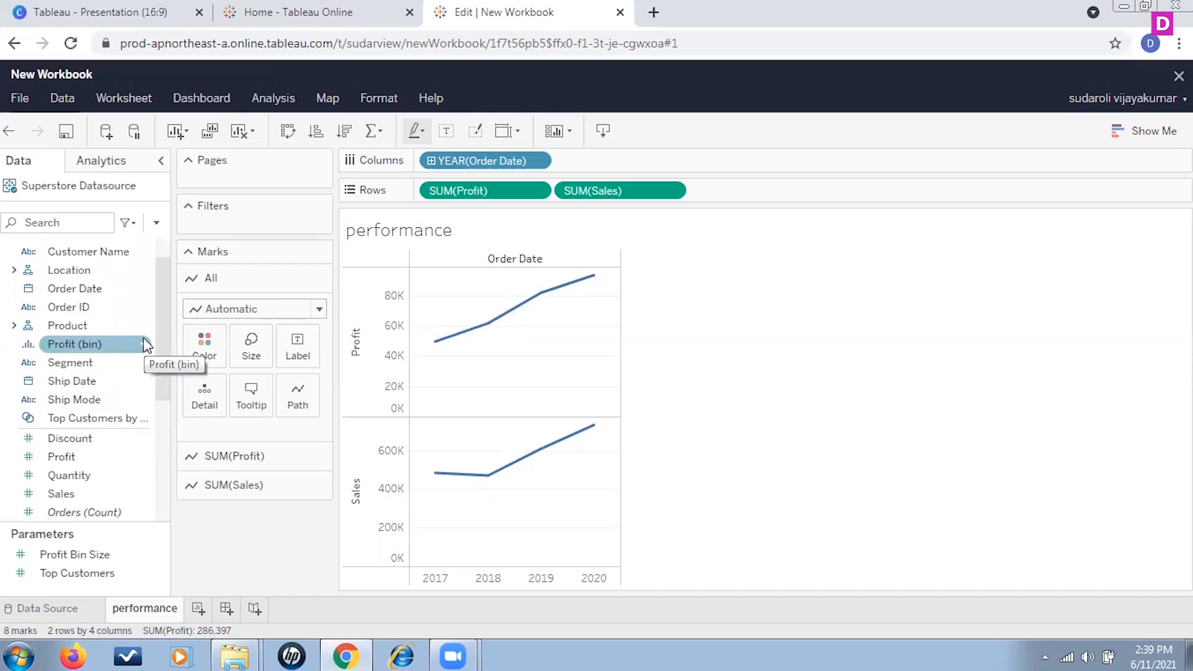
pyautogui.scroll(1, 144, 345)
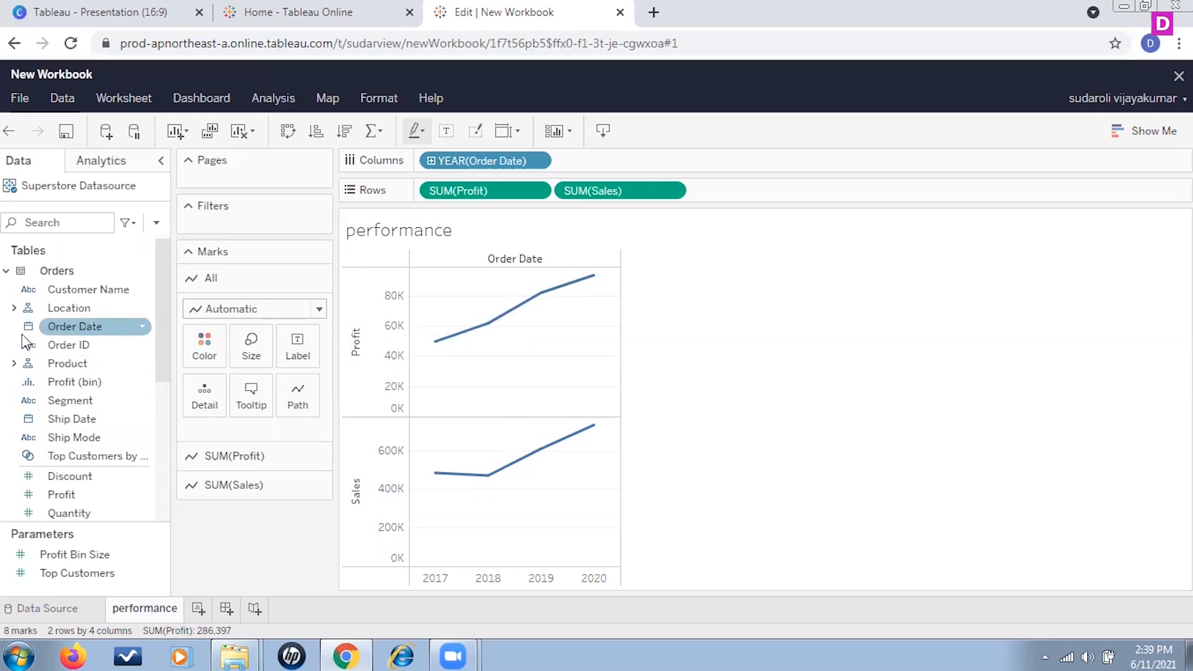
pyautogui.click(14, 364)
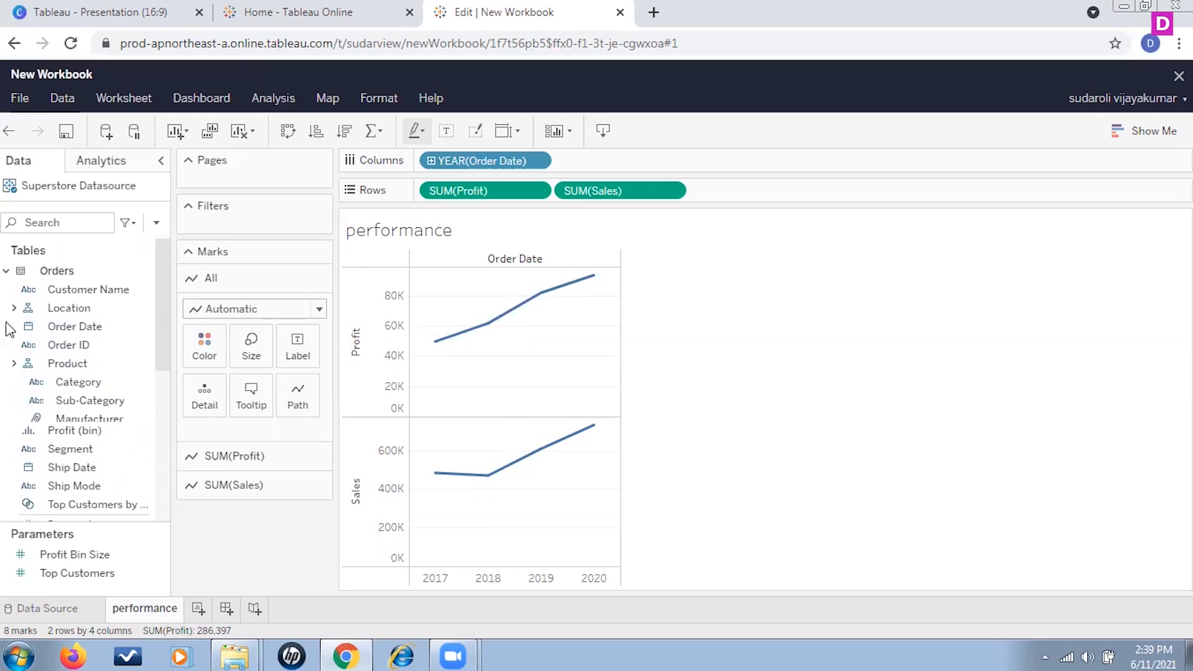
pyautogui.click(14, 363)
# Step: Add Region from the Location folder as a filter with all values selected
pyautogui.click(14, 307)
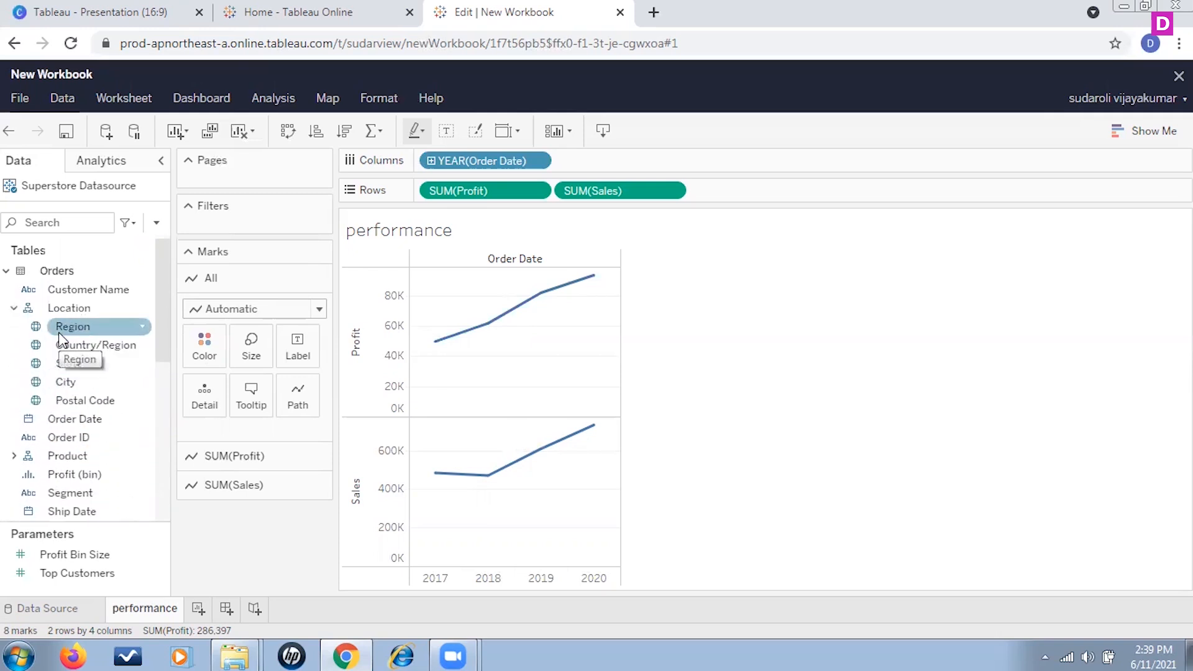
pyautogui.moveTo(65, 326); pyautogui.dragTo(253, 228)
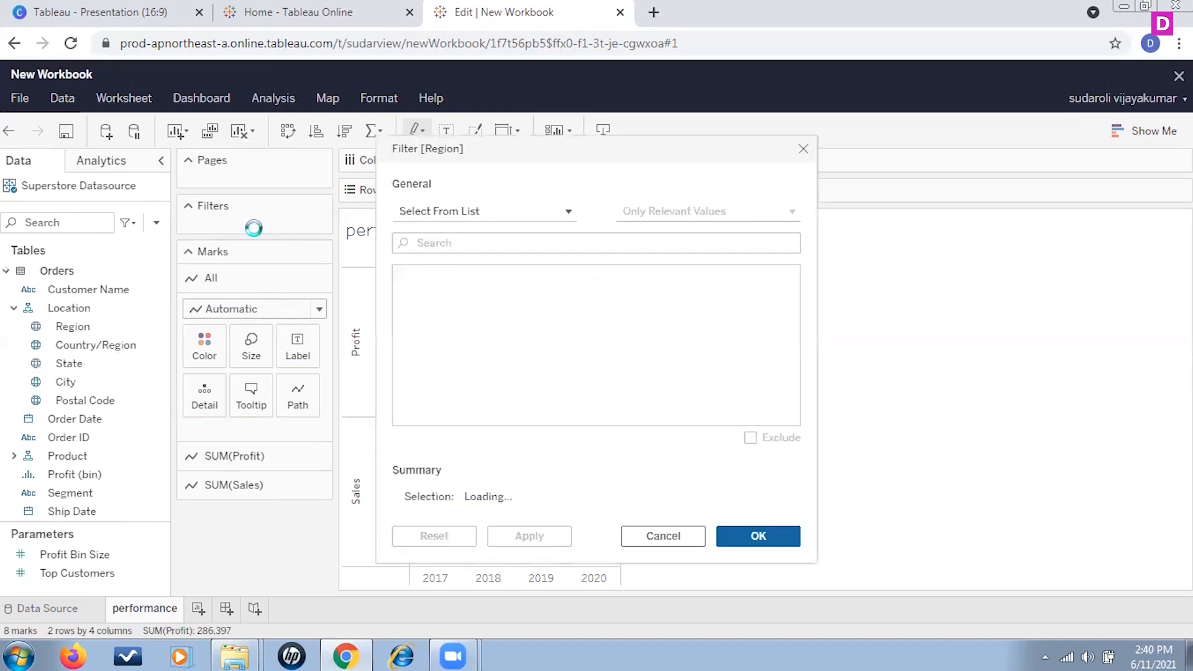
pyautogui.click(403, 276)
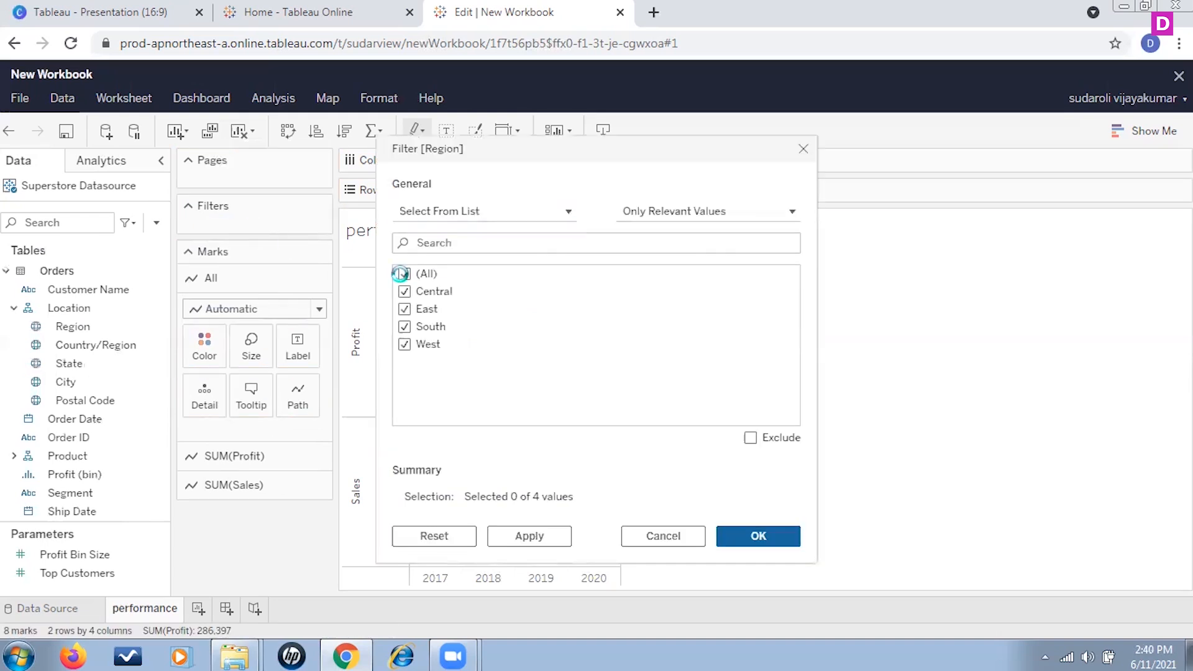
pyautogui.click(551, 545)
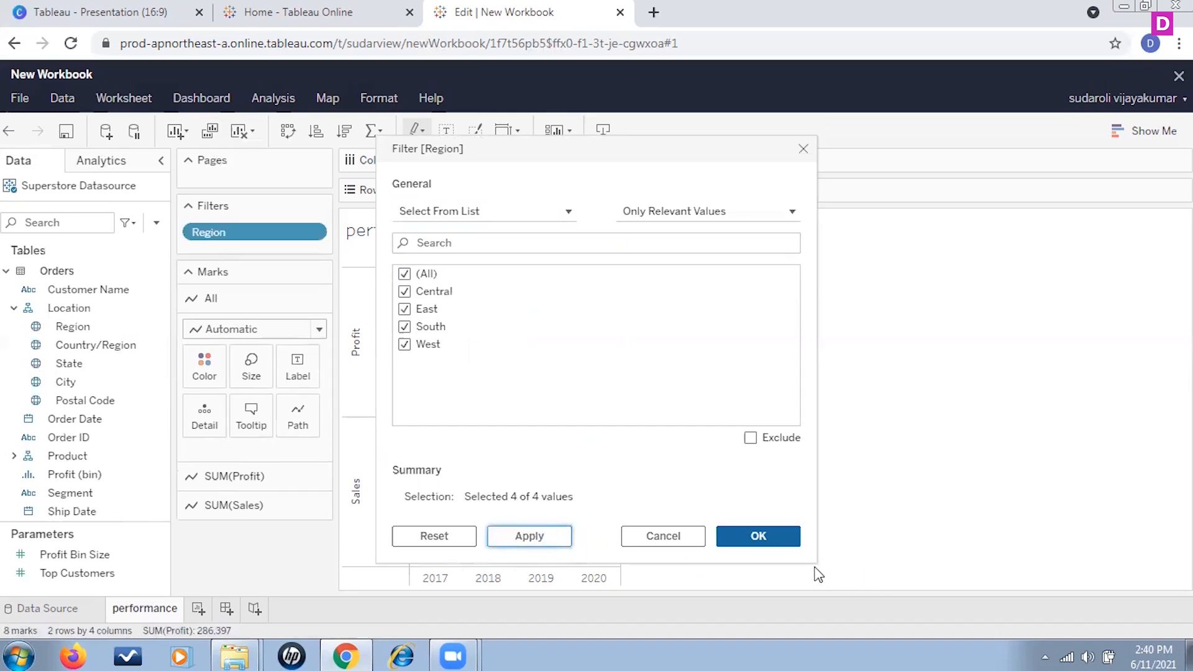
pyautogui.click(786, 535)
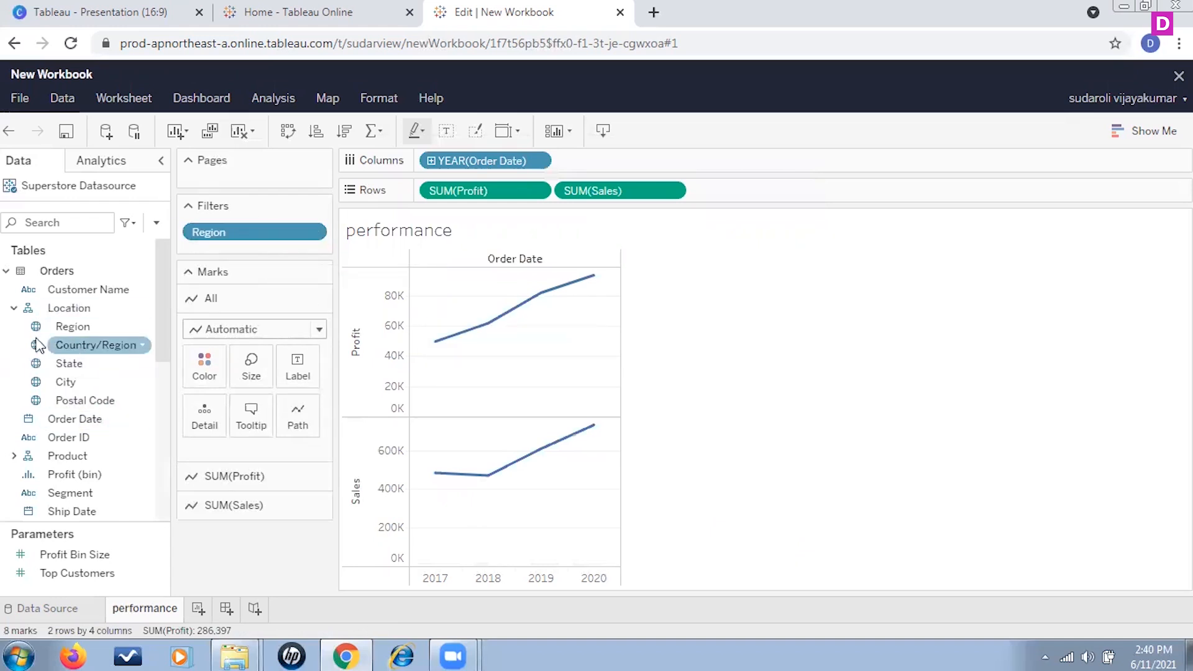
# Step: Add Category from the Product folder as a filter keeping all values
pyautogui.click(13, 308)
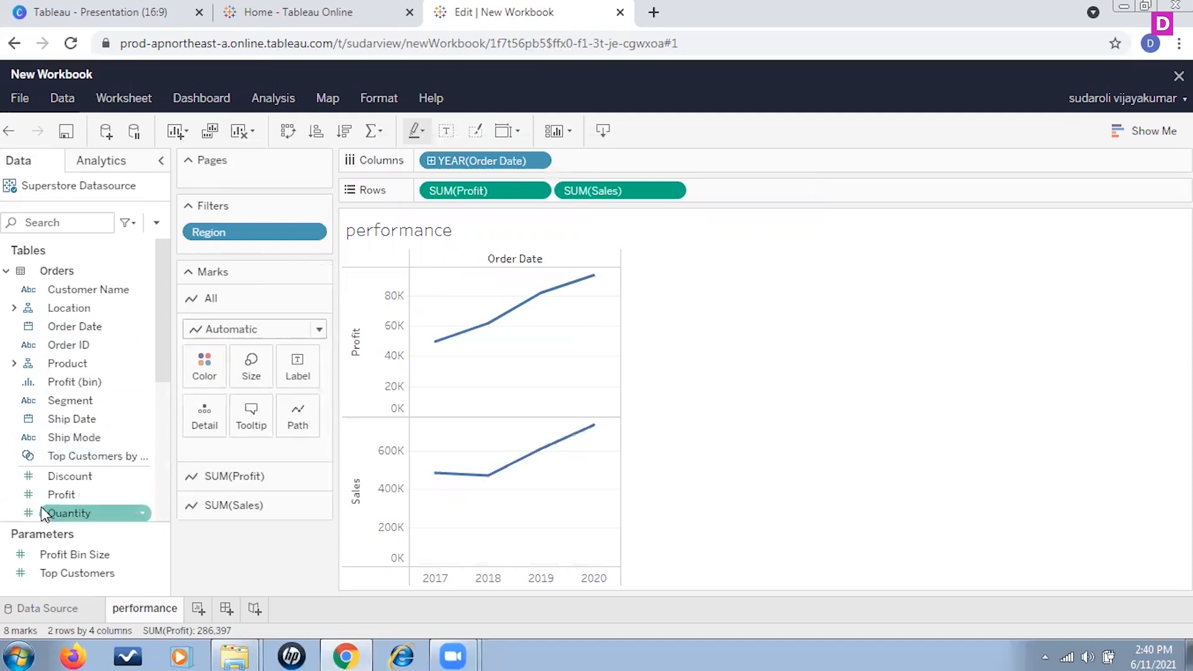
pyautogui.scroll(-3, 92, 458)
pyautogui.scroll(3, 100, 387)
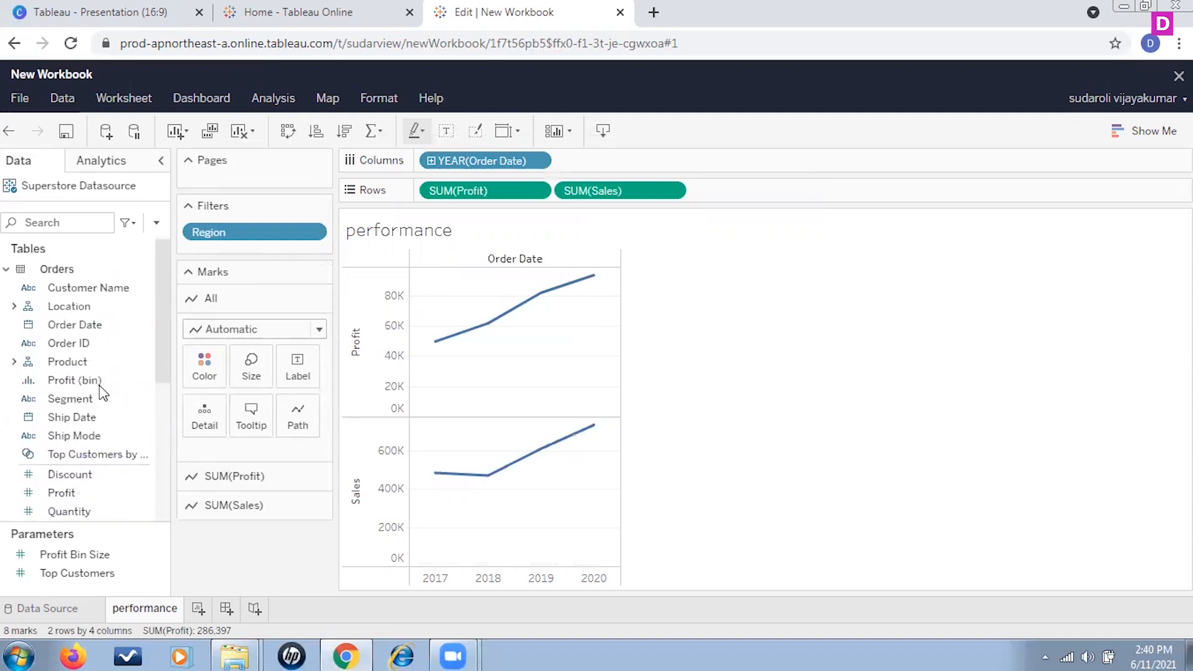
pyautogui.scroll(-3, 102, 388)
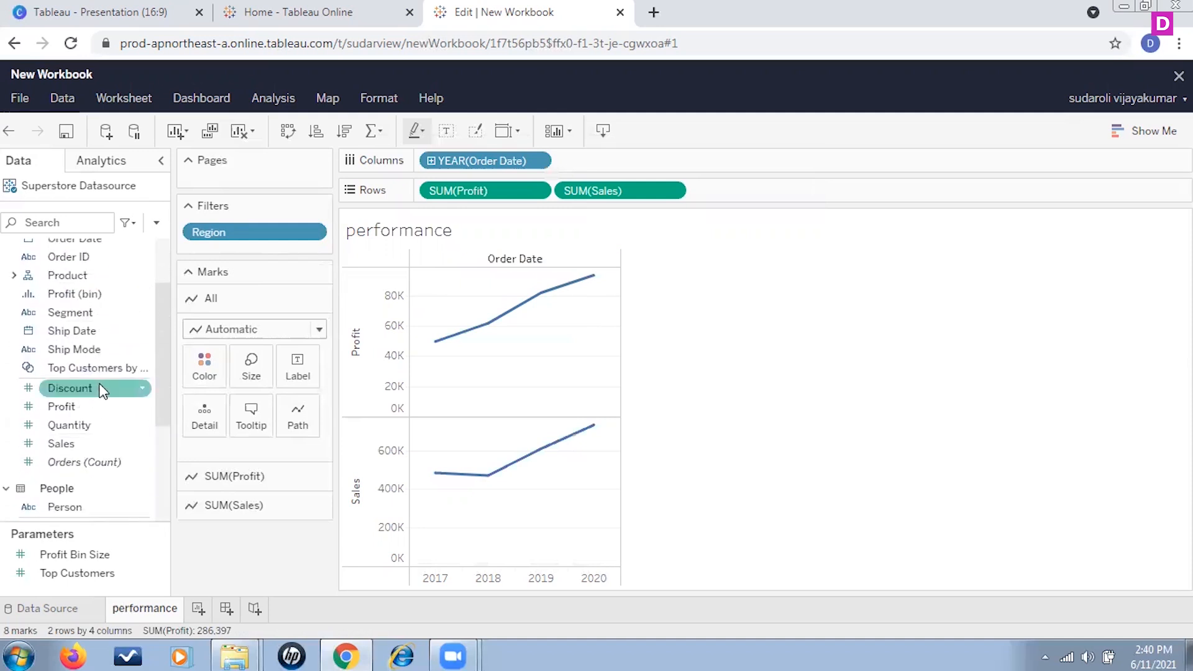
pyautogui.click(14, 277)
pyautogui.moveTo(99, 293); pyautogui.dragTo(247, 252)
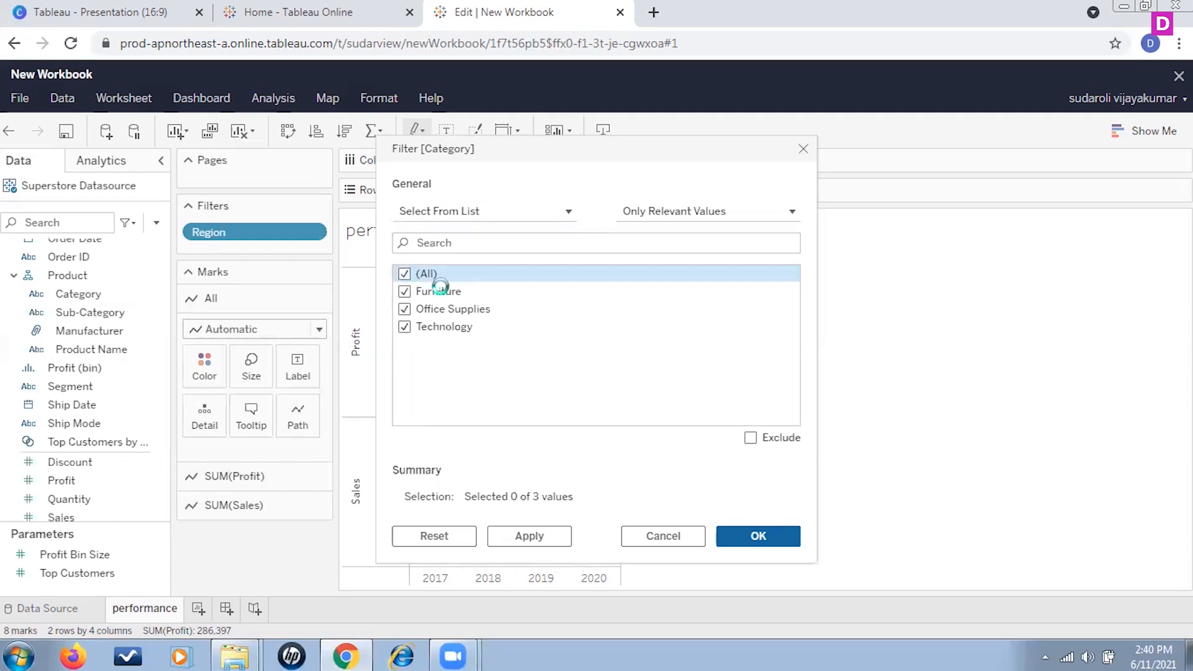
pyautogui.click(759, 535)
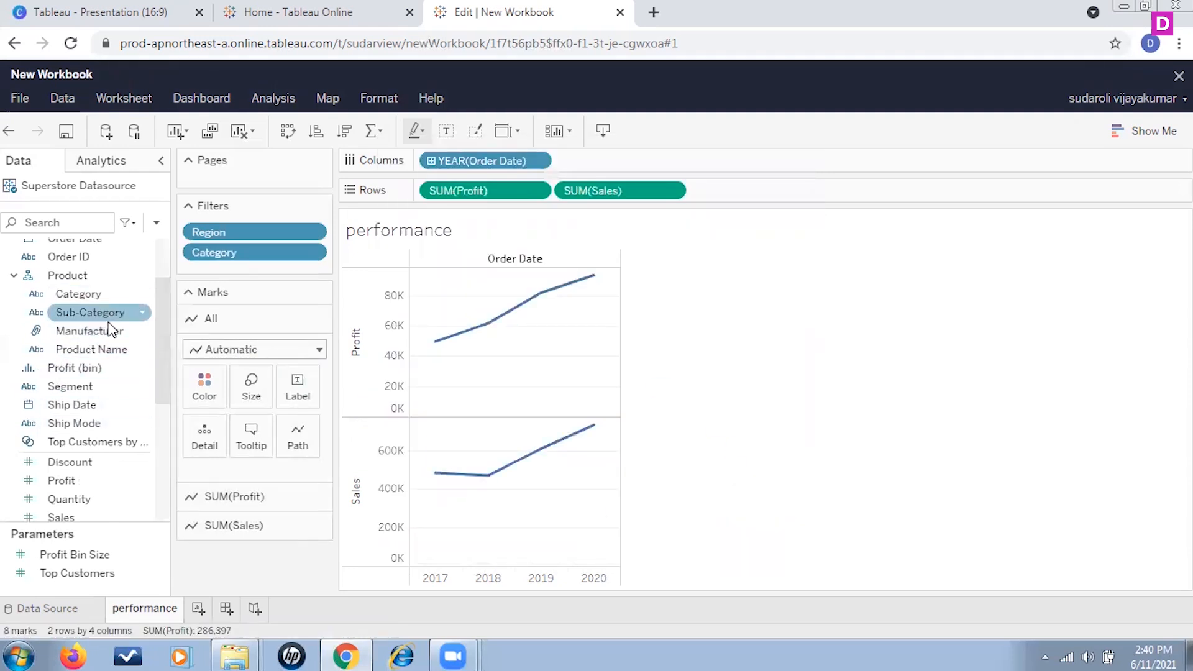
# Step: Add Sub-Category as a filter with all values selected
pyautogui.moveTo(108, 316); pyautogui.dragTo(253, 273)
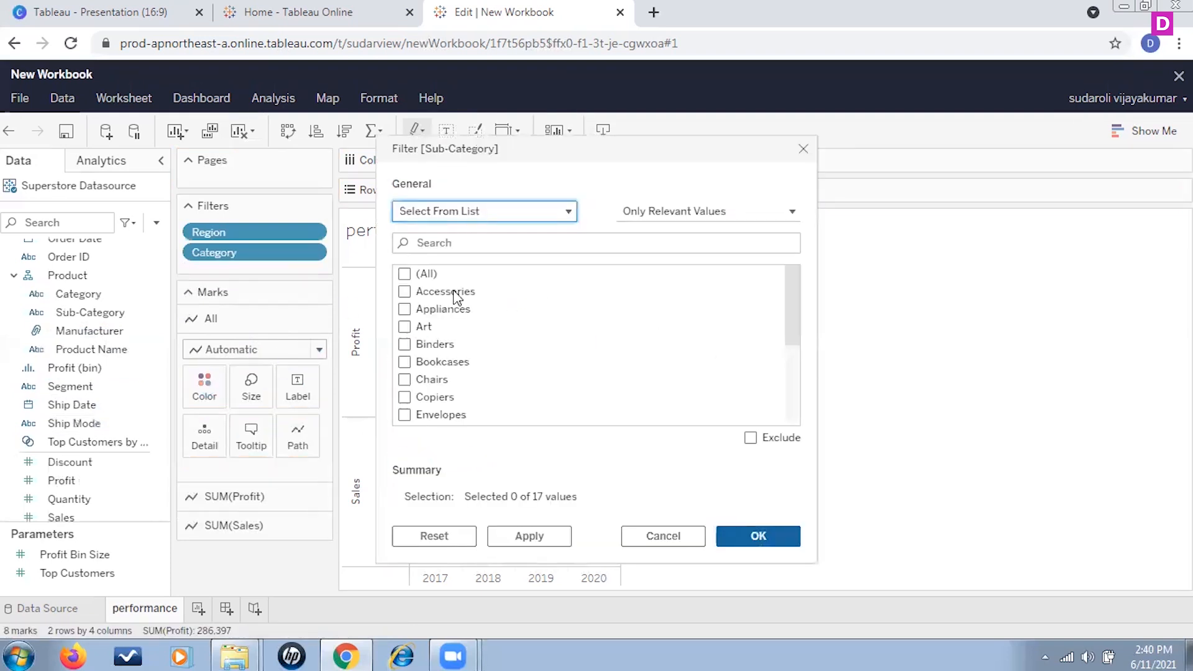
pyautogui.click(405, 275)
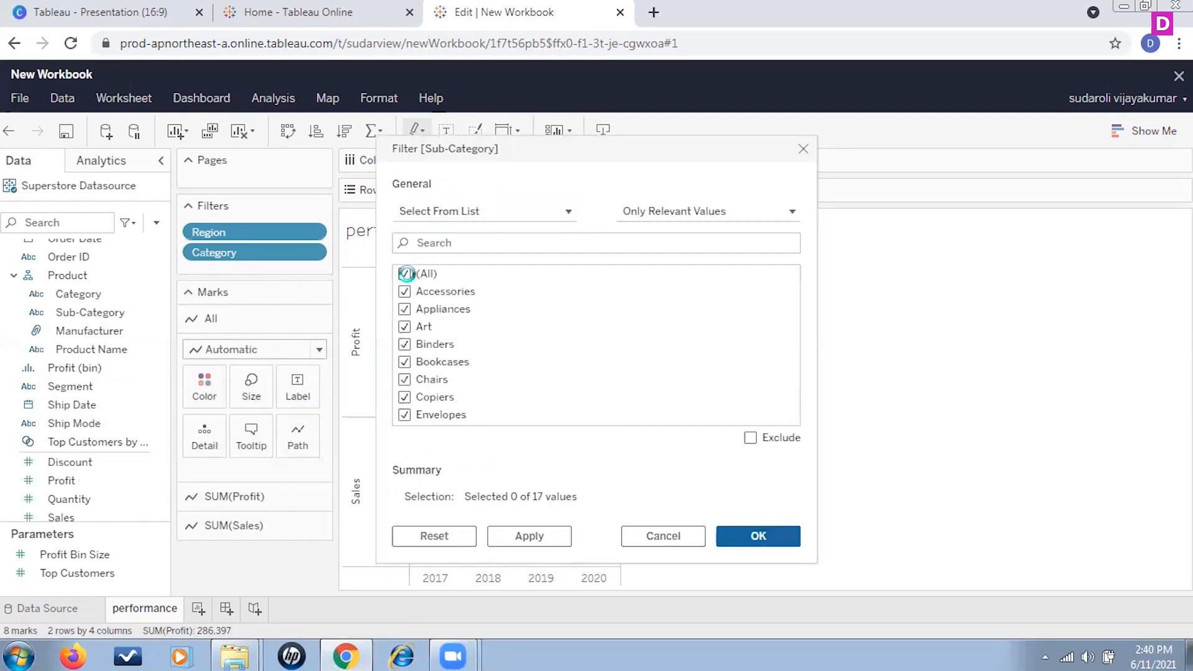
pyautogui.click(781, 542)
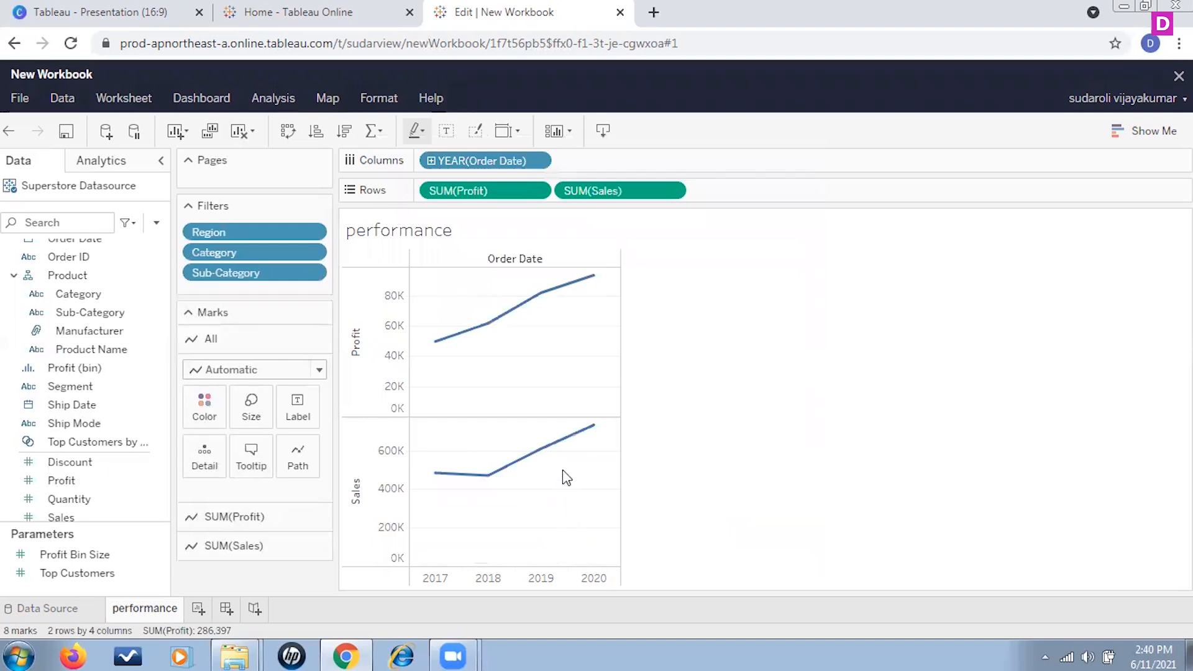
pyautogui.click(317, 234)
pyautogui.click(274, 256)
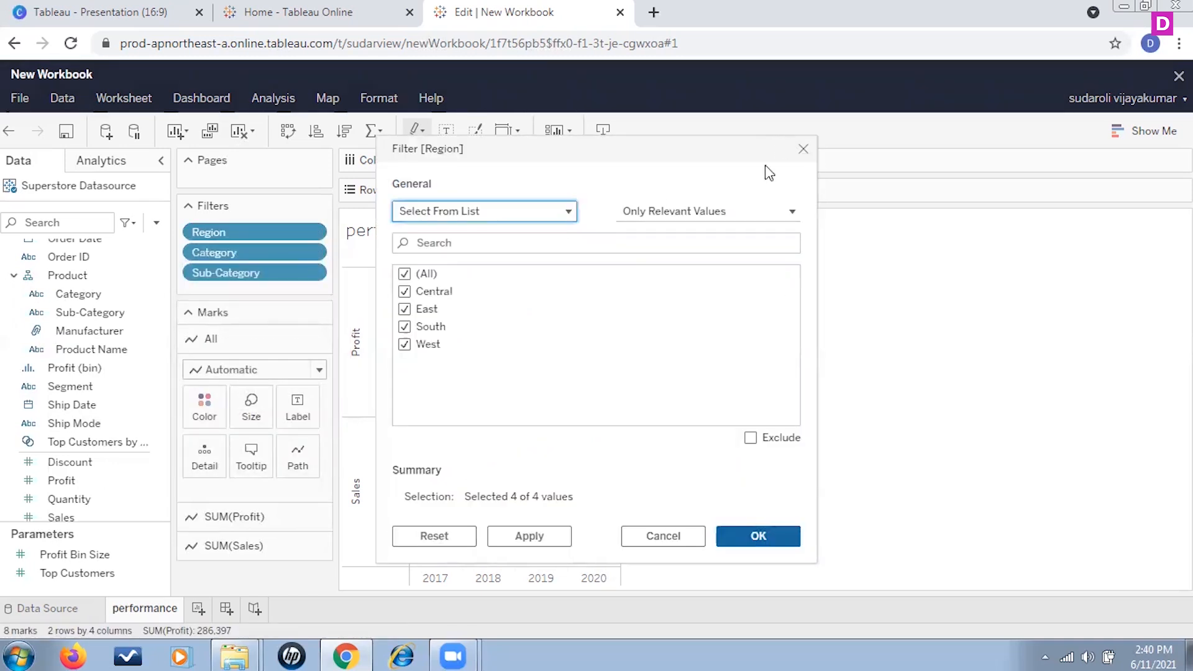
pyautogui.click(805, 150)
# Step: Show the Region filter as a filter card on the worksheet
pyautogui.click(317, 234)
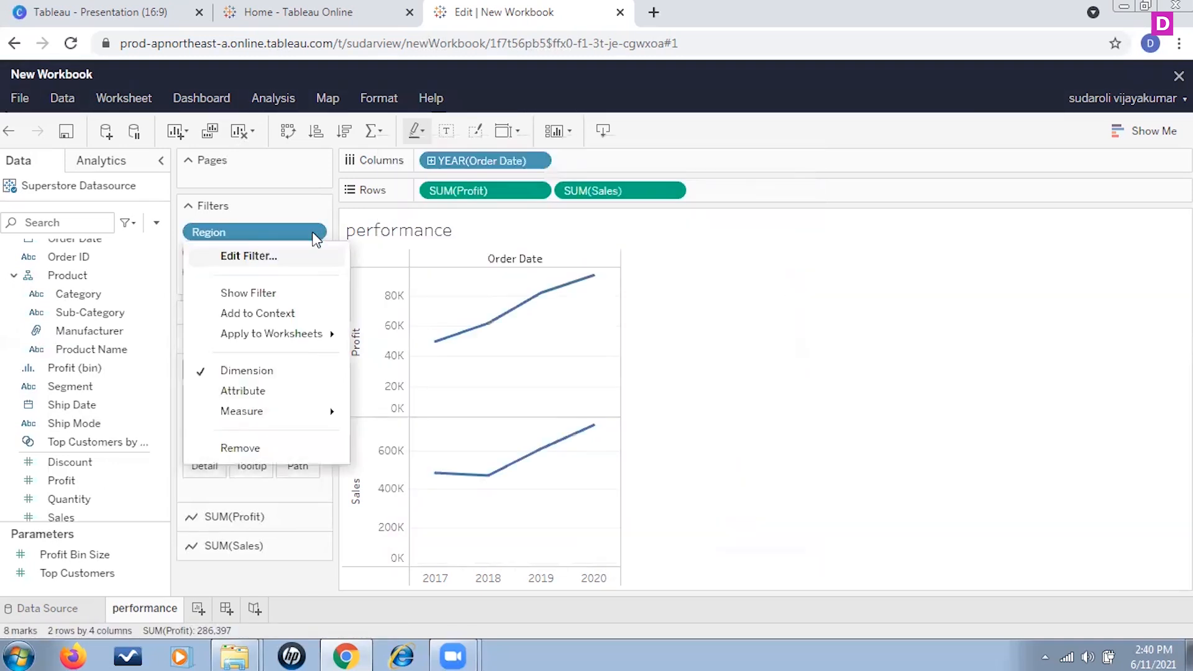
pyautogui.click(255, 293)
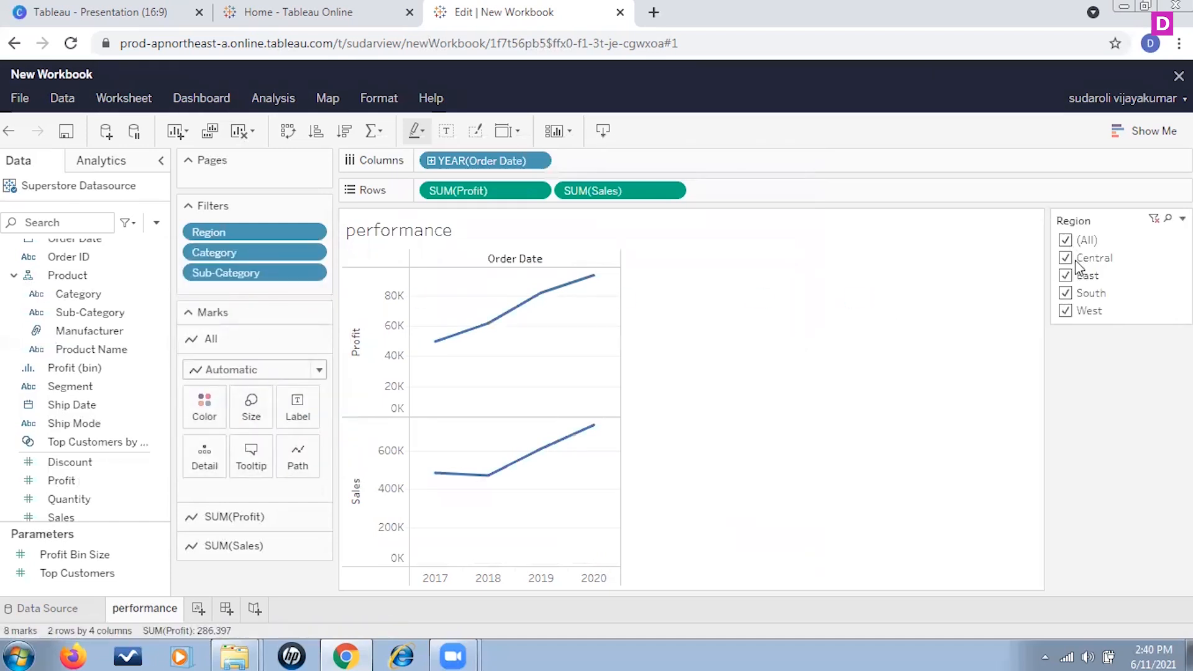
# Step: Deselect Central in the Region filter card, then reselect all regions
pyautogui.click(1066, 259)
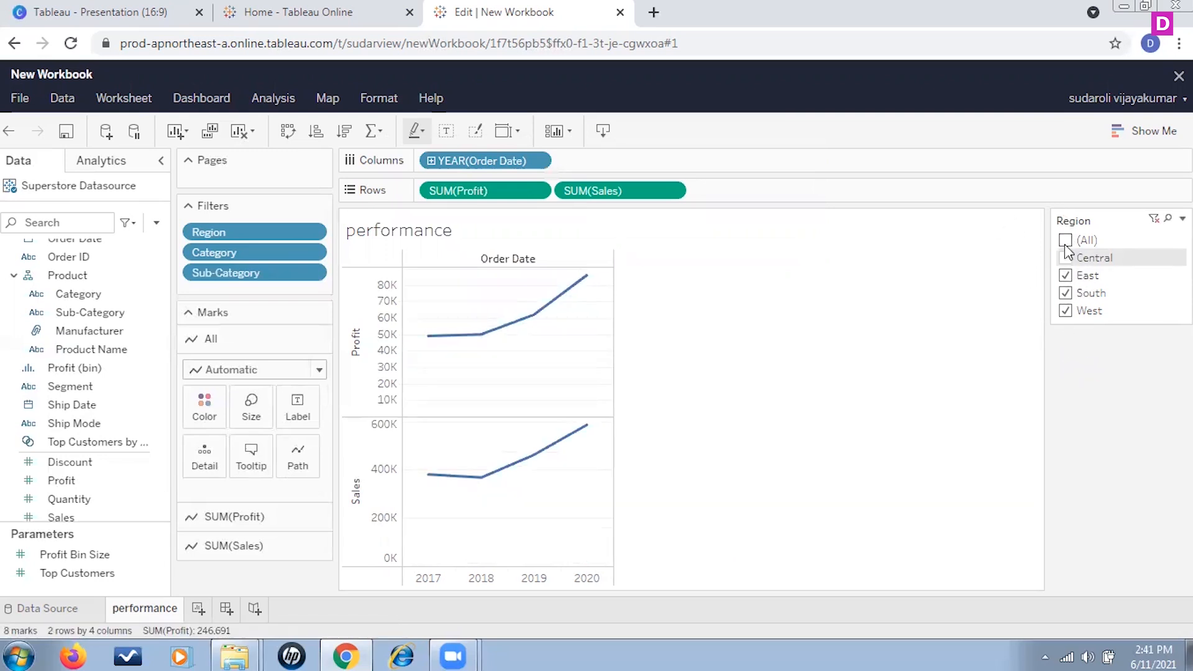
pyautogui.click(1066, 241)
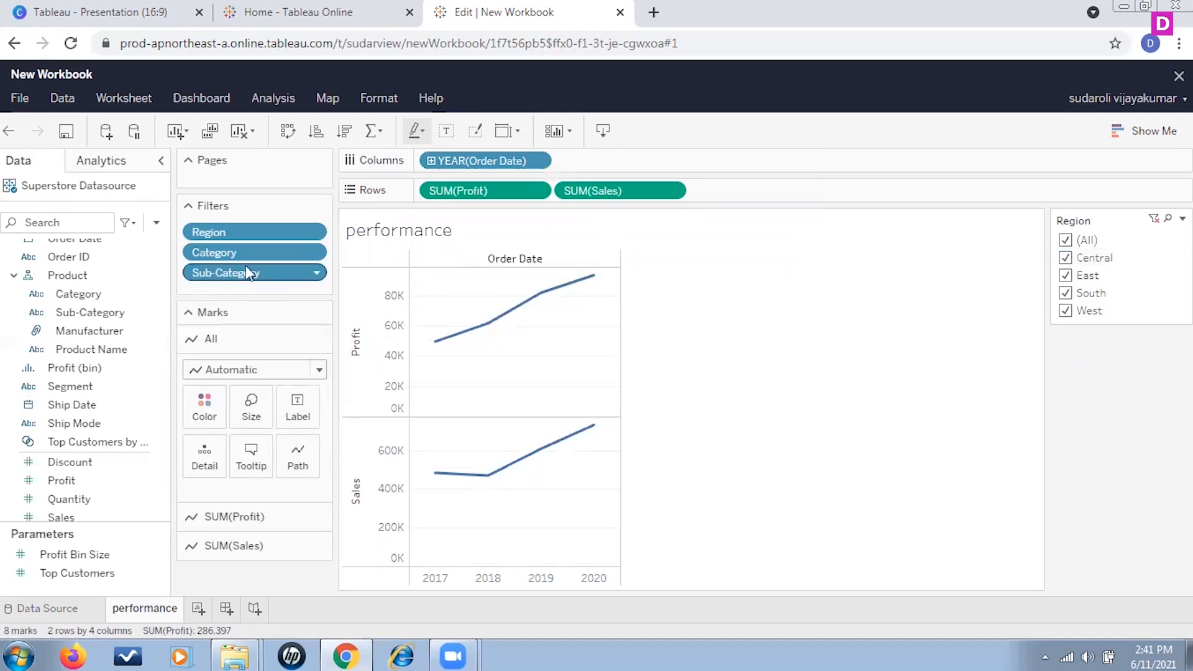
# Step: Show the Category and Sub-Category filters as filter cards on the worksheet
pyautogui.click(320, 255)
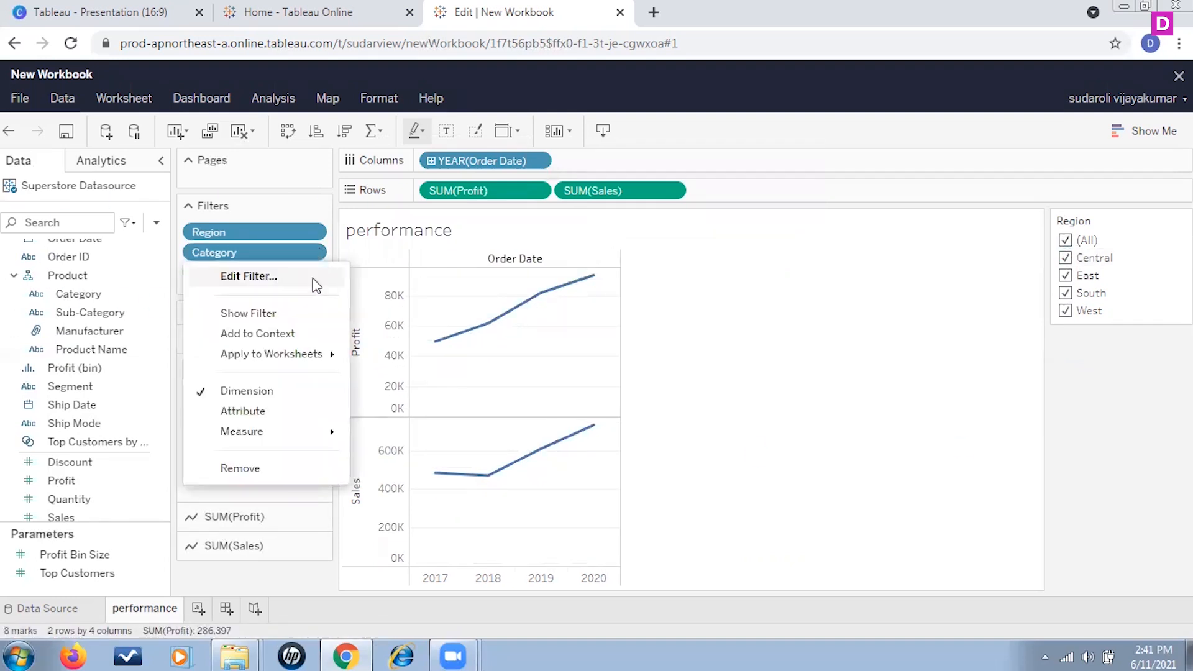
pyautogui.click(277, 314)
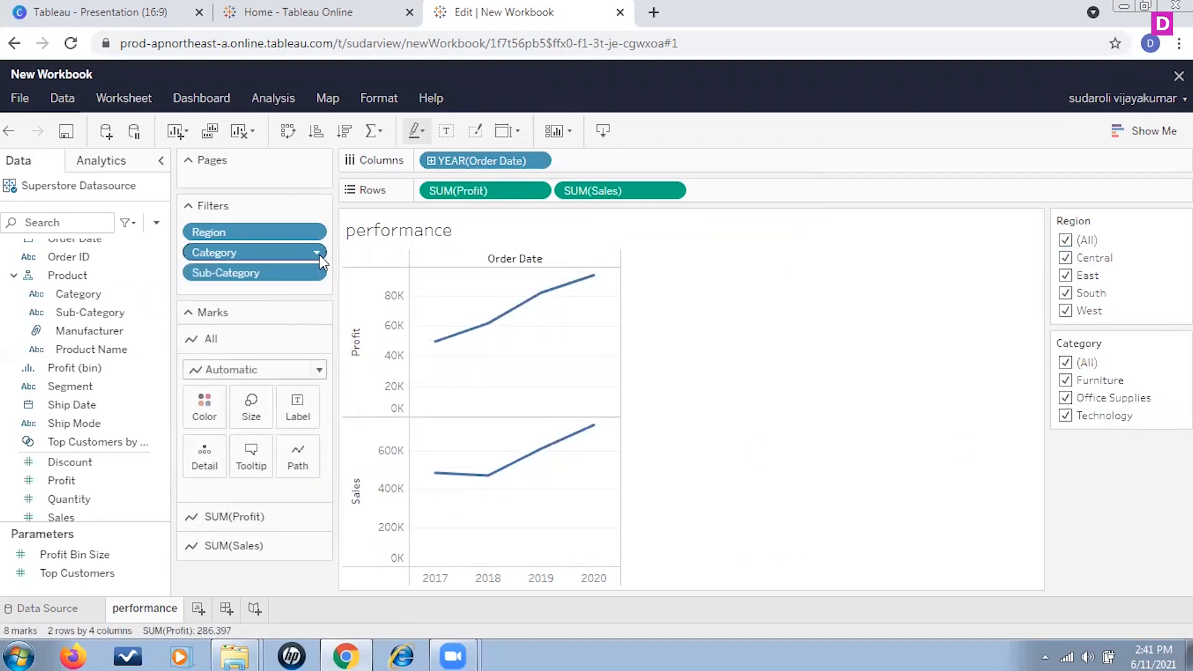
pyautogui.click(318, 273)
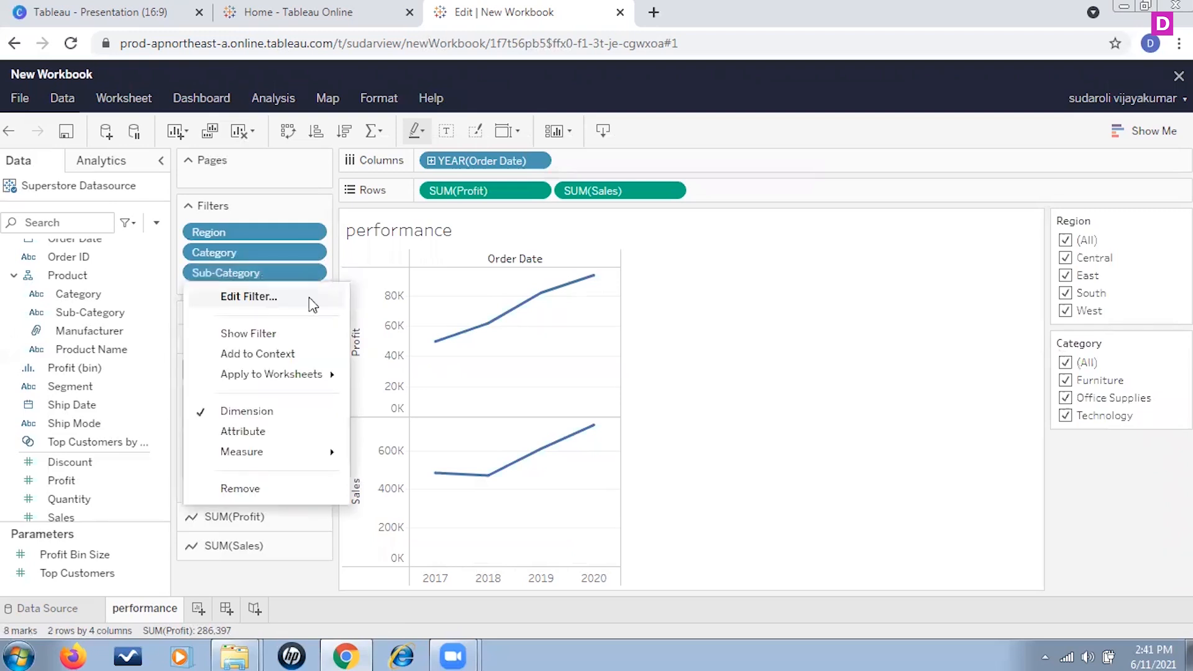
pyautogui.click(277, 336)
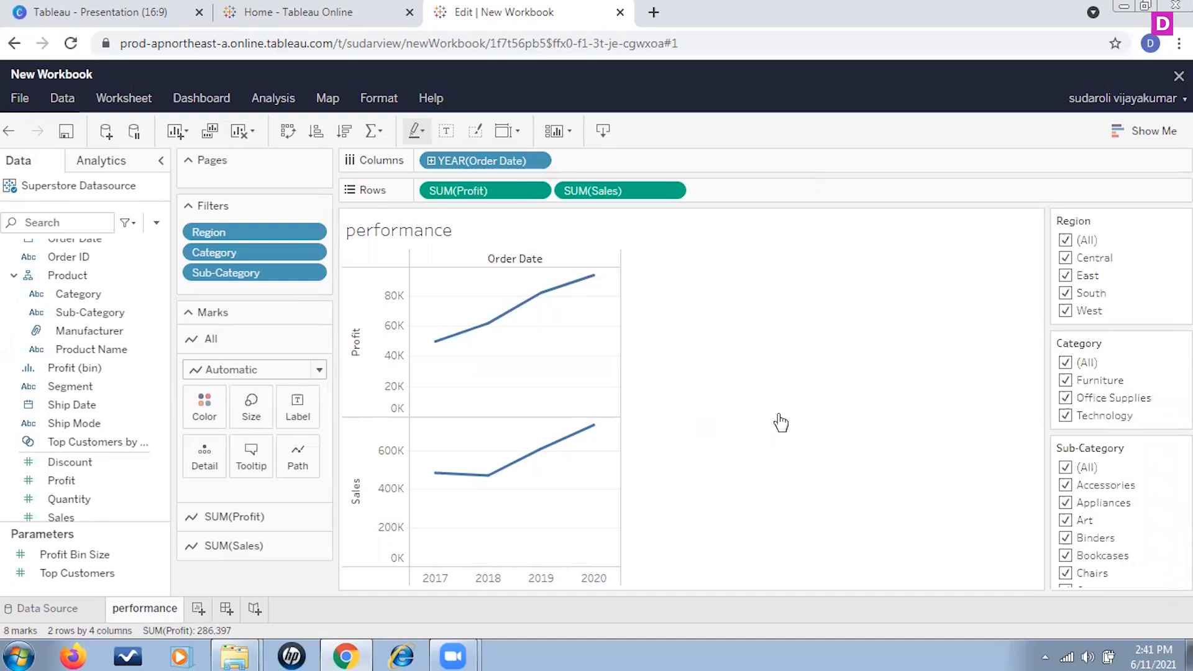
# Step: Filter the Region card to show only Central
pyautogui.click(1065, 242)
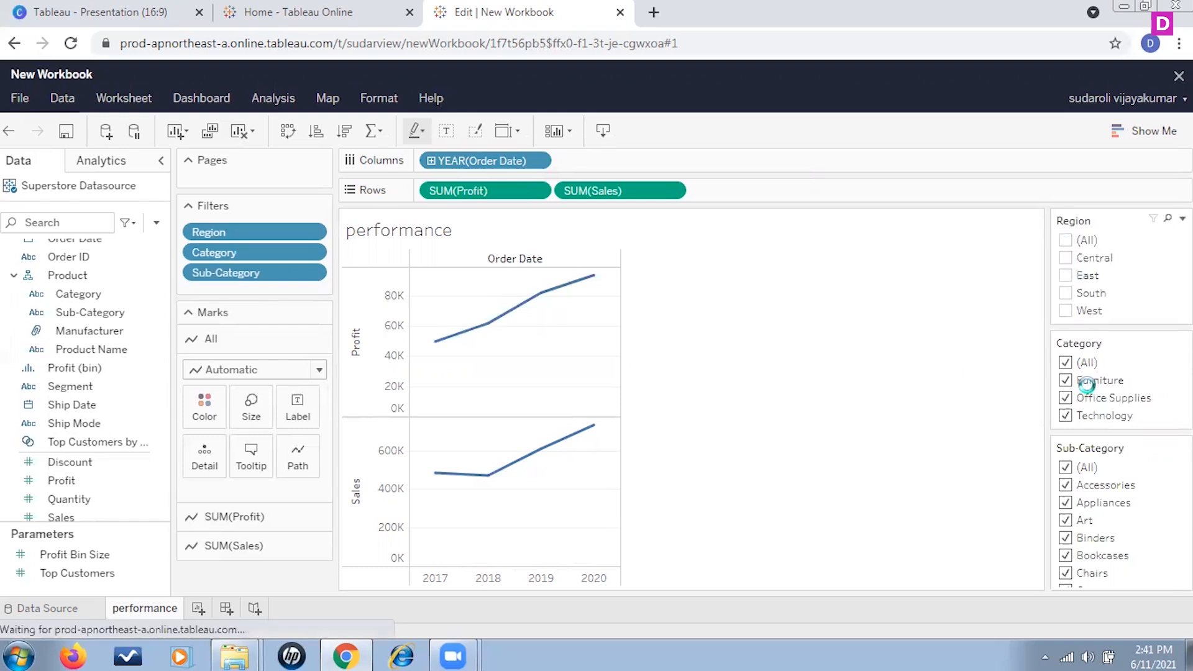
pyautogui.click(1066, 258)
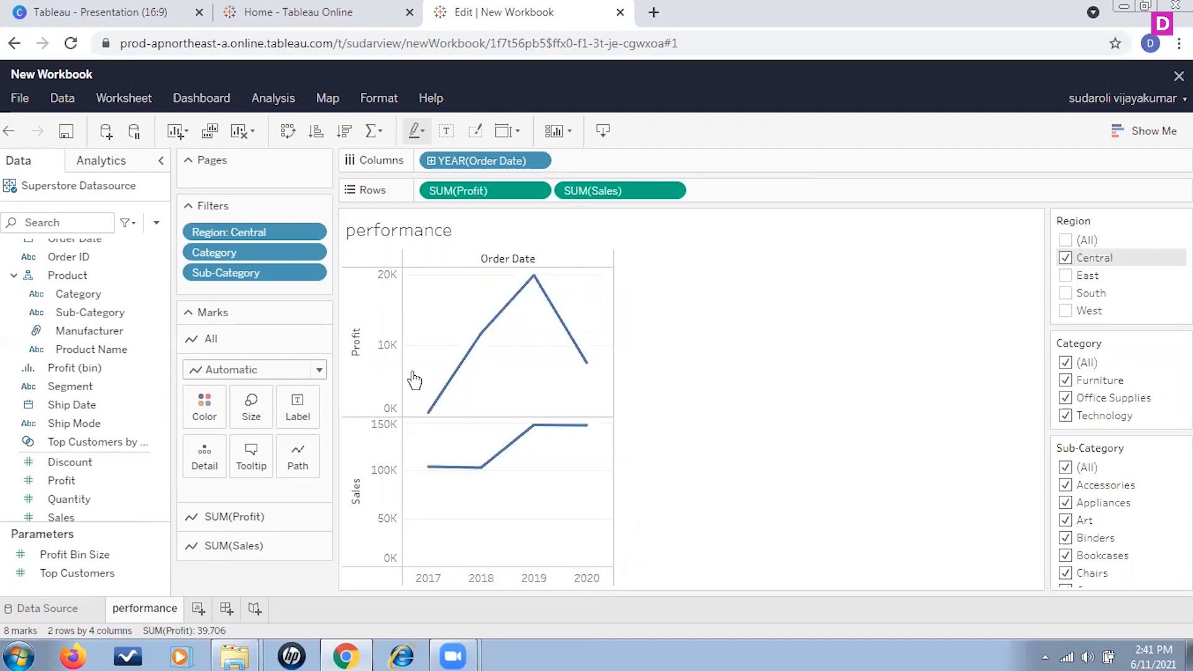
pyautogui.moveTo(428, 413)
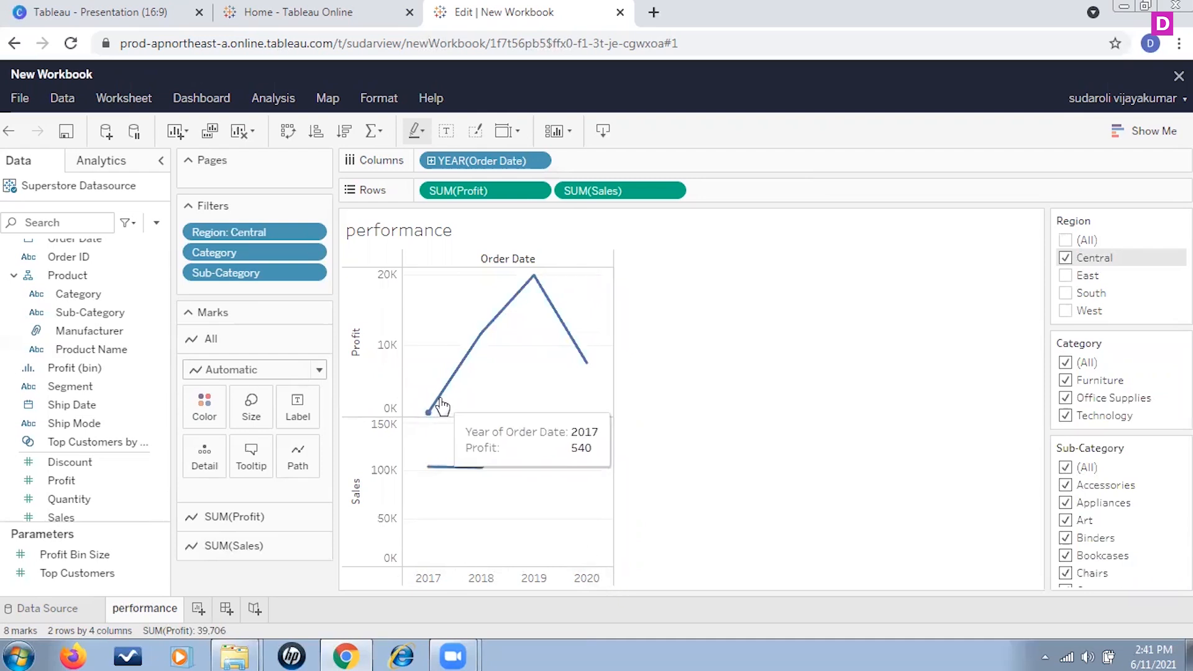
pyautogui.moveTo(538, 276)
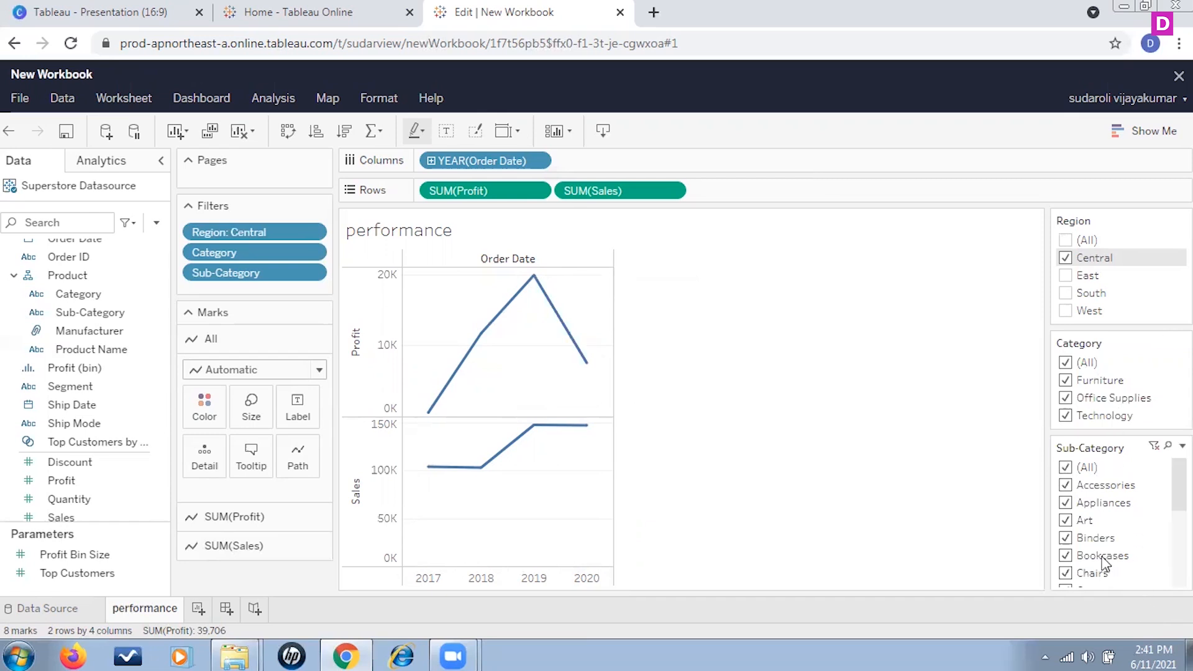
# Step: Filter the Category card to Furniture only, then reselect all categories
pyautogui.click(1065, 364)
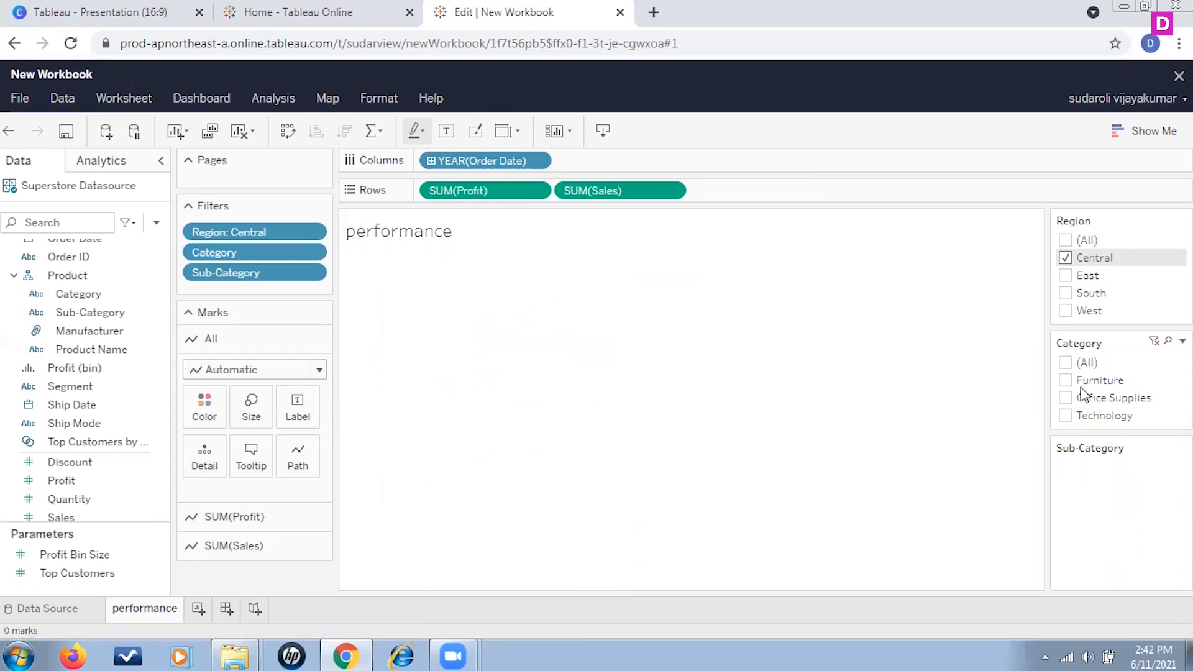
pyautogui.click(1065, 380)
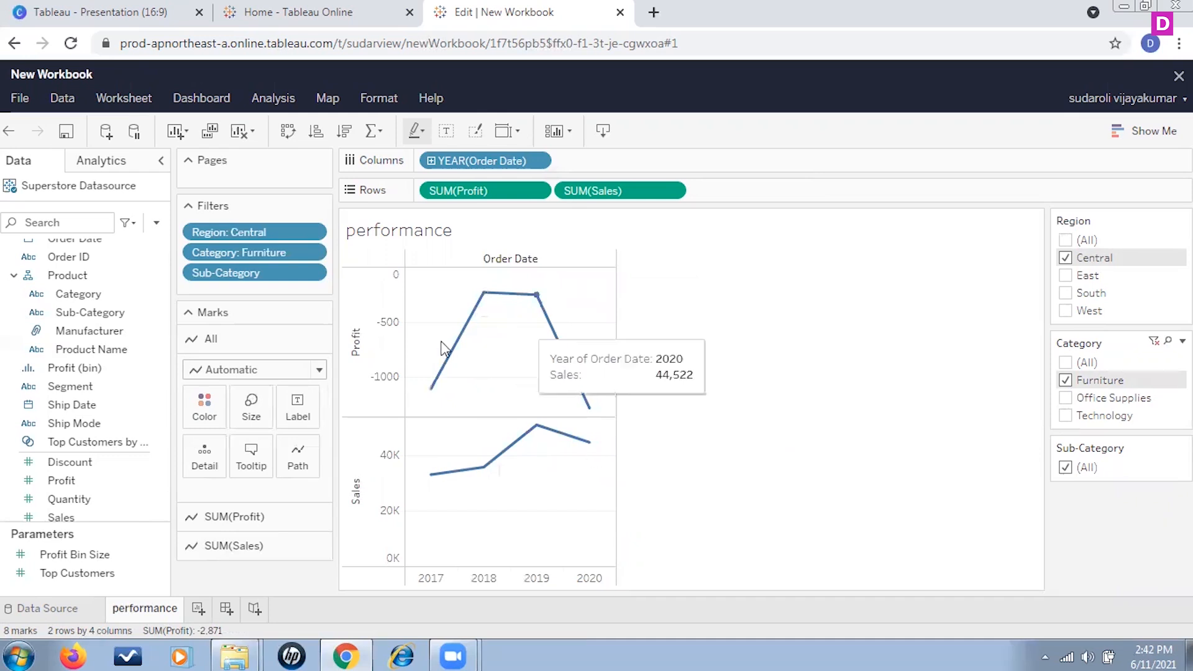
pyautogui.moveTo(597, 422)
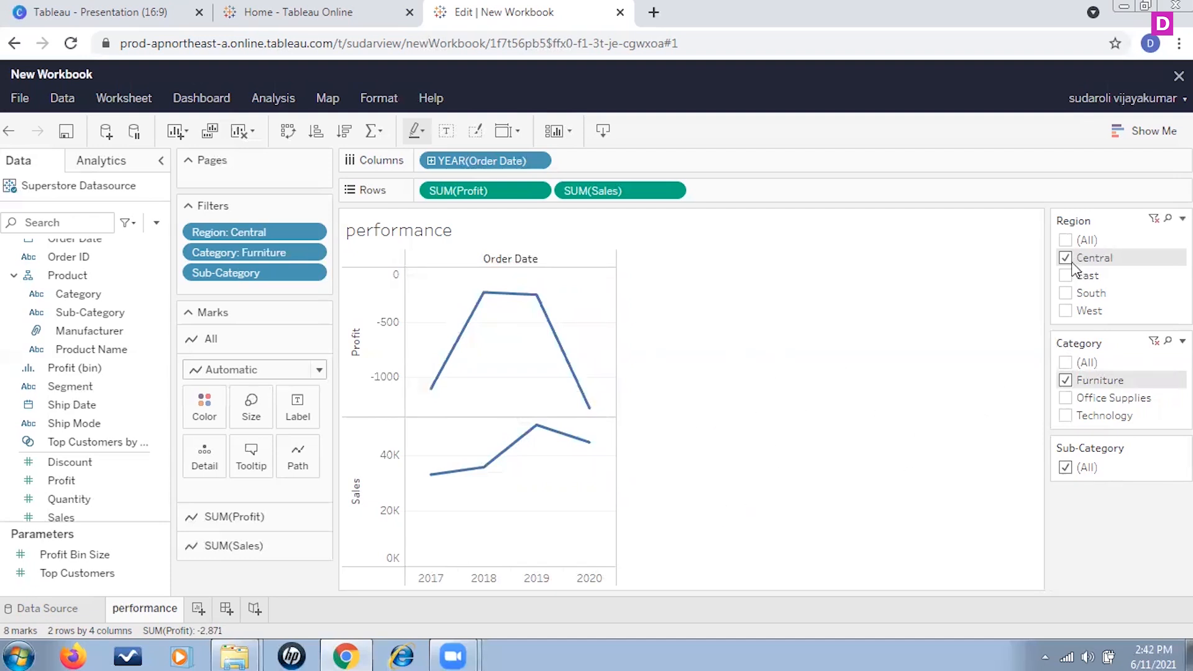
pyautogui.click(1065, 363)
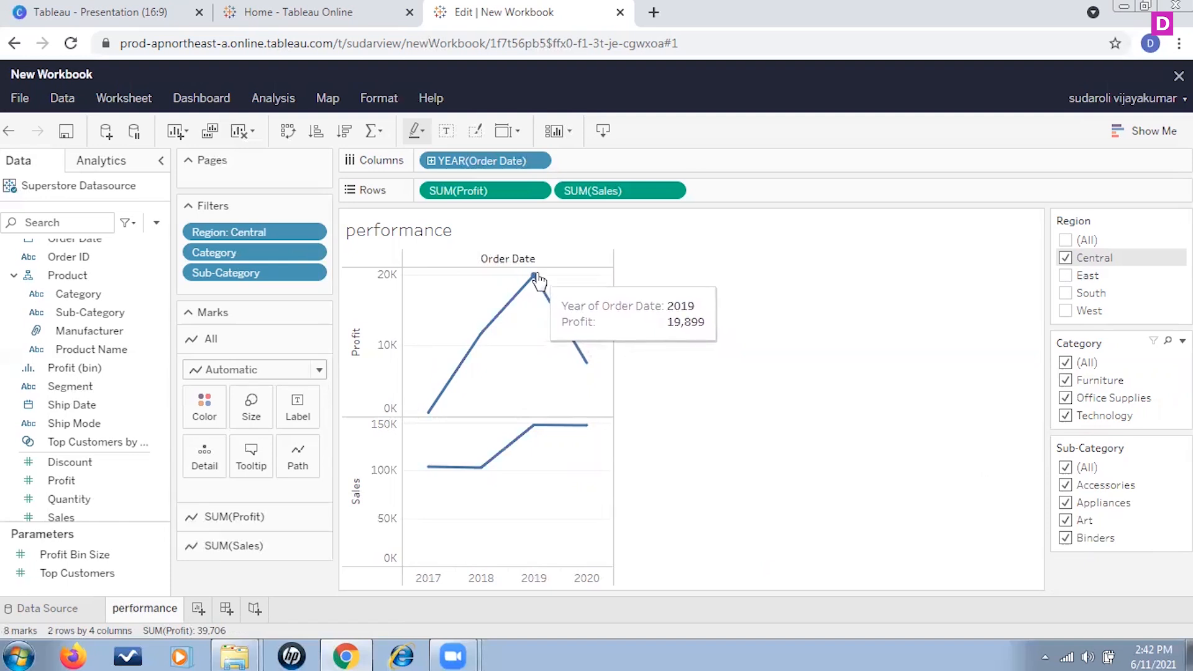
# Step: Switch the Region filter card from Central to East only
pyautogui.moveTo(545, 431)
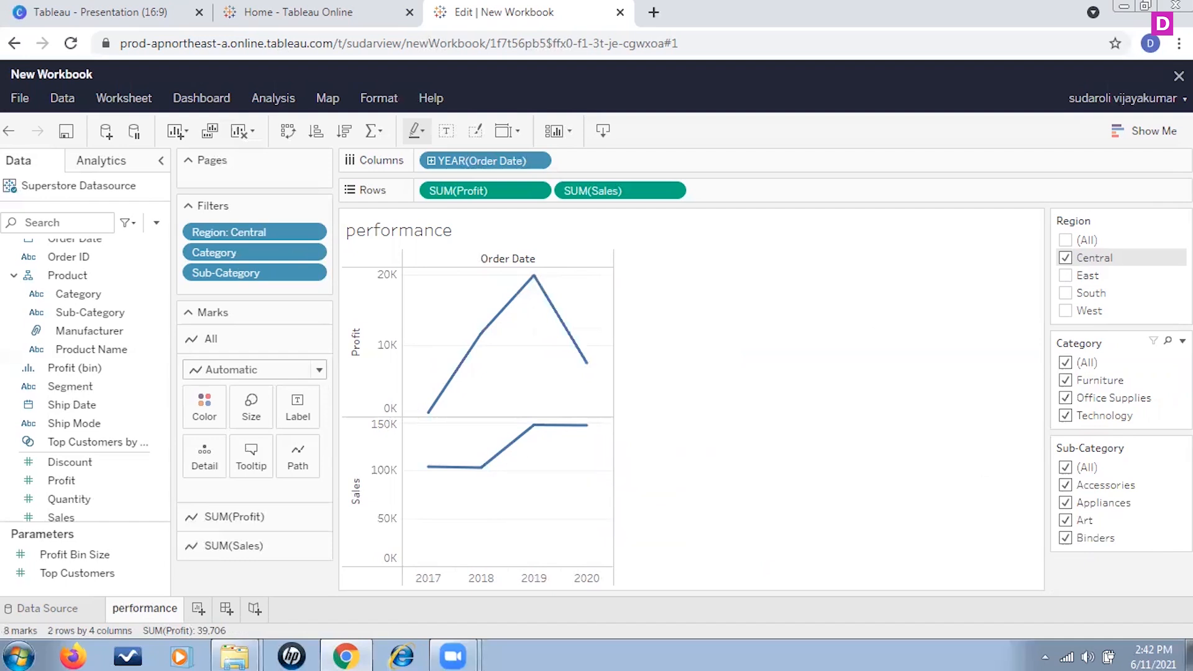
pyautogui.click(1064, 258)
pyautogui.click(1066, 276)
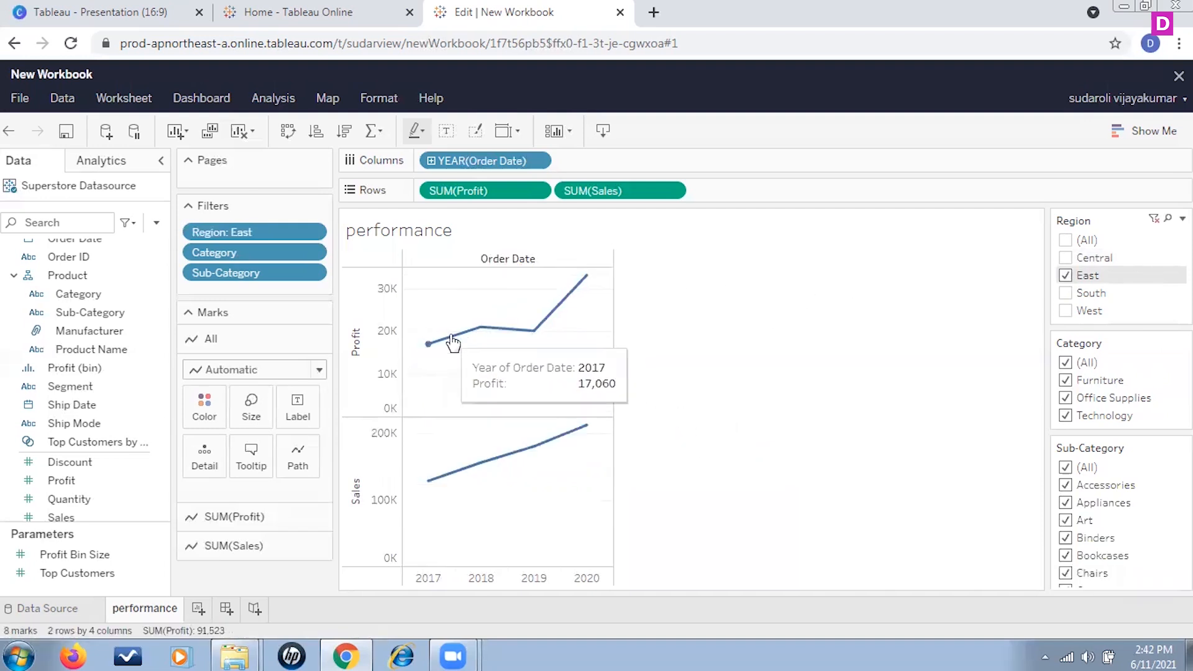
# Step: Switch the Region filter card to South only
pyautogui.click(533, 330)
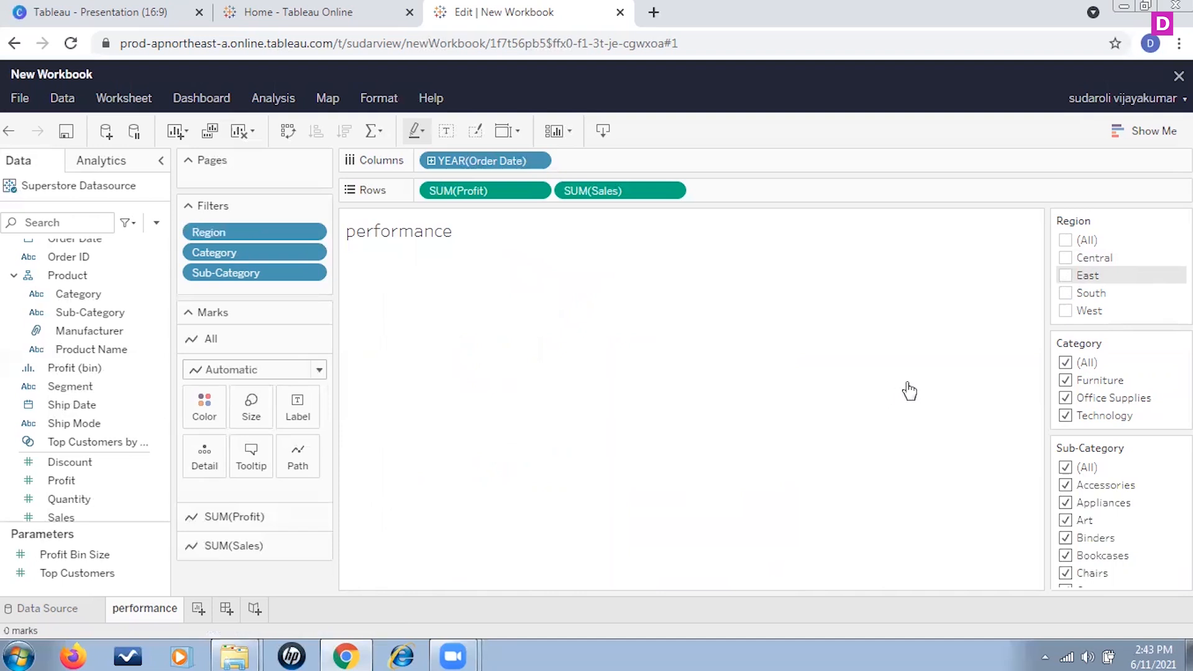
pyautogui.click(1065, 293)
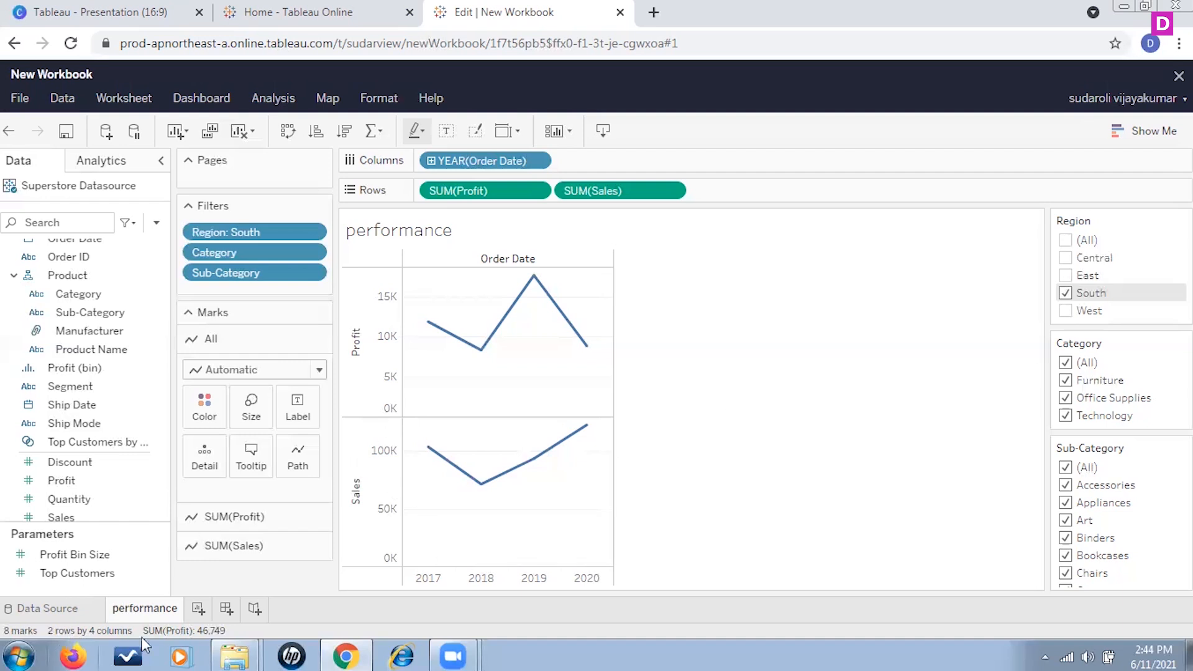
# Step: Add a new worksheet and rename it scatter
pyautogui.click(198, 611)
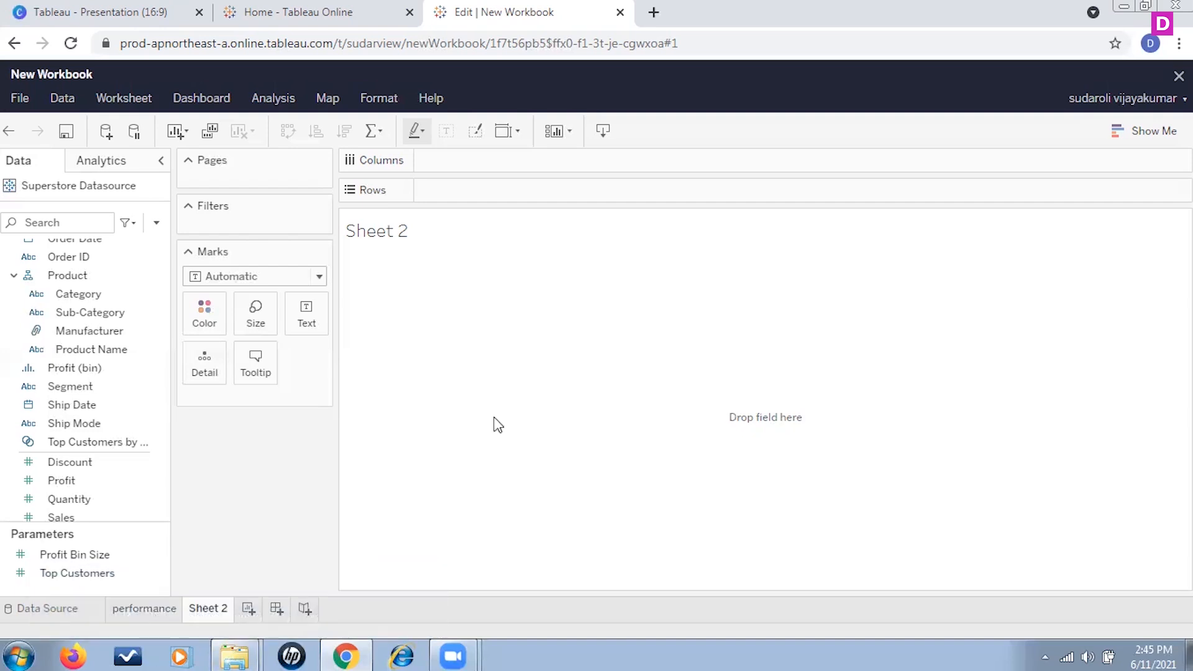
pyautogui.rightClick(219, 614)
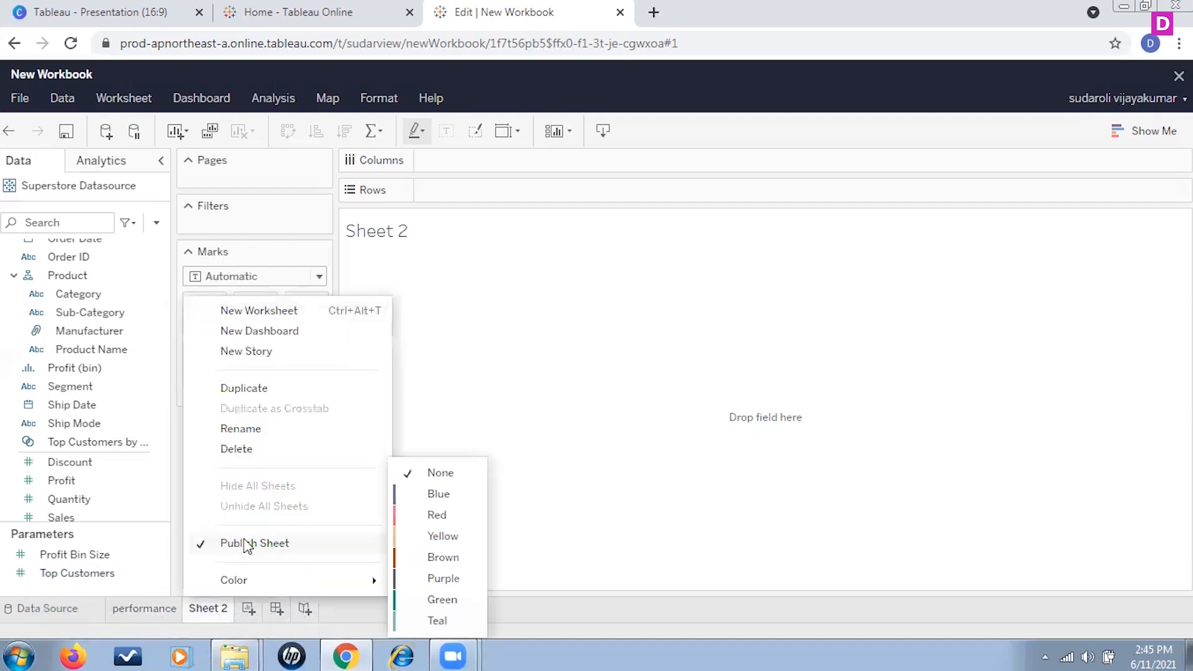
pyautogui.click(258, 435)
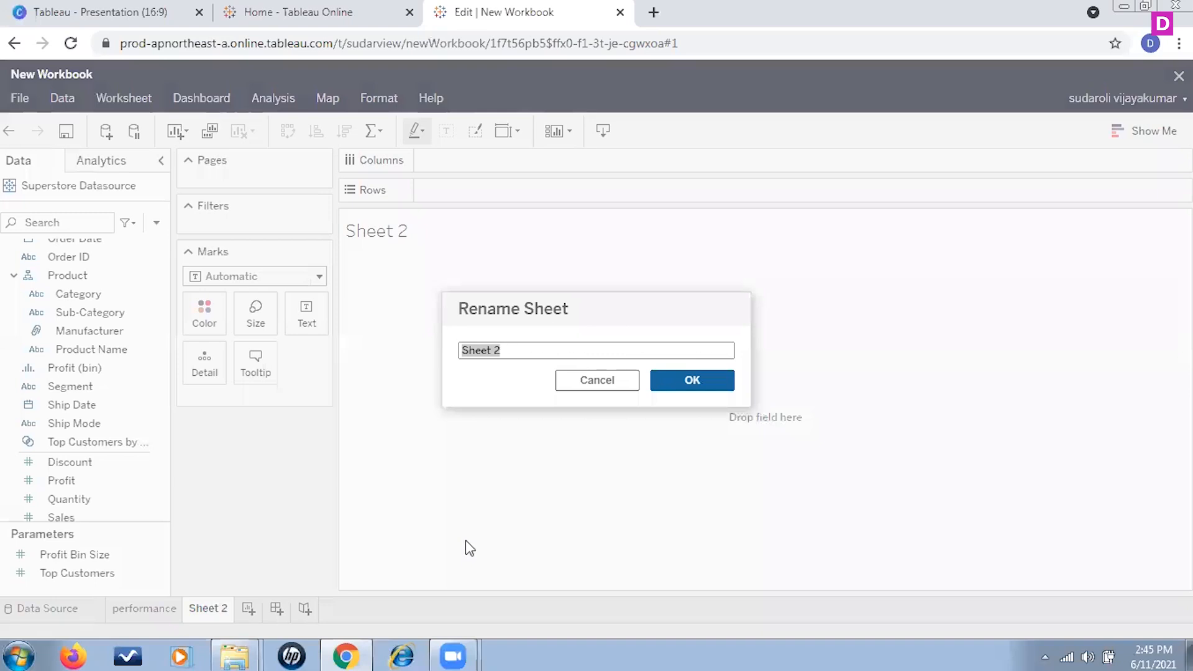
pyautogui.write('scatter')
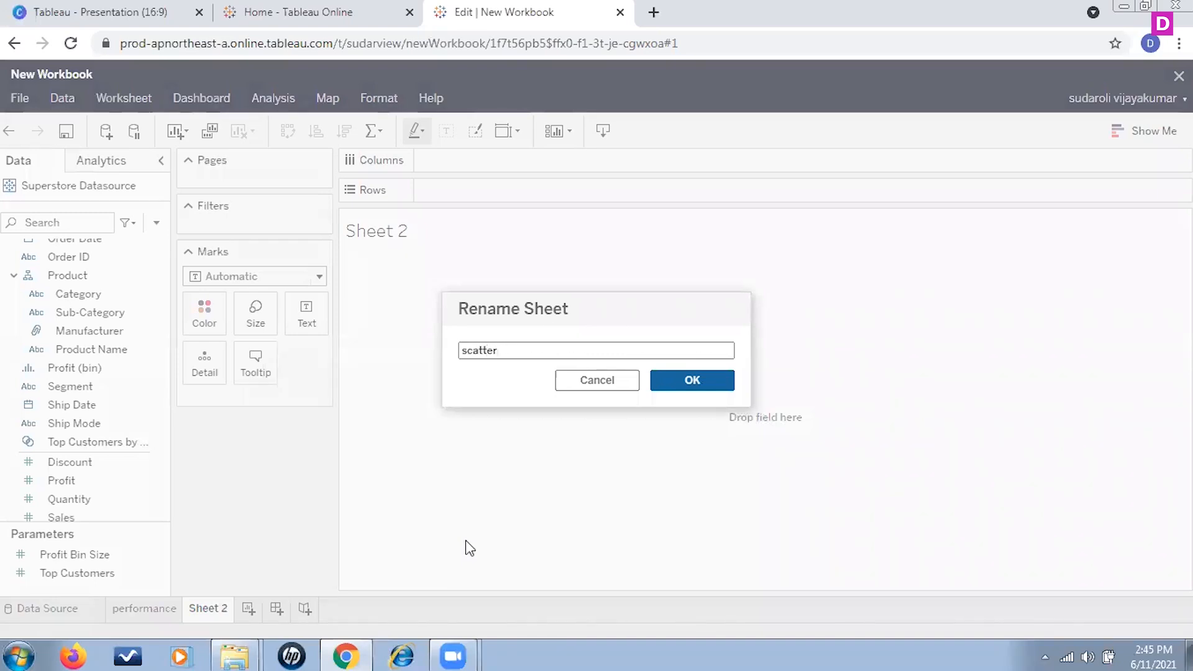
pyautogui.click(710, 385)
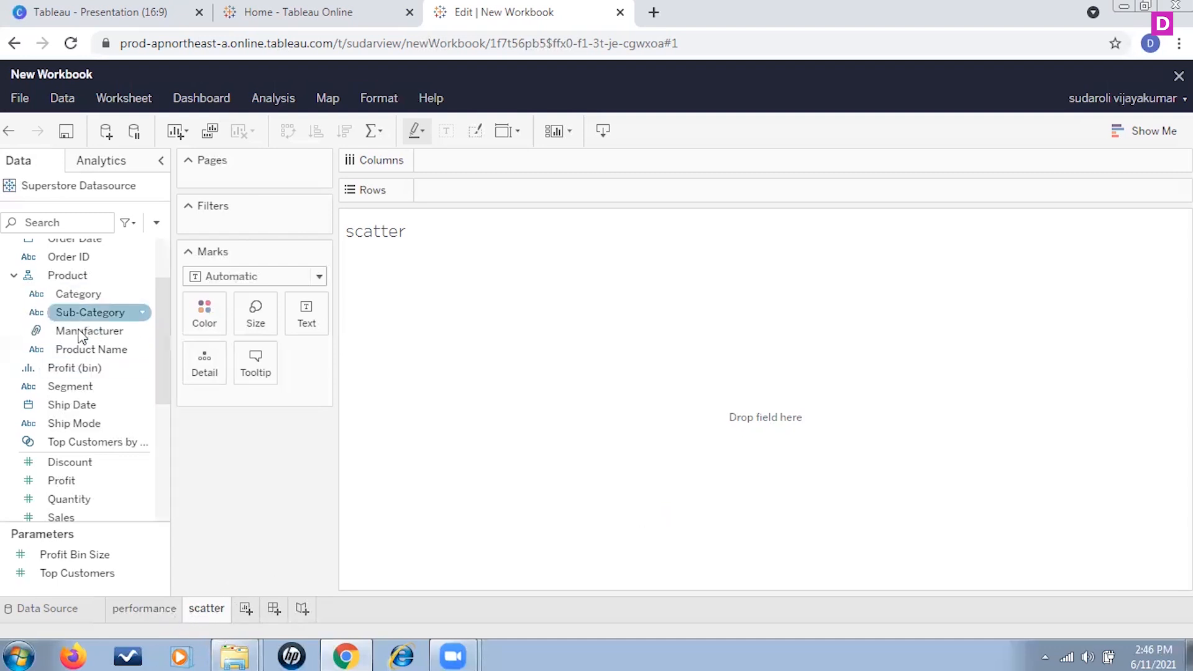
# Step: Place Sales on Columns and Profit on Rows of the scatter sheet
pyautogui.scroll(3, 114, 349)
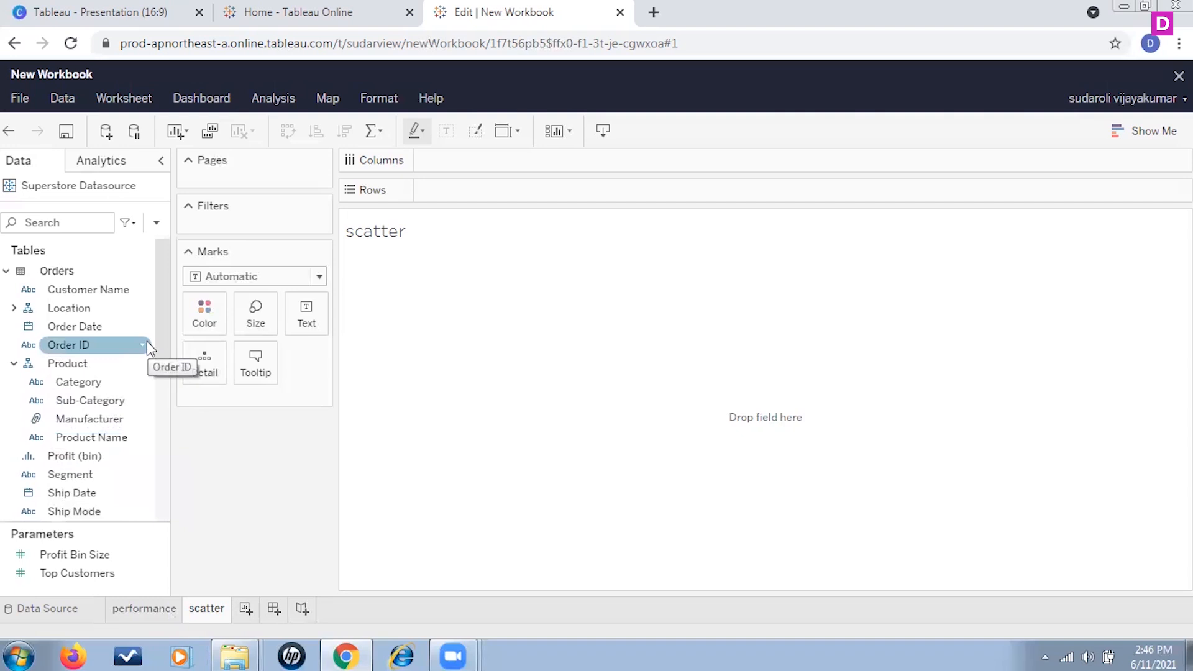
pyautogui.scroll(-3, 142, 430)
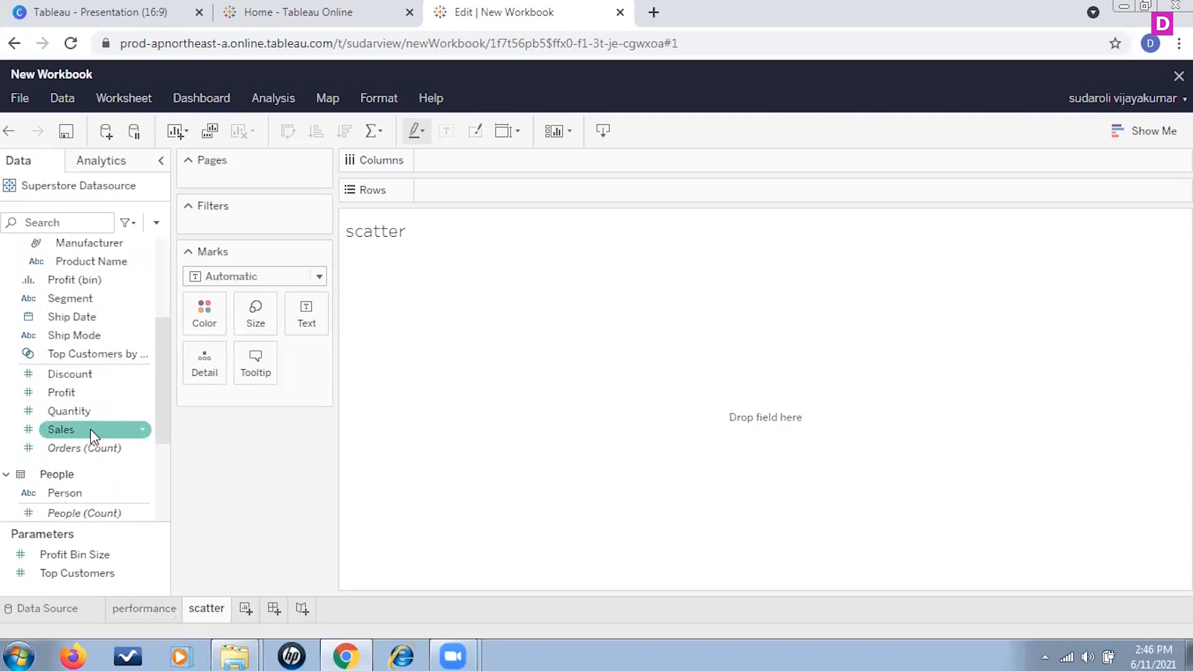
pyautogui.moveTo(91, 428)
pyautogui.mouseDown()
pyautogui.moveTo(147, 457)
pyautogui.moveTo(523, 132)
pyautogui.moveTo(485, 164)
pyautogui.mouseUp()
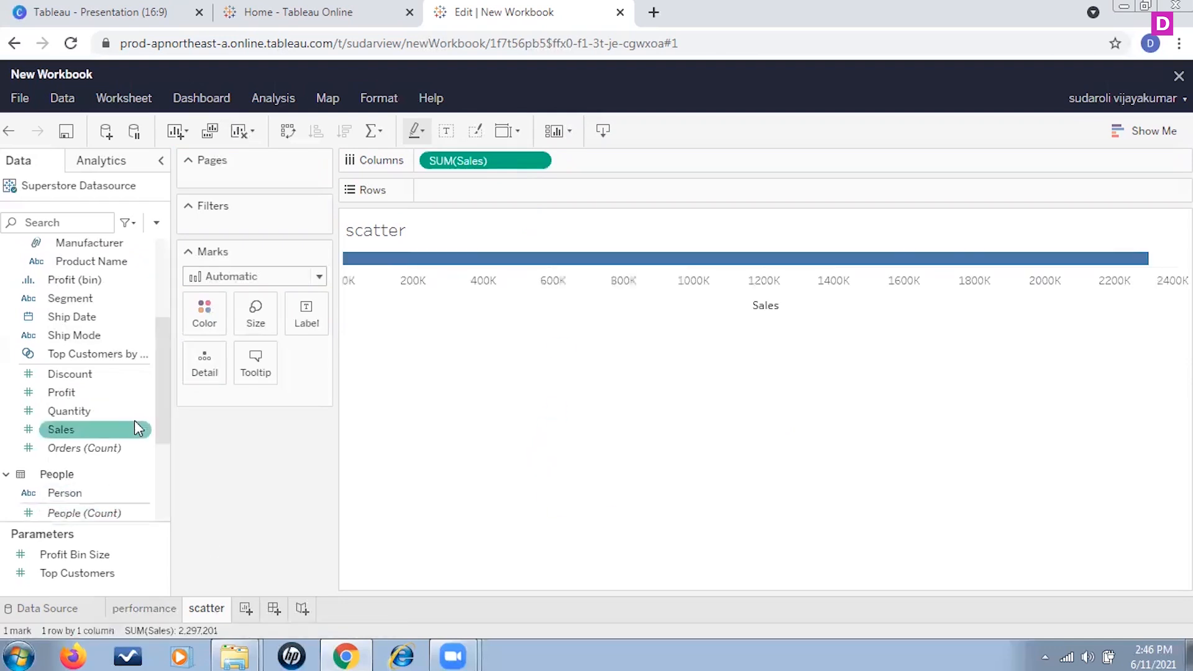
pyautogui.moveTo(90, 392); pyautogui.dragTo(491, 198)
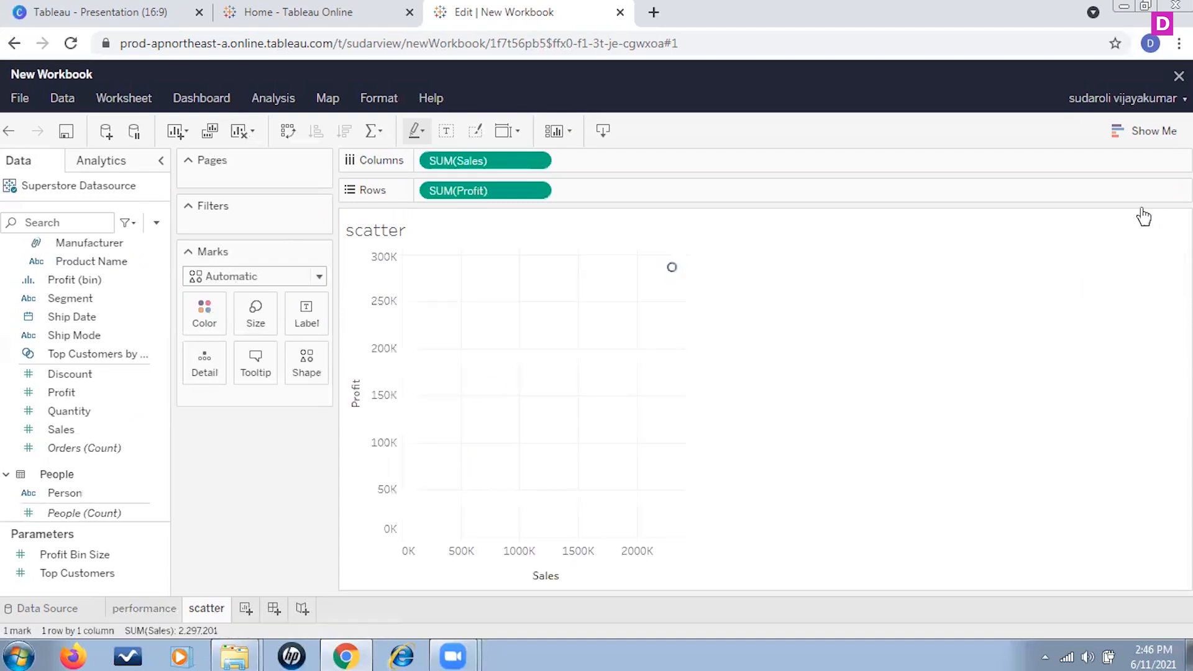
# Step: Open the Show Me panel to review the scatter plot requirements, then close it
pyautogui.click(1139, 140)
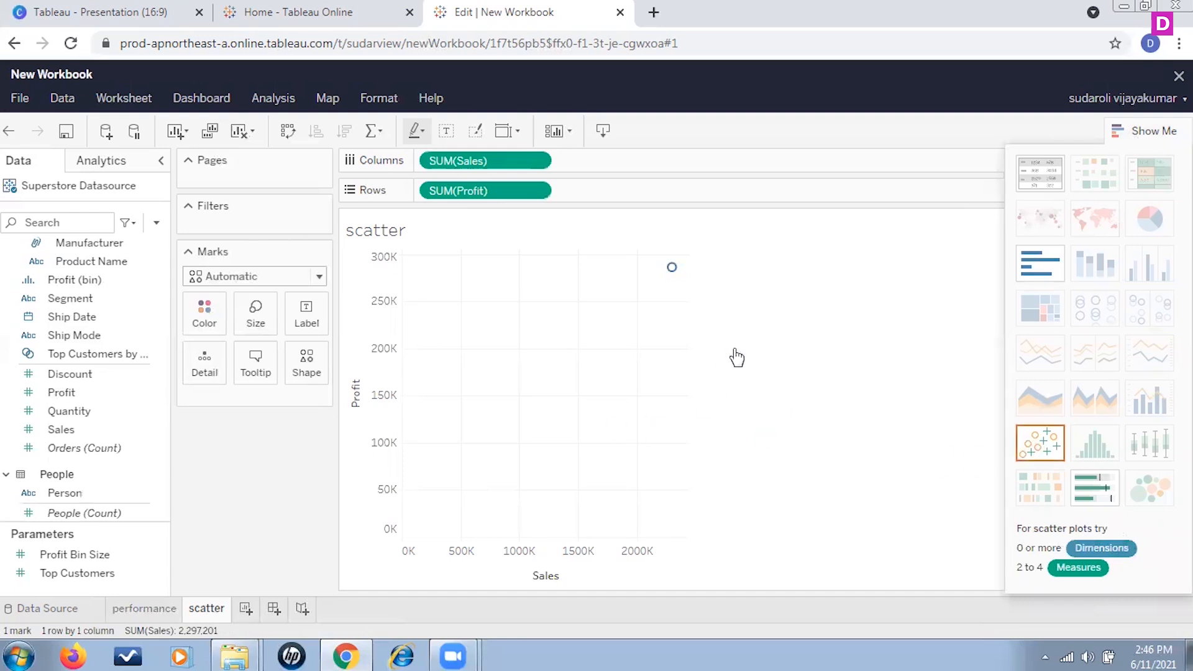
pyautogui.click(1162, 130)
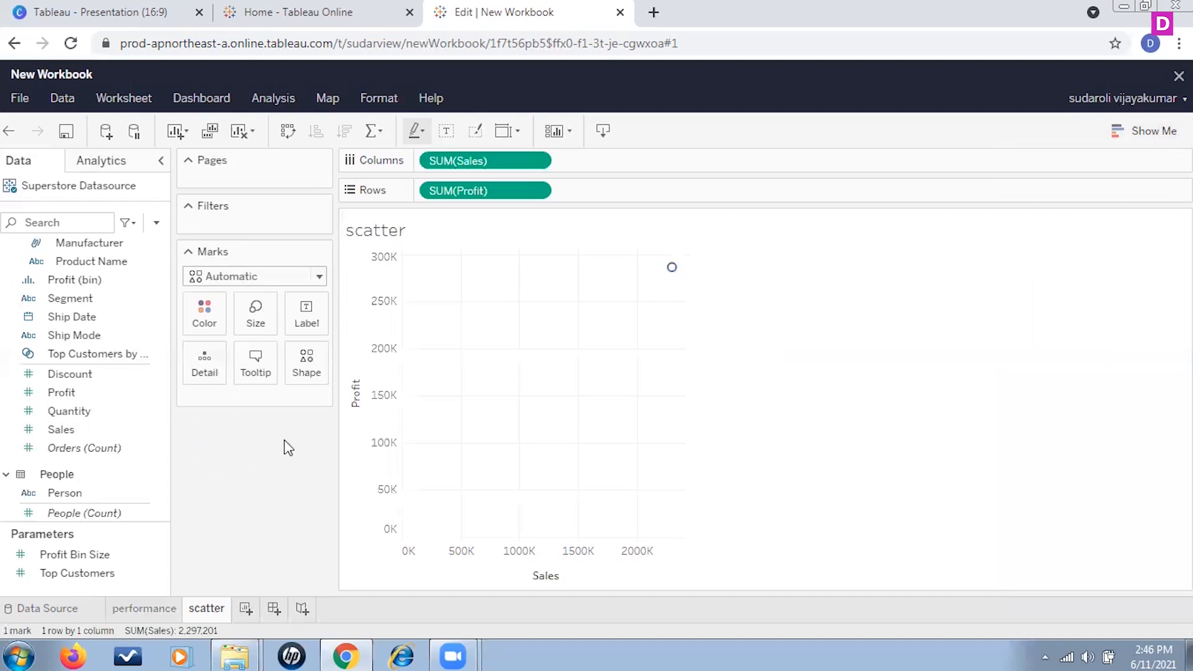
pyautogui.click(124, 398)
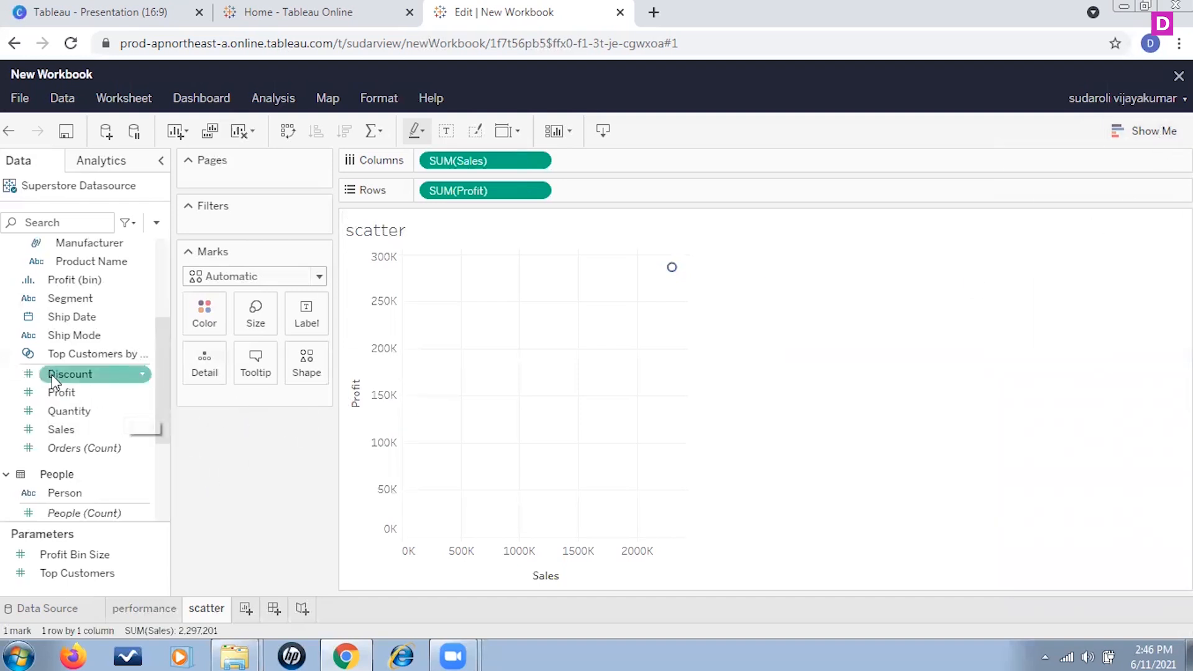
pyautogui.scroll(2, 51, 374)
pyautogui.scroll(-1, 94, 371)
pyautogui.scroll(-2, 94, 367)
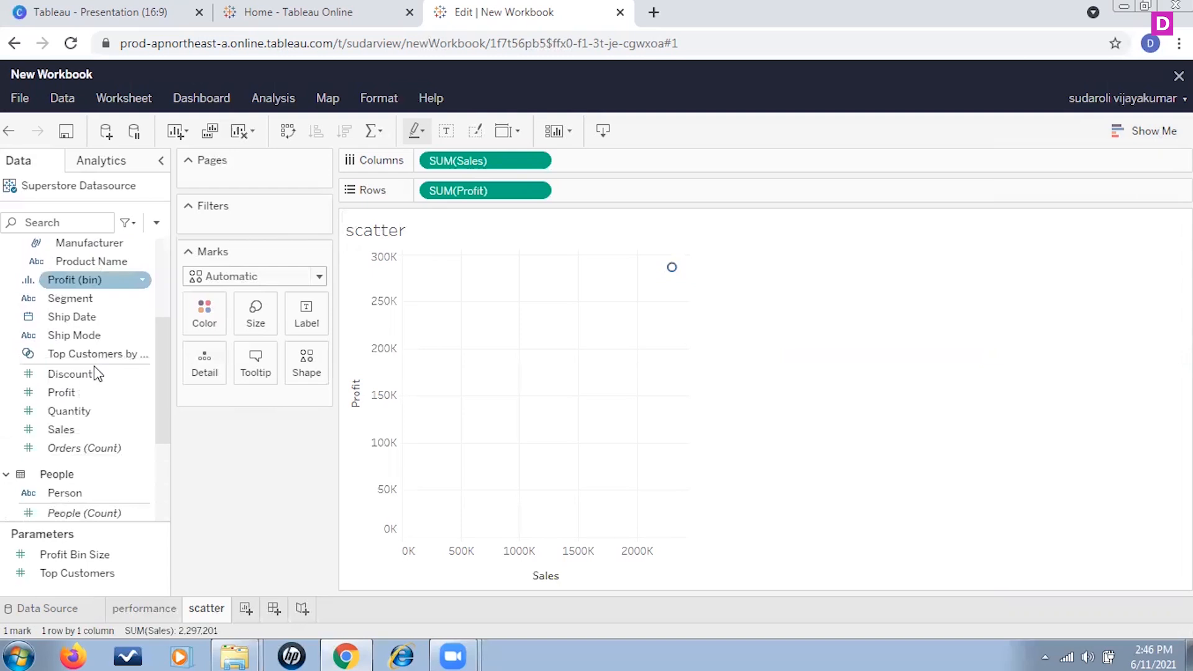
pyautogui.scroll(5, 94, 370)
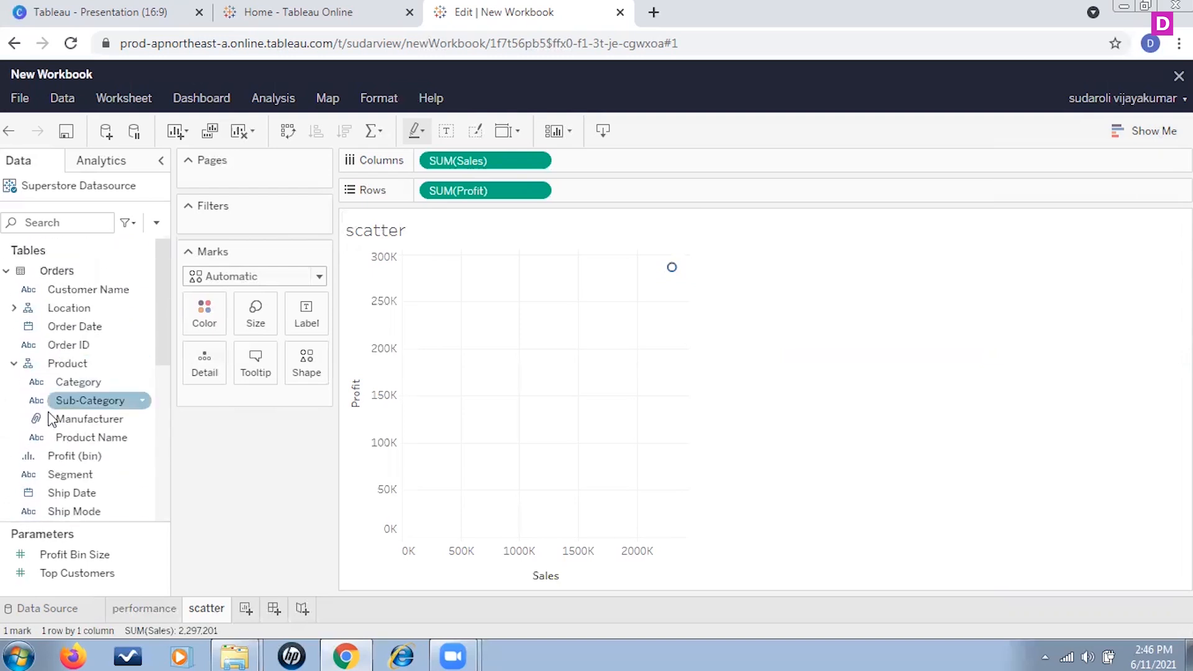
# Step: Break the scatter plot down by state by adding the State field to the marks' Detail
pyautogui.click(14, 307)
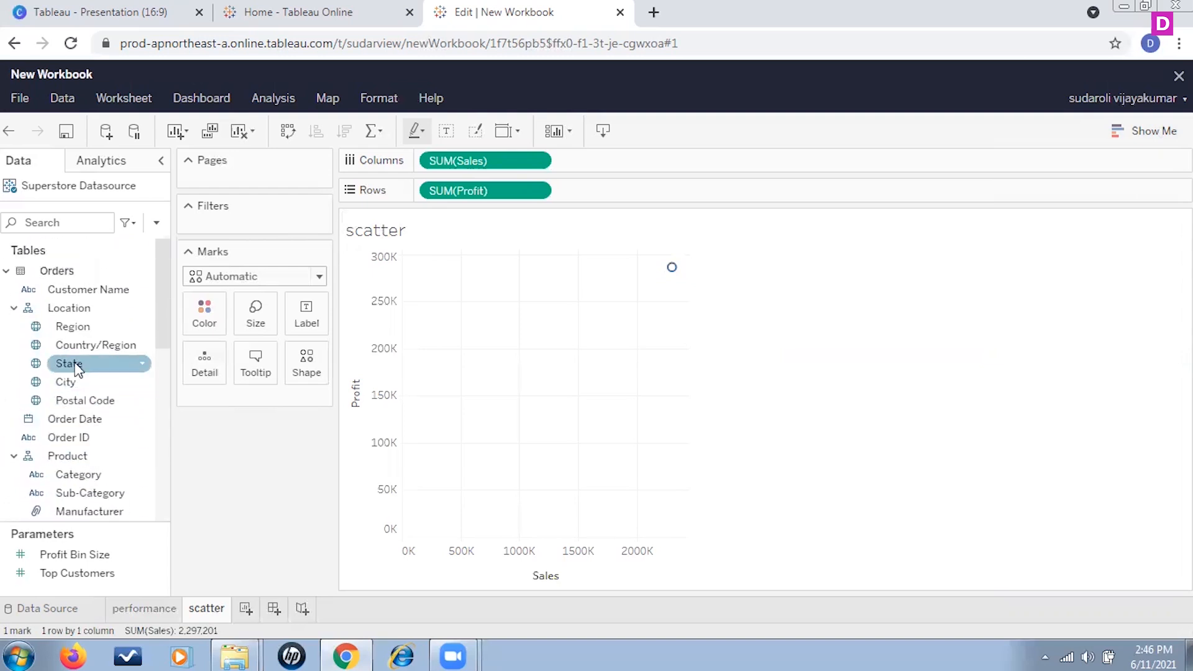
pyautogui.moveTo(77, 368); pyautogui.dragTo(251, 397)
pyautogui.moveTo(70, 366); pyautogui.dragTo(248, 403)
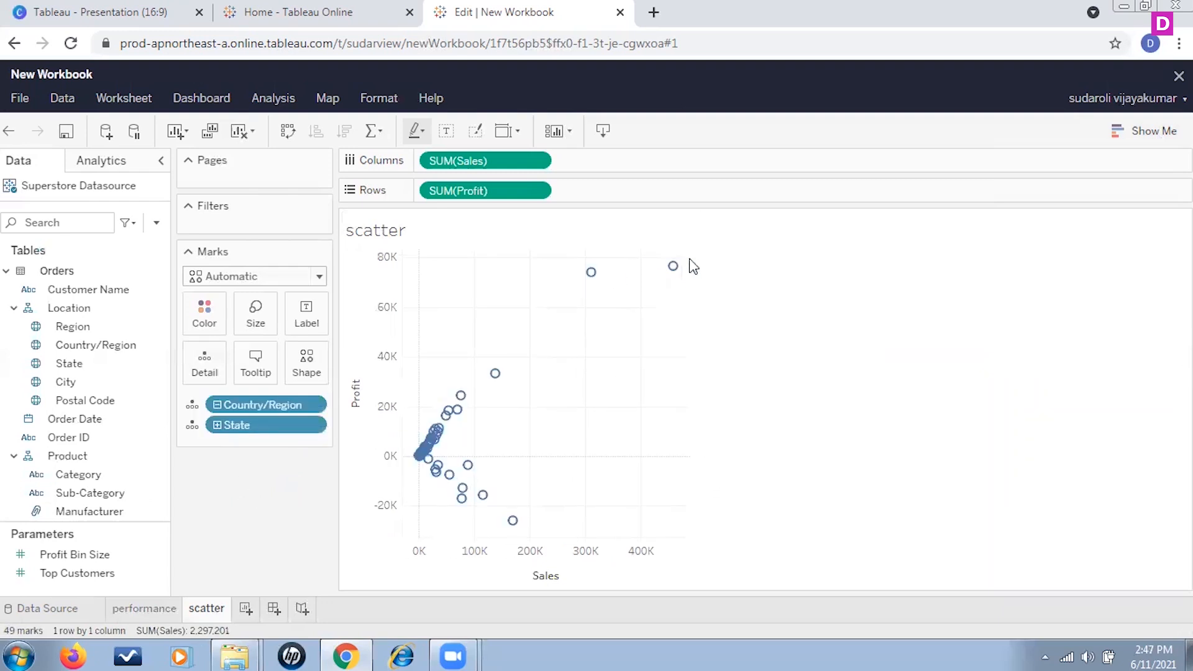
# Step: Inspect the details of individual state marks in the scatter plot
pyautogui.moveTo(468, 510)
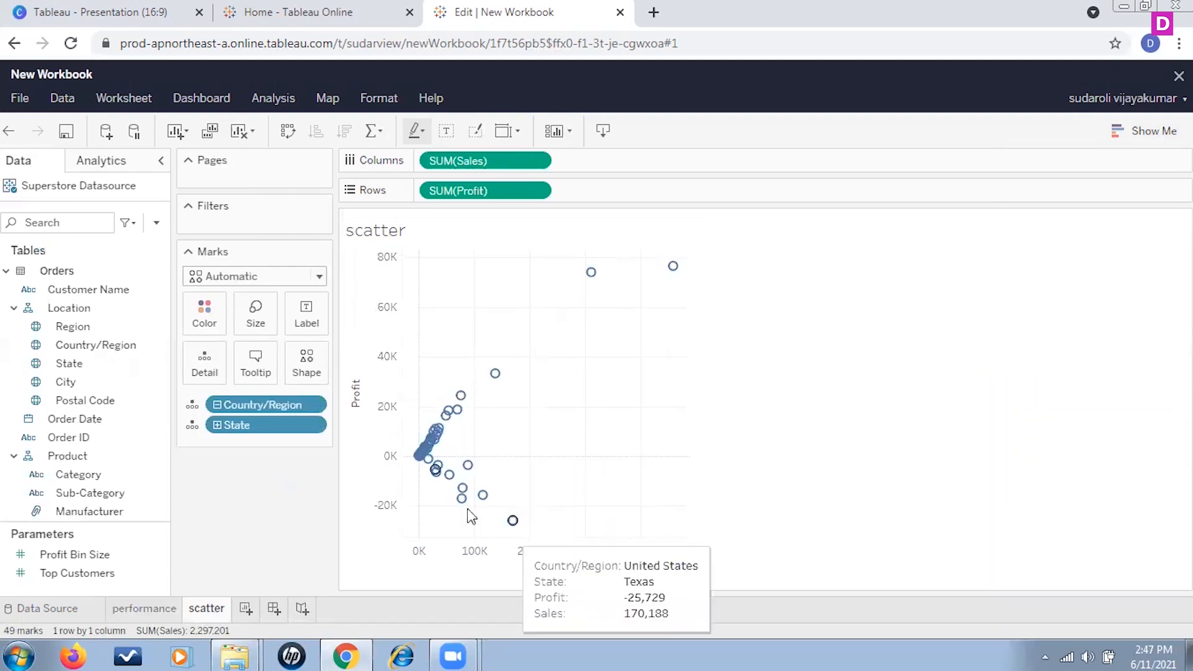
pyautogui.moveTo(427, 466)
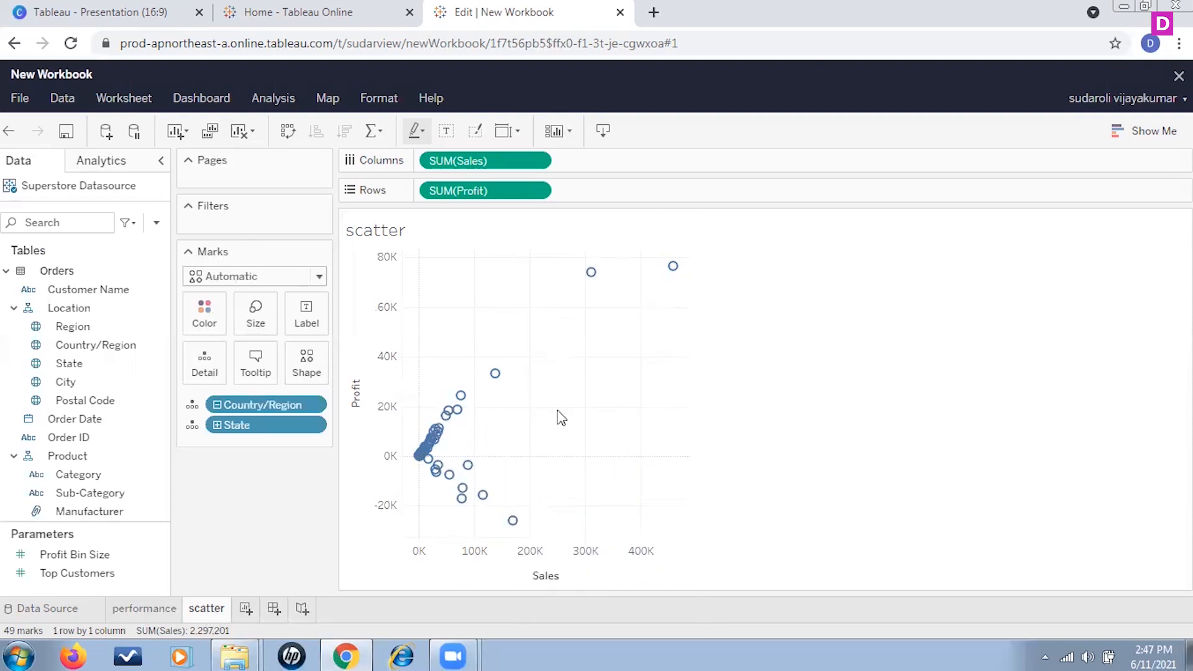
pyautogui.moveTo(591, 273)
pyautogui.moveTo(513, 525)
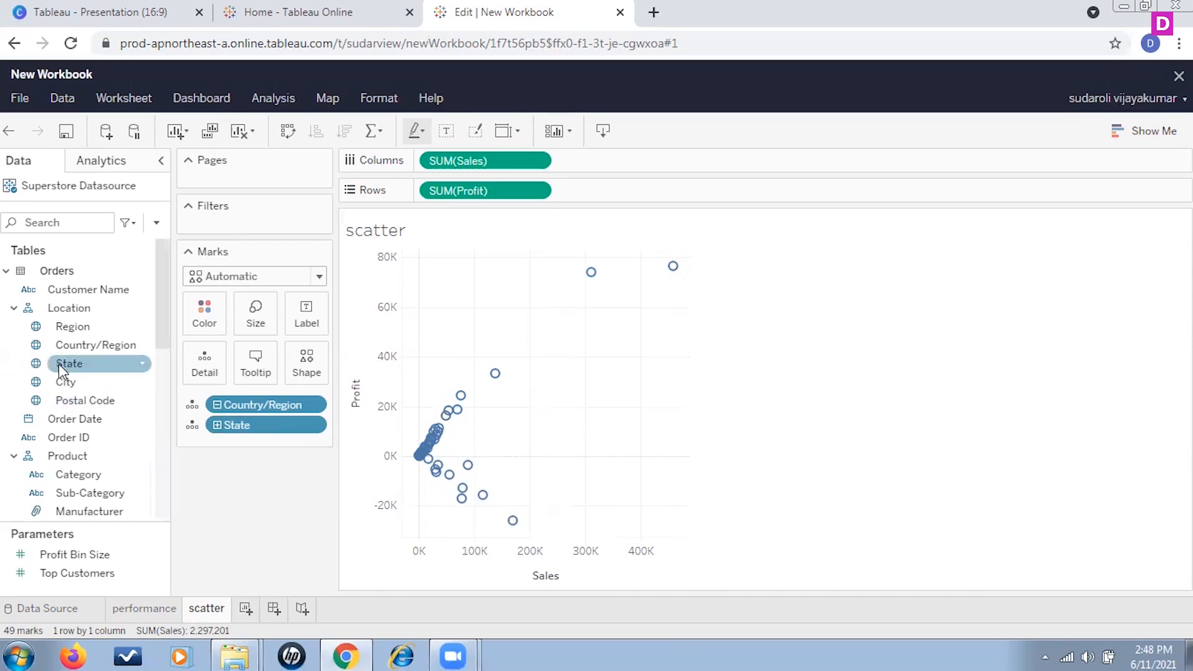
# Step: Add State as a filter on the scatter sheet, keeping all values selected
pyautogui.moveTo(58, 364); pyautogui.dragTo(242, 227)
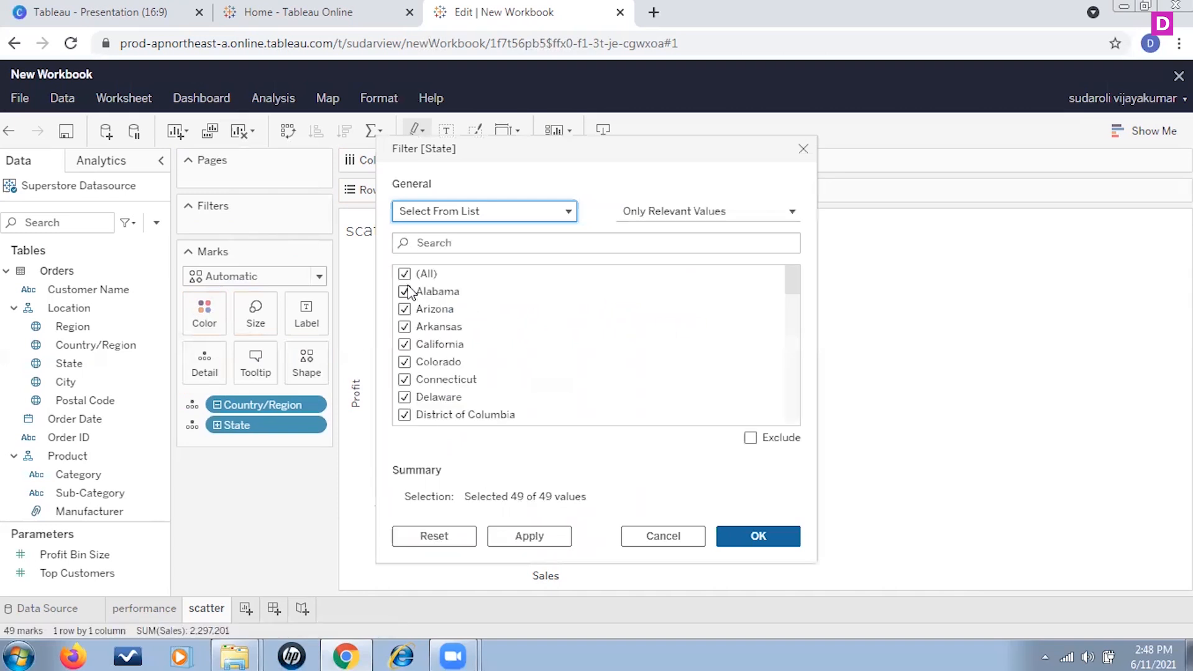
pyautogui.click(749, 538)
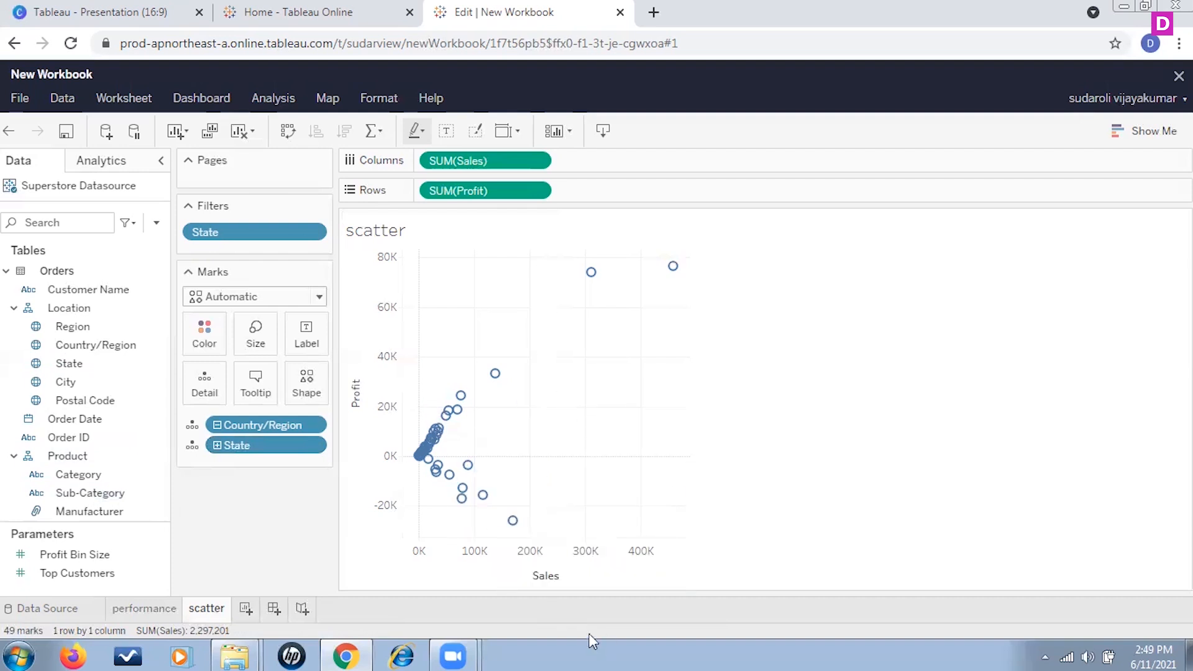
# Step: Open and examine the underlying data for the scatter plot's Sales axis, then close that window
pyautogui.click(569, 582)
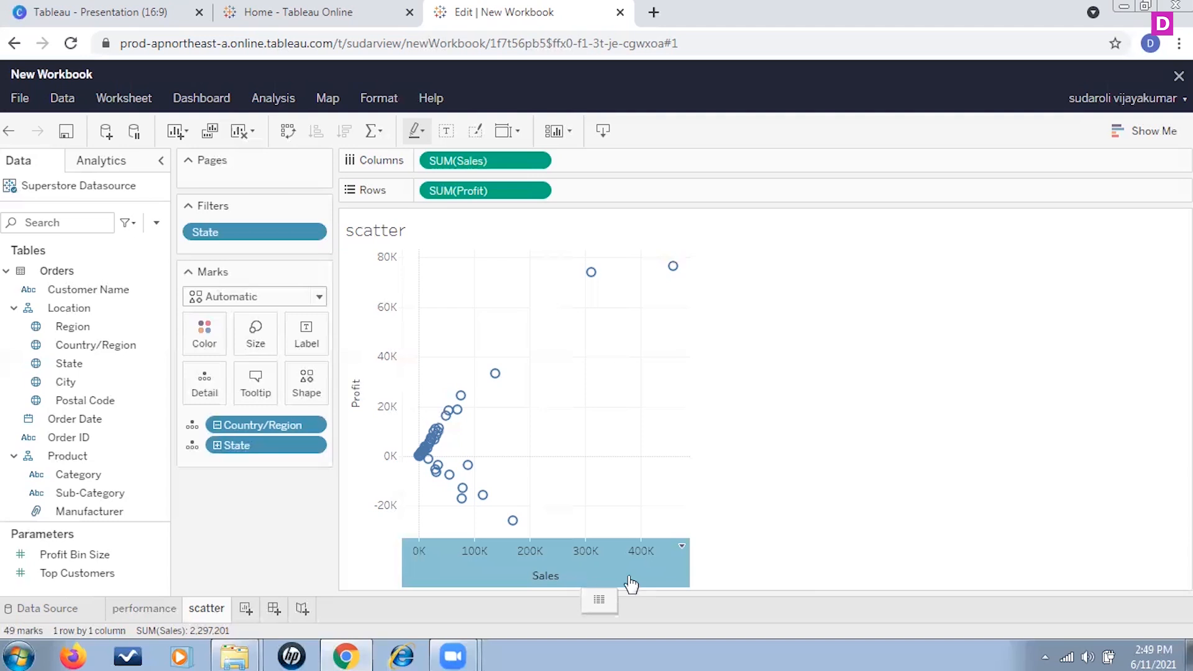
pyautogui.click(681, 546)
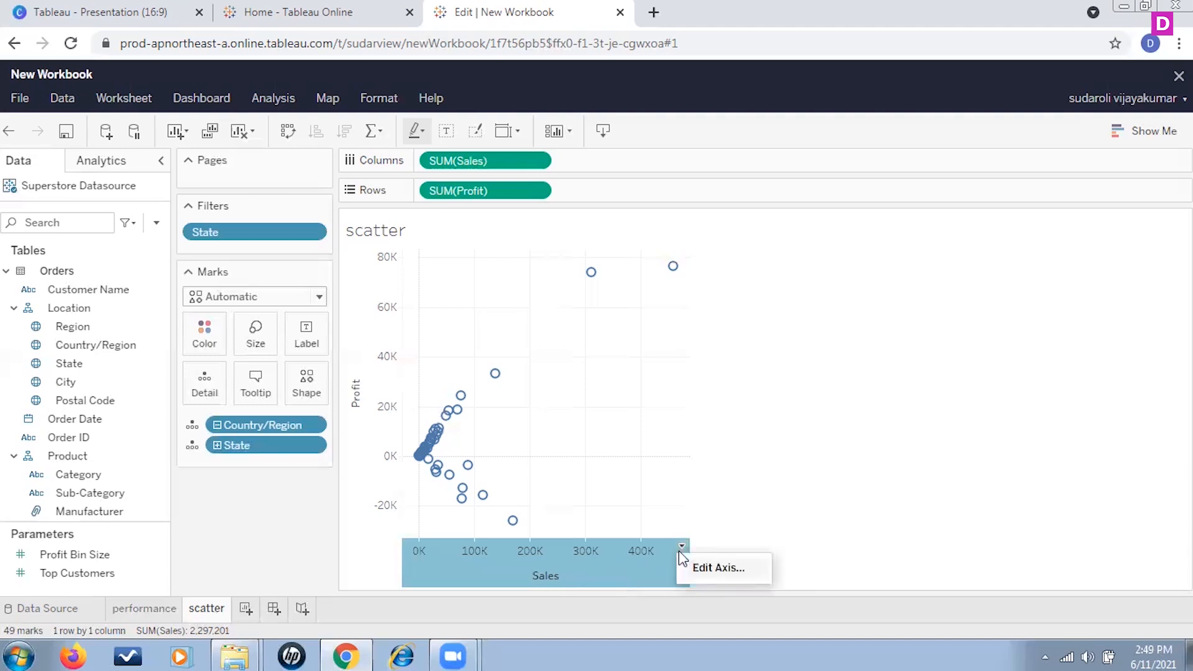
pyautogui.click(599, 579)
pyautogui.click(599, 579)
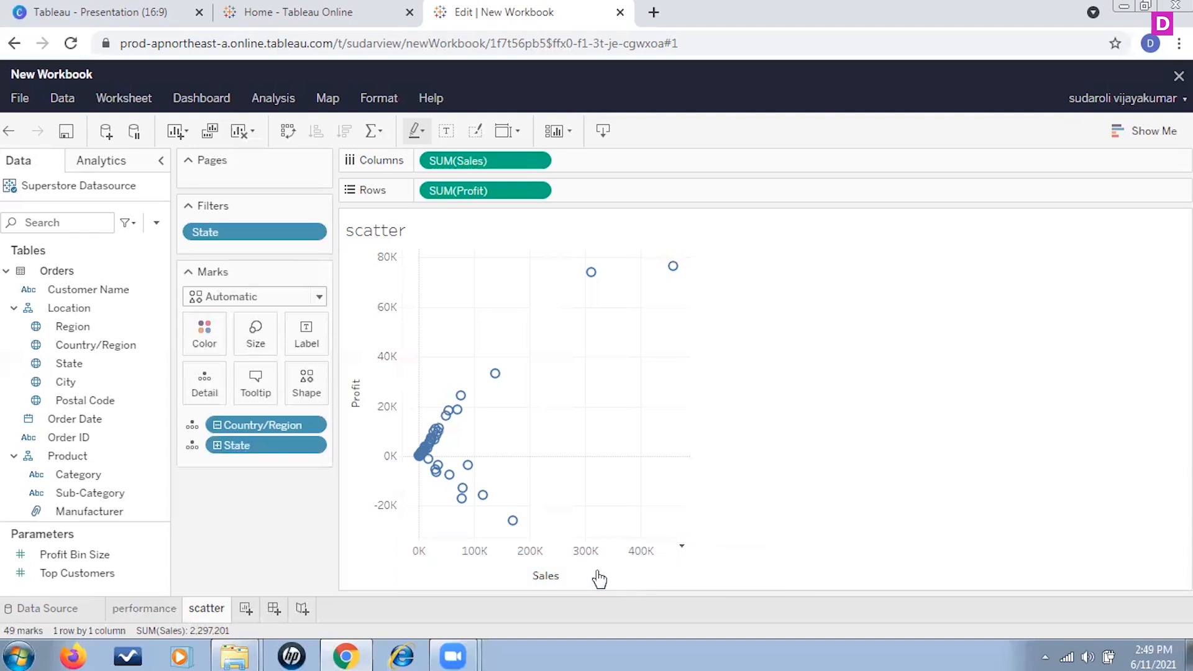
pyautogui.click(557, 577)
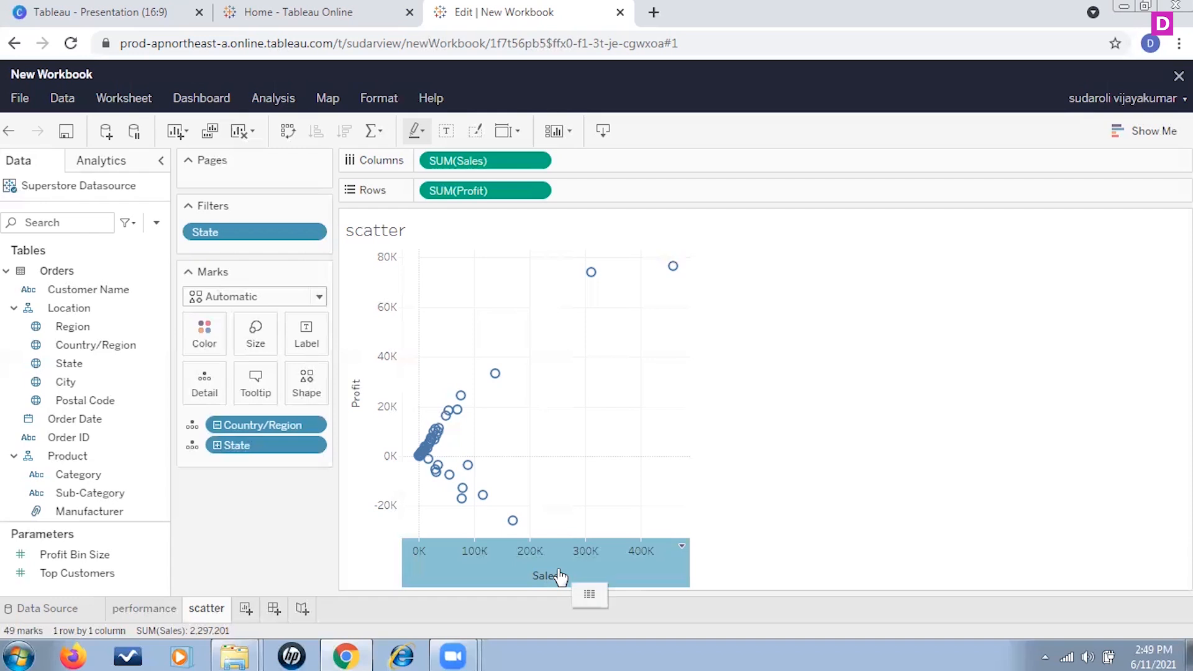
pyautogui.click(589, 594)
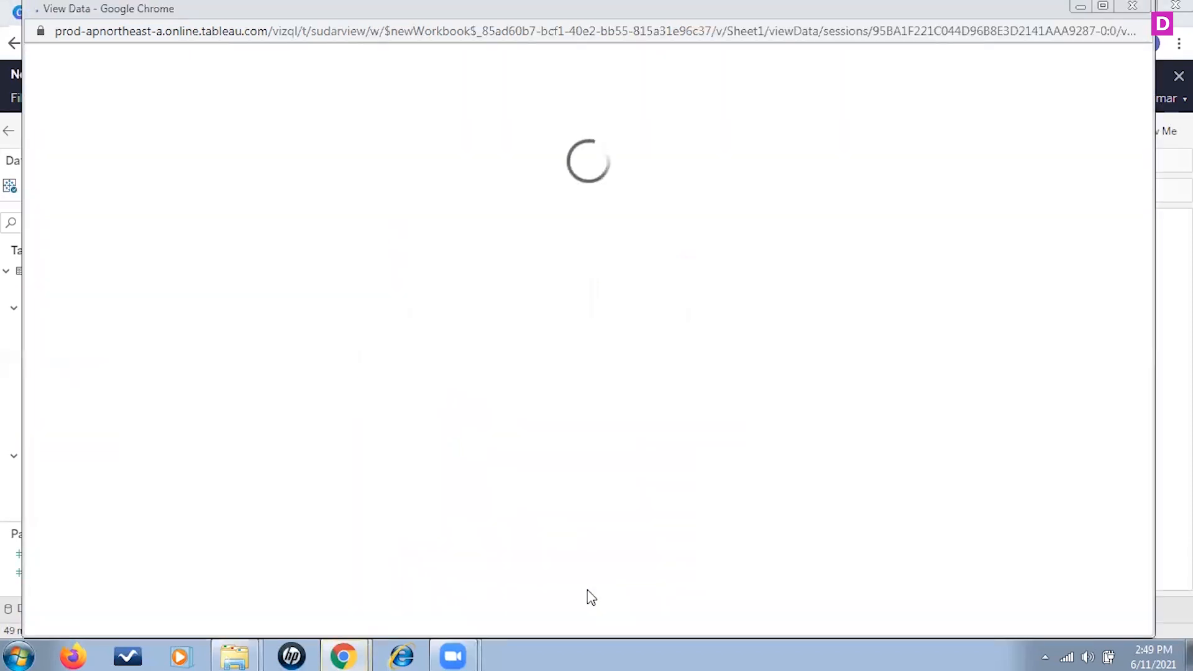
pyautogui.click(1130, 7)
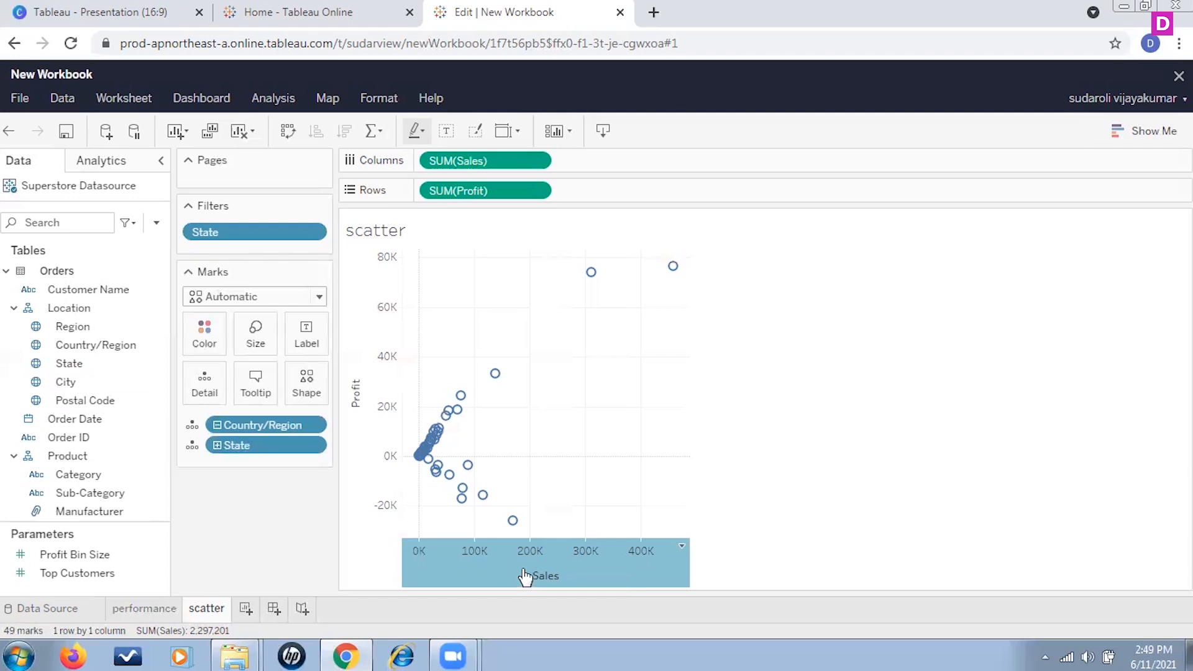
# Step: Add a table-wide reference line on SUM(Sales) computed as the Median with no label
pyautogui.click(103, 163)
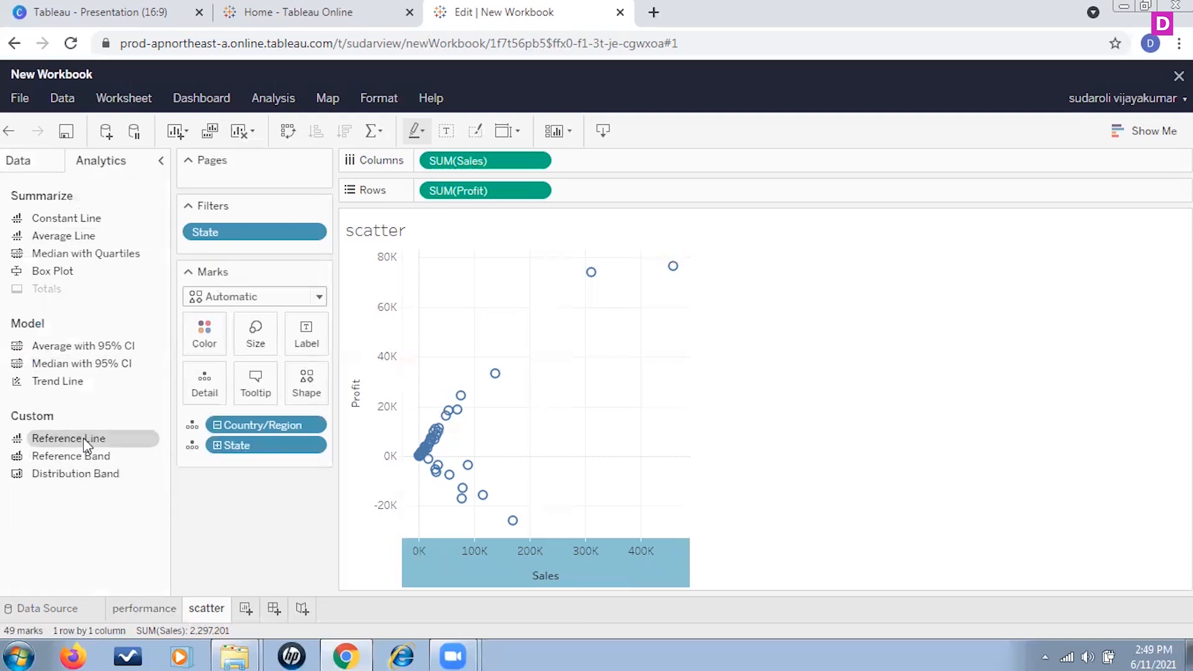
pyautogui.moveTo(254, 467); pyautogui.dragTo(497, 290)
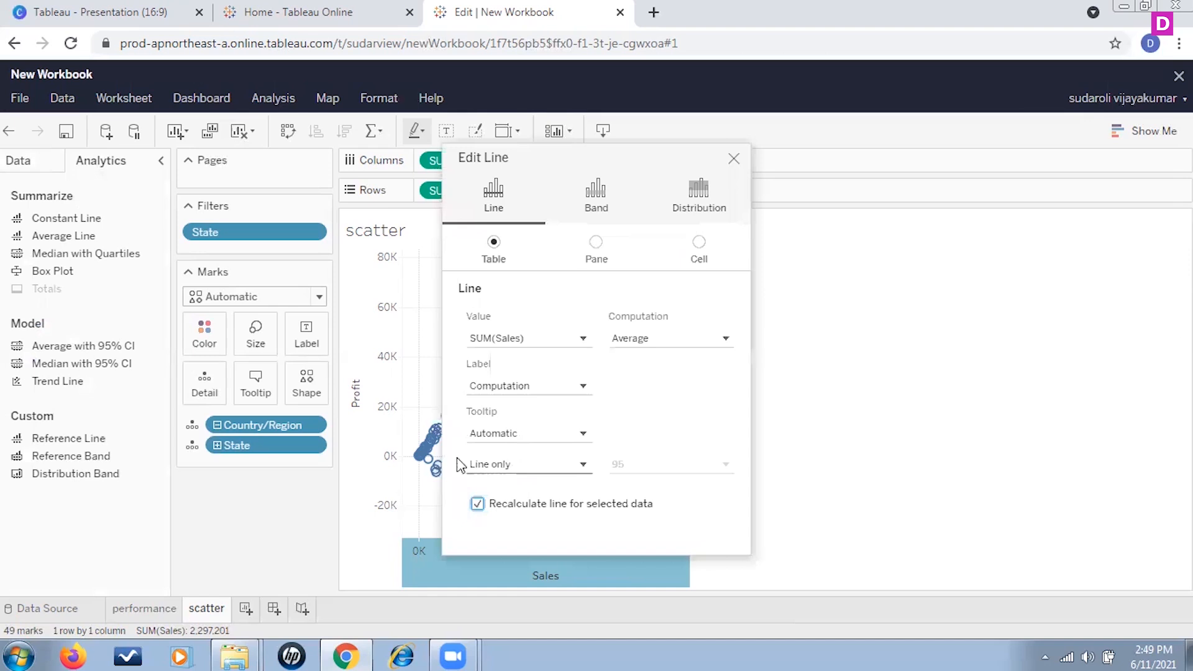
pyautogui.click(726, 340)
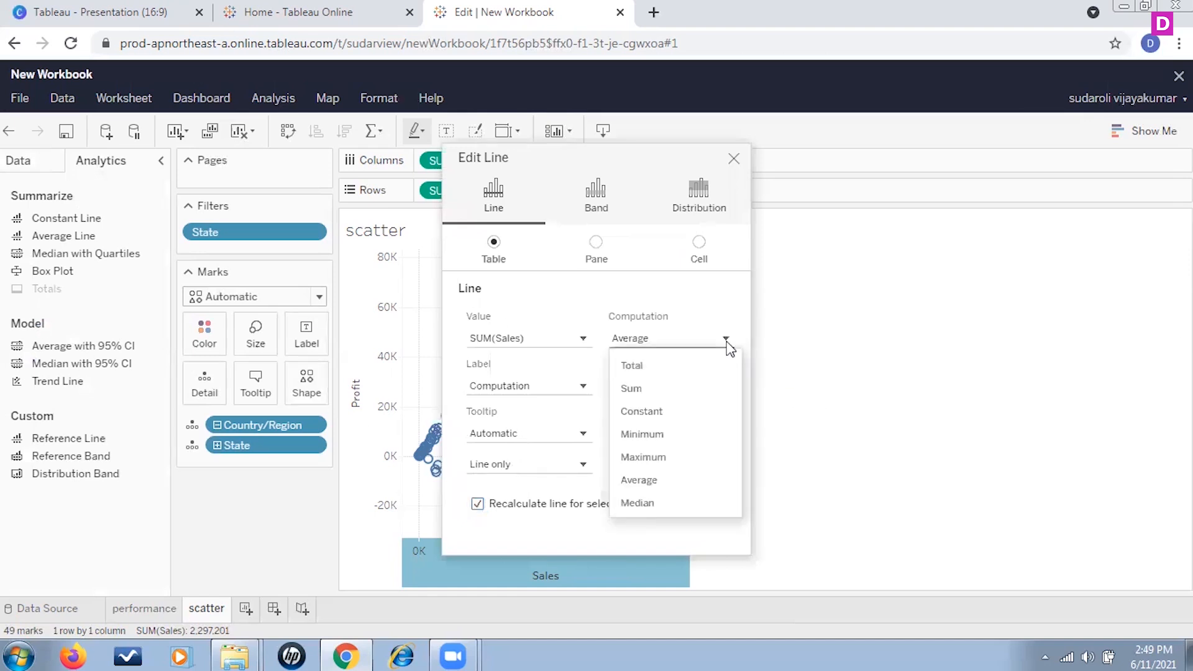
pyautogui.click(670, 504)
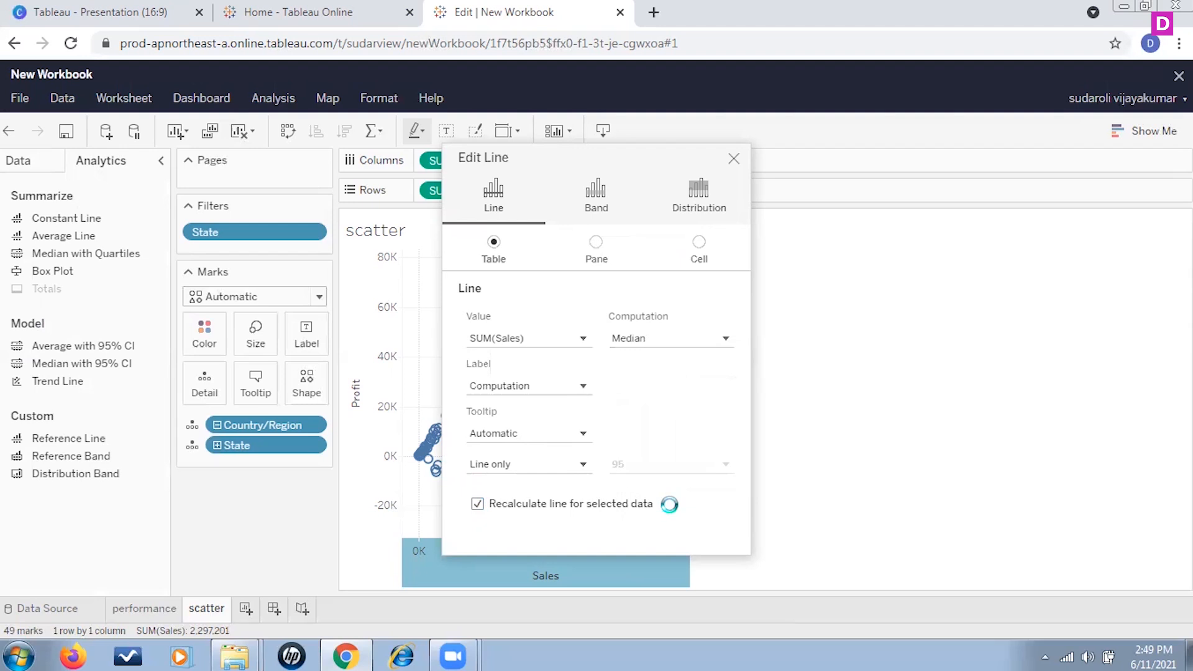
pyautogui.click(582, 386)
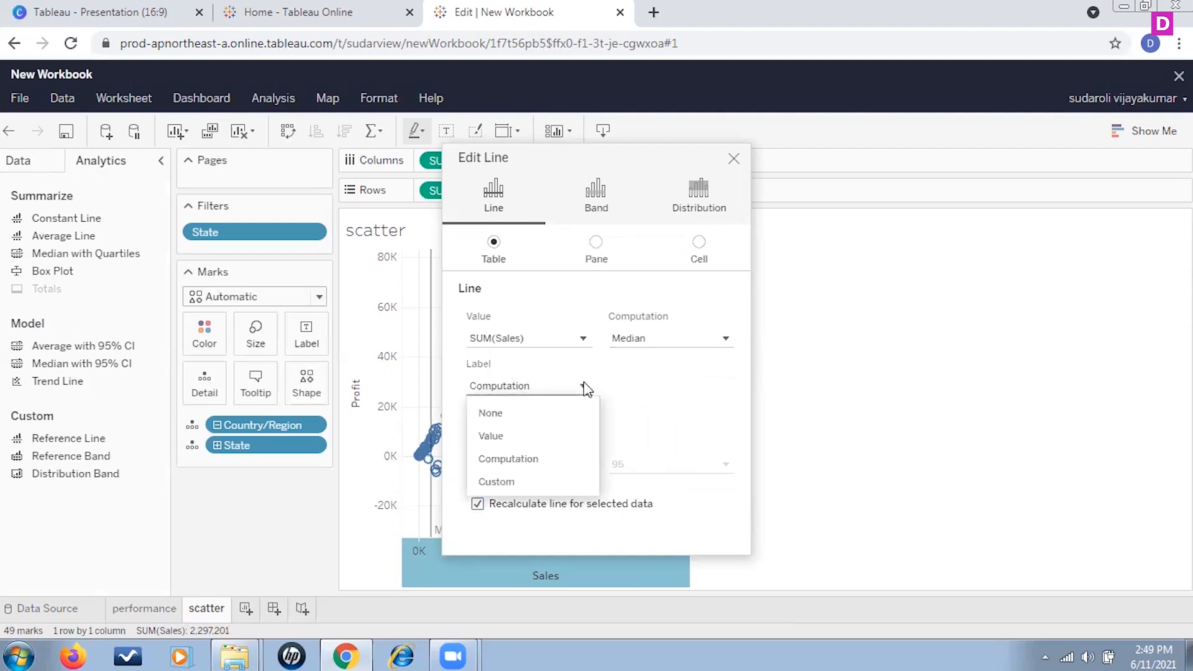
pyautogui.click(516, 414)
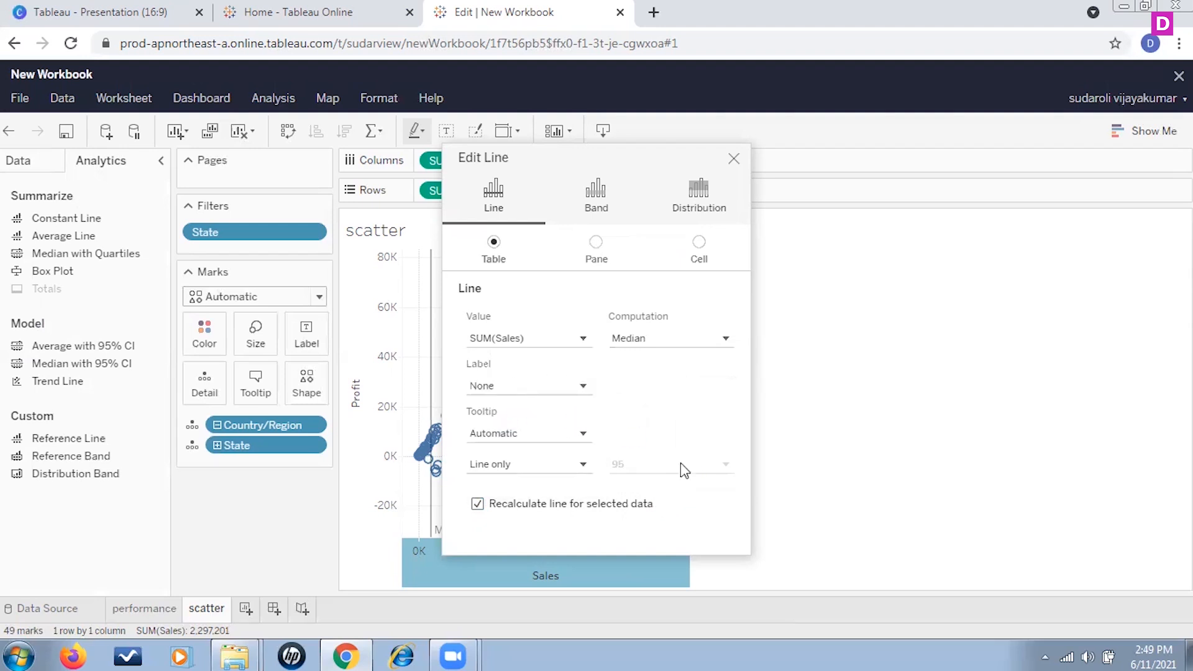
pyautogui.moveTo(589, 156); pyautogui.dragTo(601, 101)
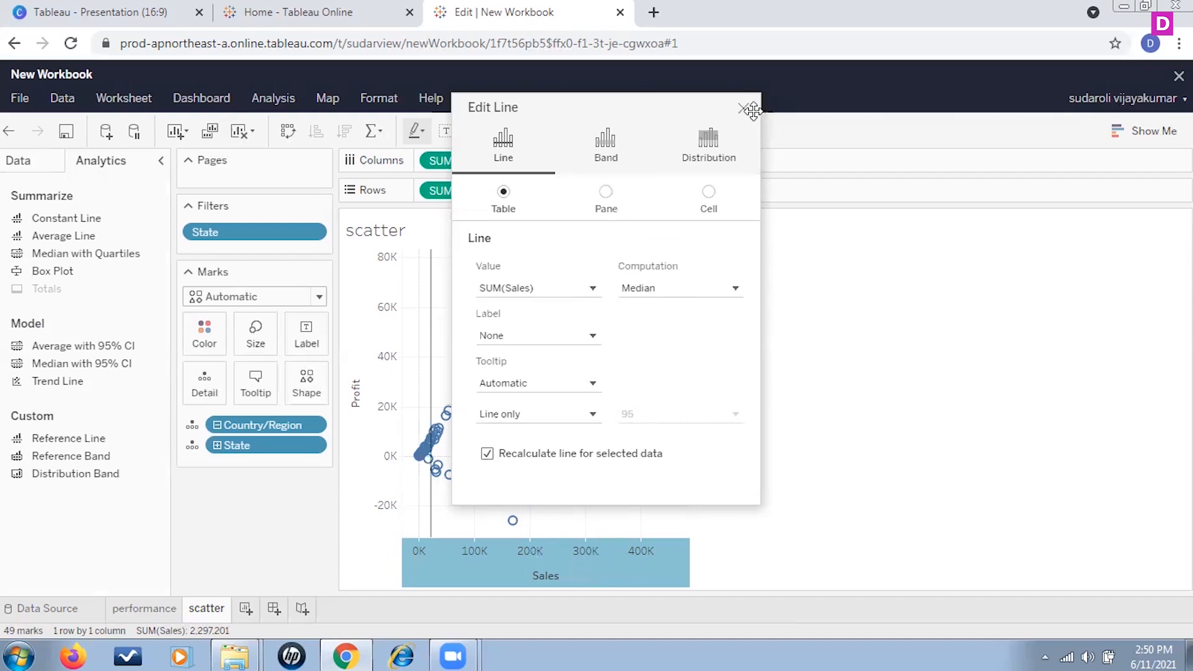
pyautogui.click(486, 454)
pyautogui.click(487, 457)
pyautogui.click(743, 109)
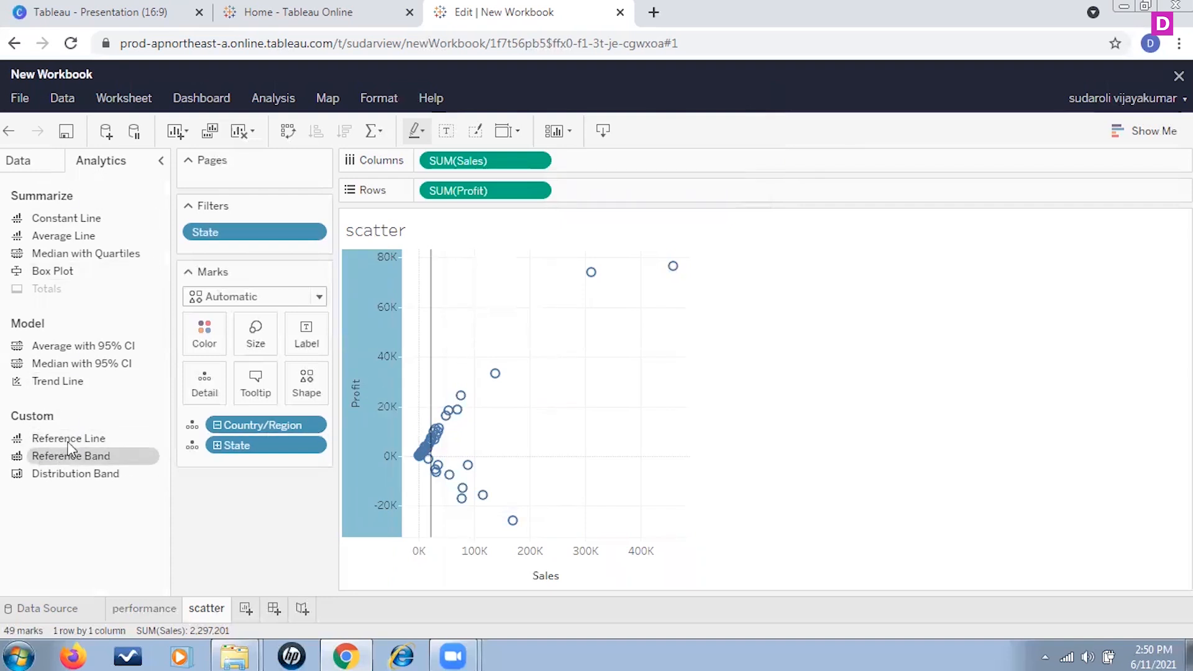
# Step: Add a table-wide reference line on SUM(Profit) computed as the Median with no label
pyautogui.moveTo(224, 428); pyautogui.dragTo(480, 307)
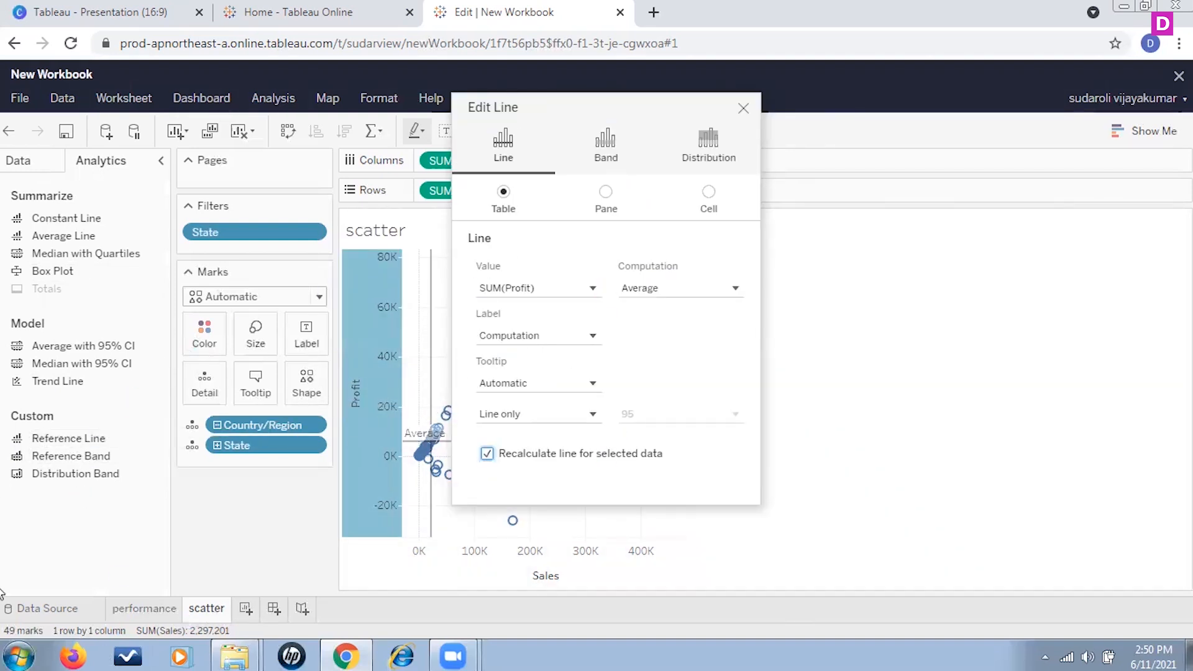
pyautogui.click(736, 289)
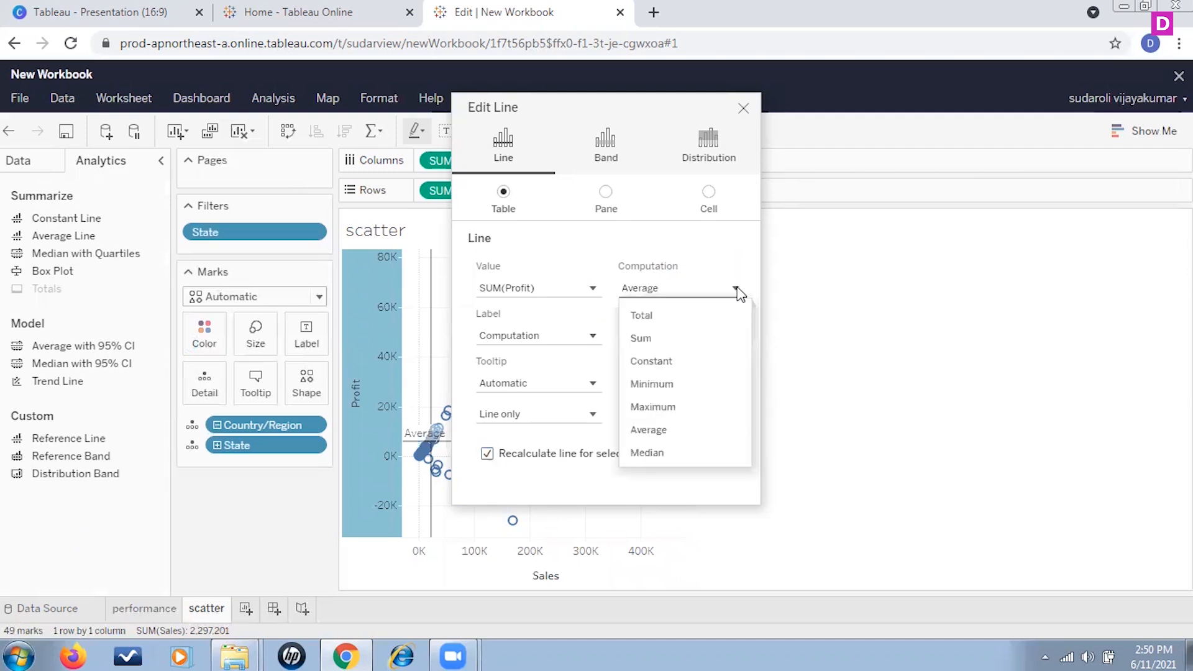
pyautogui.click(649, 453)
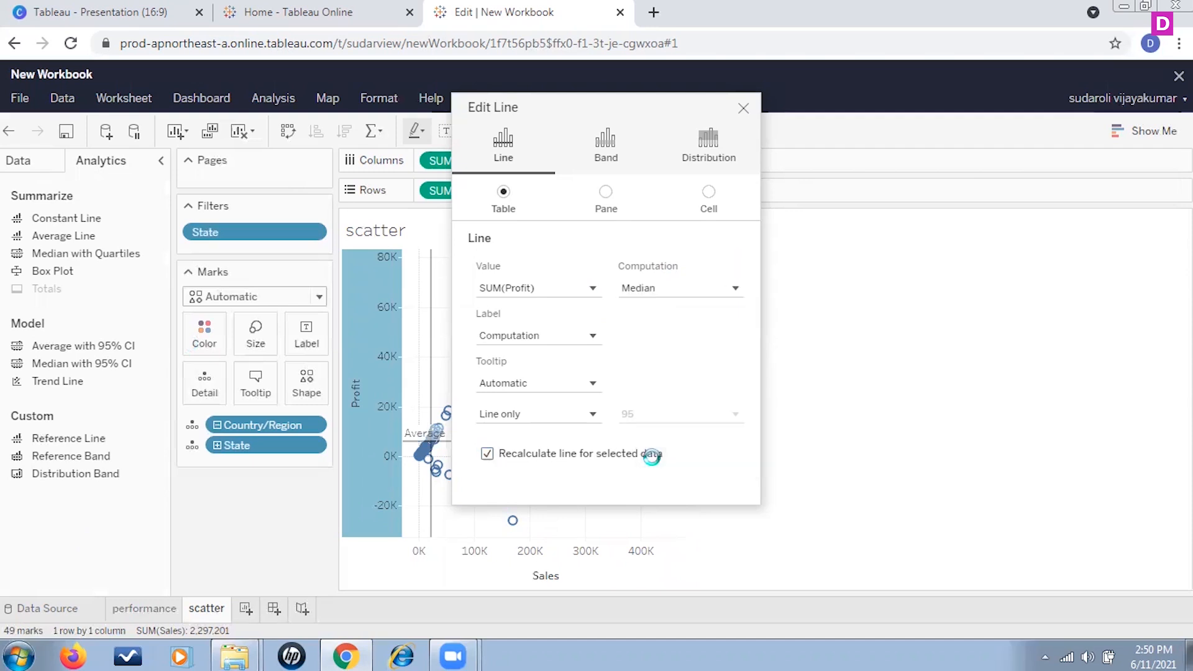
pyautogui.click(593, 336)
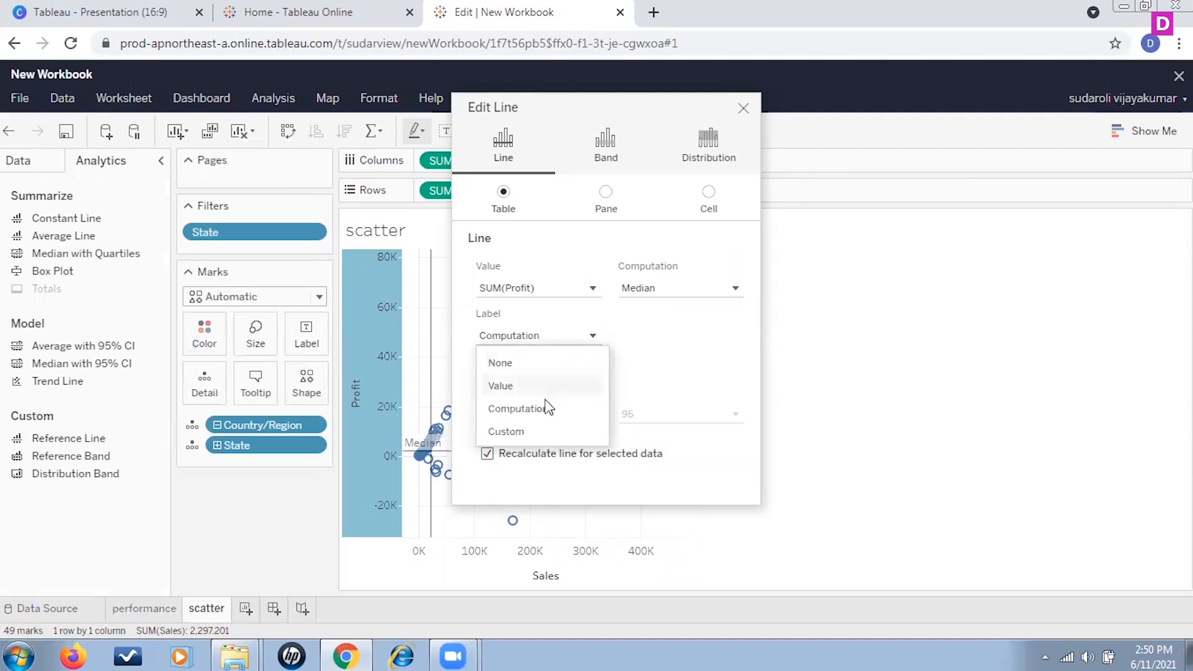
pyautogui.click(507, 361)
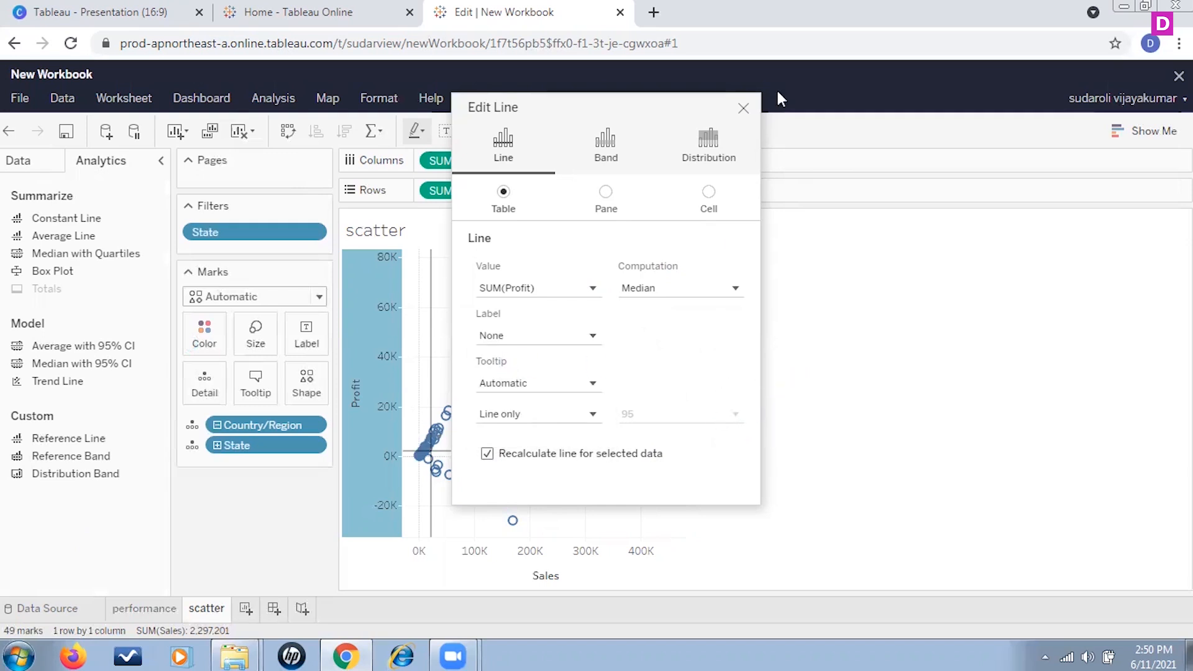
pyautogui.click(744, 108)
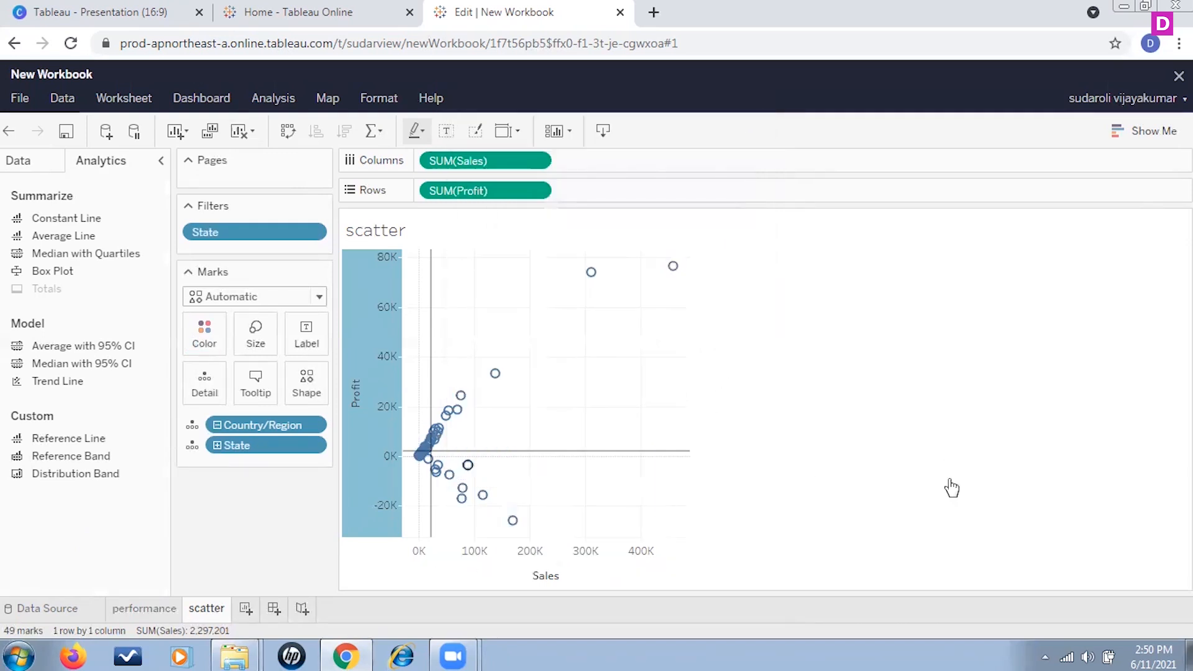
# Step: Inspect the state marks on either side of the median reference lines
pyautogui.moveTo(399, 470)
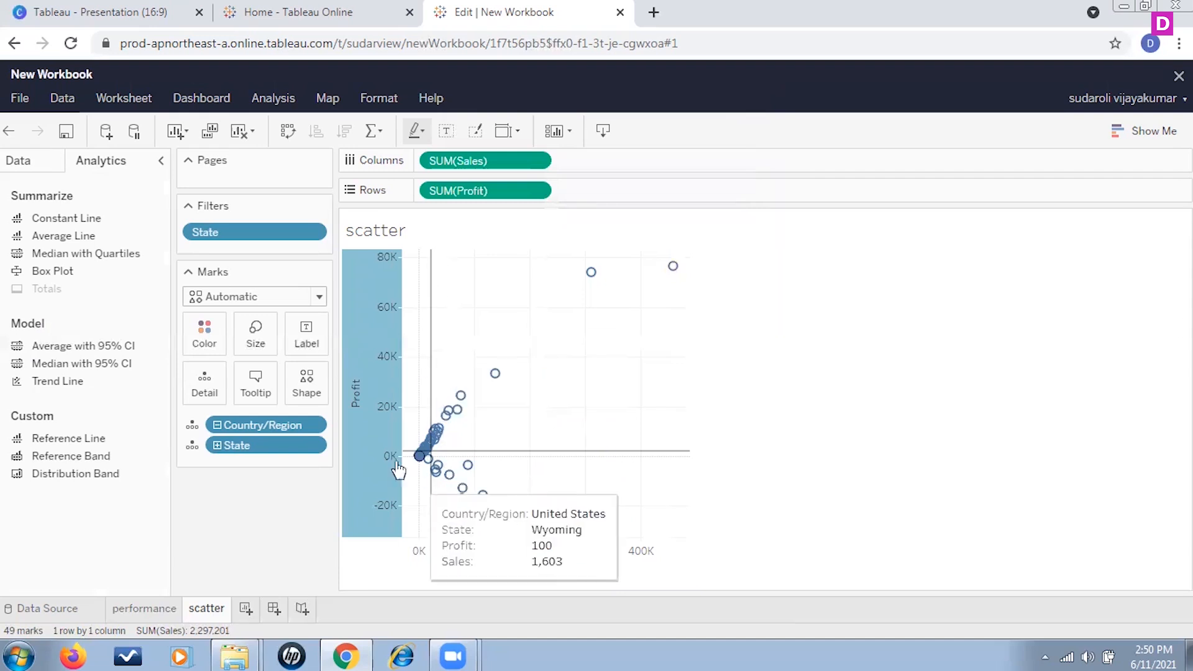
pyautogui.moveTo(434, 482)
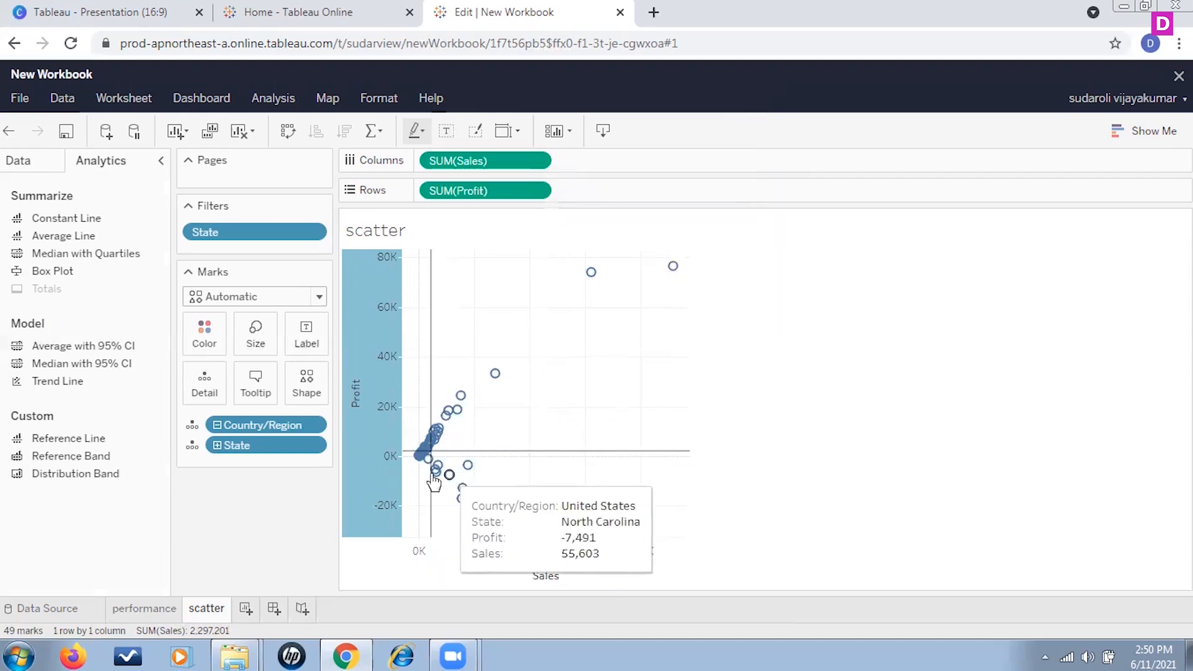
pyautogui.click(943, 460)
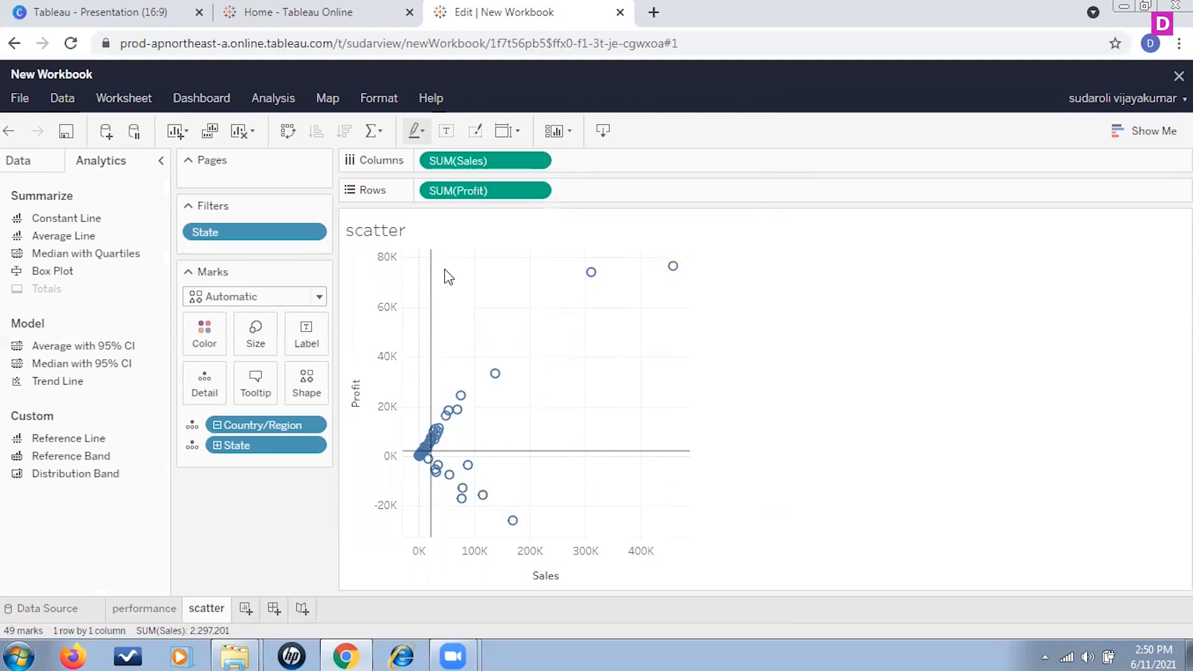
pyautogui.moveTo(432, 312)
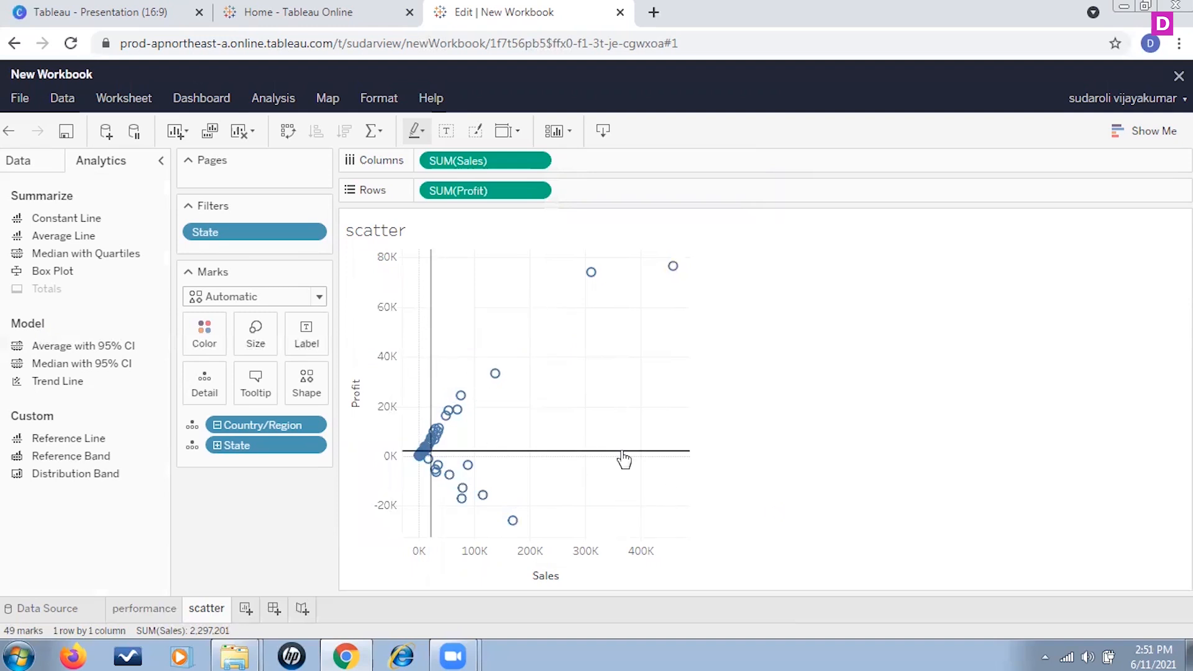
pyautogui.moveTo(620, 443)
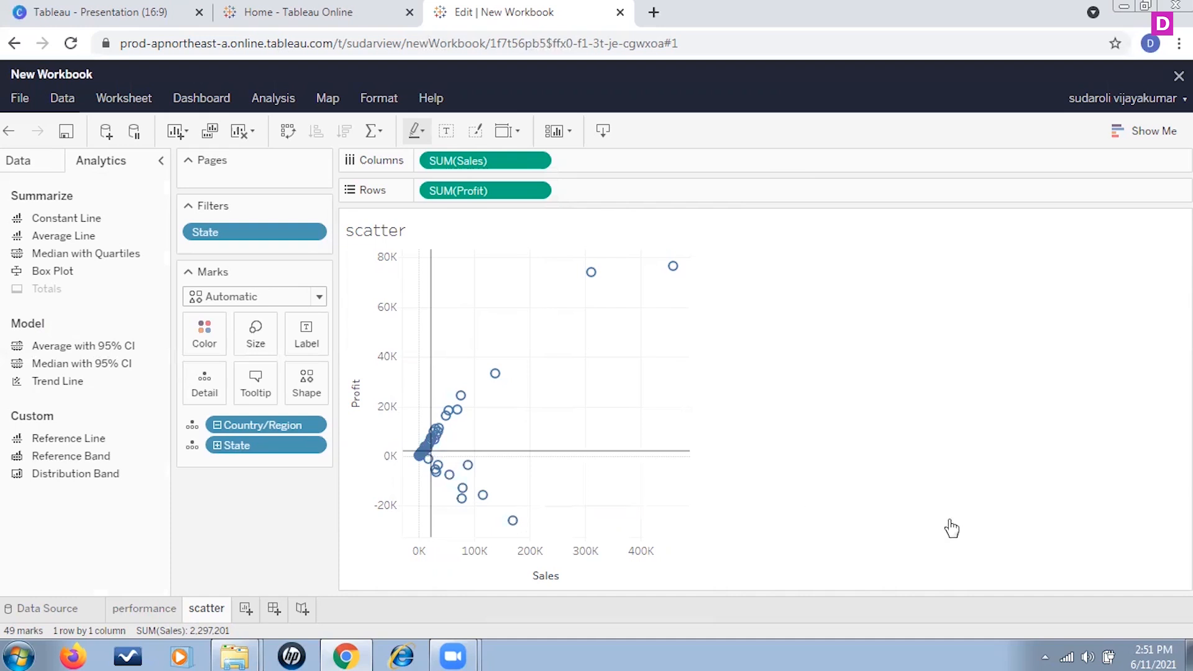
# Step: Create a Float parameter named "profit parameter" with a current value of 2196
pyautogui.click(48, 165)
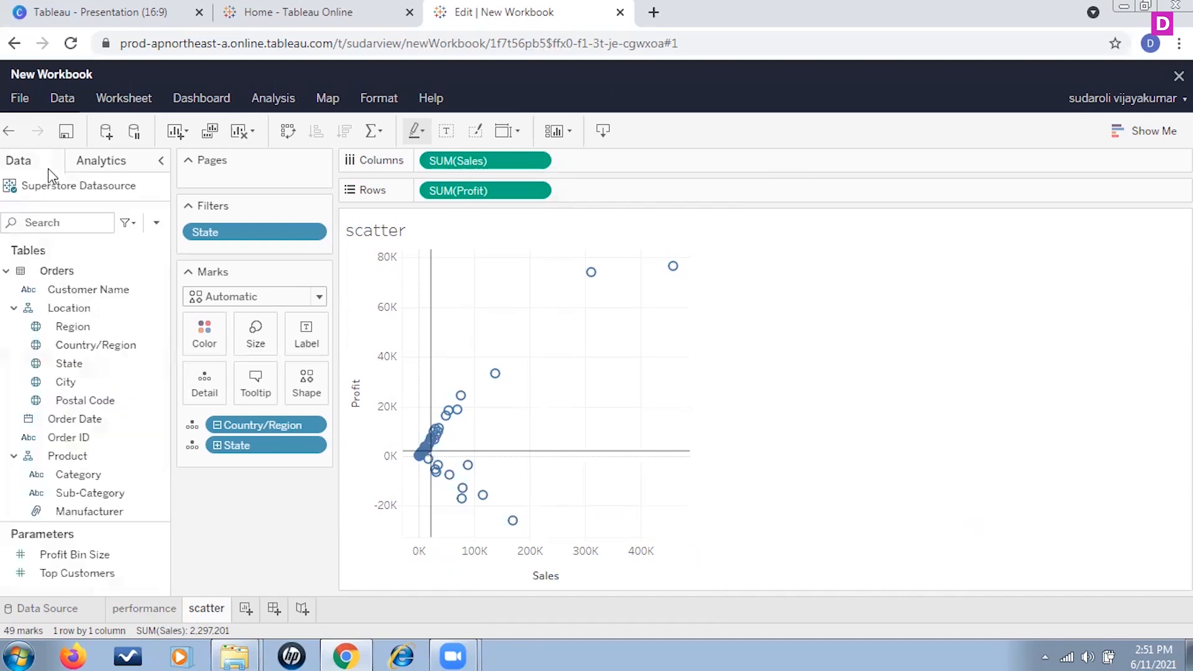
pyautogui.click(157, 227)
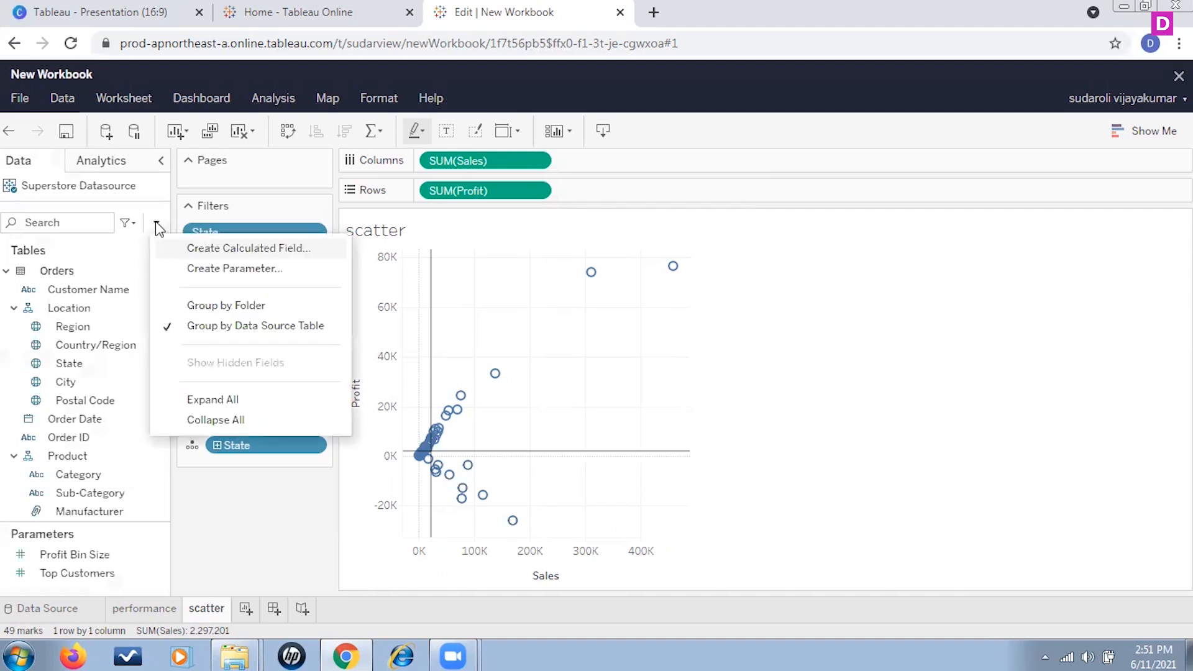
pyautogui.click(251, 280)
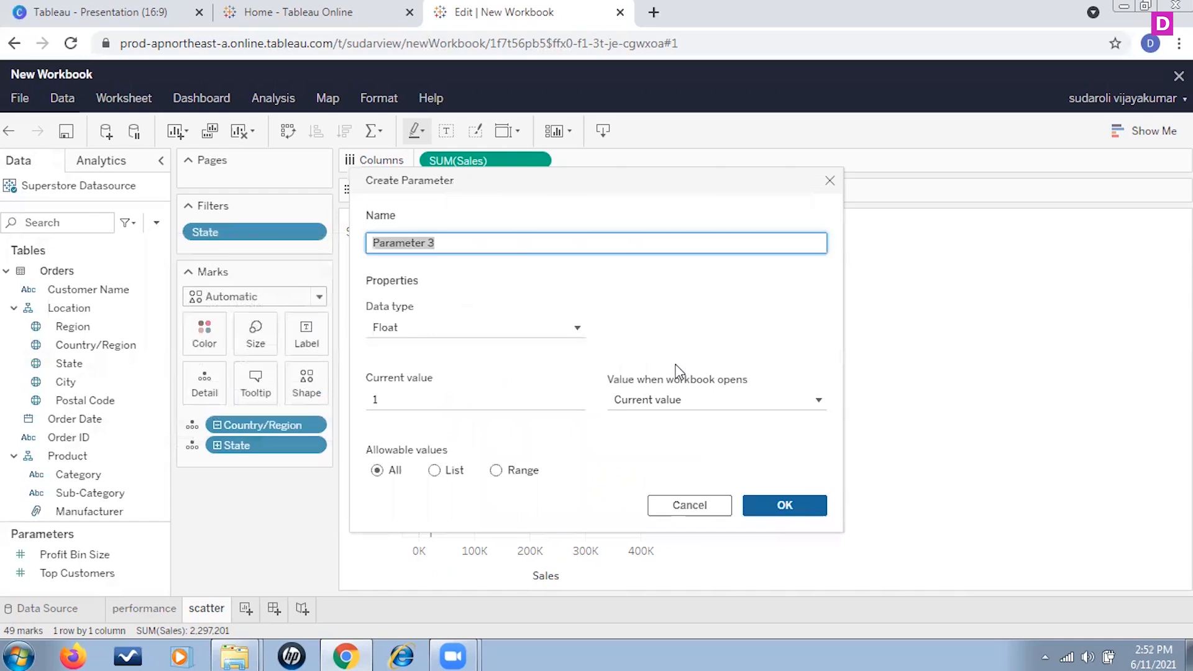
pyautogui.write('profit p')
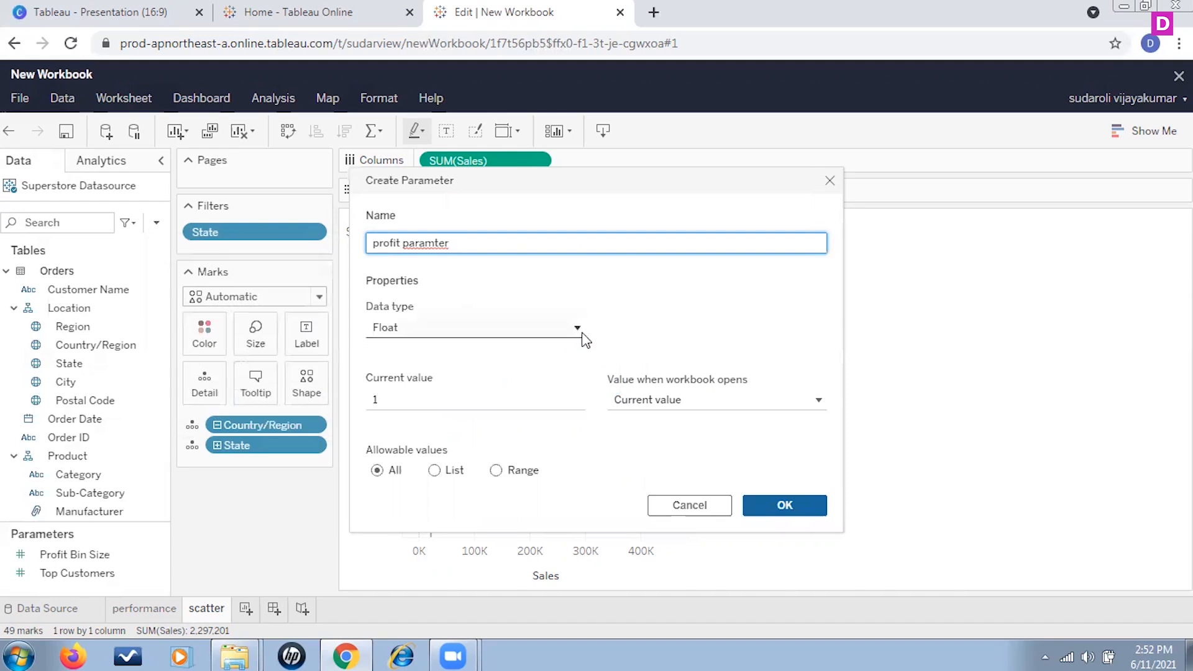
pyautogui.click(435, 243)
pyautogui.write('e')
pyautogui.click(461, 397)
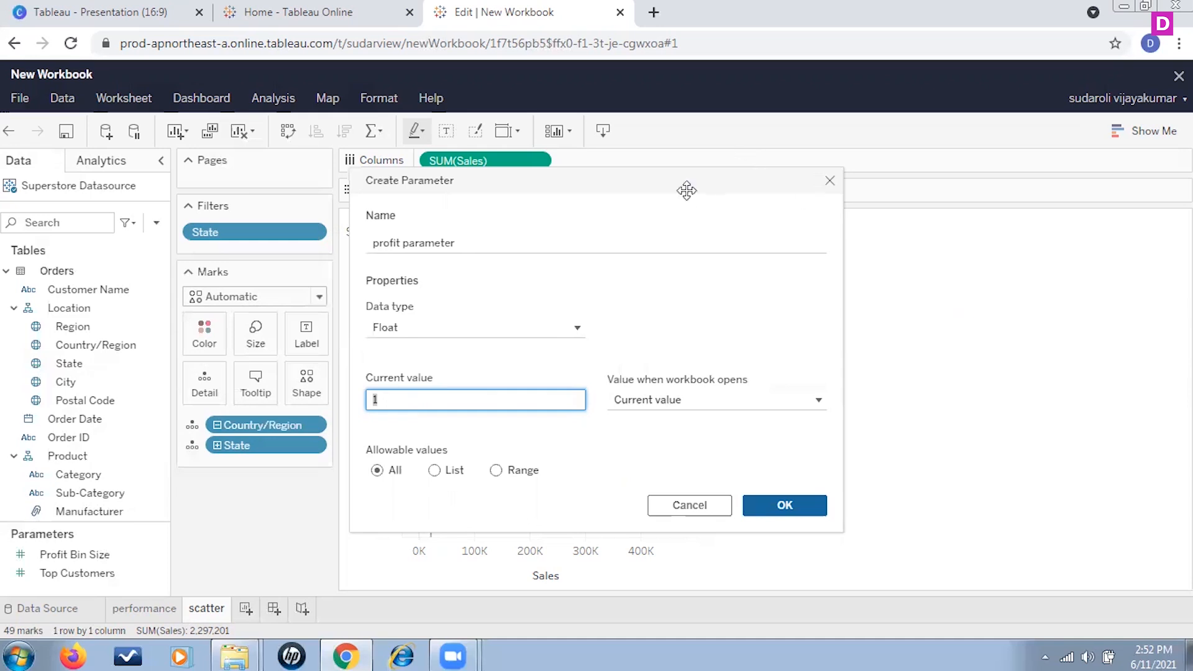
pyautogui.moveTo(673, 182); pyautogui.dragTo(1007, 197)
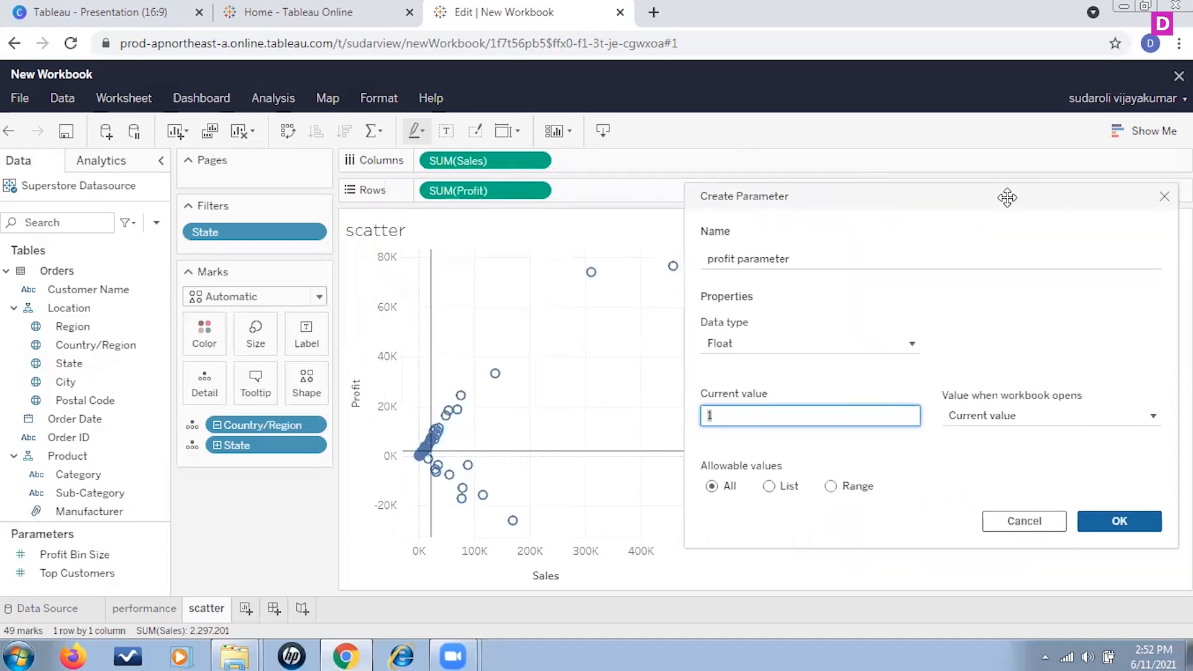
pyautogui.click(435, 273)
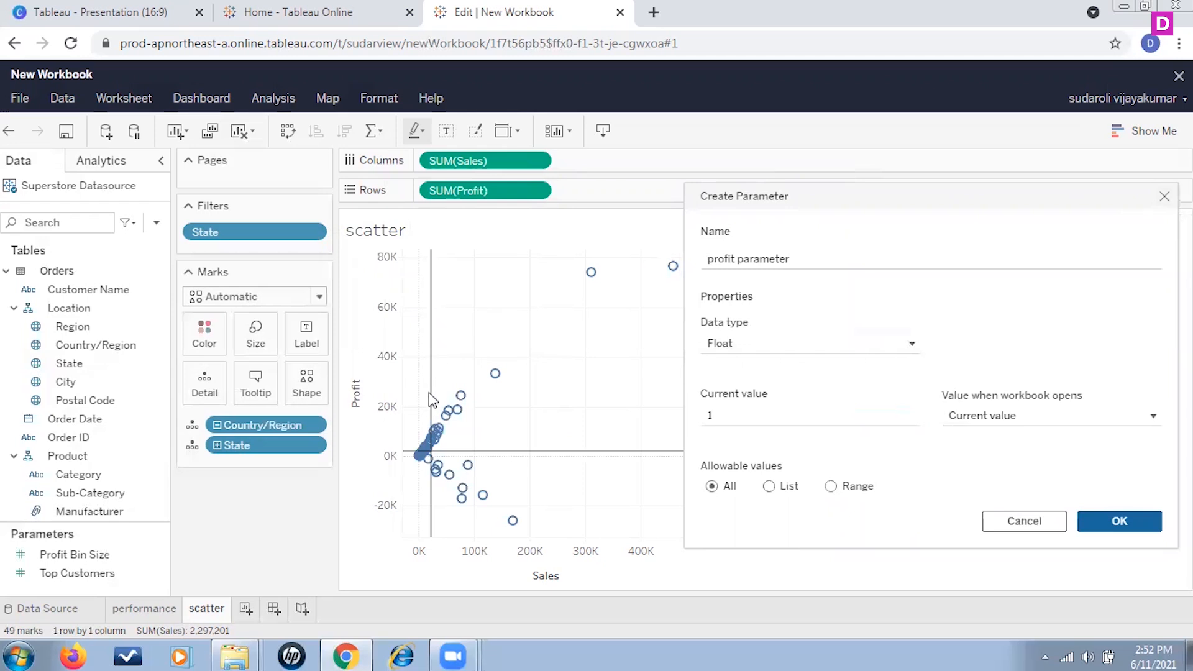
pyautogui.moveTo(892, 205); pyautogui.dragTo(617, 217)
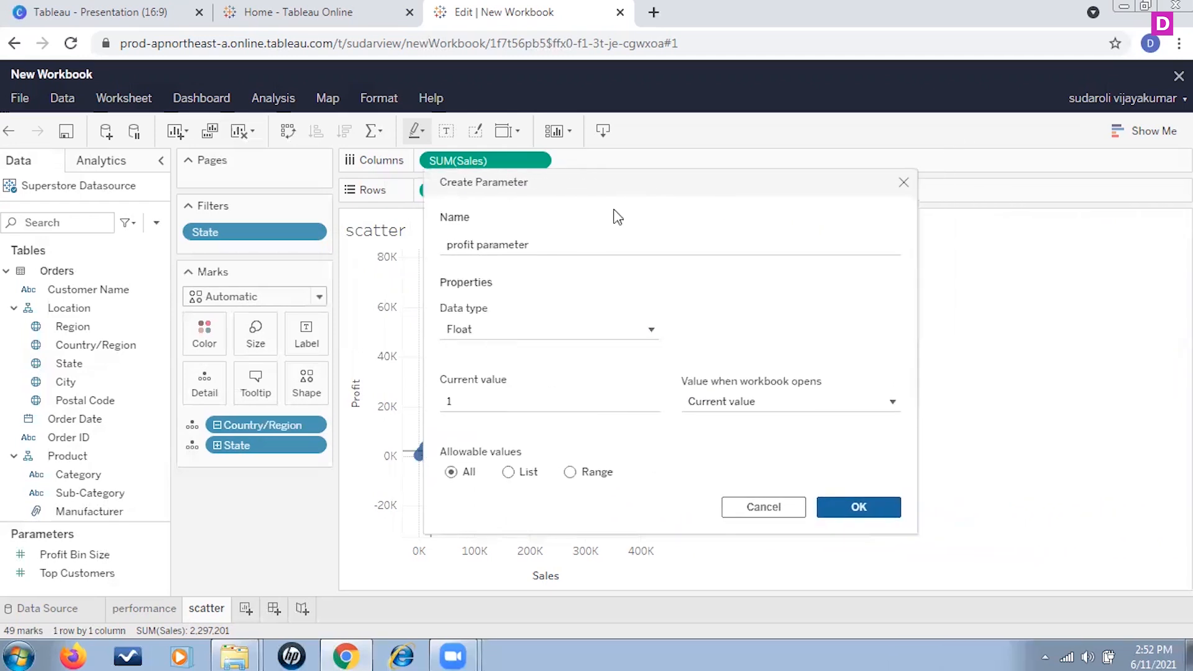
pyautogui.doubleClick(458, 404)
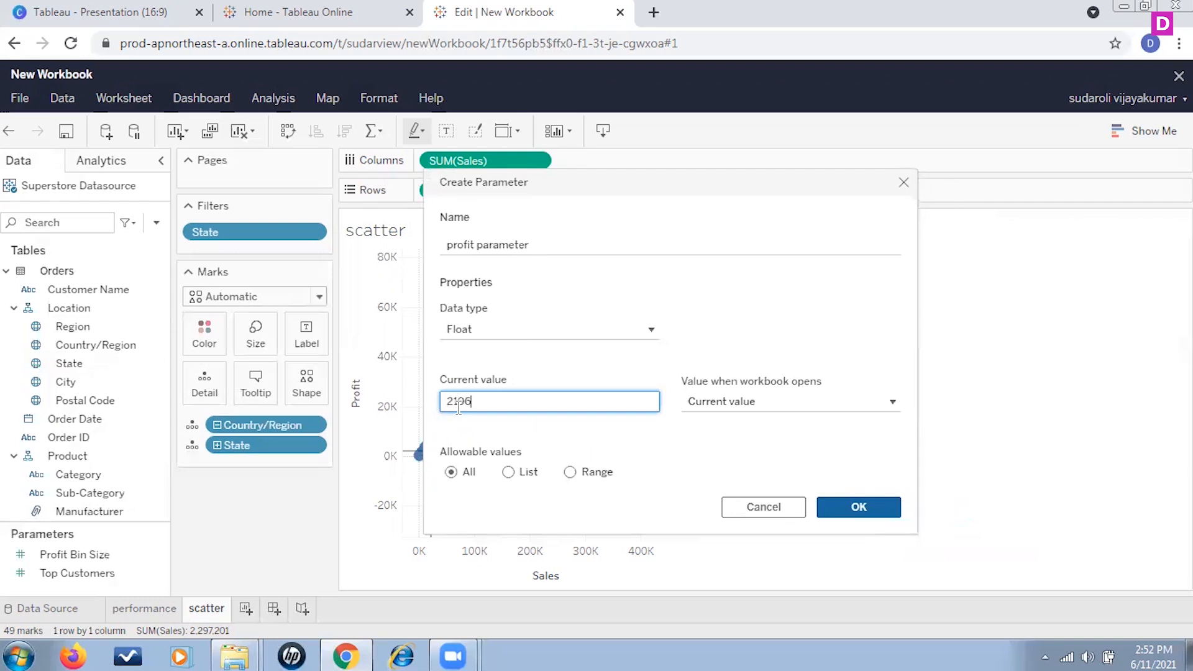
pyautogui.click(873, 513)
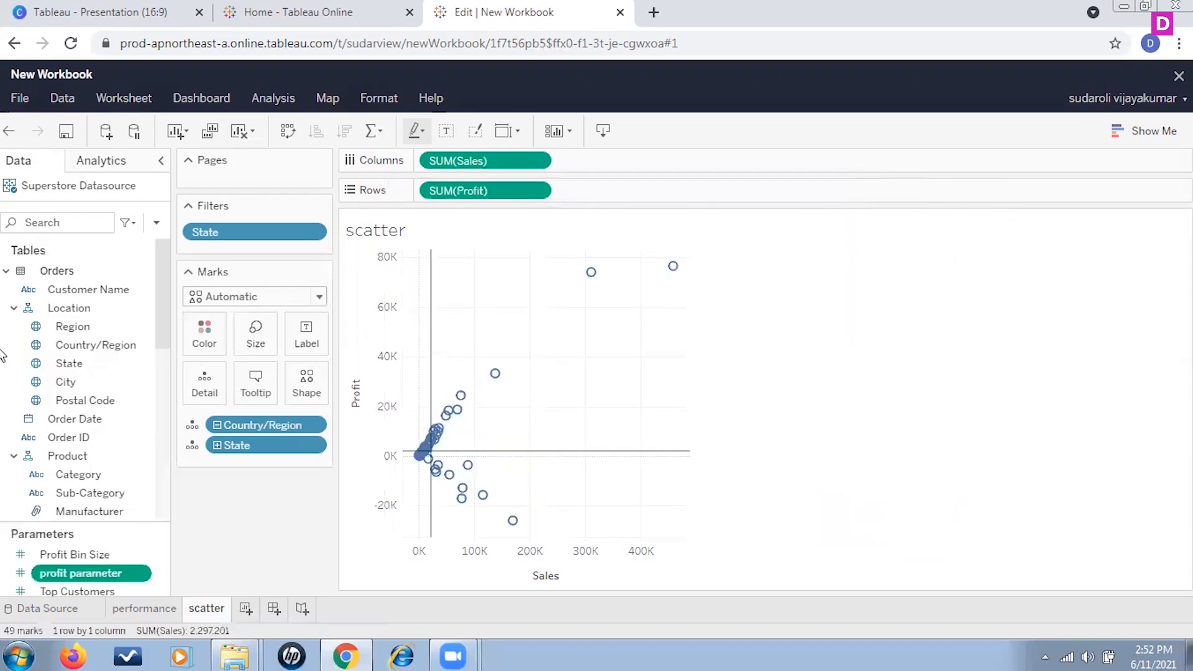
# Step: Create a Float parameter named "Sales Paramter" with a current value of 22.205
pyautogui.scroll(-1, 161, 555)
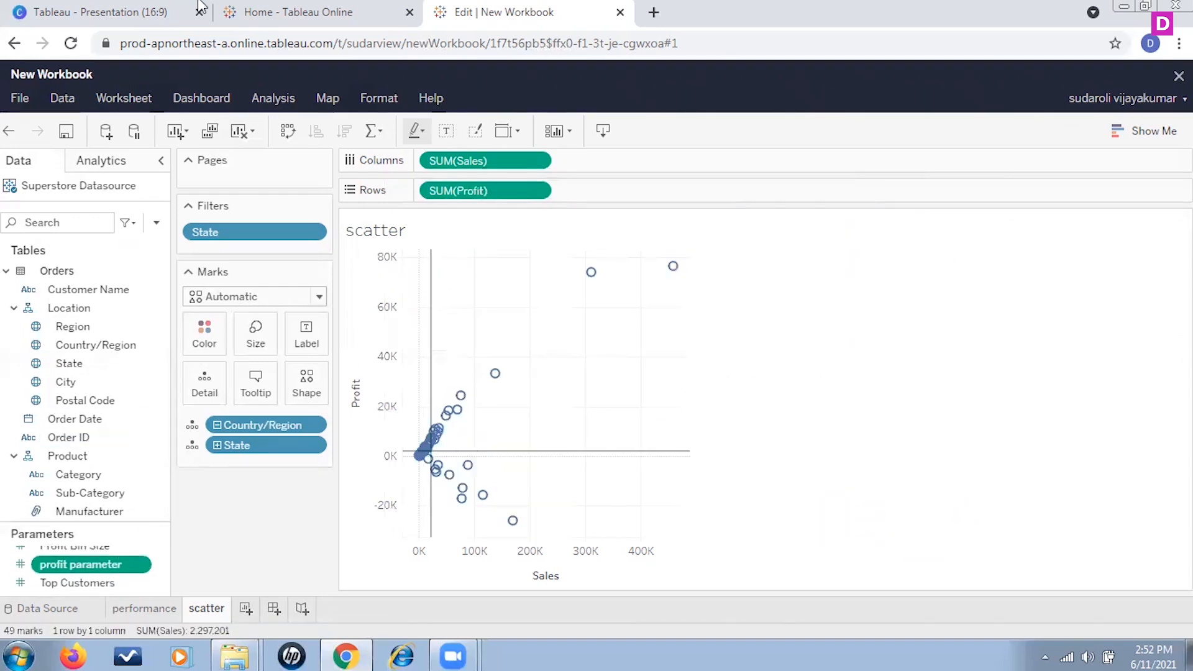
pyautogui.click(156, 223)
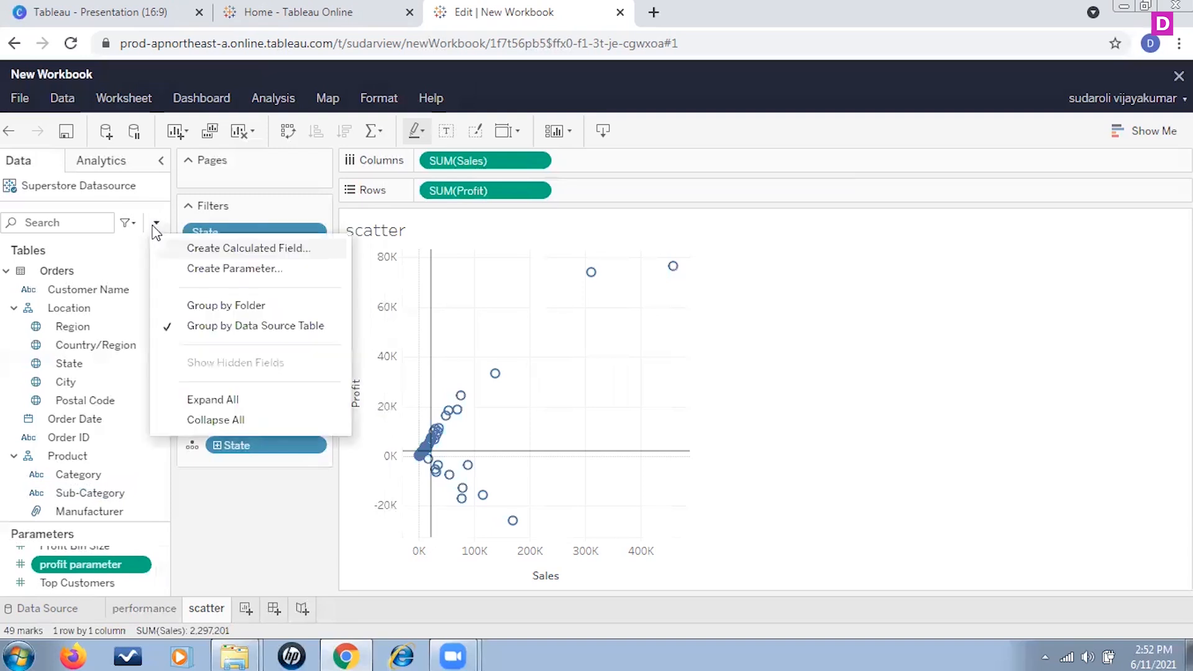
pyautogui.click(267, 277)
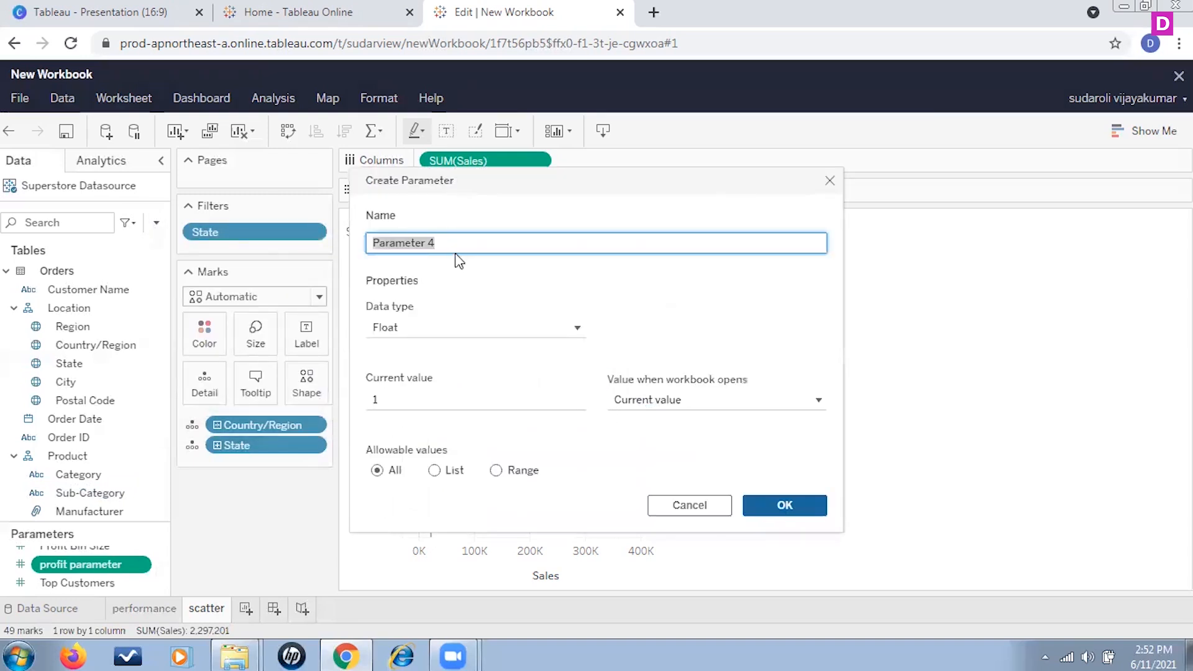
pyautogui.write('Sales')
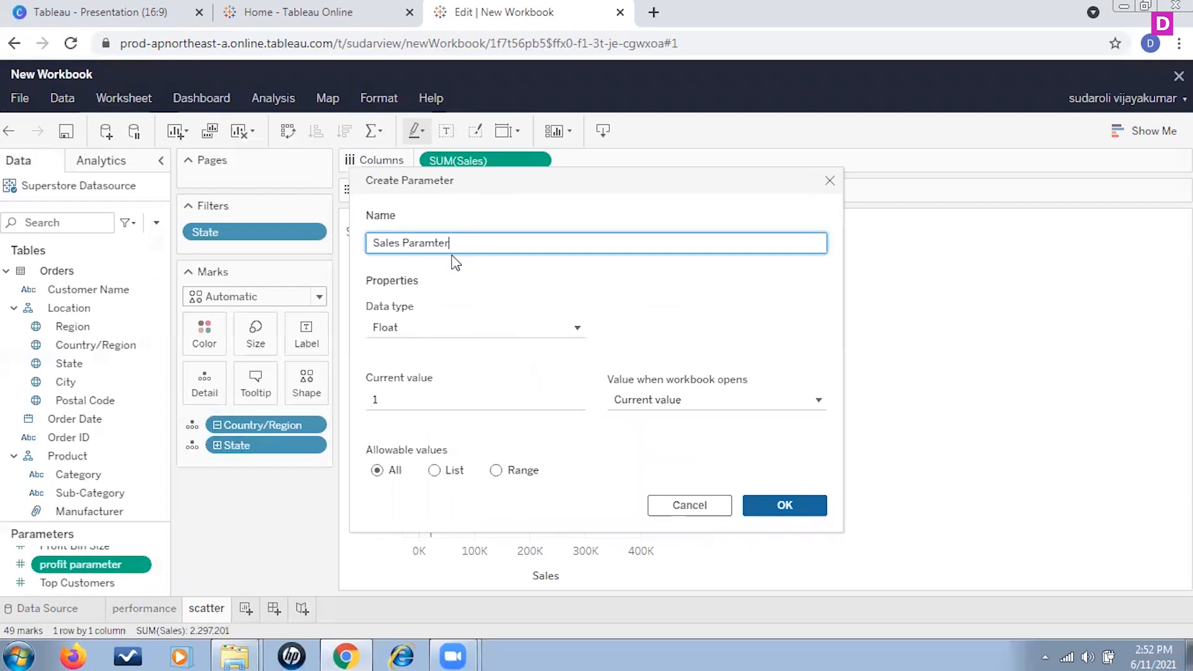
pyautogui.click(407, 403)
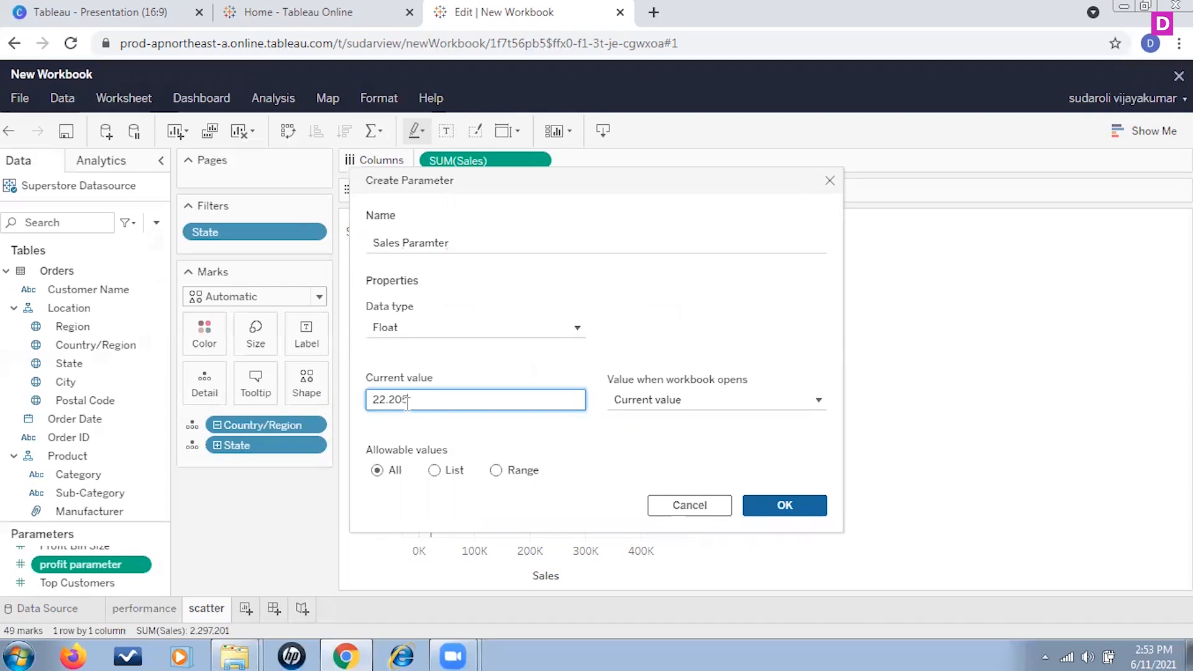
pyautogui.click(901, 434)
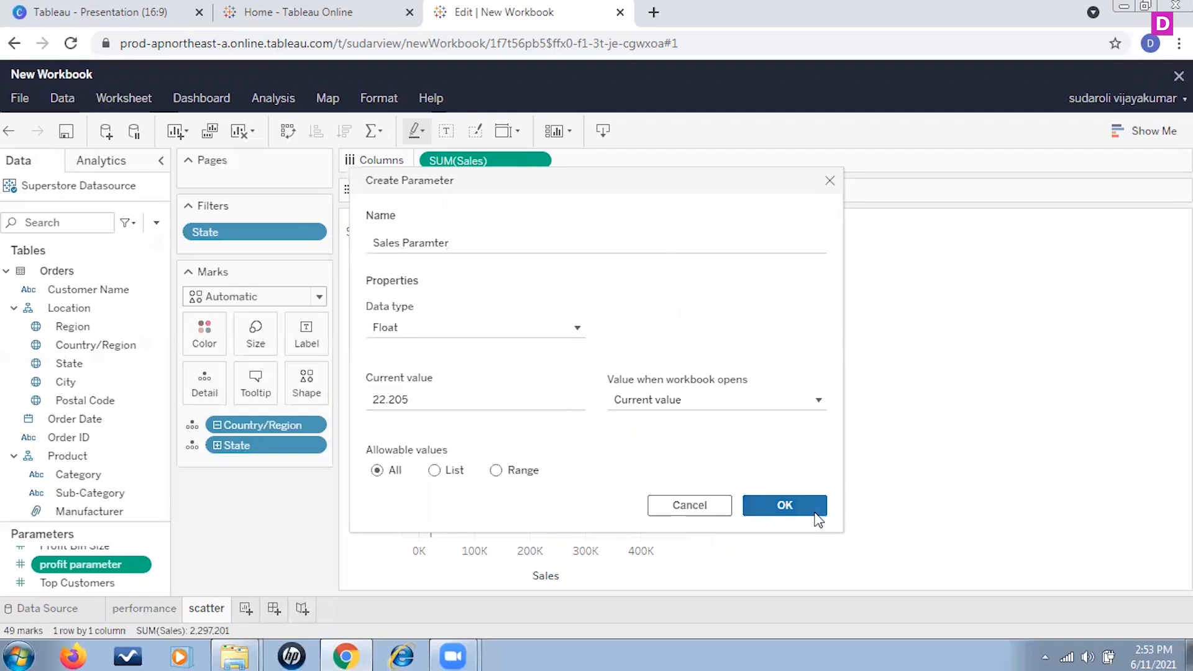
pyautogui.click(809, 506)
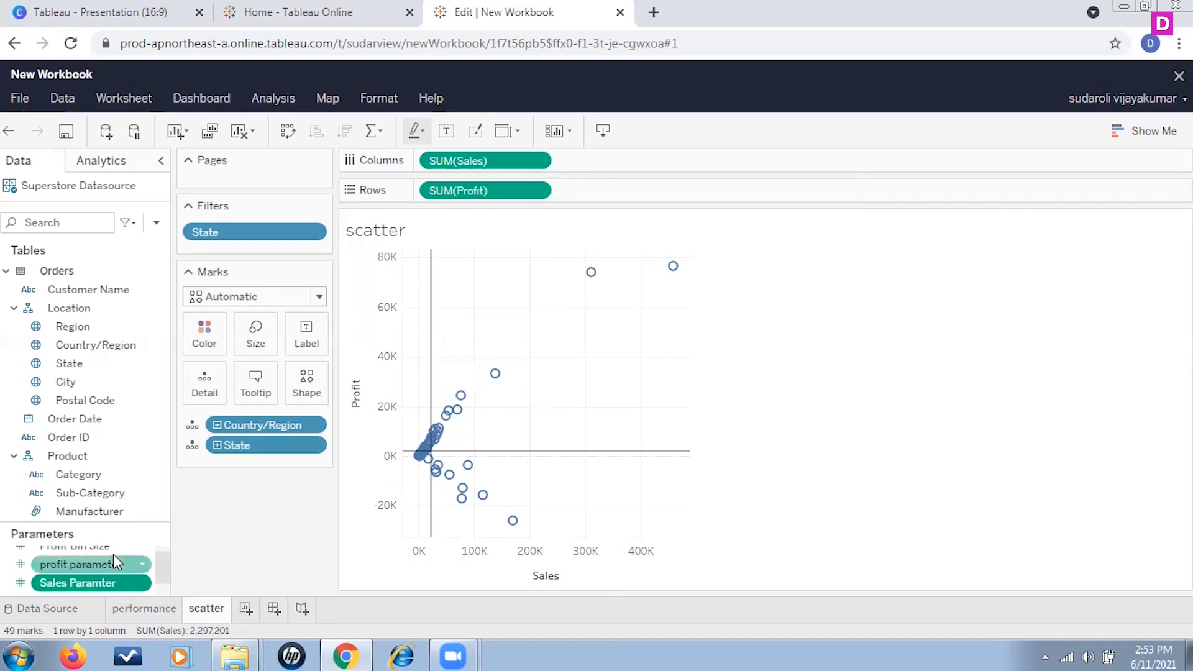
# Step: Create a new calculated field named "Identify Quadrants"
pyautogui.click(155, 223)
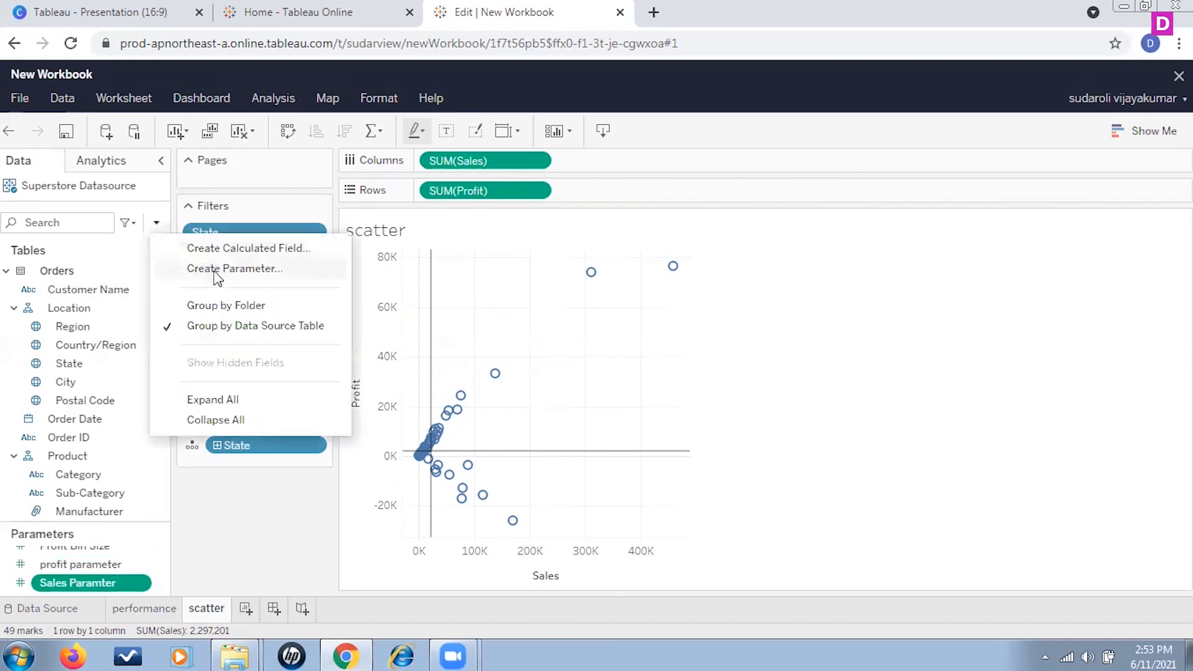
pyautogui.click(249, 249)
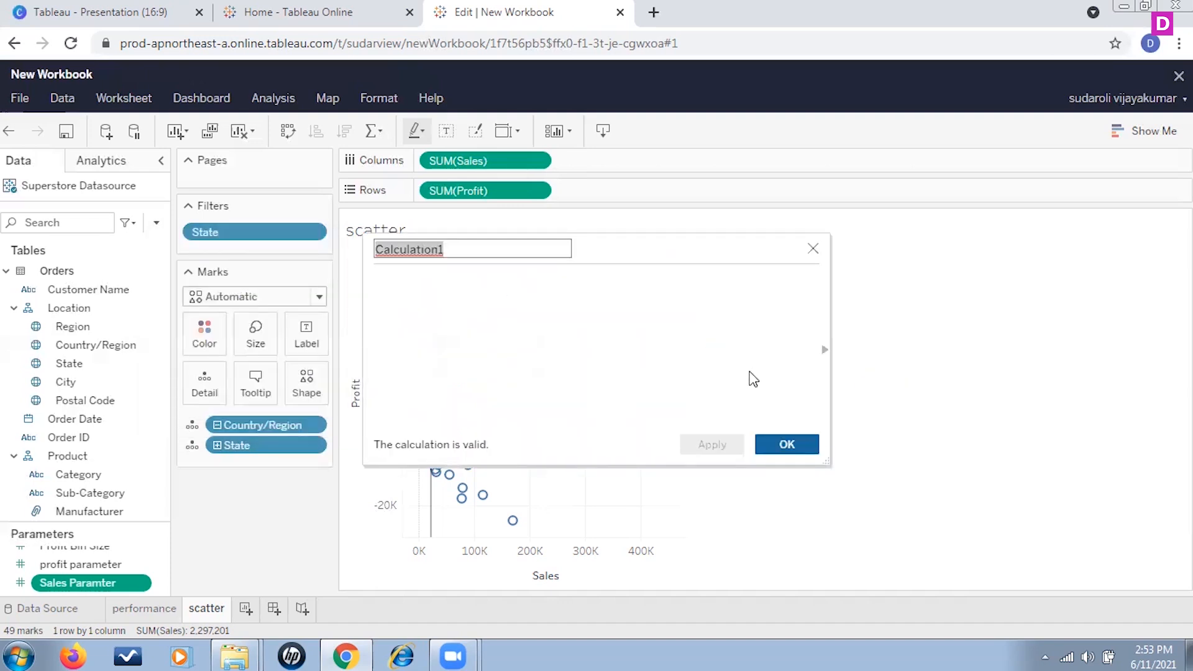
pyautogui.write('Identify ')
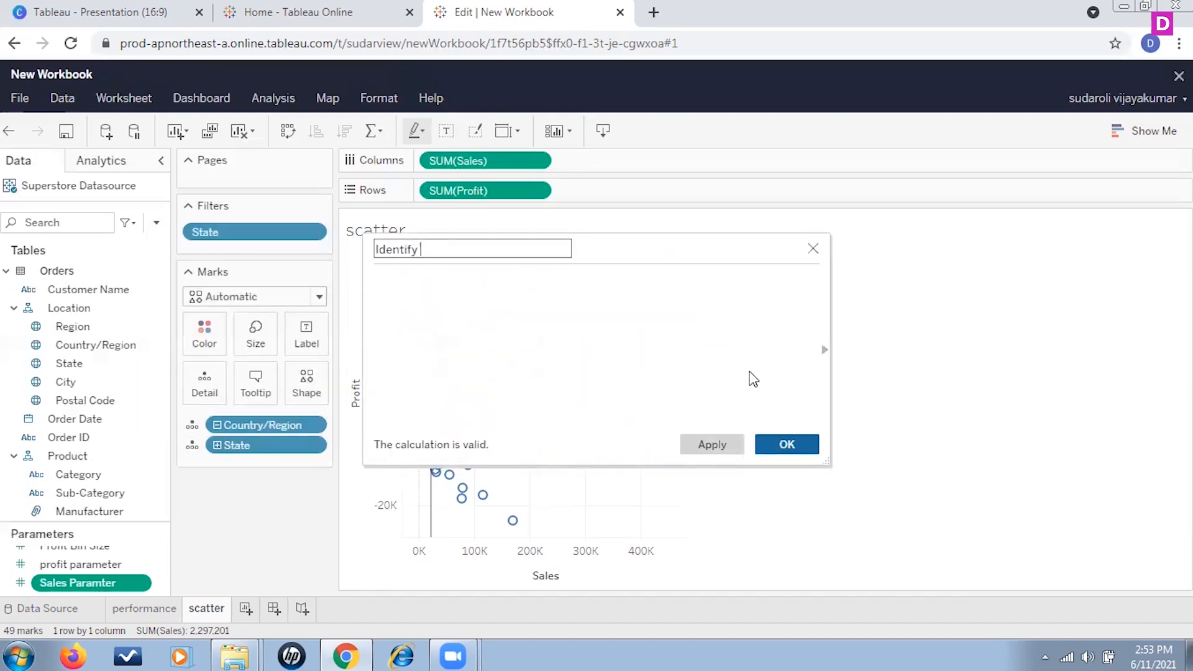
pyautogui.write('Quadrants')
pyautogui.click(520, 355)
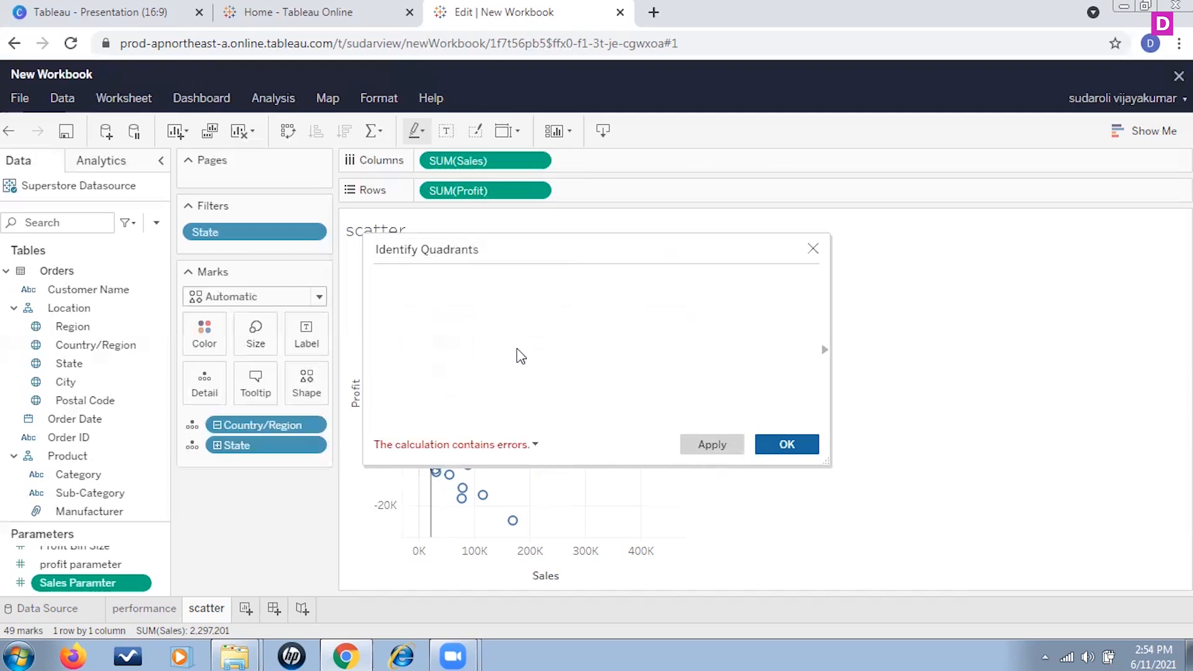
# Step: Begin the calculation with IF sum(sales)>=([Sales Paramter]) using the IF function and the Sales Paramter field
pyautogui.write('if')
pyautogui.press('BackSpace')
pyautogui.press('BackSpace')
pyautogui.press('BackSpace')
pyautogui.write('if')
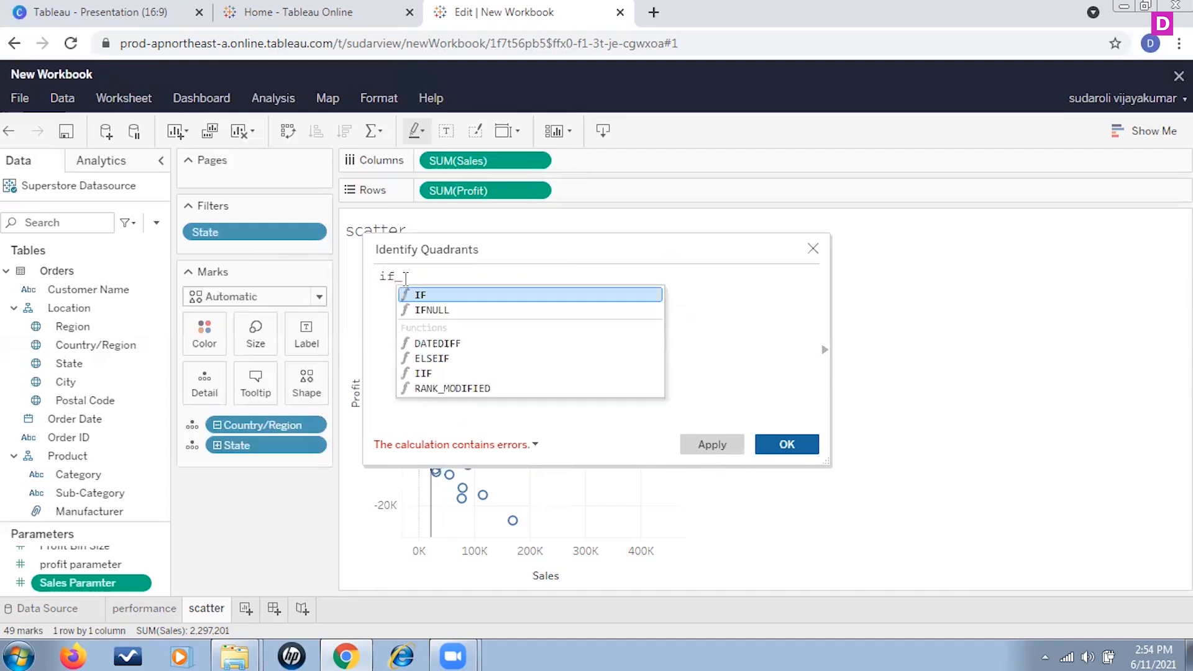
pyautogui.click(409, 296)
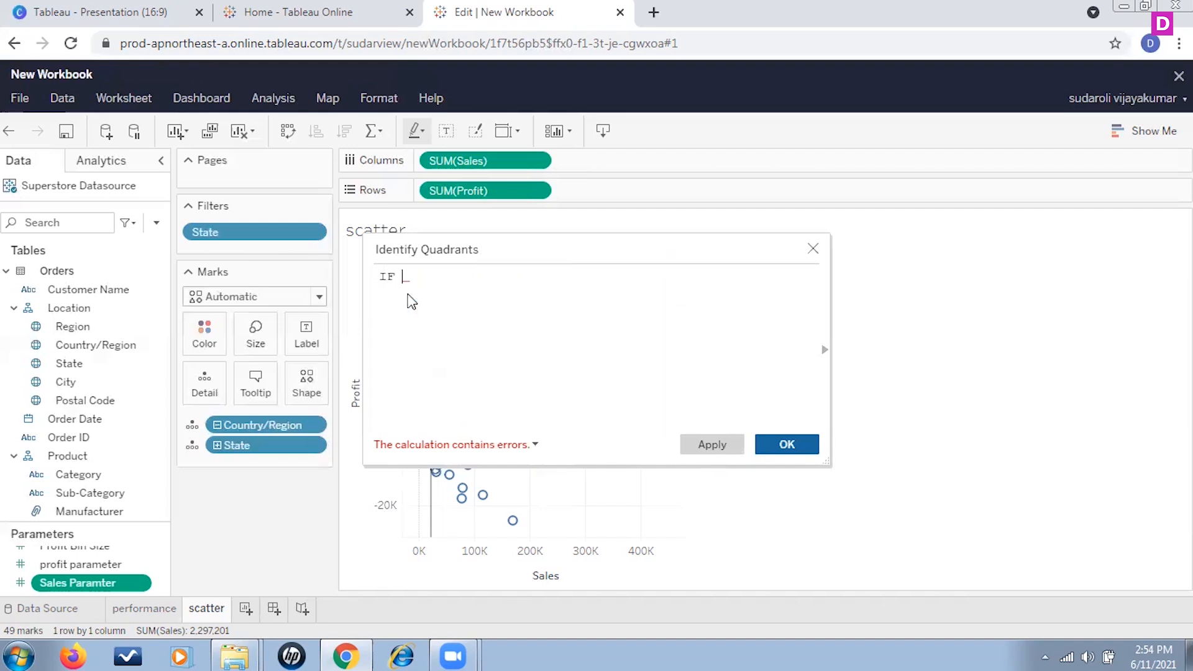
pyautogui.write('sum(sa')
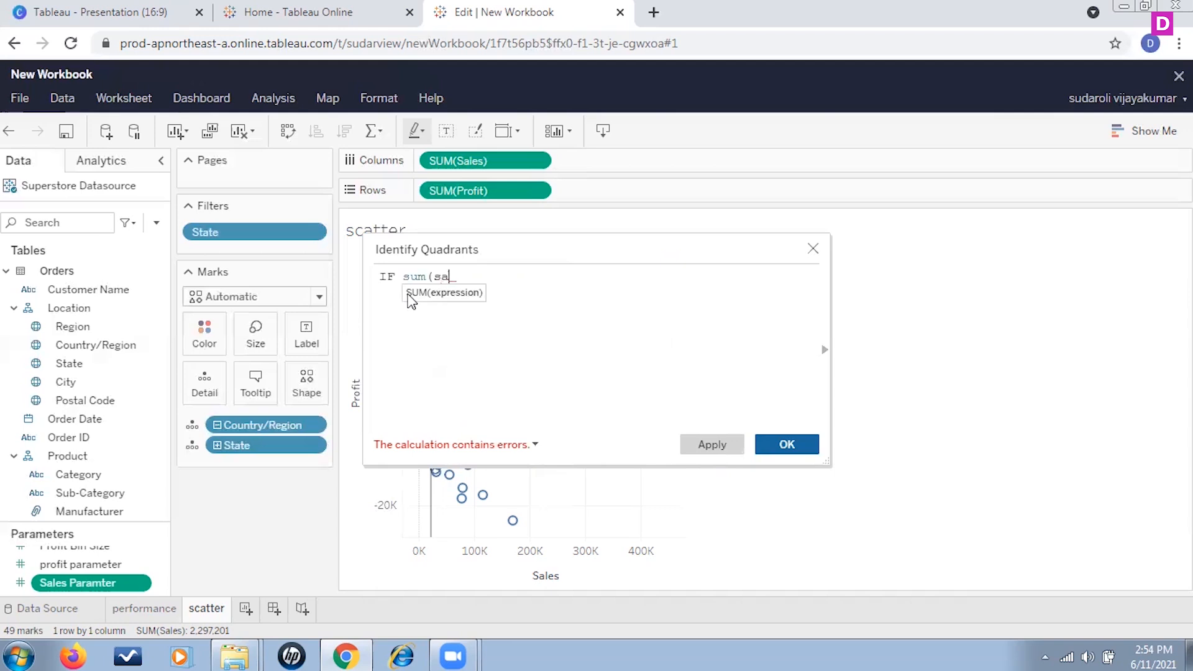
pyautogui.write('les)')
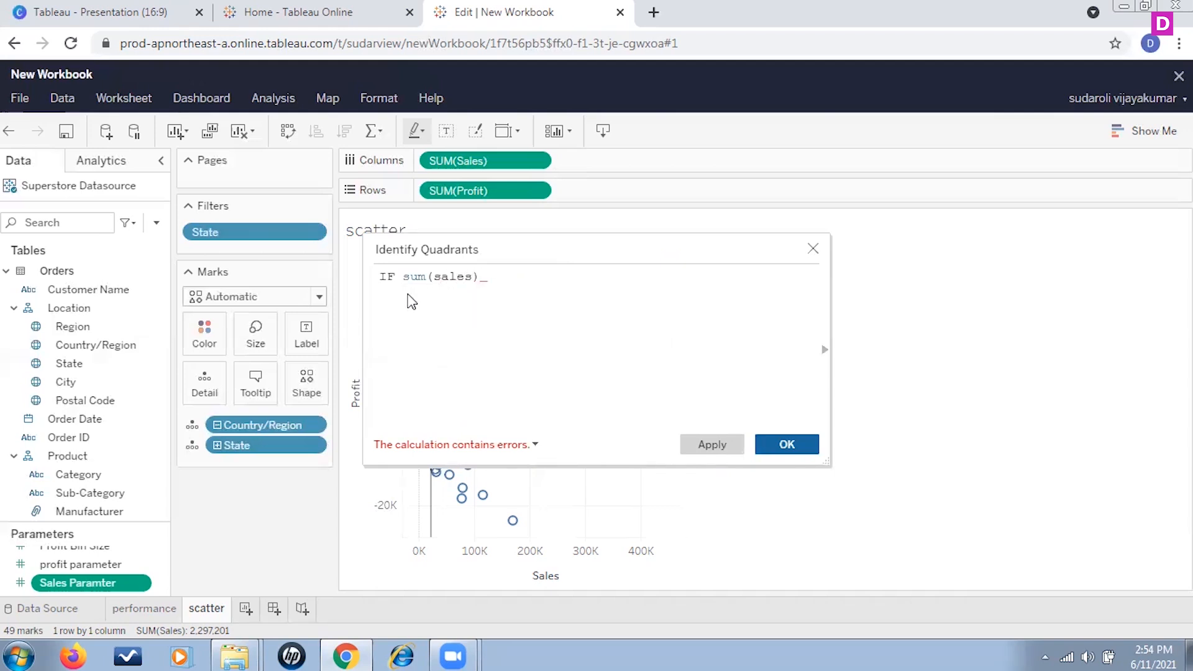
pyautogui.write('>=(sals')
pyautogui.press('BackSpace')
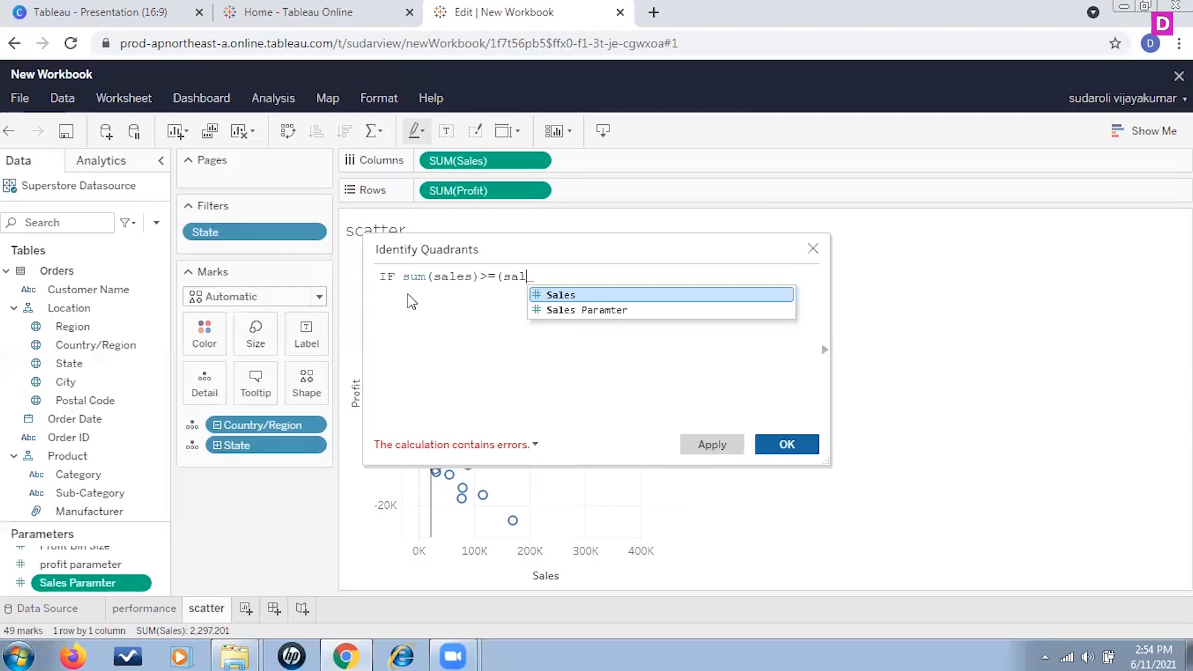
pyautogui.click(628, 307)
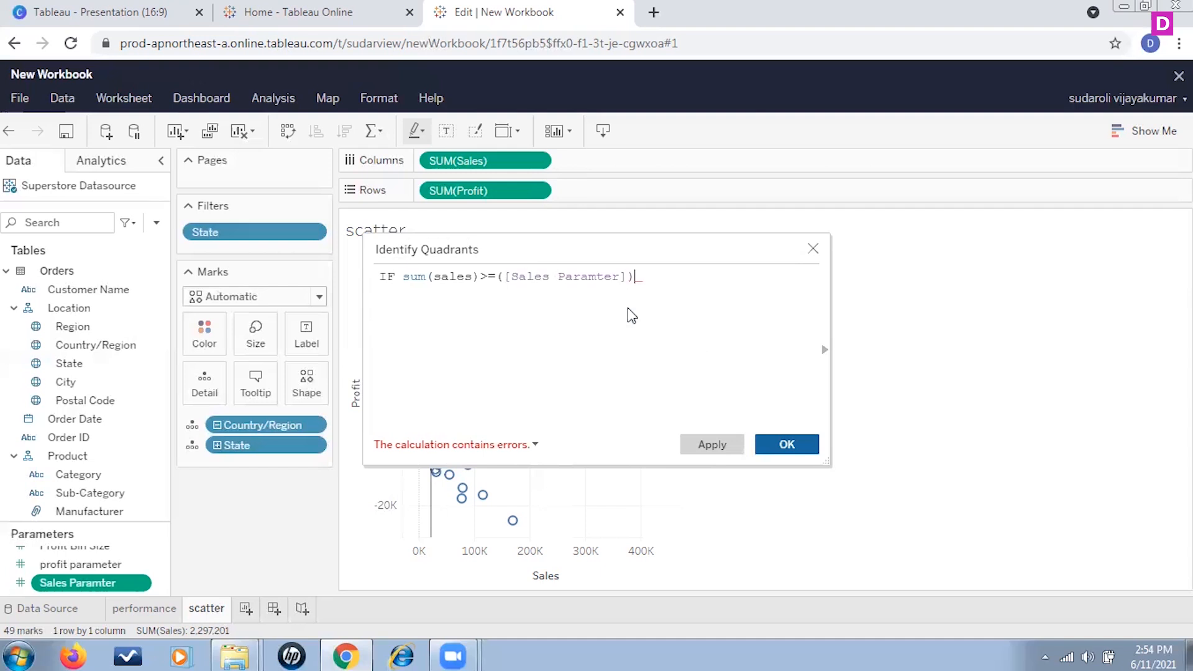
# Step: Complete the first condition with and sum([Profit])>=[profit parameter] then "Q2"
pyautogui.write('and sum(')
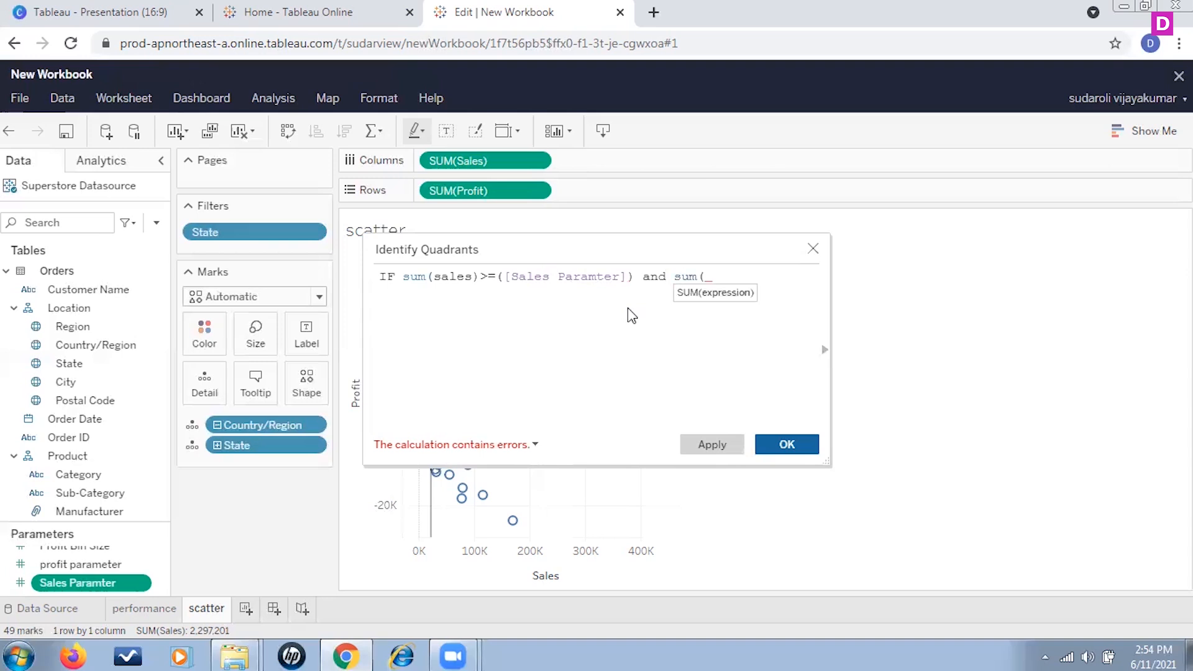
pyautogui.write('p')
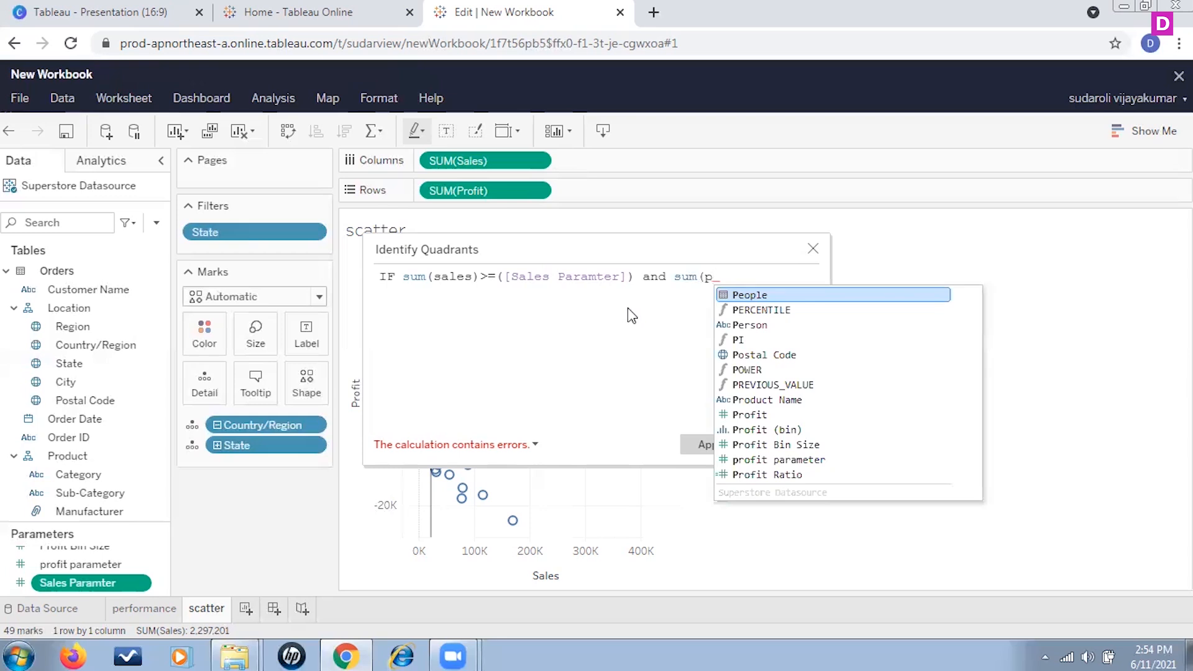
pyautogui.click(771, 415)
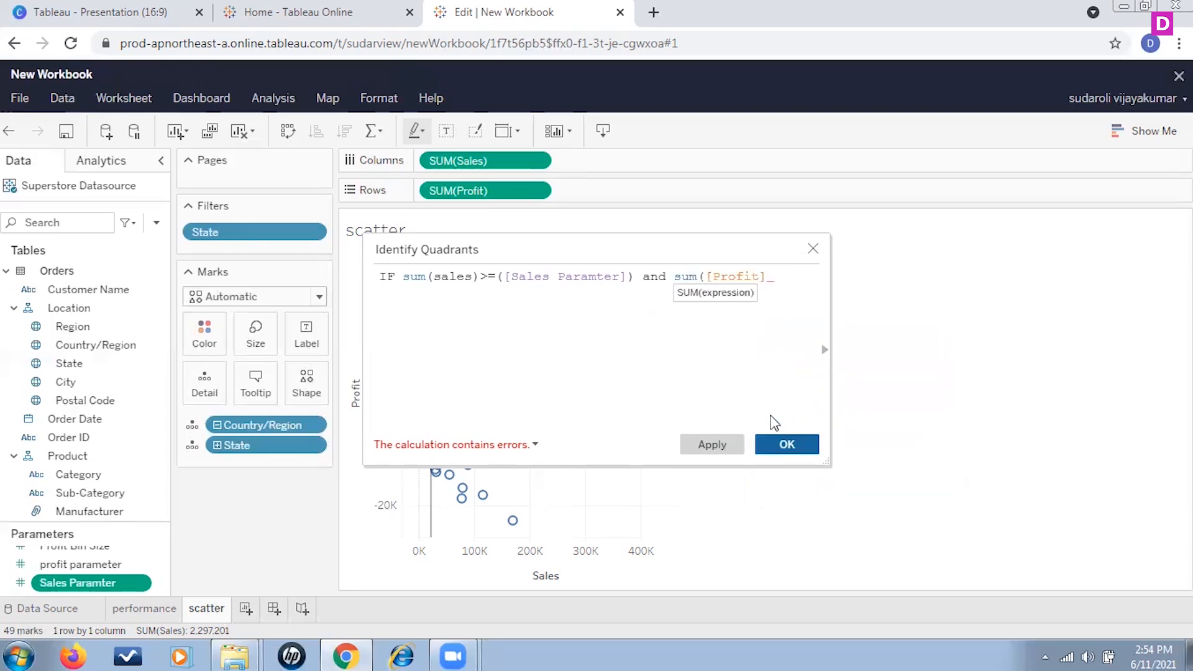
pyautogui.write('>=pro')
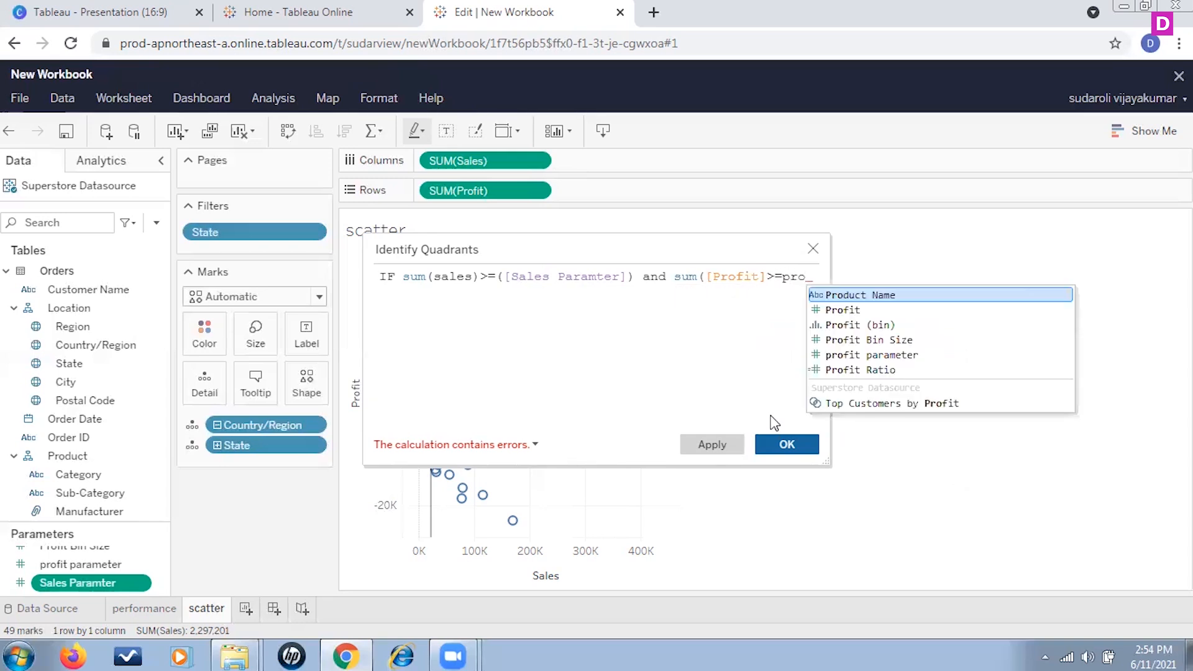
pyautogui.click(889, 356)
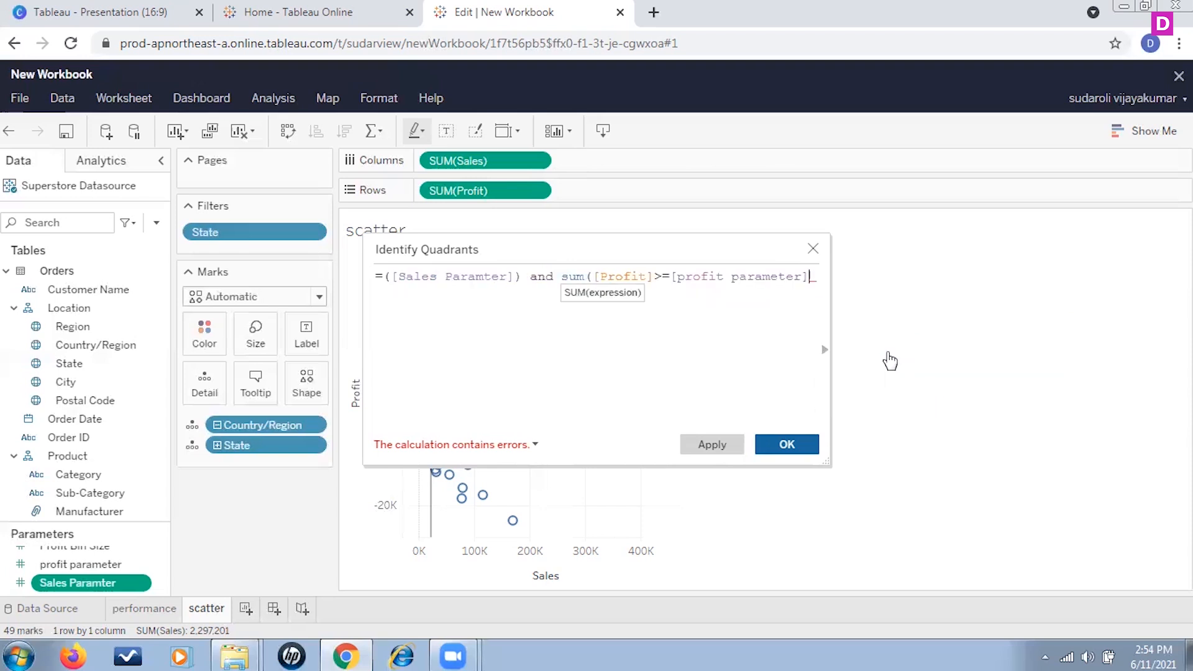
pyautogui.write('the')
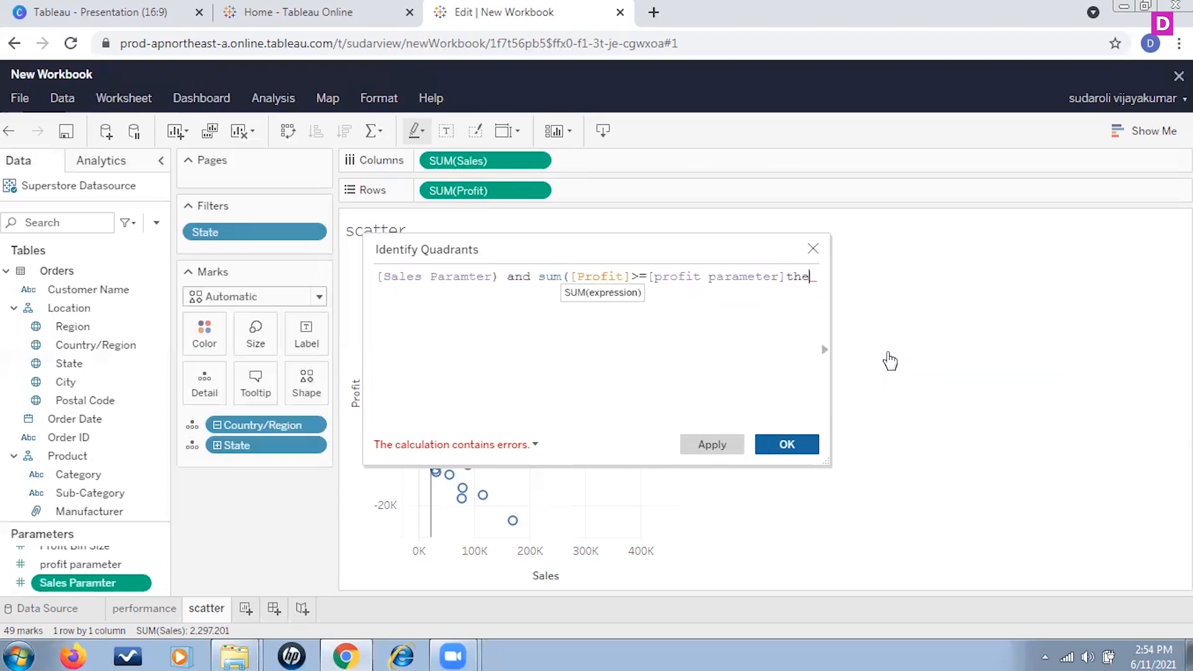
pyautogui.write('n')
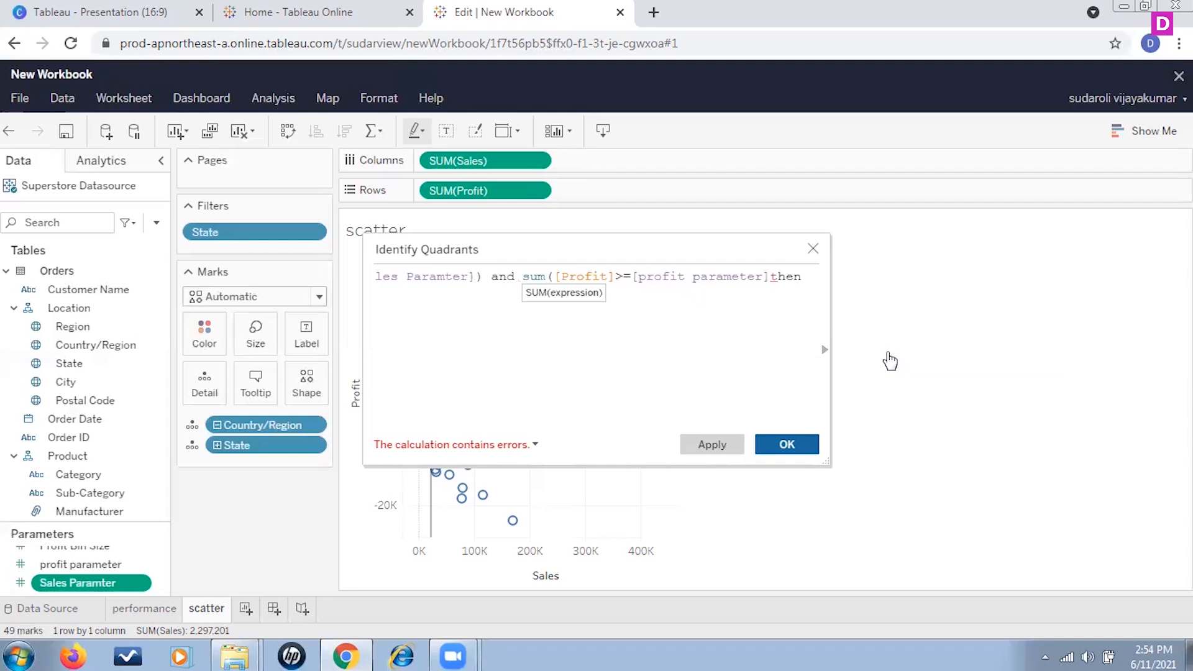
pyautogui.write(' "Q2')
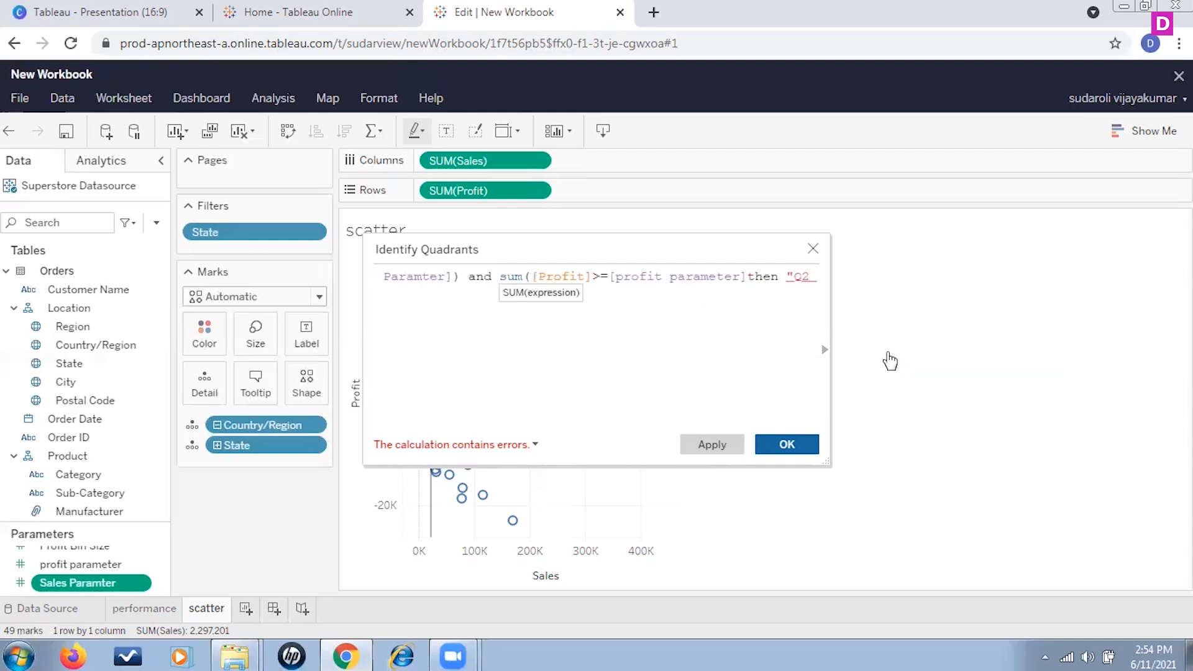
pyautogui.write('"')
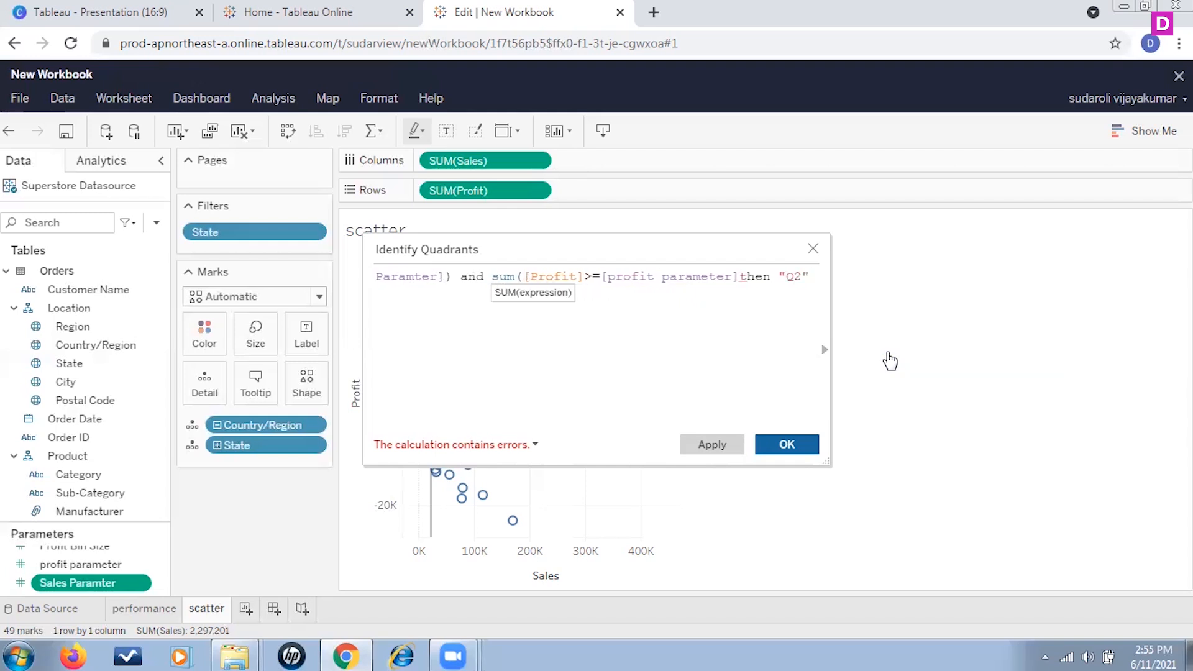
# Step: Duplicate the first line onto a new line and change its IF to ELSEIF
pyautogui.press('Return')
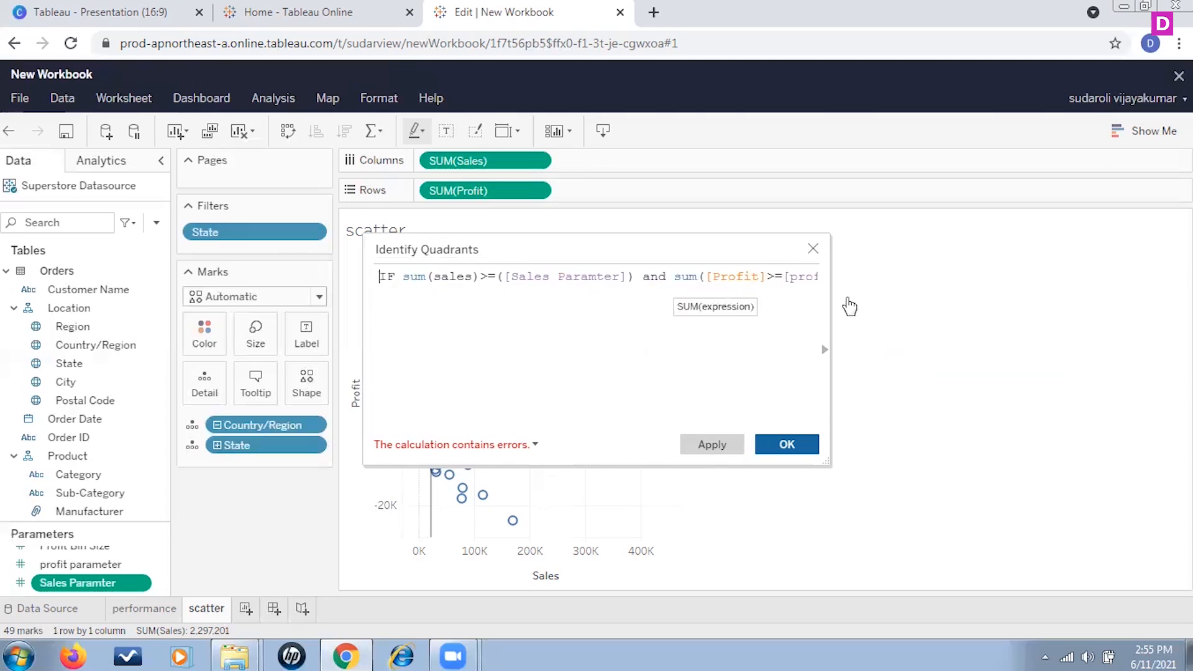
pyautogui.hotkey('ctrl', 'a')
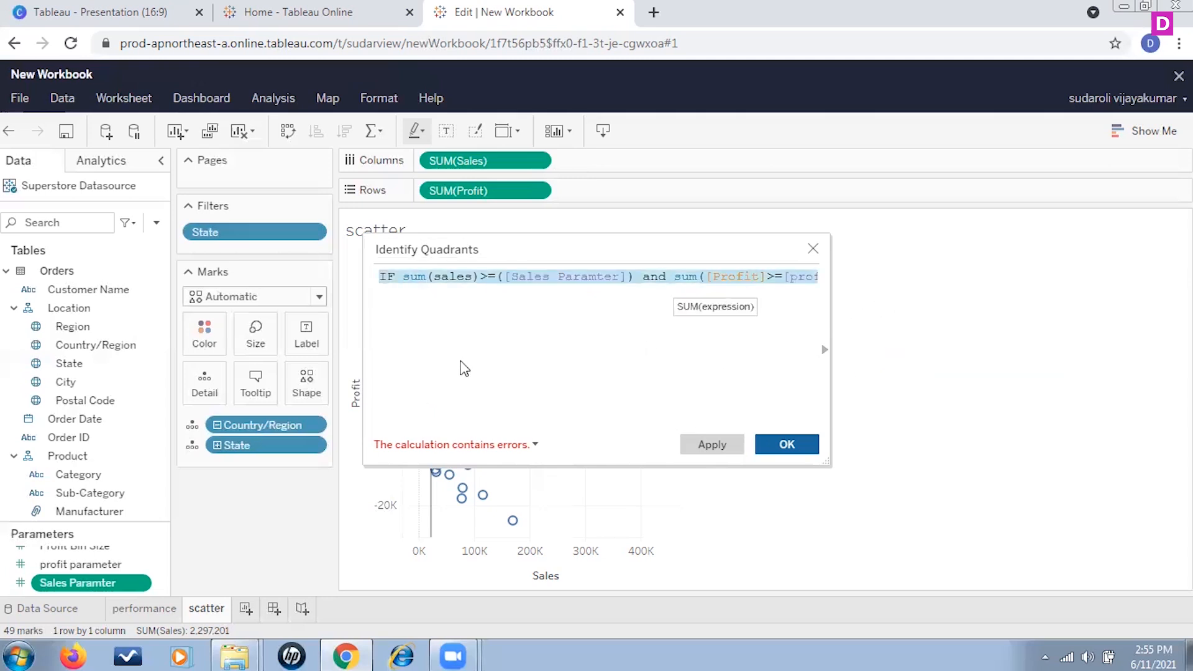
pyautogui.click(391, 314)
pyautogui.hotkey('ctrl', 'v')
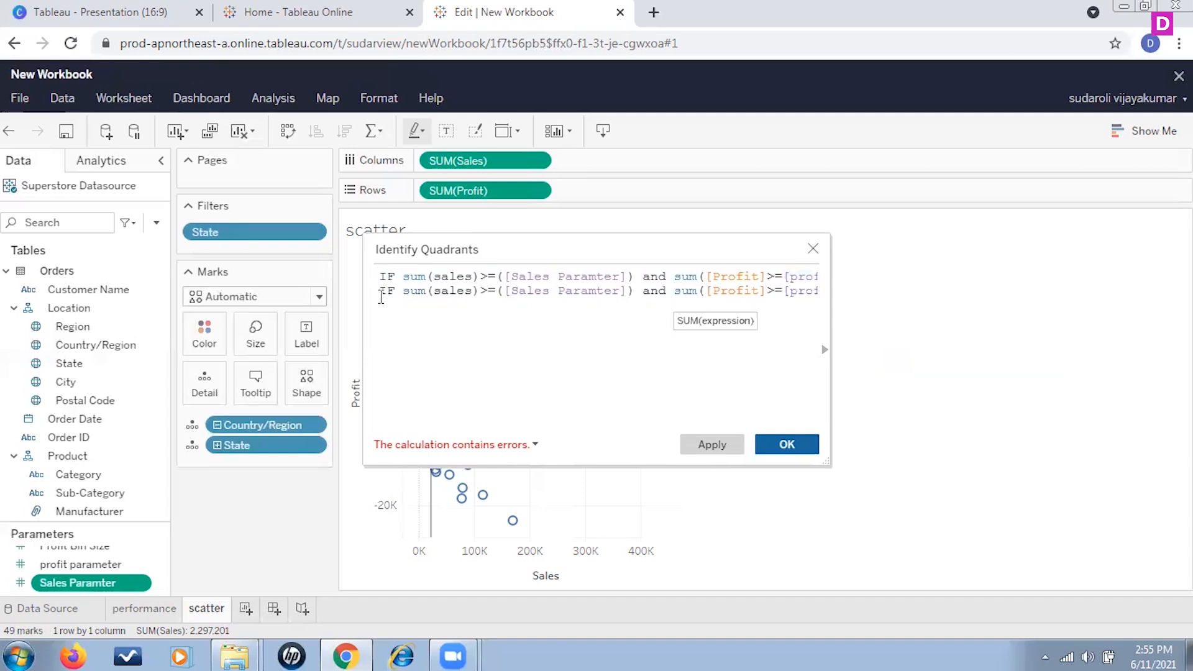
pyautogui.click(380, 297)
pyautogui.write('e')
pyautogui.press('BackSpace')
pyautogui.press('BackSpace')
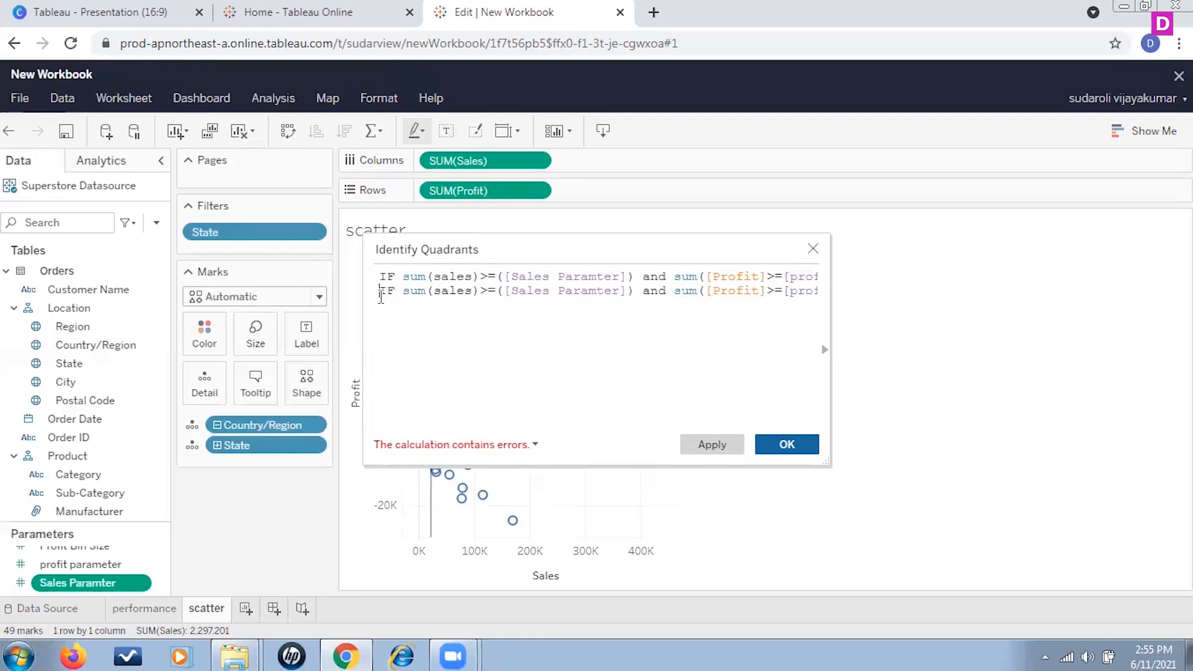
pyautogui.write('ELSE')
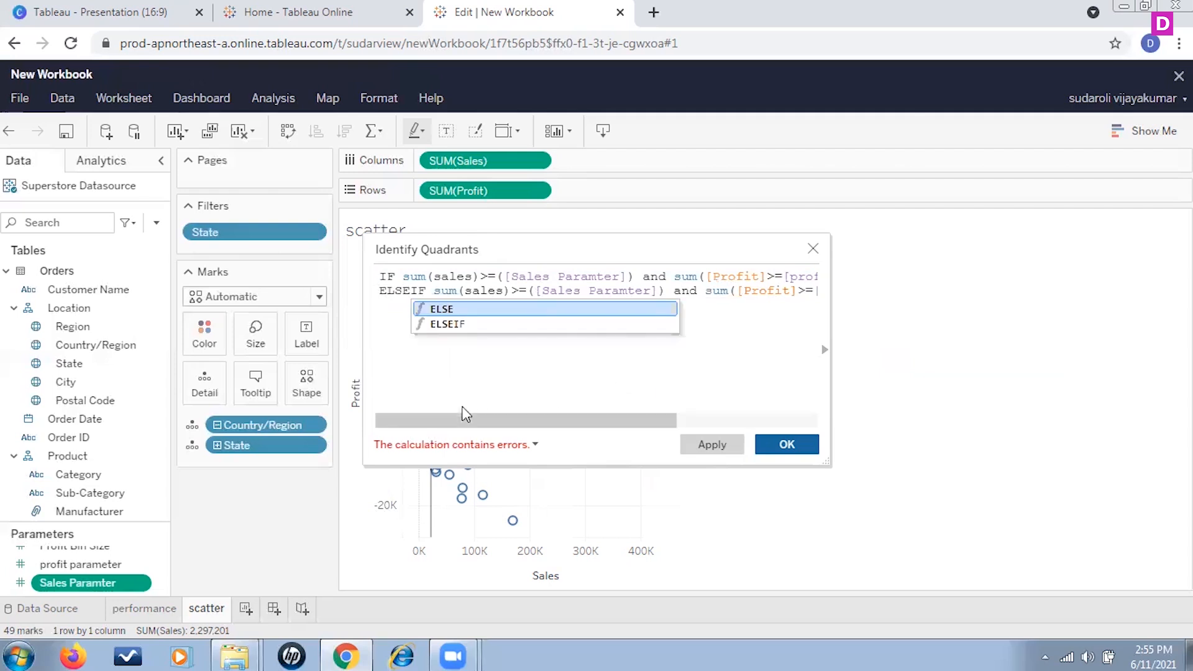
# Step: On the ELSEIF line, change the profit comparison to < and the result to "Q3"
pyautogui.moveTo(490, 424); pyautogui.dragTo(532, 415)
pyautogui.click(464, 290)
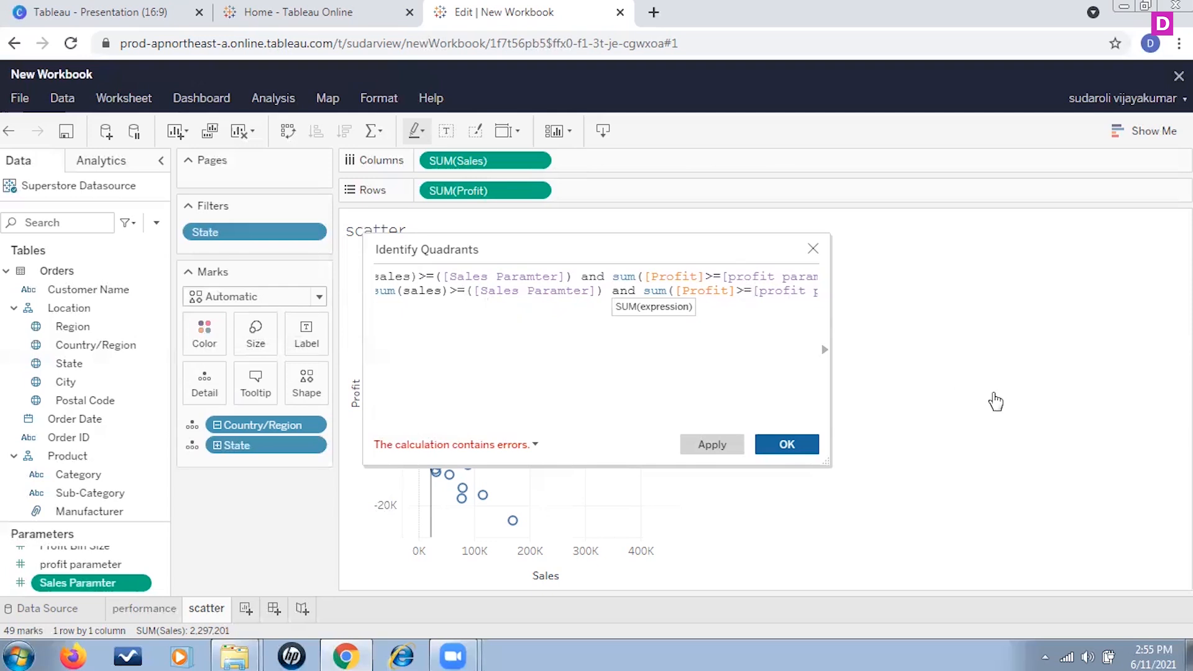
pyautogui.press('BackSpace')
pyautogui.press('BackSpace')
pyautogui.write('<')
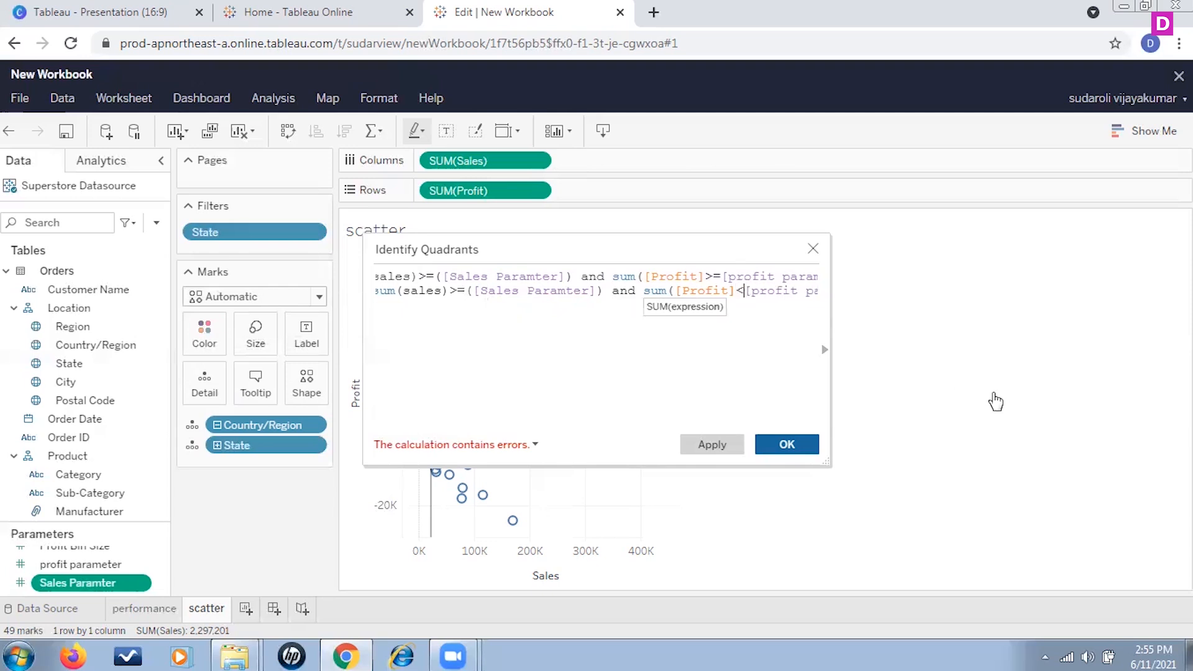
pyautogui.press('Right')
pyautogui.press('Right')
pyautogui.press('Right')
pyautogui.press('Right')
pyautogui.press('Right')
pyautogui.press('Right')
pyautogui.press('Right')
pyautogui.press('Right')
pyautogui.press('Right')
pyautogui.press('Right')
pyautogui.press('Right')
pyautogui.press('Right')
pyautogui.press('Right')
pyautogui.press('Right')
pyautogui.press('Right')
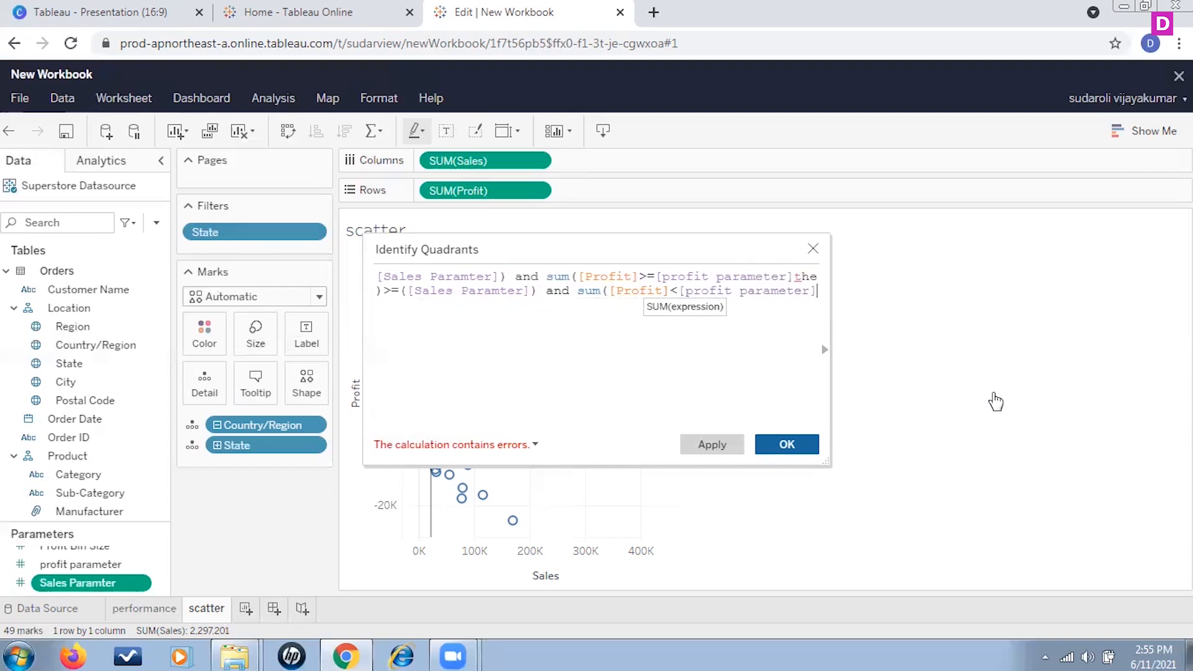
pyautogui.press('Right')
pyautogui.press('Right')
pyautogui.press('Right')
pyautogui.press('Right')
pyautogui.press('Right')
pyautogui.press('Right')
pyautogui.press('Right')
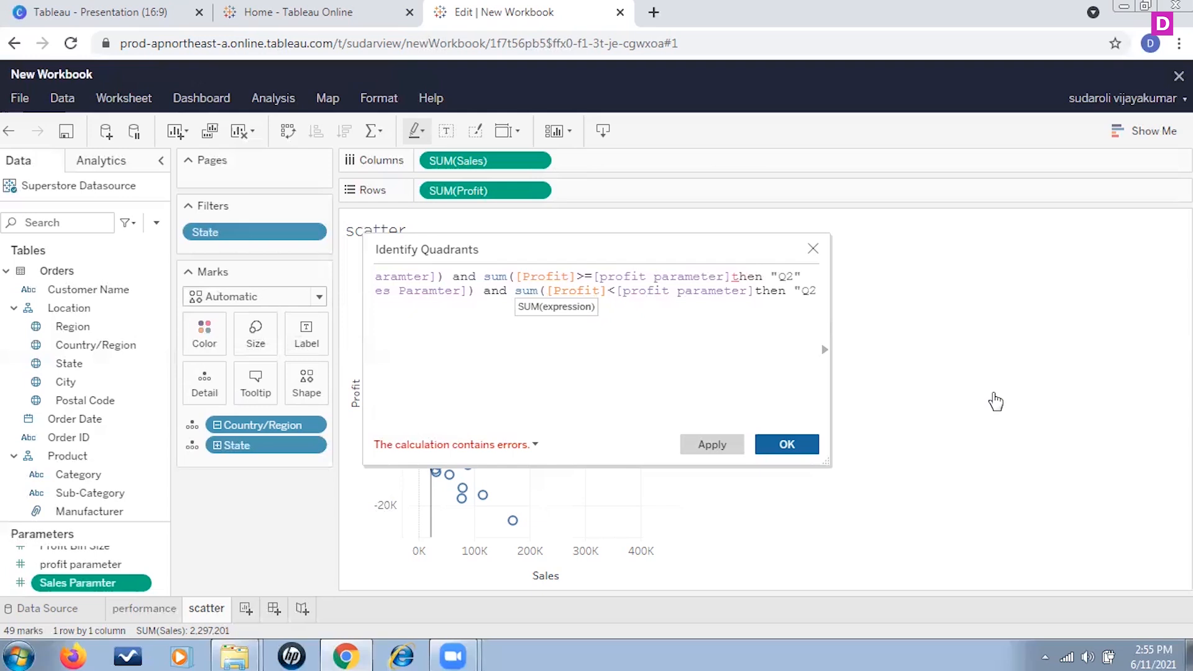
pyautogui.press('BackSpace')
pyautogui.write('3"')
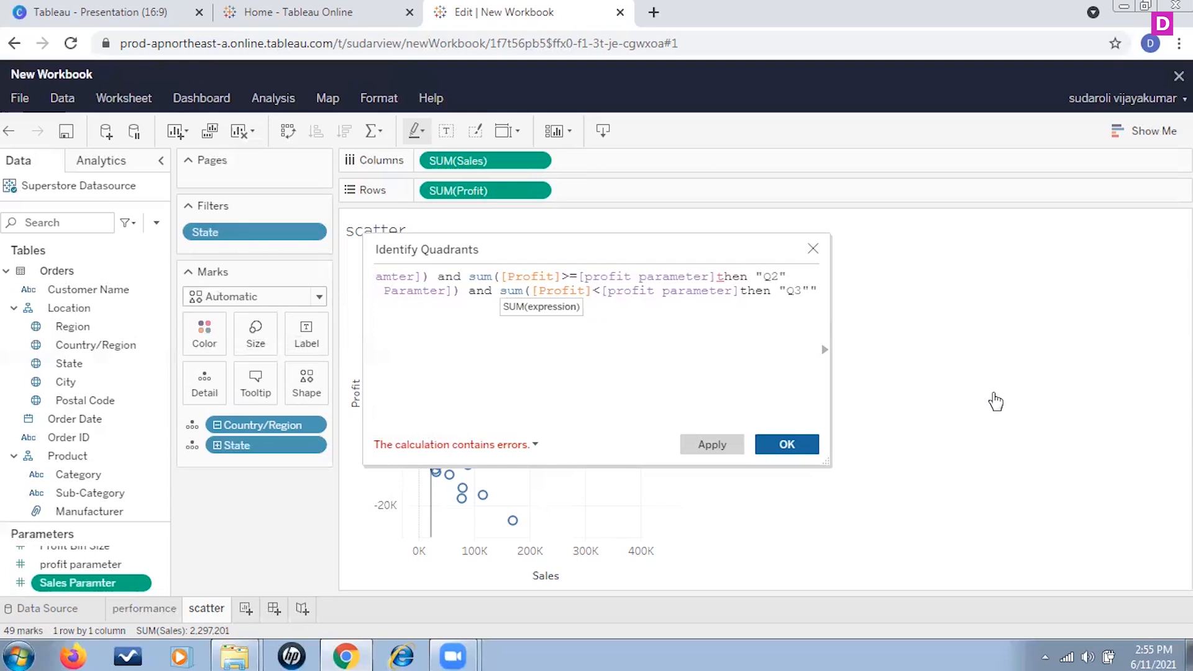
pyautogui.press('Delete')
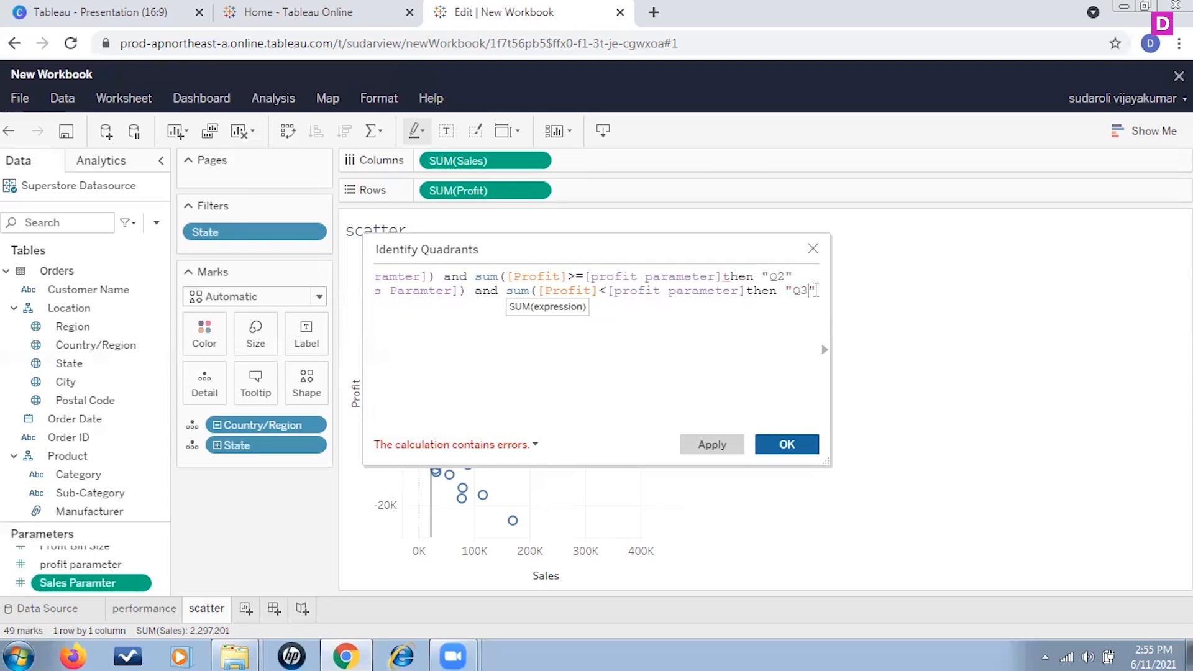
# Step: Paste a third ELSEIF line, setting its result to "Q1" and its profit comparison to >=
pyautogui.moveTo(817, 291); pyautogui.dragTo(323, 317)
pyautogui.hotkey('ctrl', 'c')
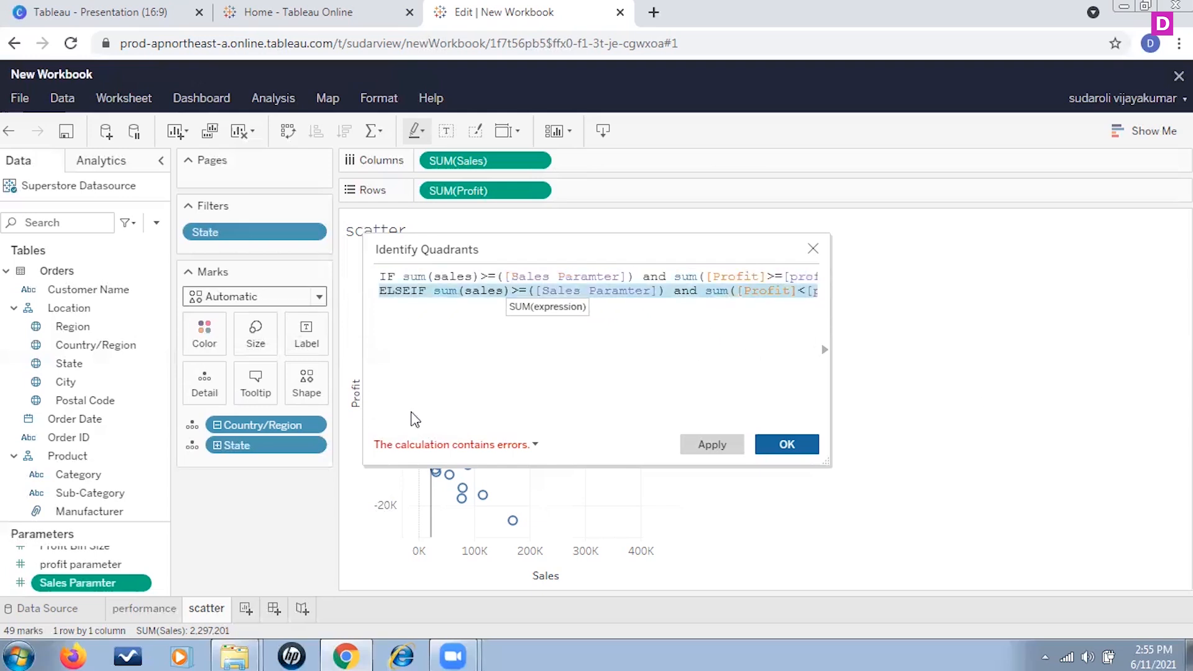
pyautogui.click(403, 327)
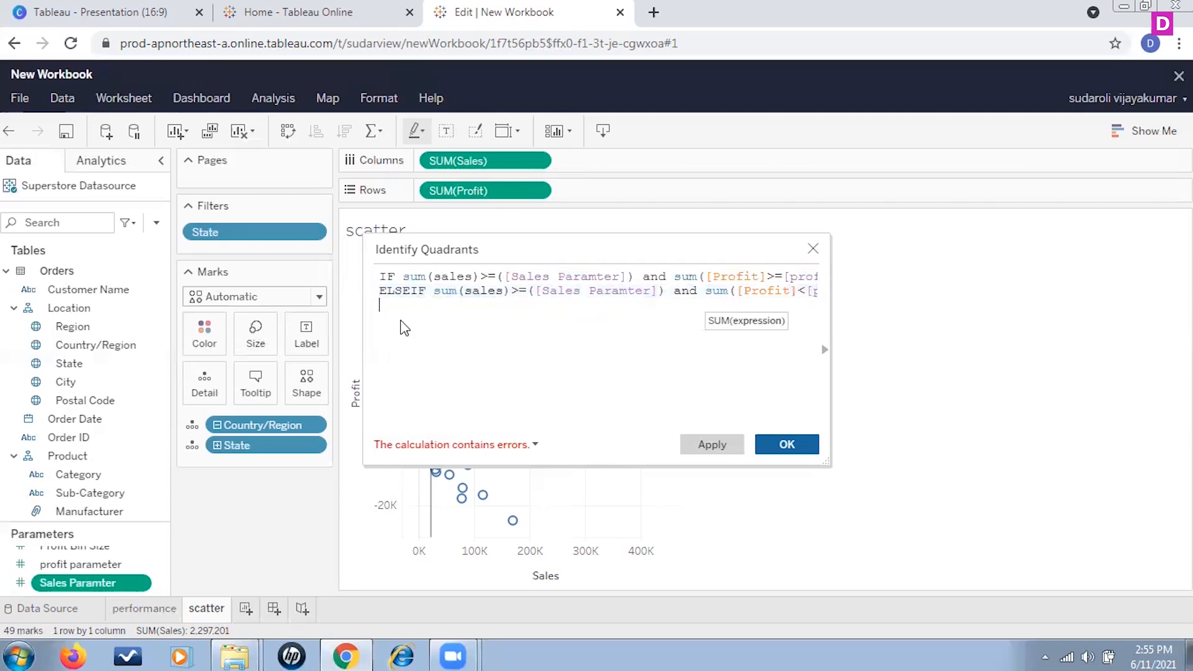
pyautogui.hotkey('ctrl', 'v')
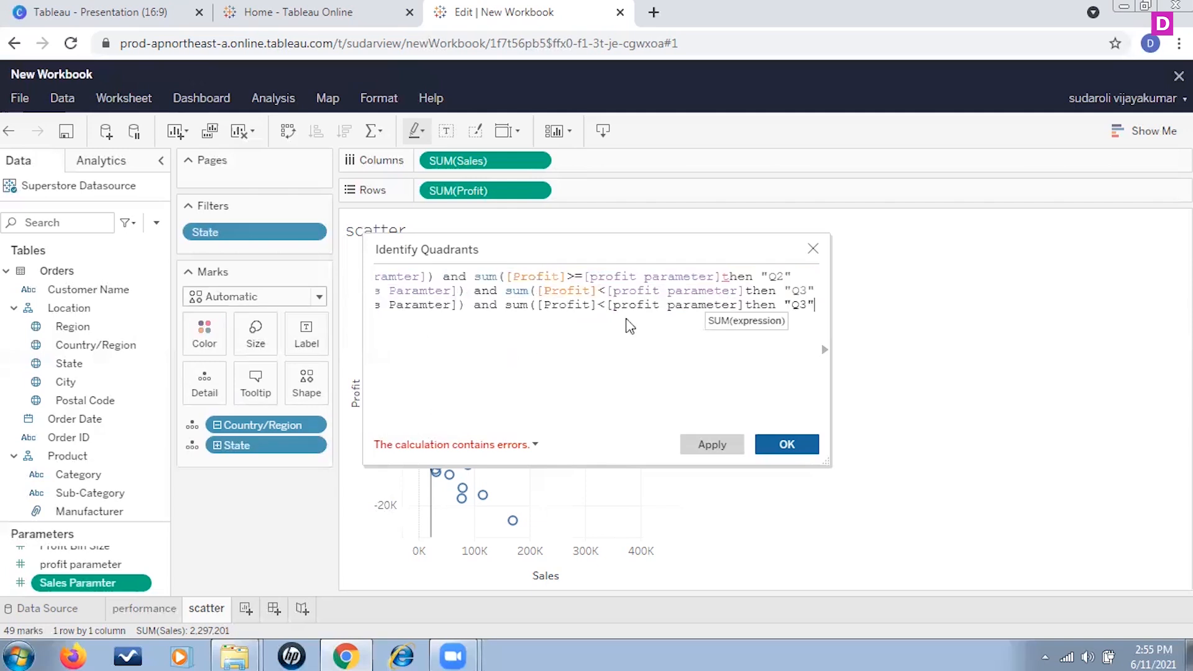
pyautogui.press('Left')
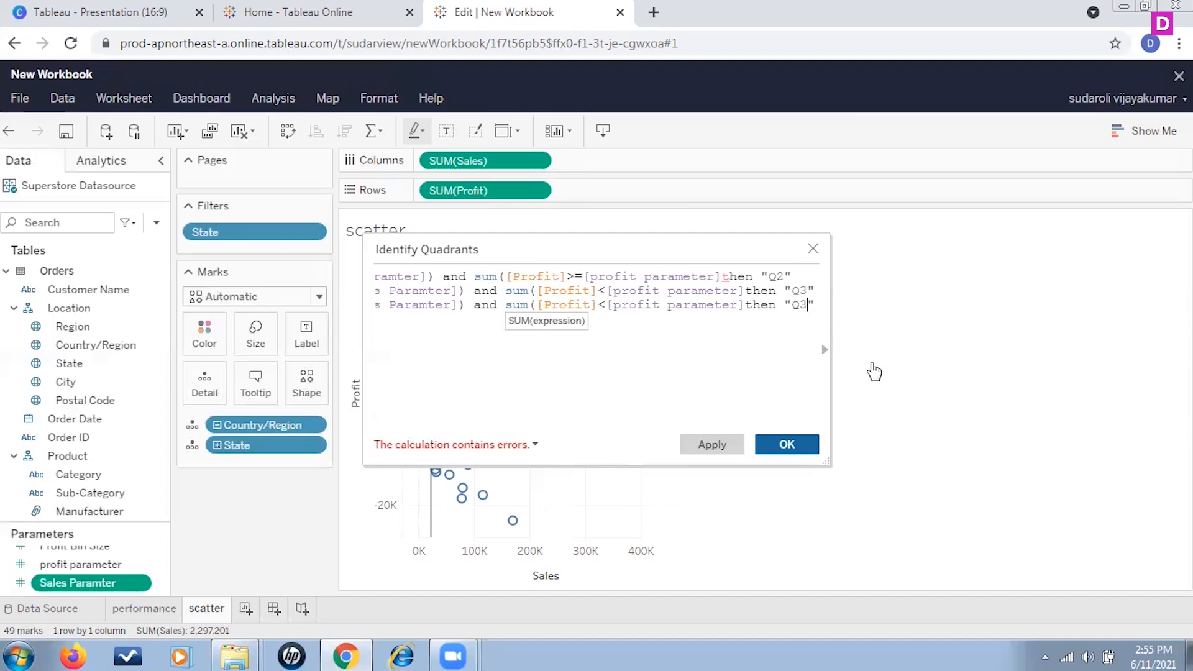
pyautogui.press('BackSpace')
pyautogui.write('1')
pyautogui.click(604, 308)
pyautogui.press('BackSpace')
pyautogui.write('>=')
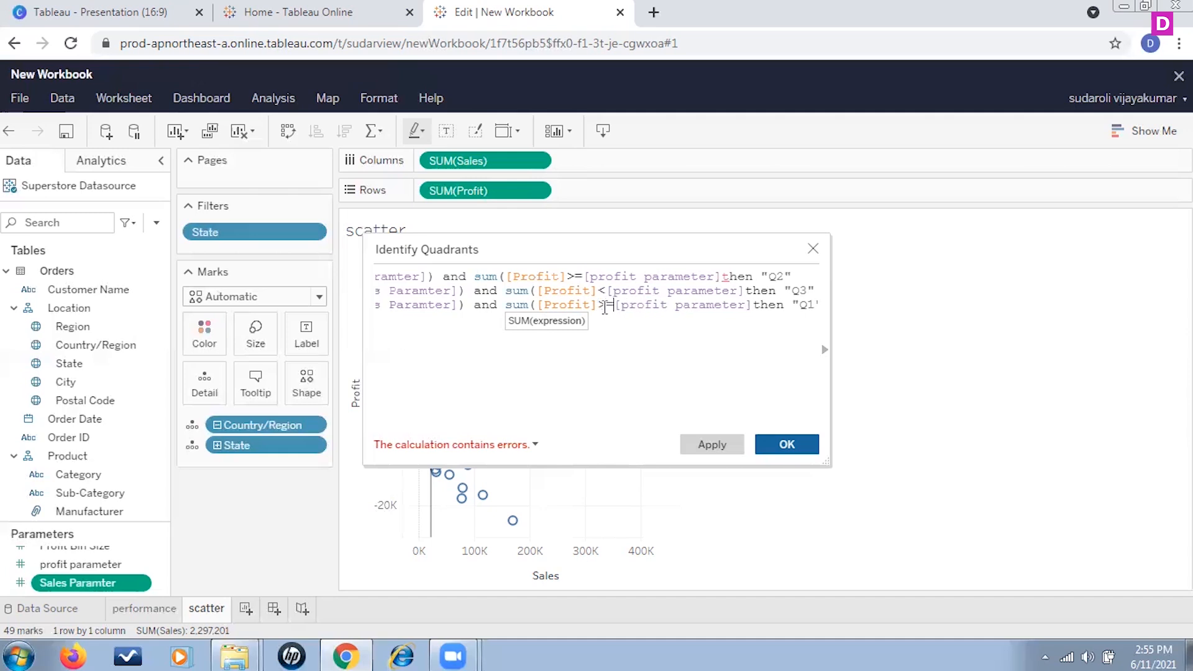
# Step: Change the third line's sales comparison to < against [Sales Paramter]
pyautogui.moveTo(561, 424); pyautogui.dragTo(417, 424)
pyautogui.click(511, 304)
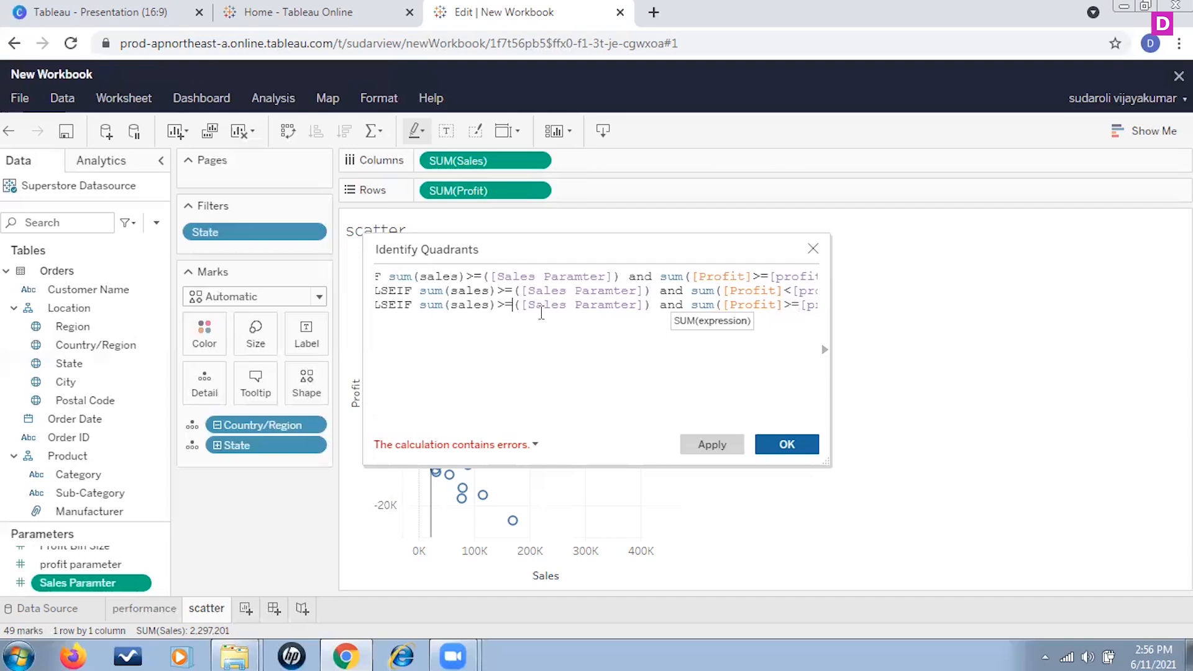
pyautogui.press('BackSpace')
pyautogui.press('BackSpace')
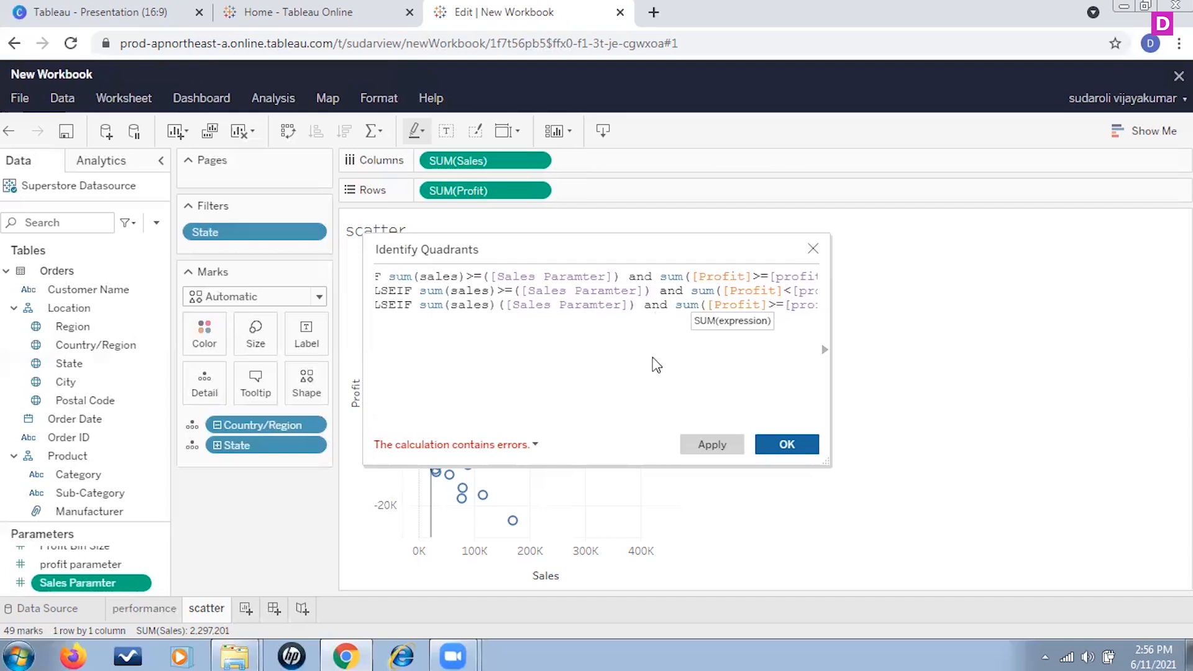
pyautogui.write('<')
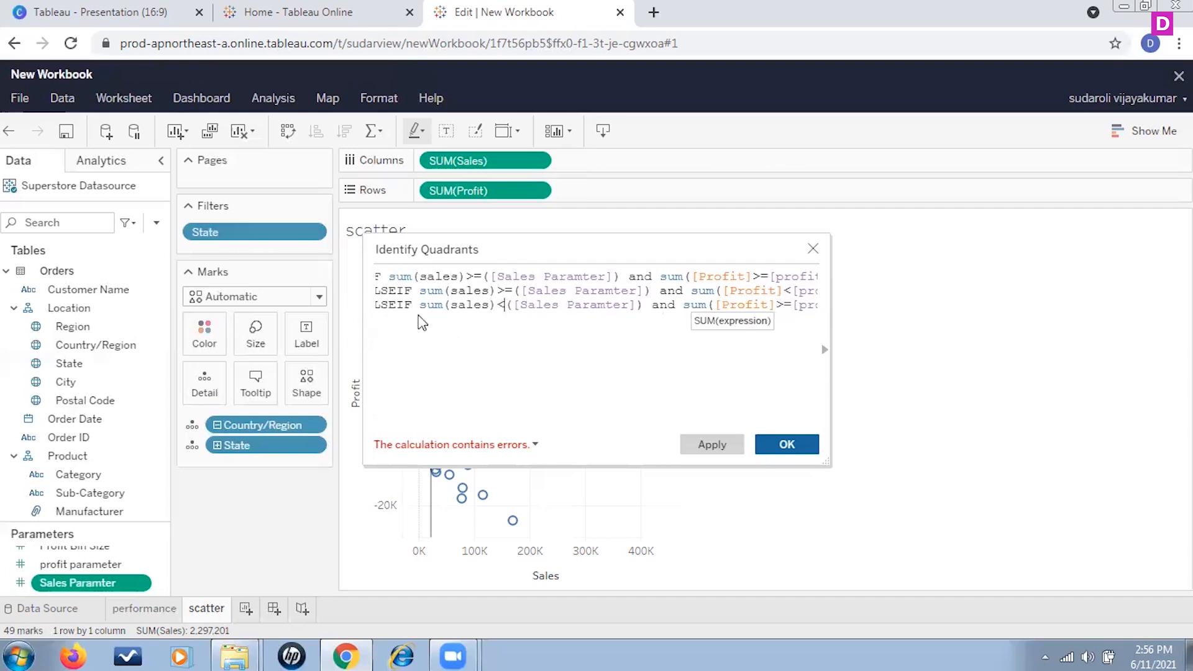
pyautogui.click(390, 331)
# Step: Paste a fourth ELSEIF line below the third and set its result to "Q4"
pyautogui.click(783, 304)
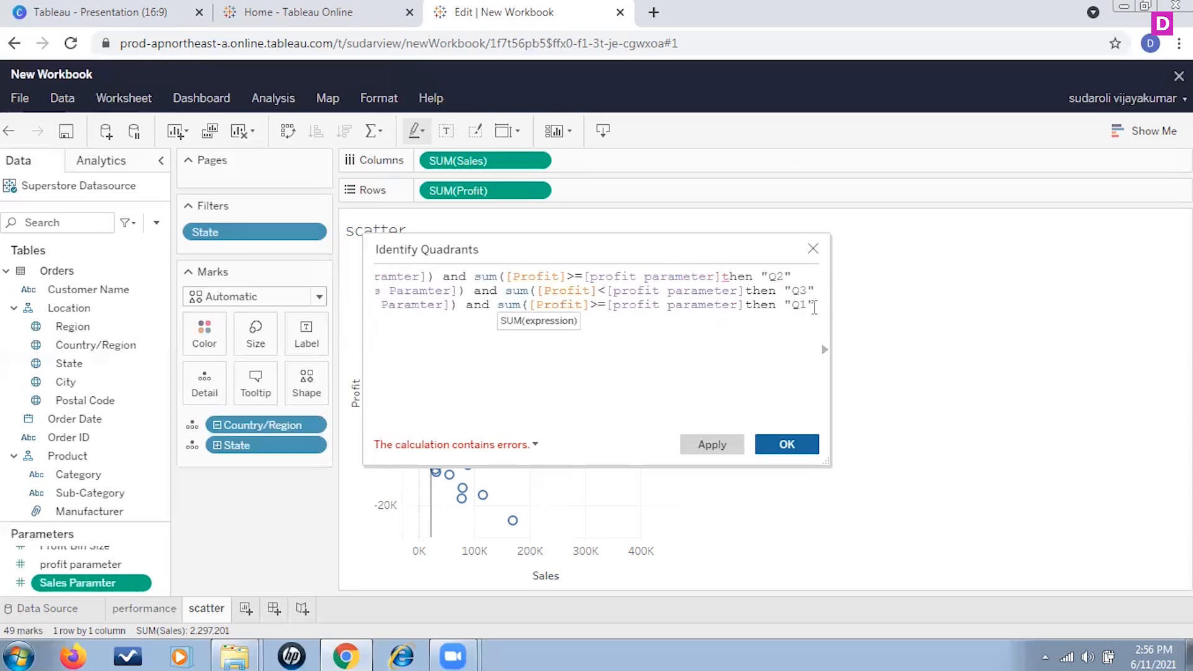
pyautogui.press('Return')
pyautogui.write('ELSEIF sum(sales)>=([Sales Paramter]) and sum([Profit]<[profit parameter]then "Q3"')
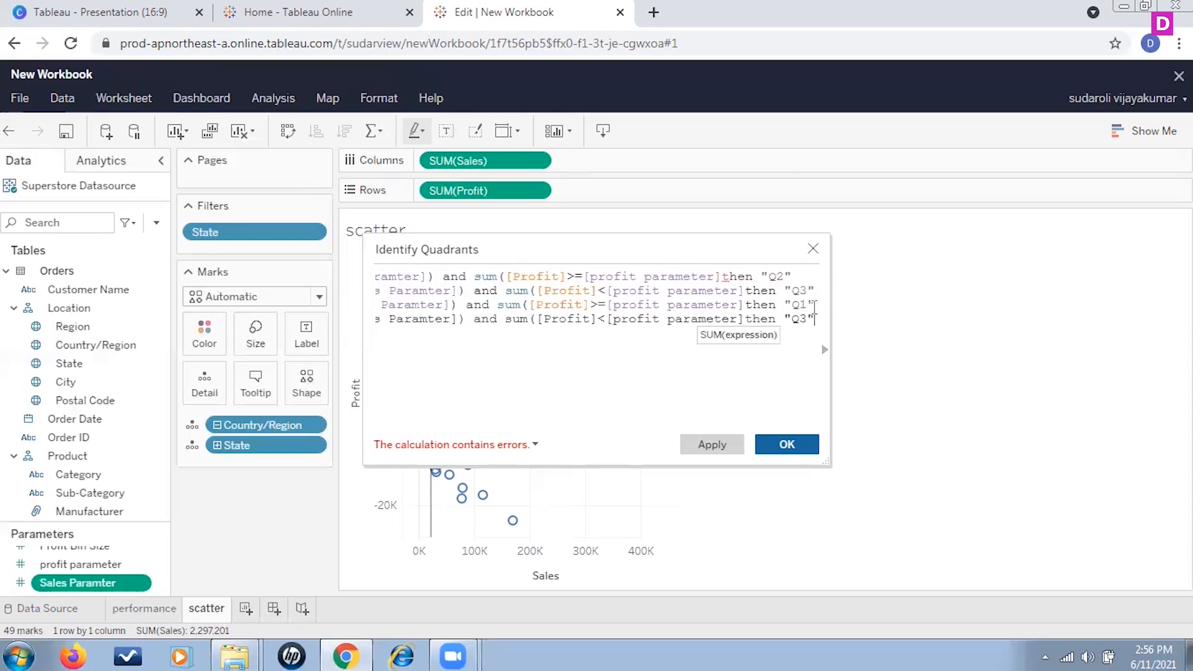
pyautogui.click(807, 319)
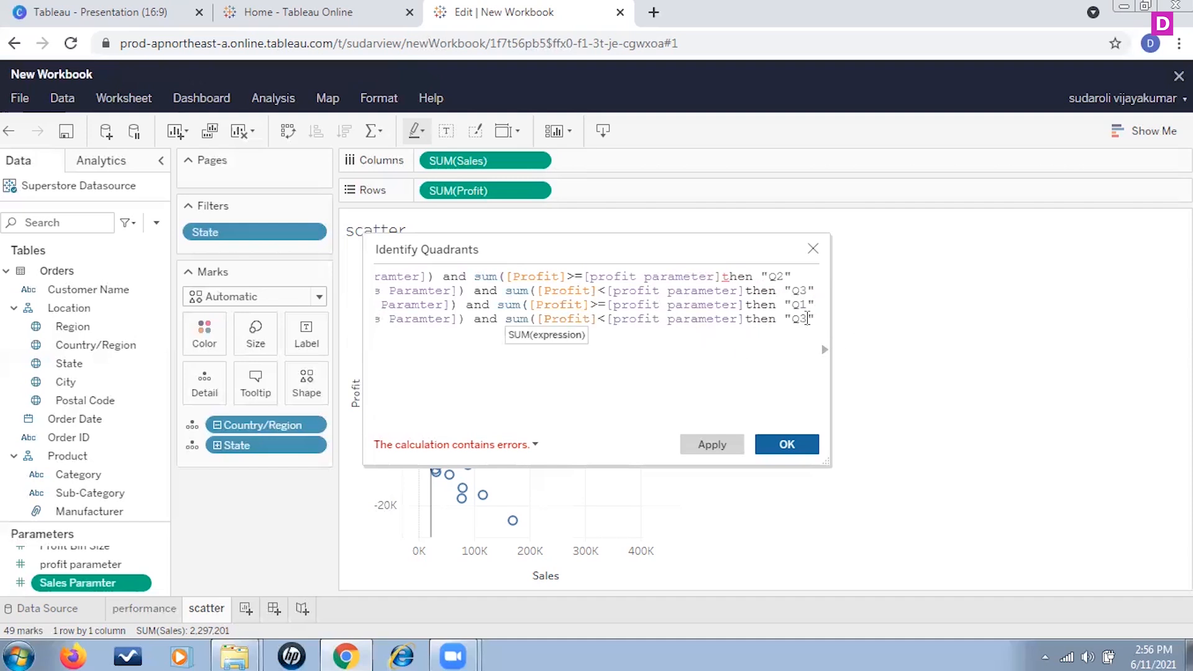
pyautogui.press('BackSpace')
# Step: Change the fourth line's sales comparison to <
pyautogui.click(608, 321)
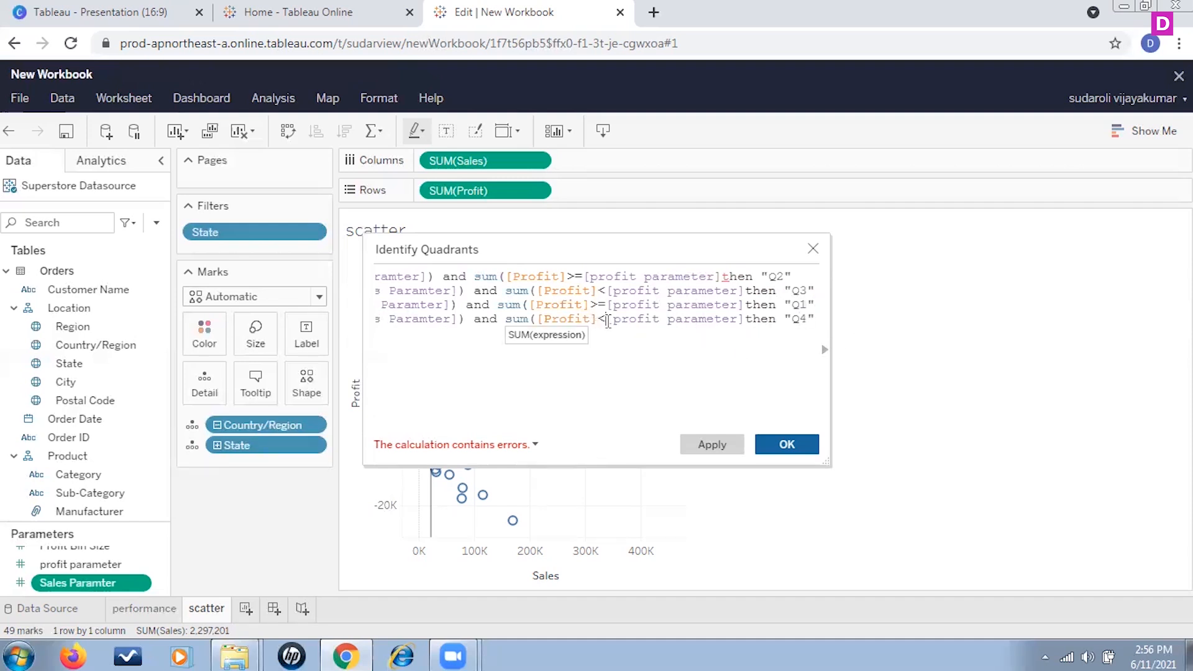
pyautogui.moveTo(522, 421); pyautogui.dragTo(353, 449)
pyautogui.click(532, 317)
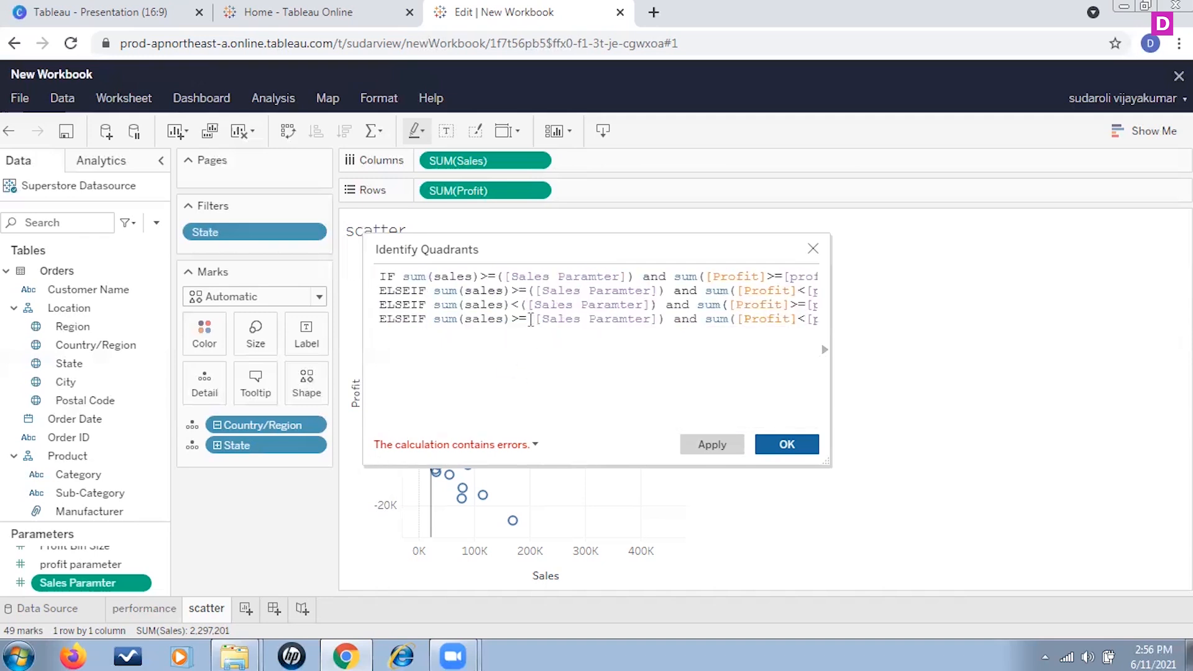
pyautogui.press('Left')
pyautogui.press('Left')
pyautogui.click(525, 323)
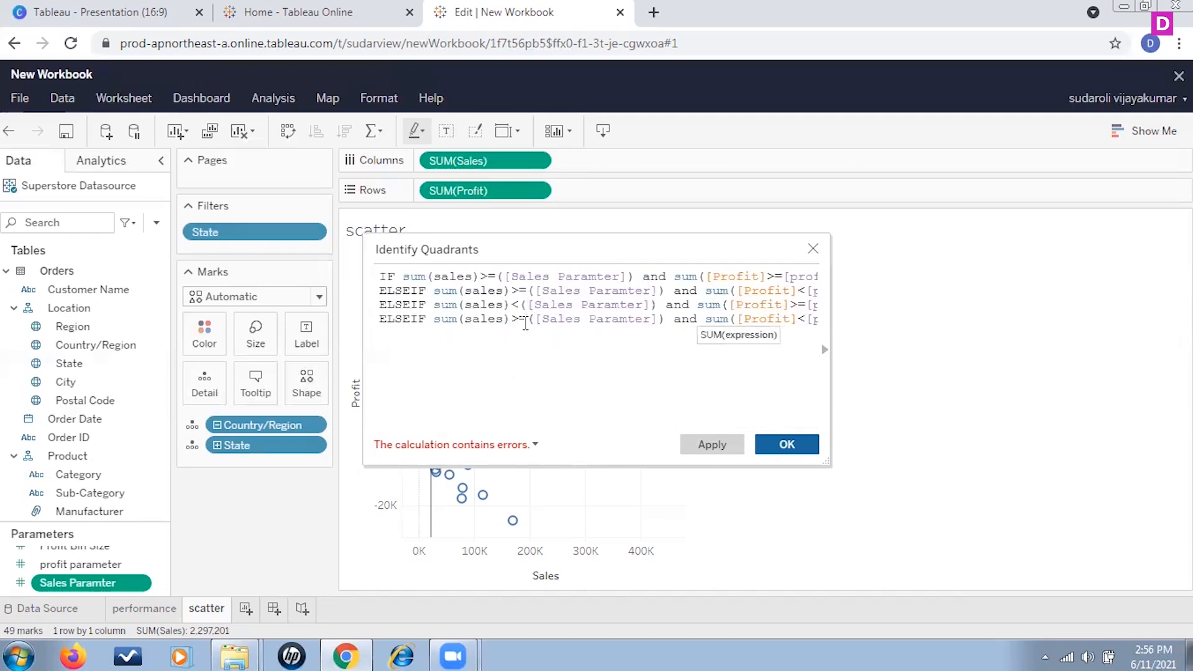
pyautogui.press('BackSpace')
pyautogui.press('BackSpace')
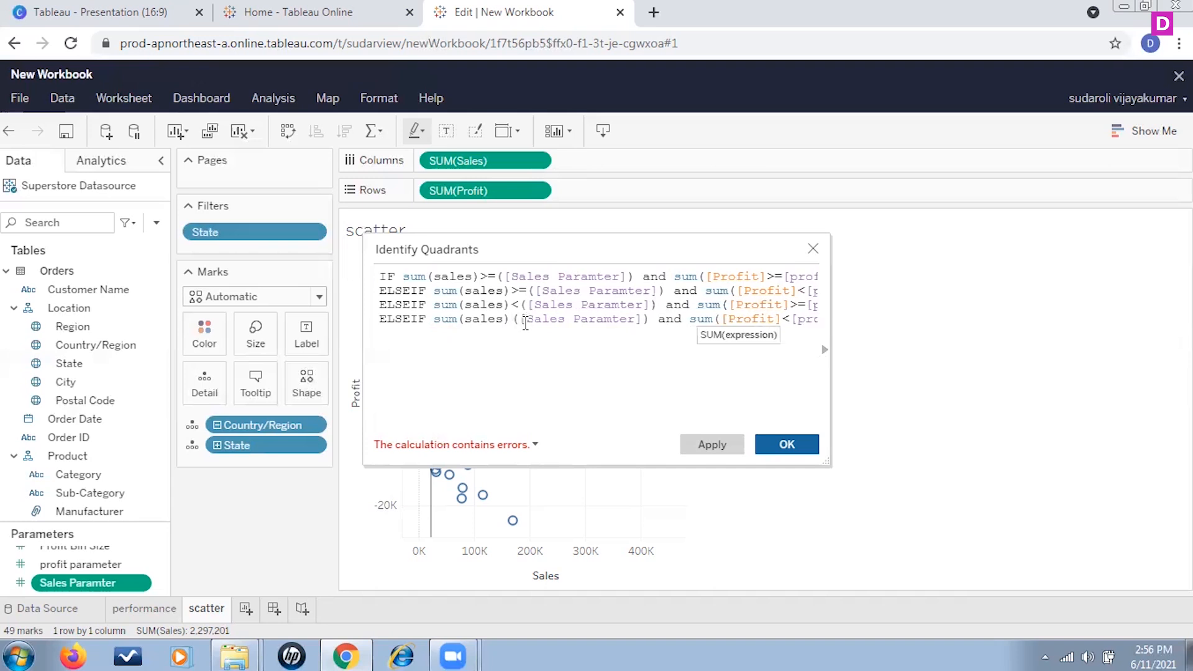
pyautogui.write('<')
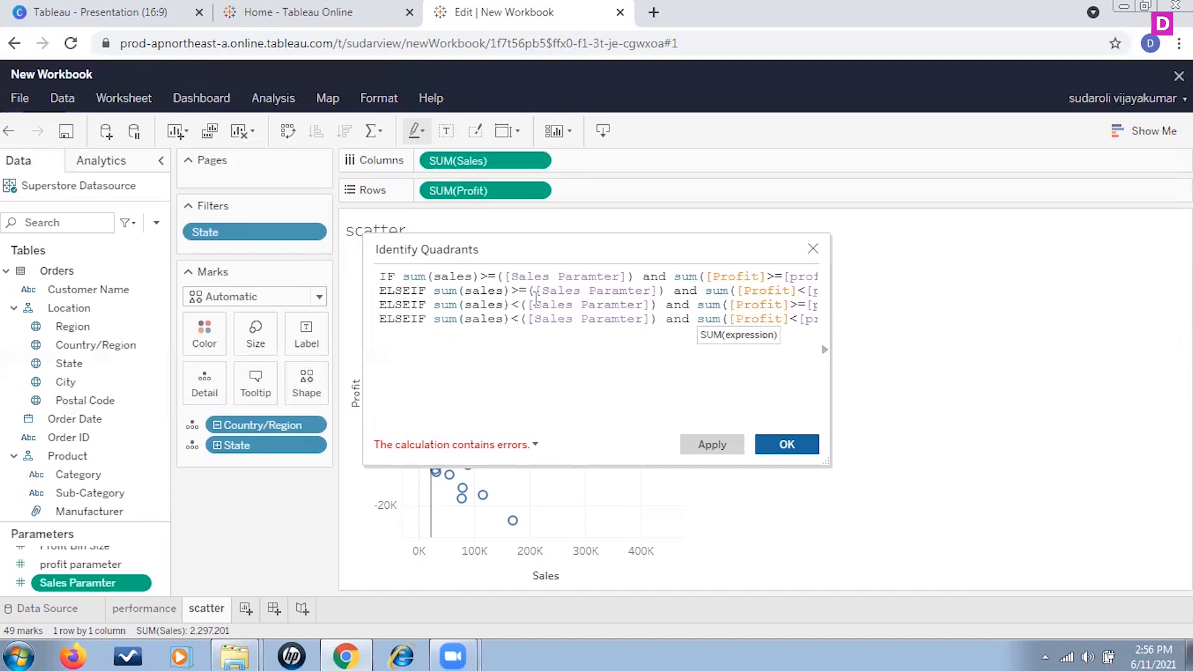
pyautogui.moveTo(466, 420); pyautogui.dragTo(644, 404)
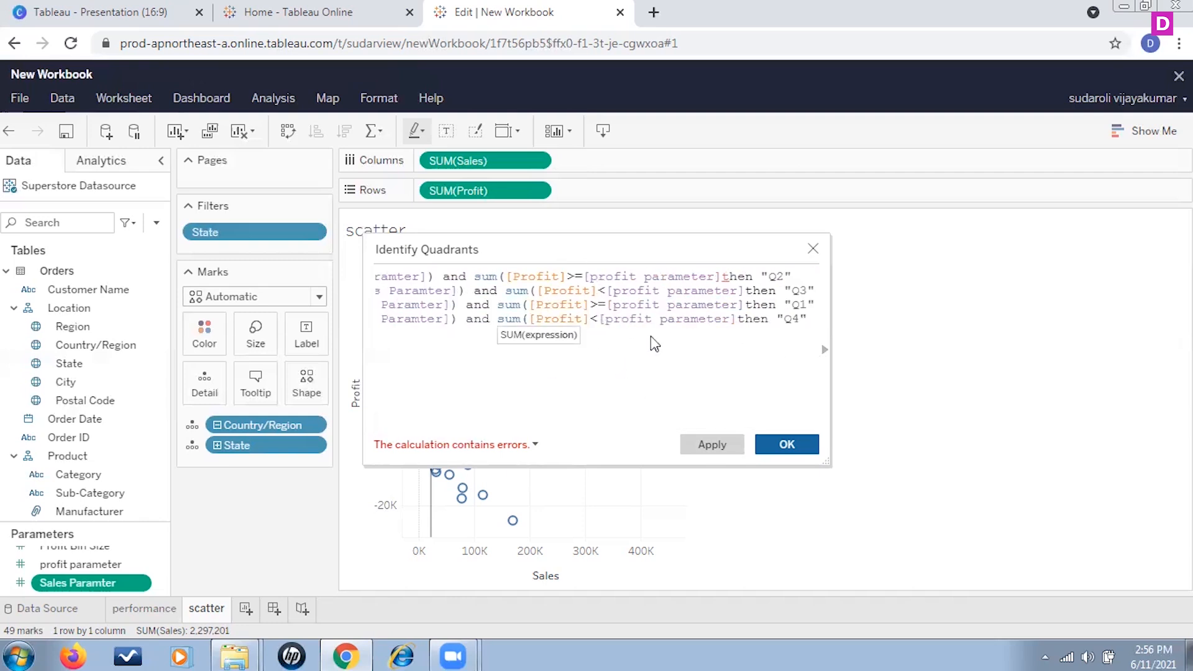
# Step: Add END on a new line to close the IF statement
pyautogui.click(812, 319)
pyautogui.press('Return')
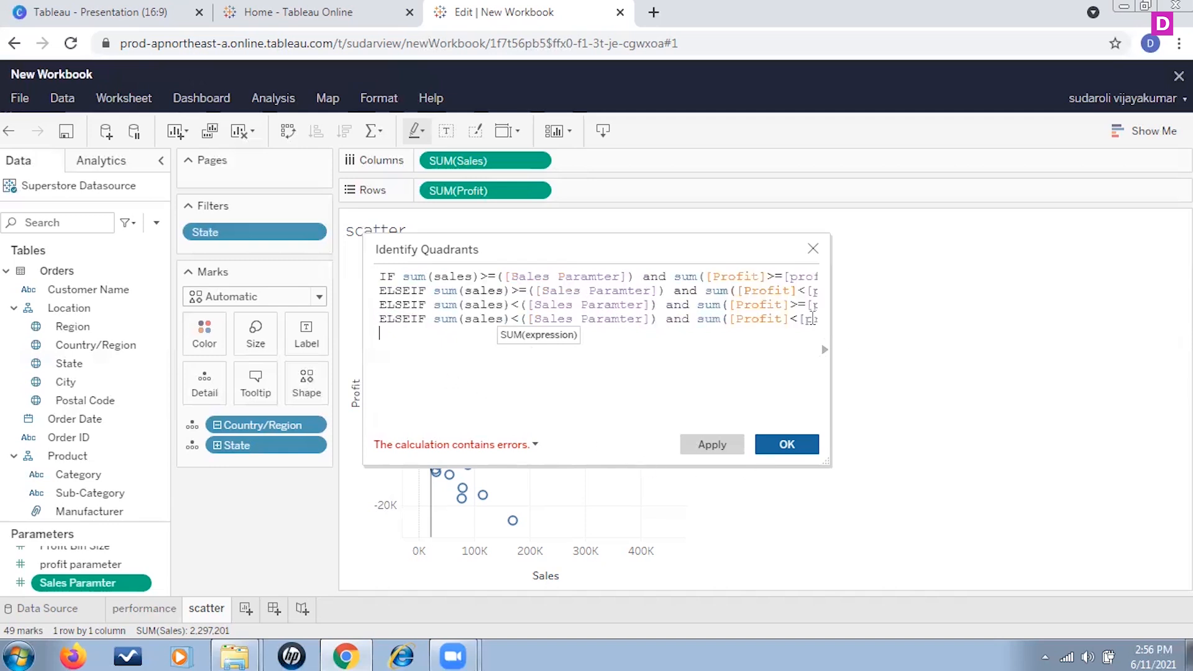
pyautogui.write('END')
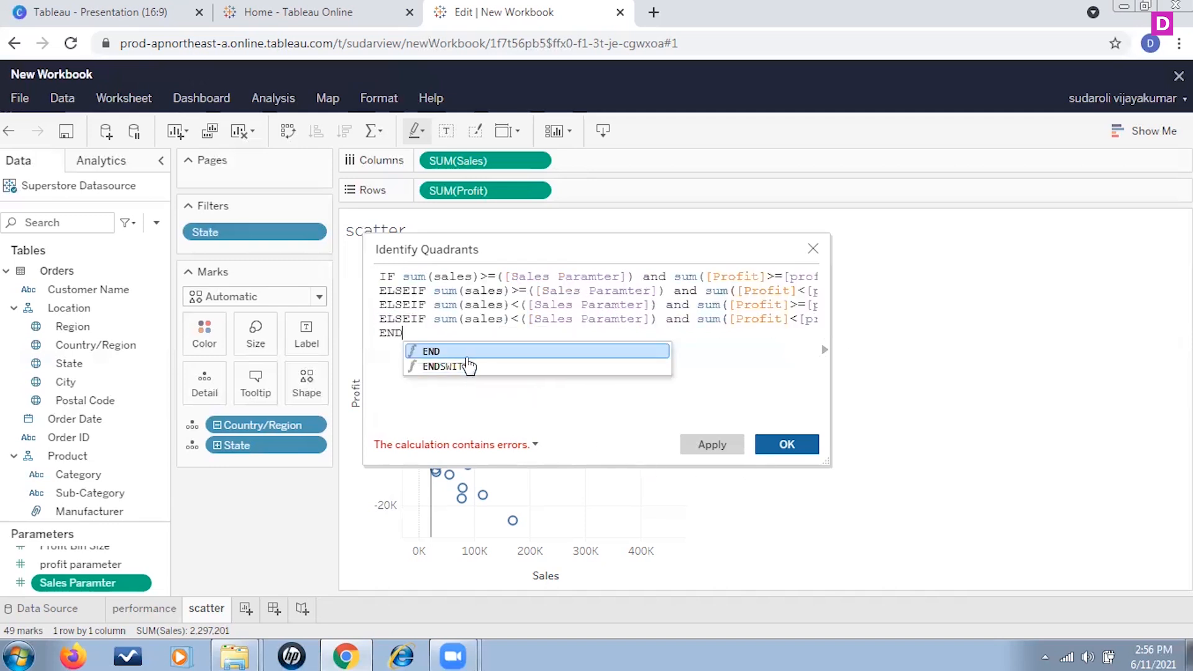
pyautogui.click(467, 353)
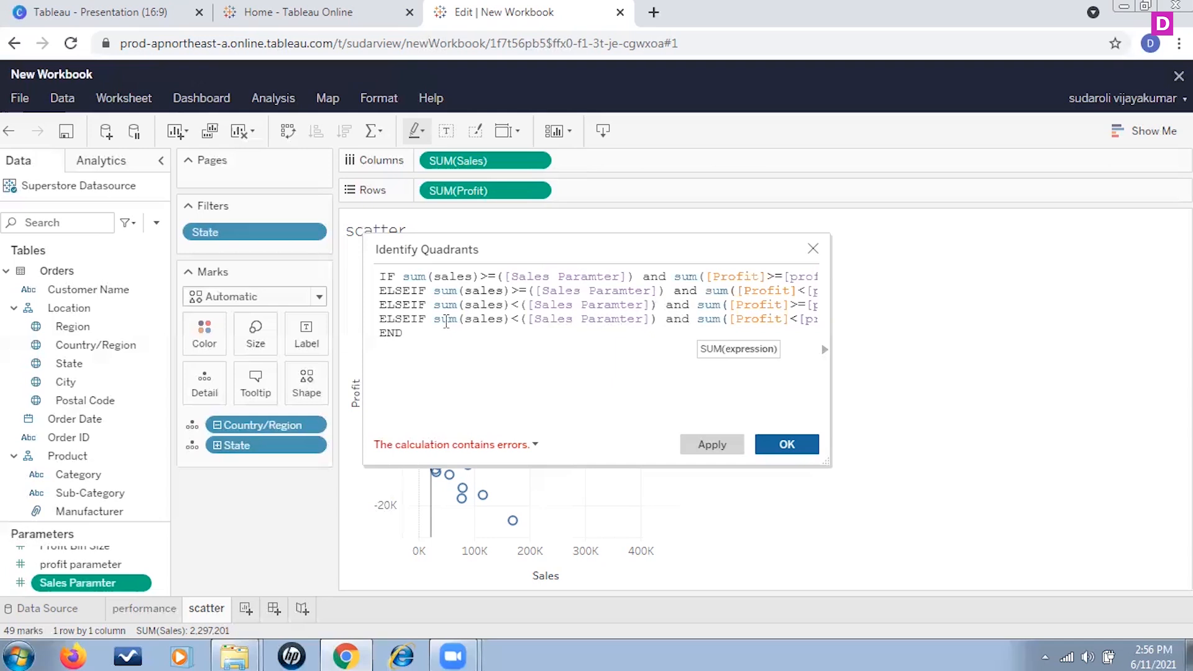
# Step: Add the missing closing parenthesis after [Profit] in each line's profit sum
pyautogui.click(535, 444)
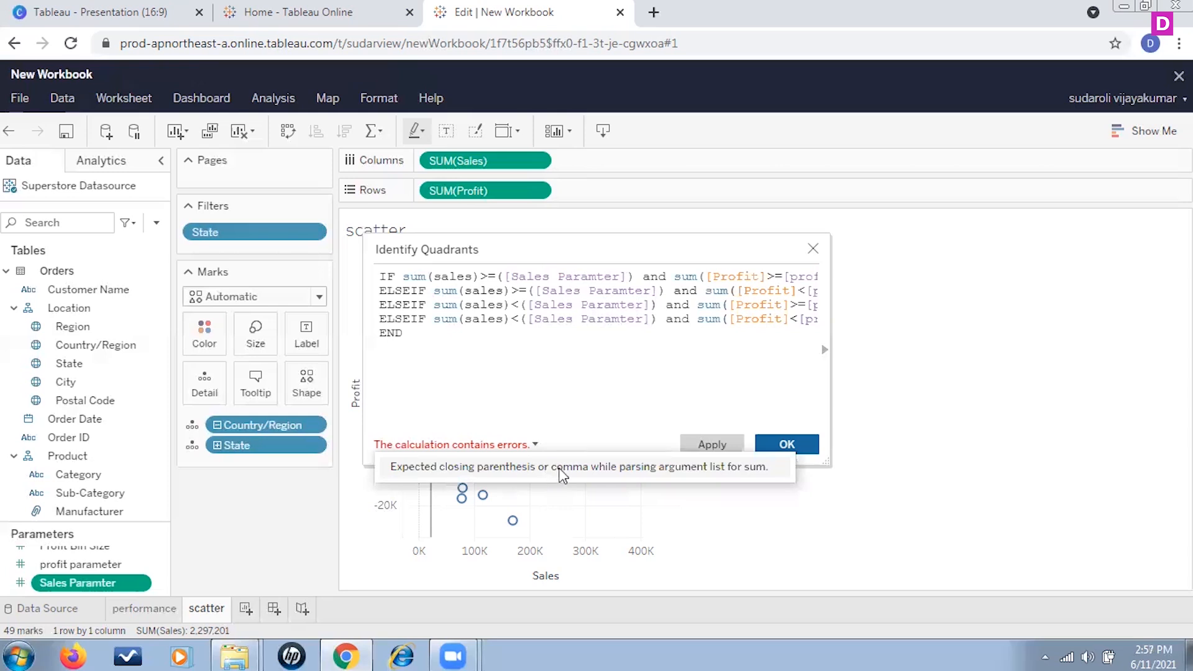
pyautogui.click(770, 279)
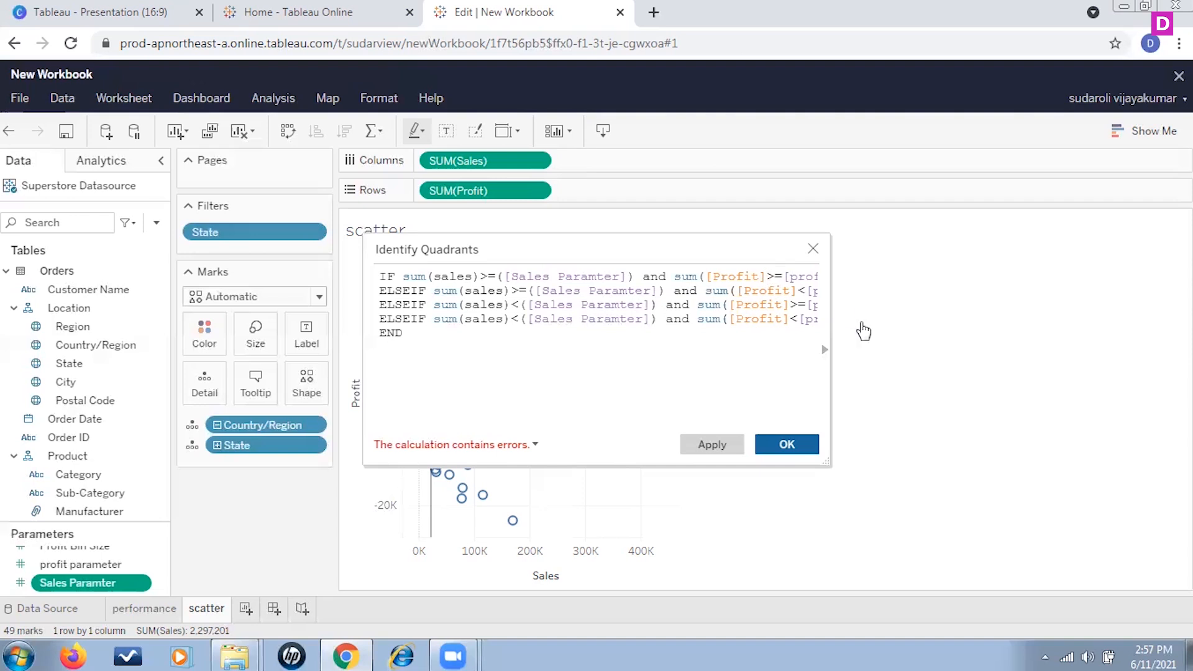
pyautogui.write(')')
pyautogui.press('Right')
pyautogui.press('Right')
pyautogui.write(')')
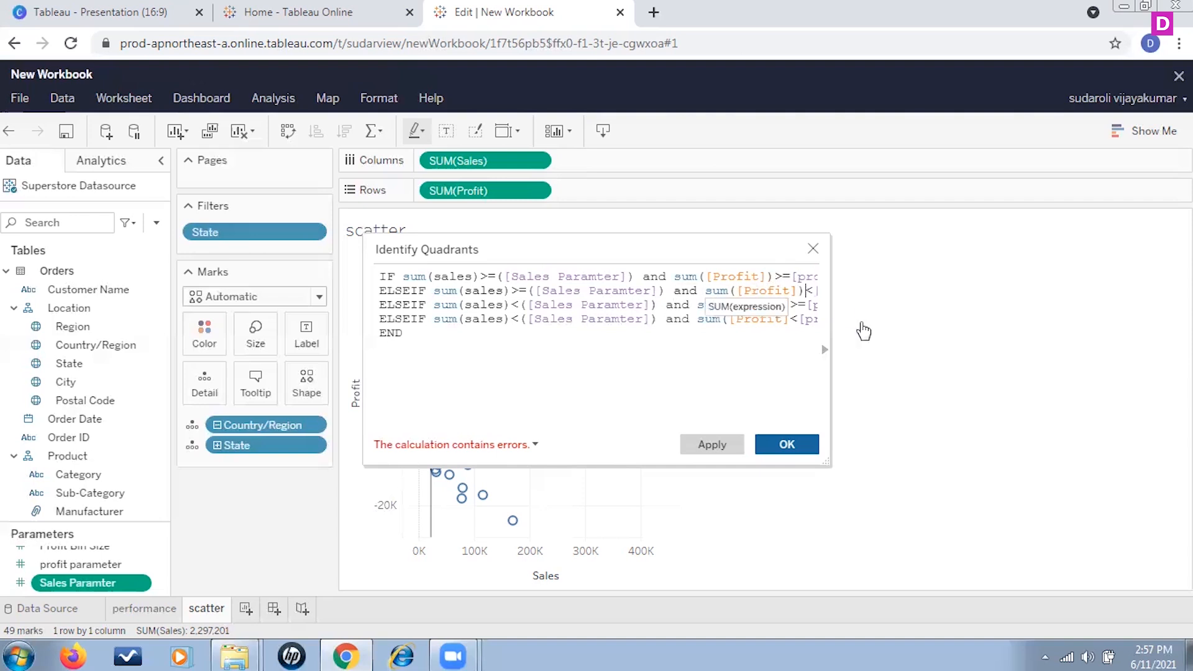
pyautogui.press('Down')
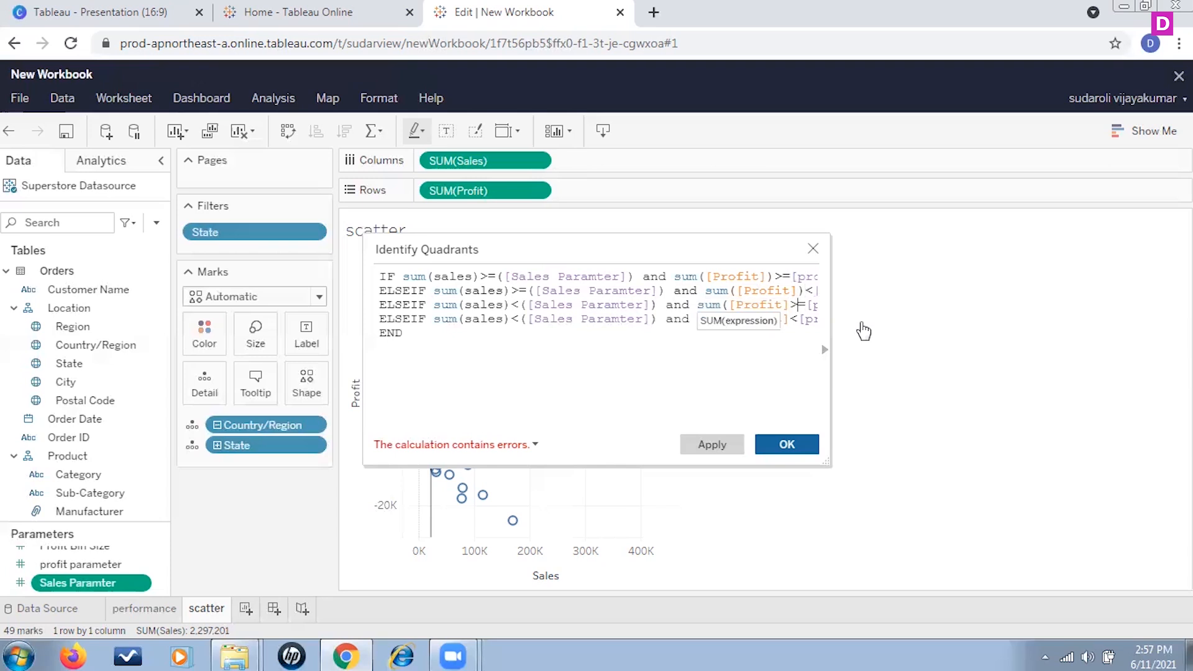
pyautogui.write(')')
pyautogui.press('Down')
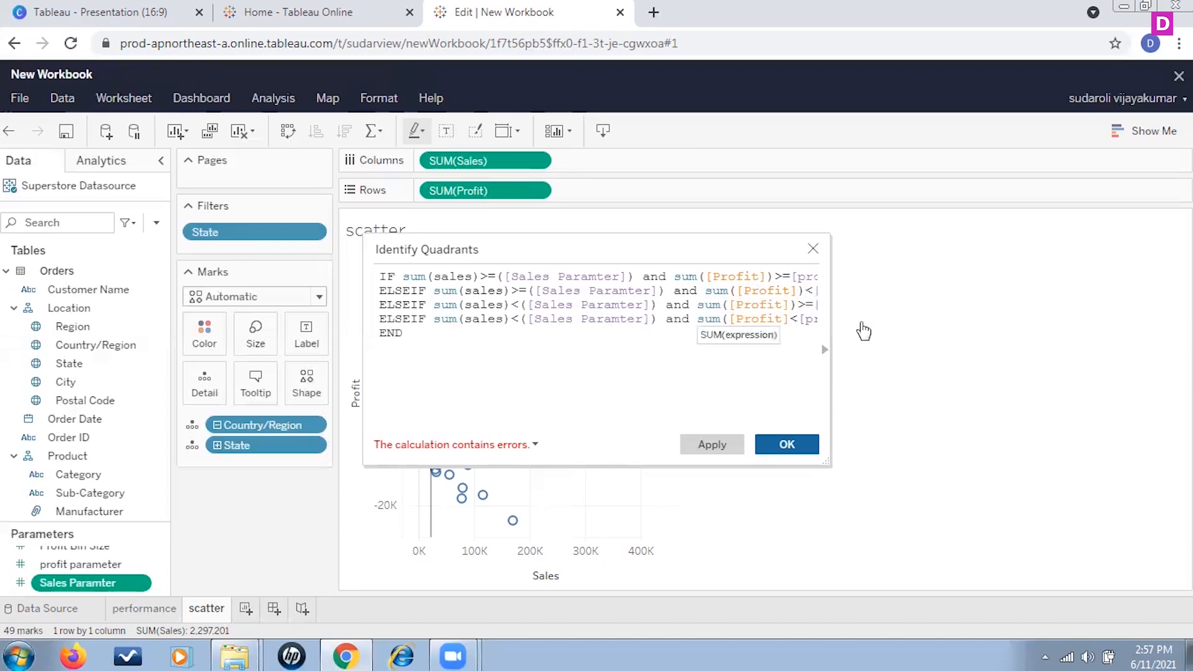
pyautogui.write(')')
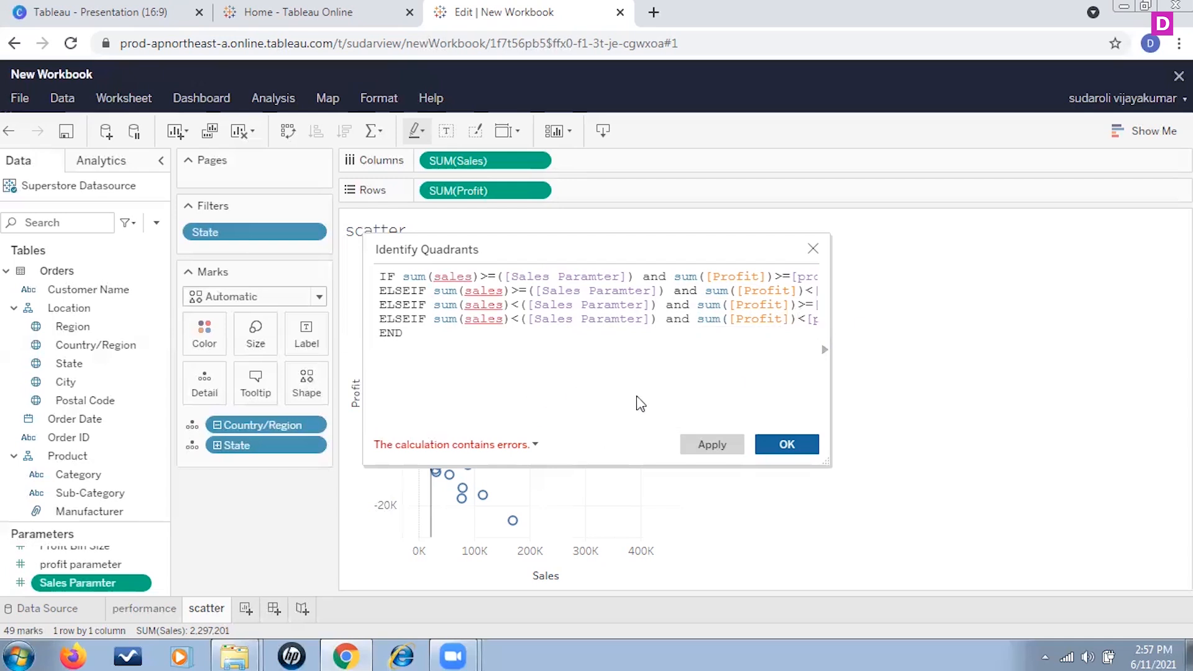
# Step: Replace sales with the [Sales] field inside sum() on the first and second lines
pyautogui.click(536, 444)
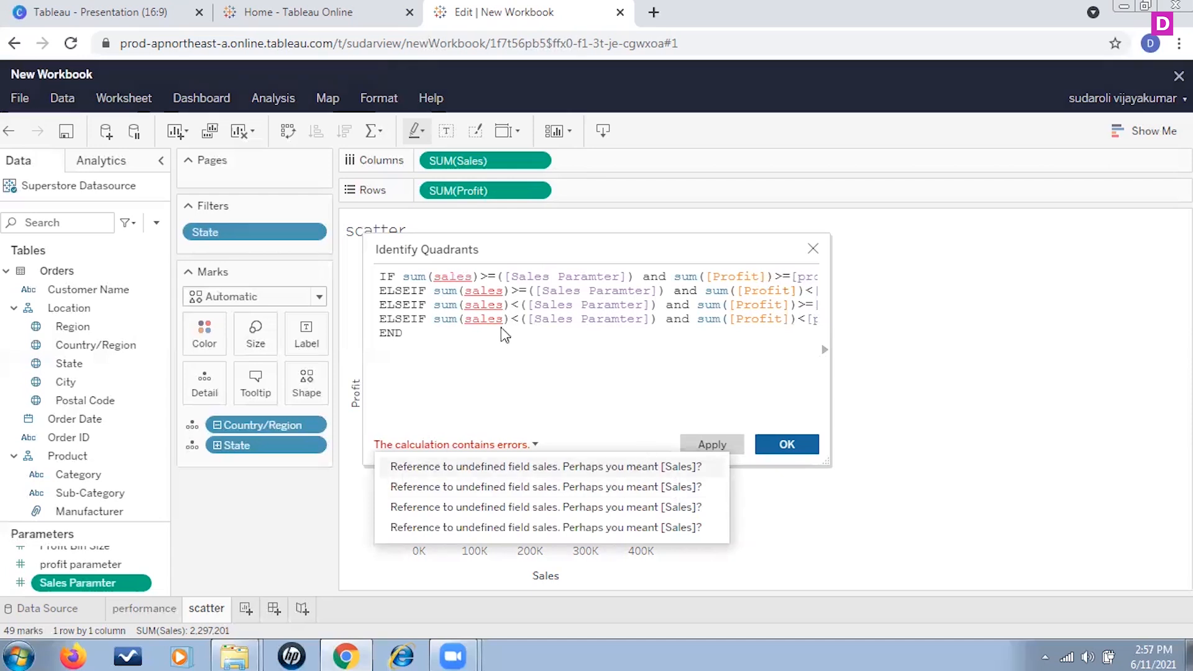
pyautogui.click(462, 275)
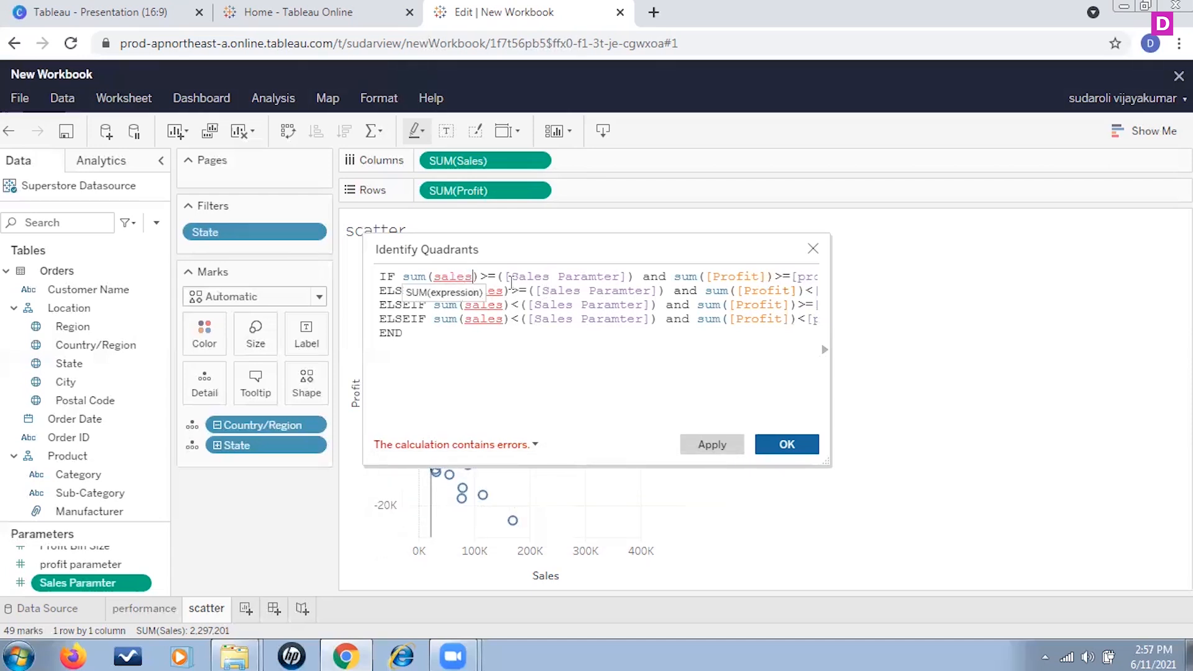
pyautogui.press('BackSpace')
pyautogui.press('BackSpace')
pyautogui.press('BackSpace')
pyautogui.press('BackSpace')
pyautogui.press('BackSpace')
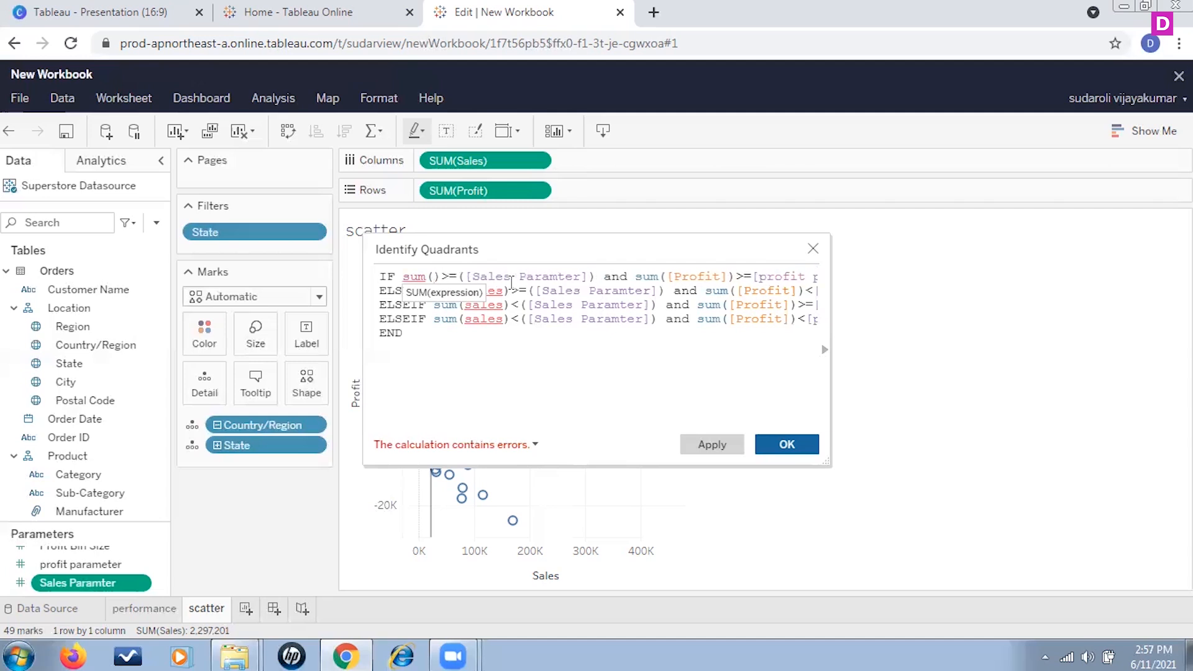
pyautogui.write('sal')
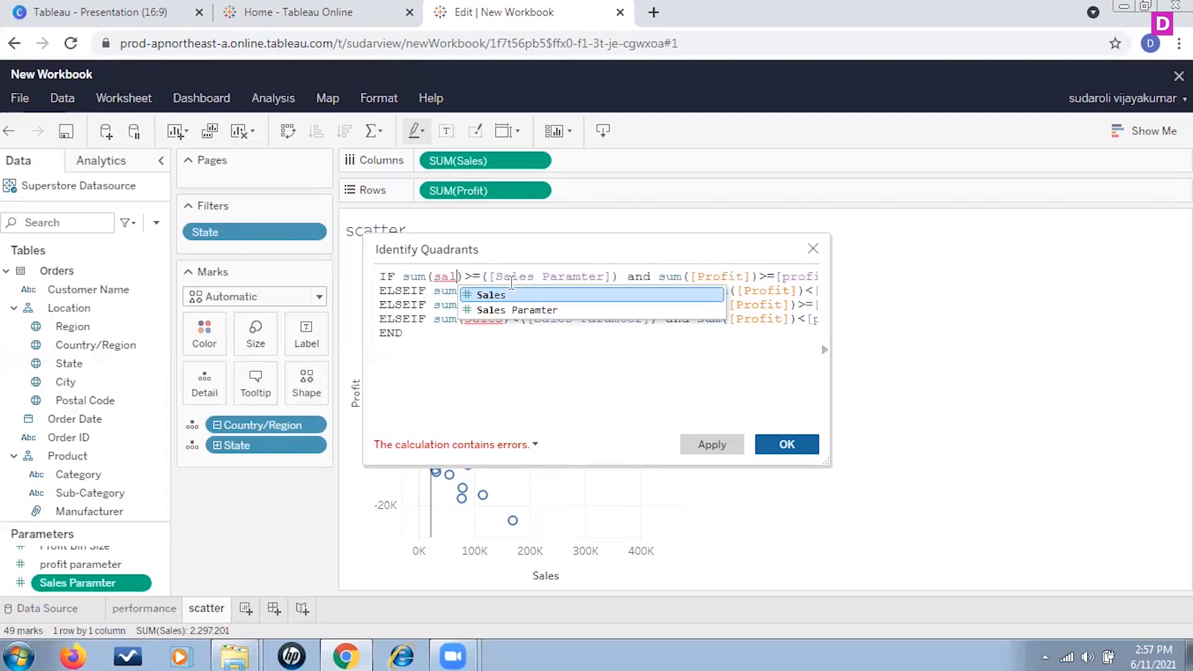
pyautogui.click(500, 292)
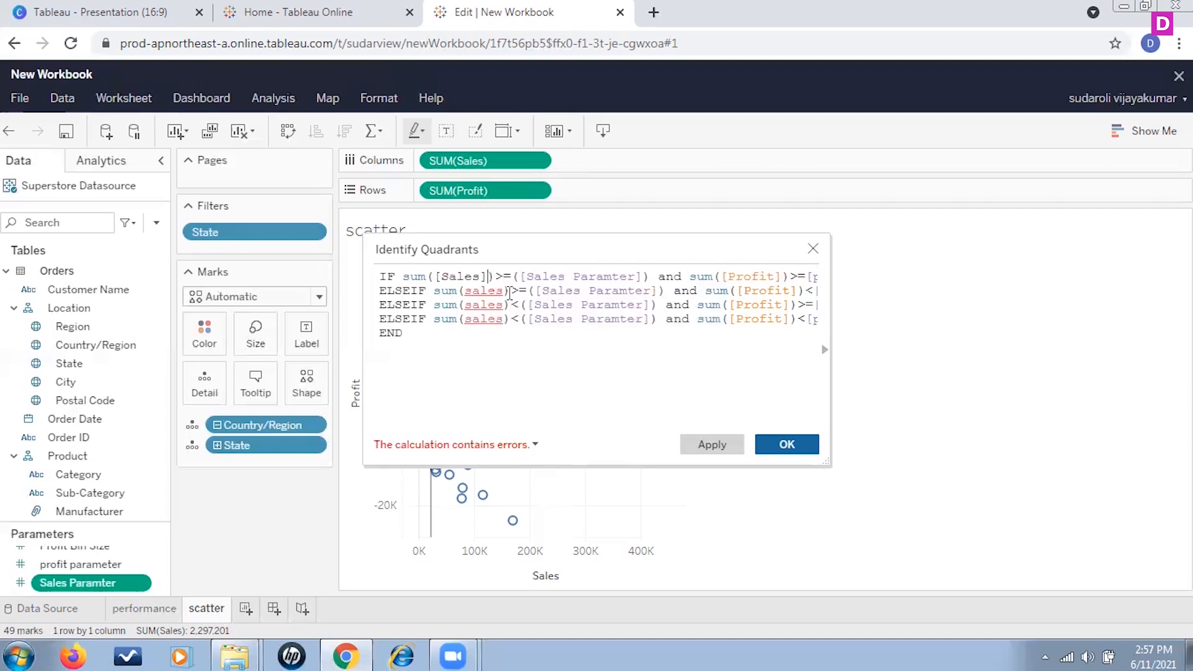
pyautogui.click(504, 290)
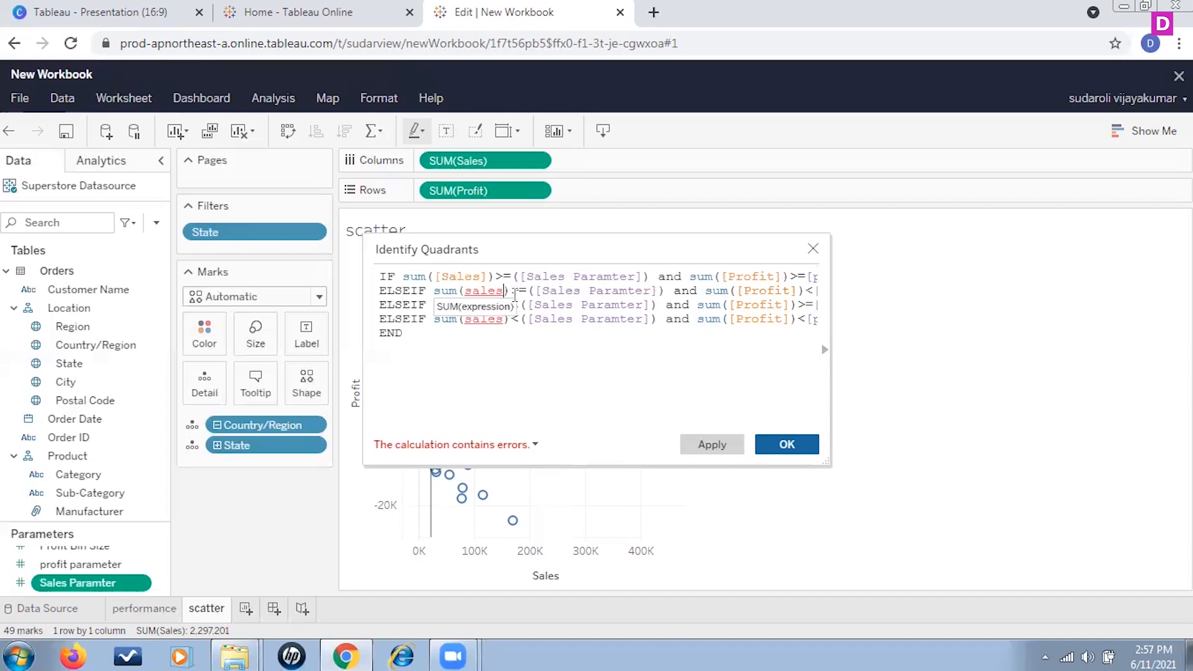
pyautogui.press('BackSpace')
pyautogui.press('BackSpace')
pyautogui.press('BackSpace')
pyautogui.press('BackSpace')
pyautogui.press('BackSpace')
pyautogui.press('BackSpace')
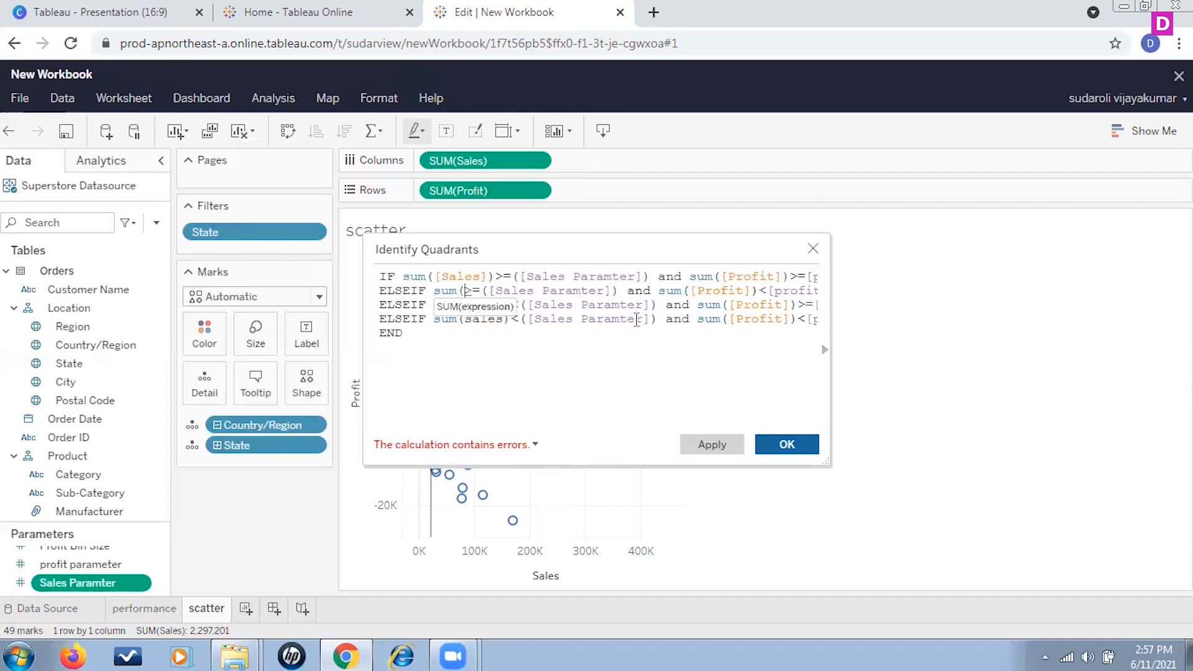
pyautogui.write('sale')
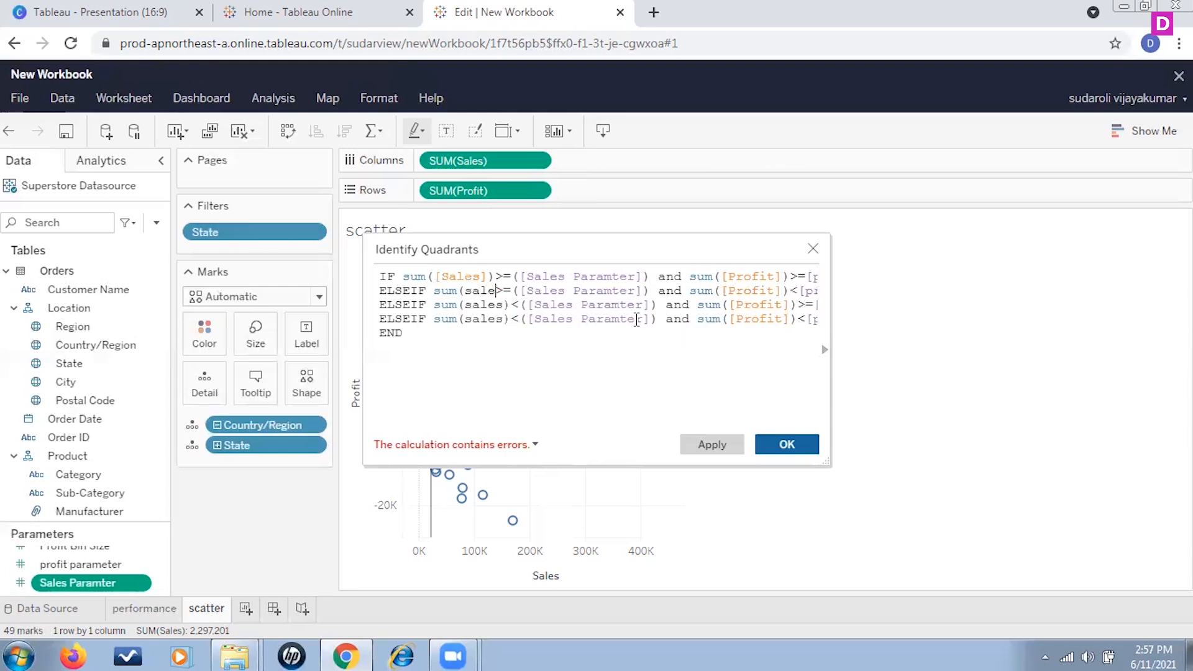
pyautogui.click(529, 308)
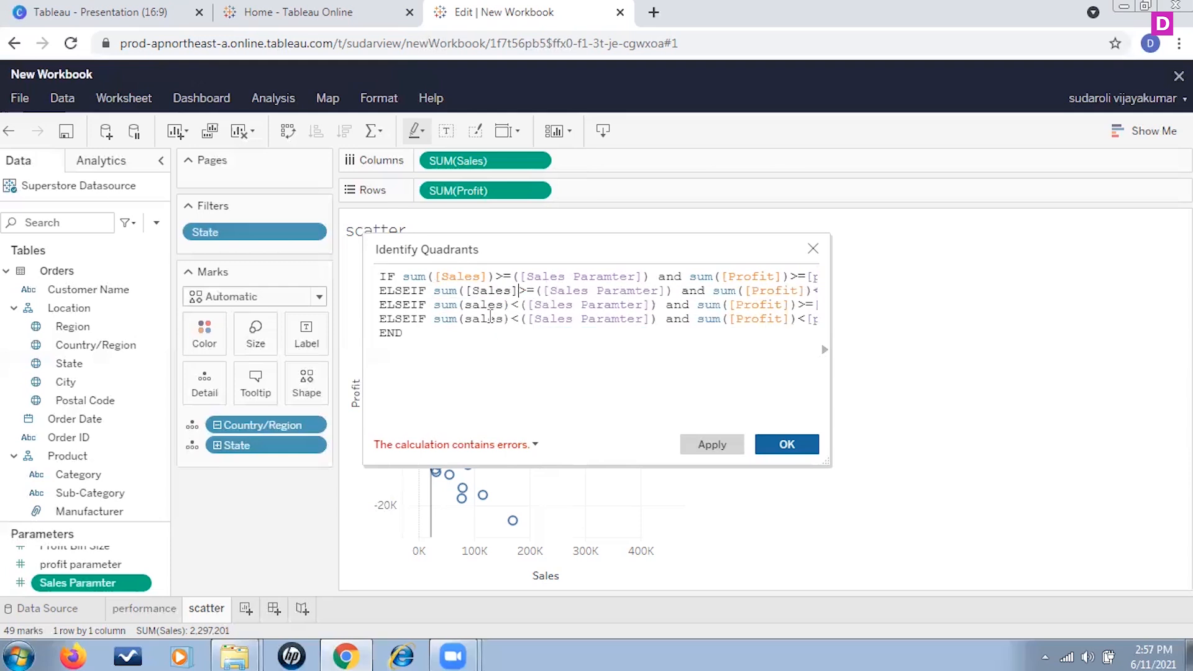
# Step: Replace sales with the [Sales] field inside sum() on the third and fourth lines
pyautogui.click(506, 304)
pyautogui.press('BackSpace')
pyautogui.press('BackSpace')
pyautogui.press('BackSpace')
pyautogui.press('BackSpace')
pyautogui.press('BackSpace')
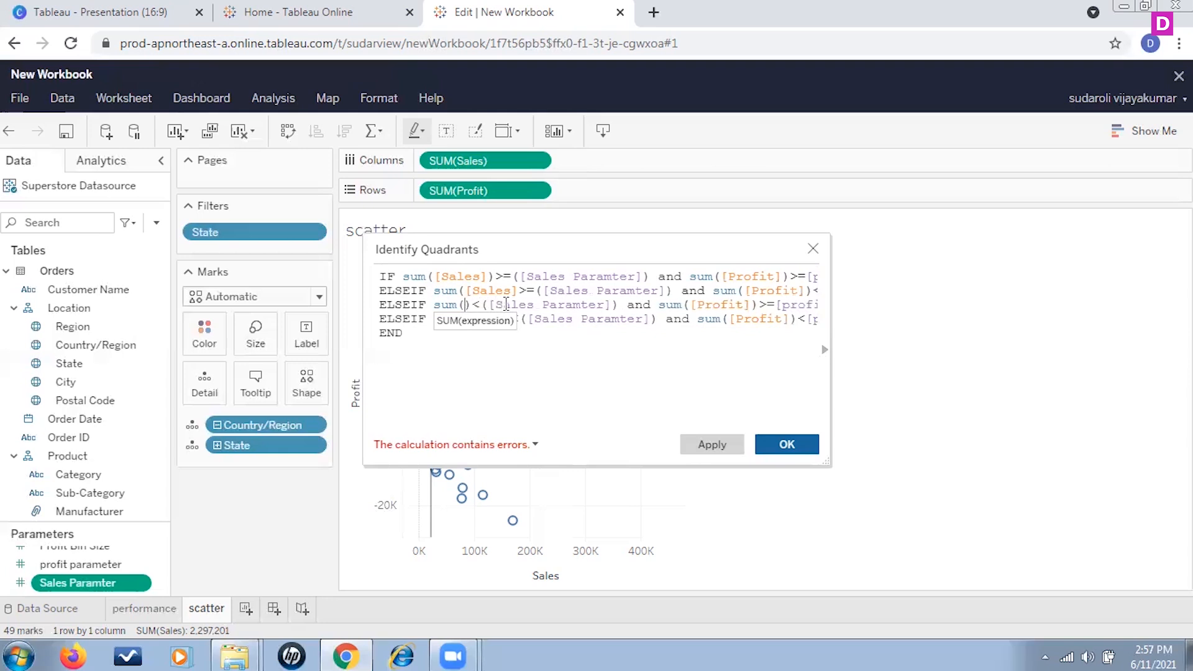
pyautogui.write('sales')
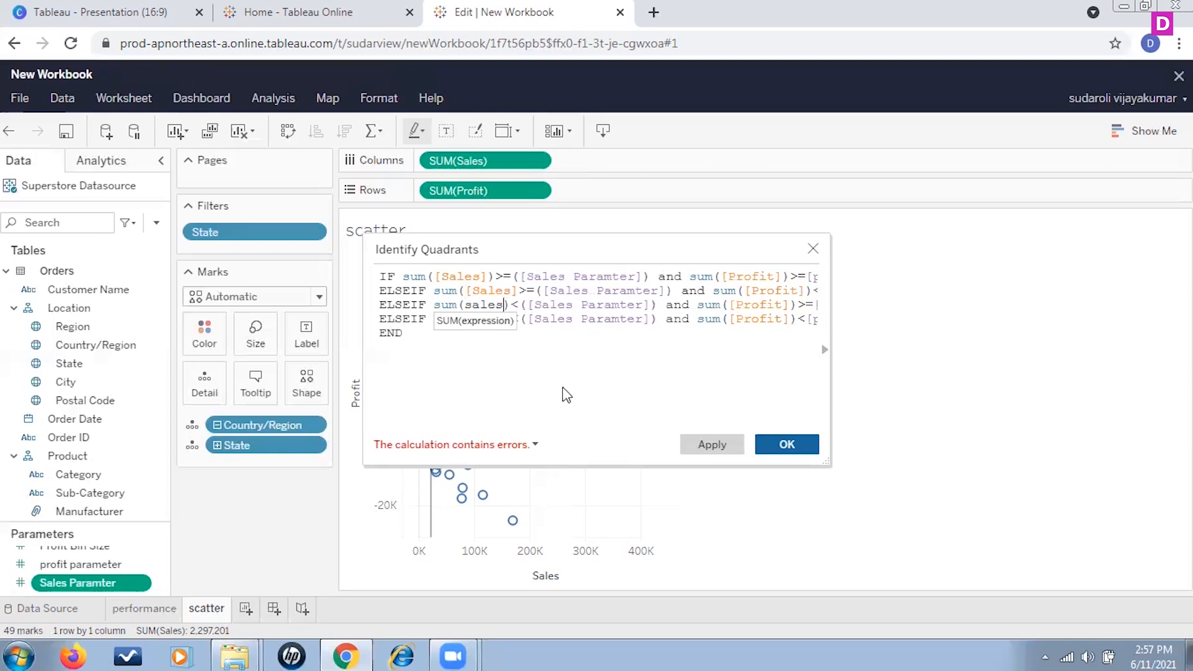
pyautogui.press('Return')
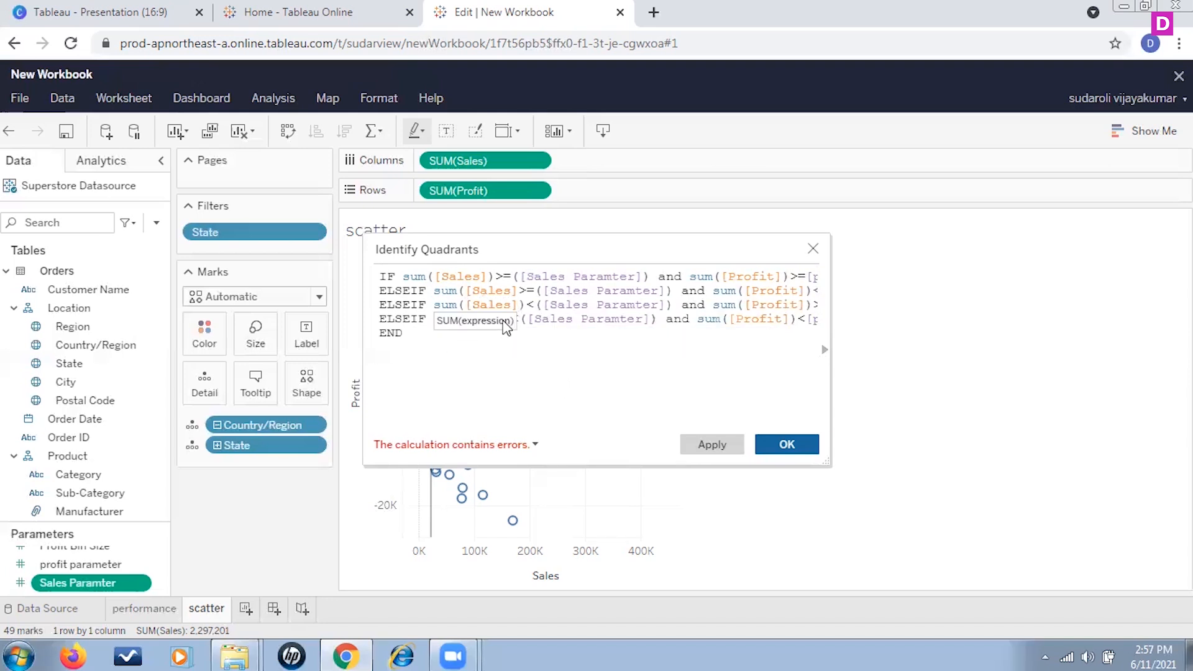
pyautogui.click(513, 386)
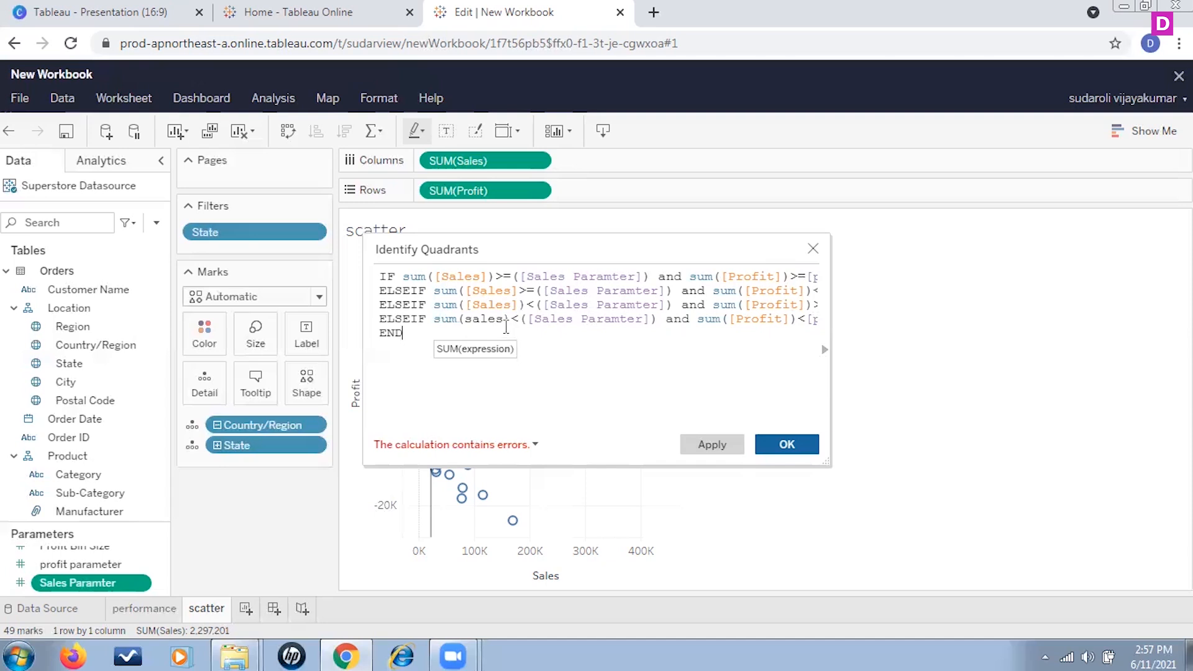
pyautogui.click(505, 318)
pyautogui.press('BackSpace')
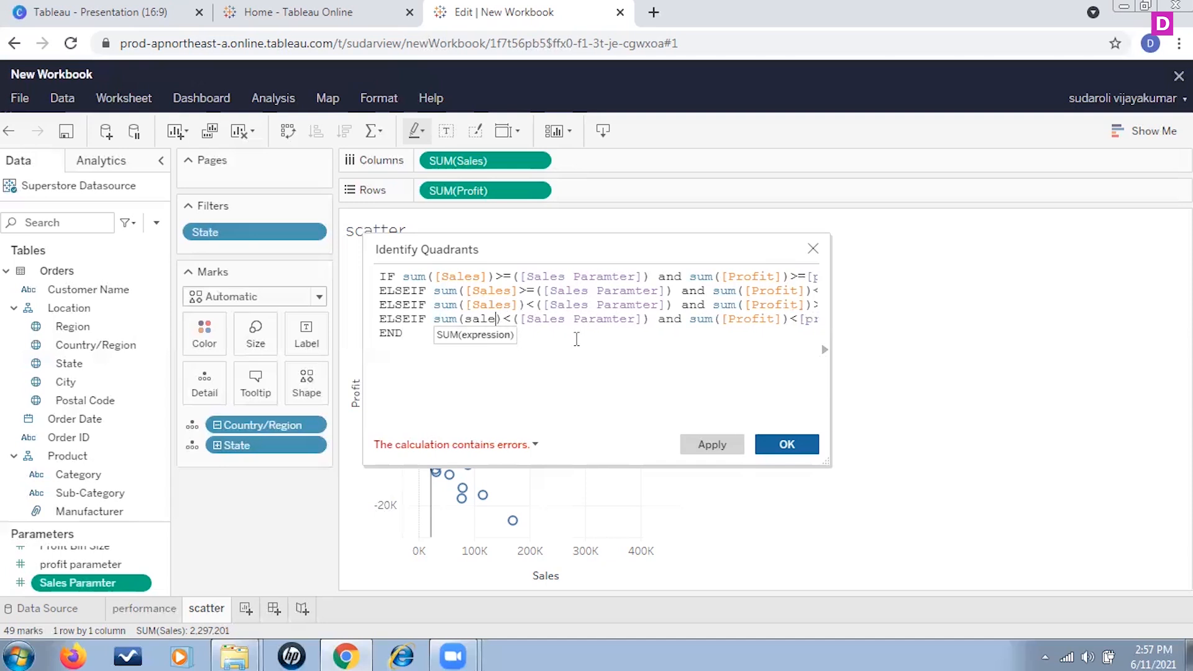
pyautogui.press('BackSpace')
pyautogui.press('BackSpace')
pyautogui.press('BackSpace')
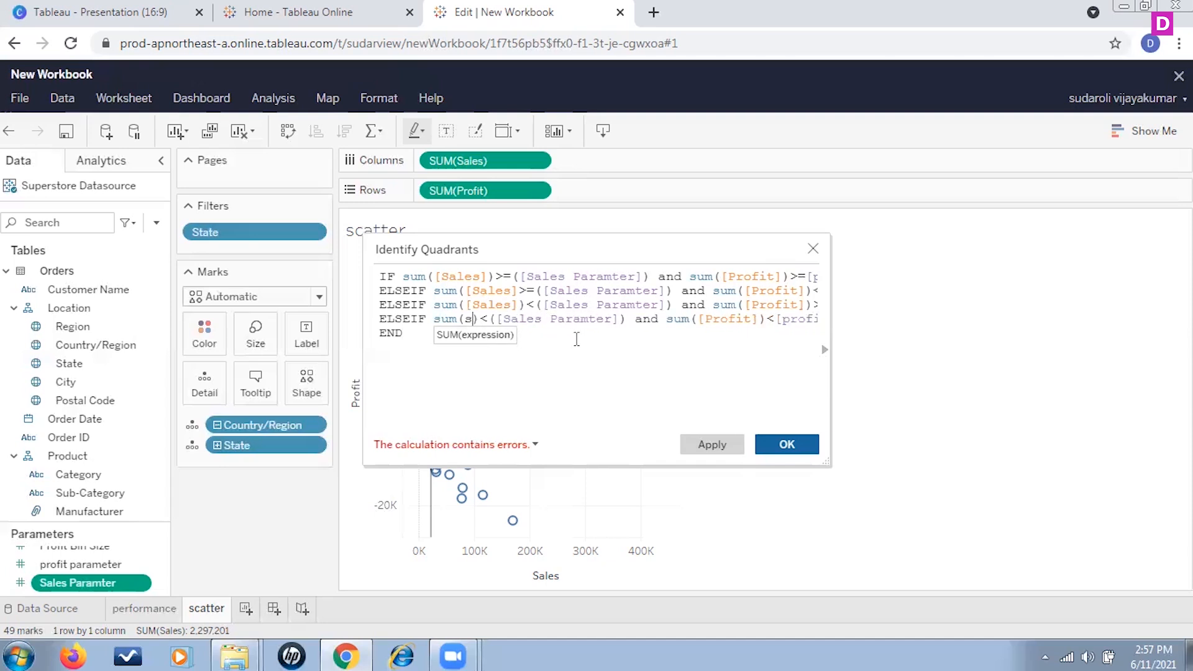
pyautogui.write('ales')
pyautogui.press('Return')
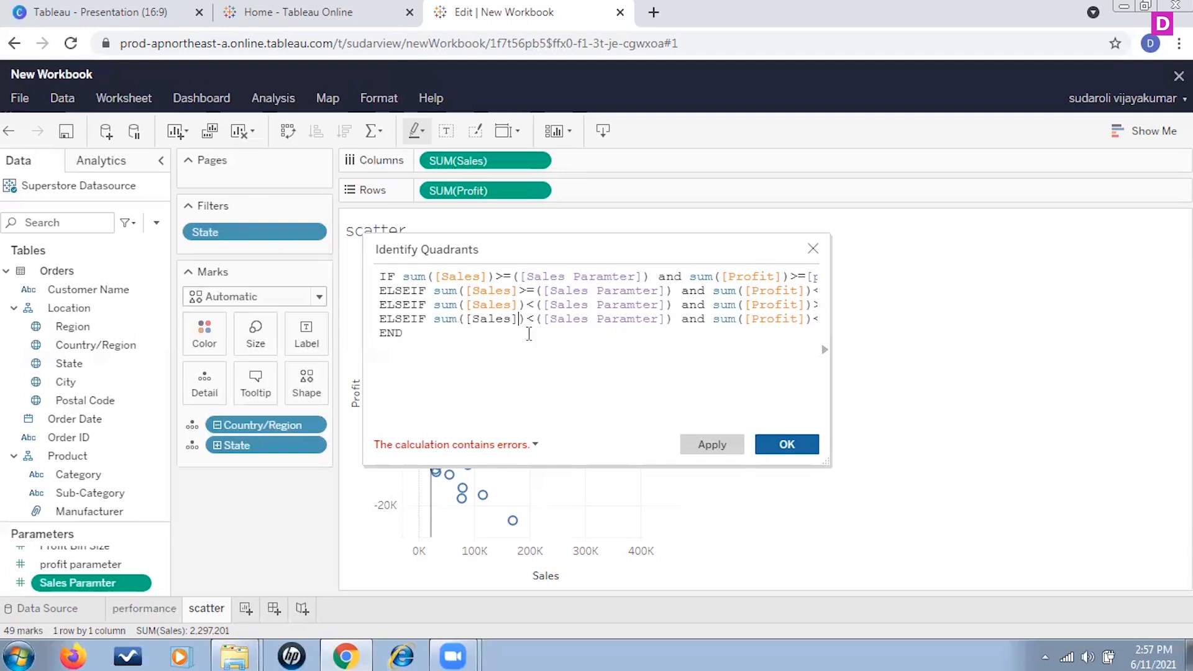
# Step: Review the remaining calculation error message
pyautogui.click(536, 446)
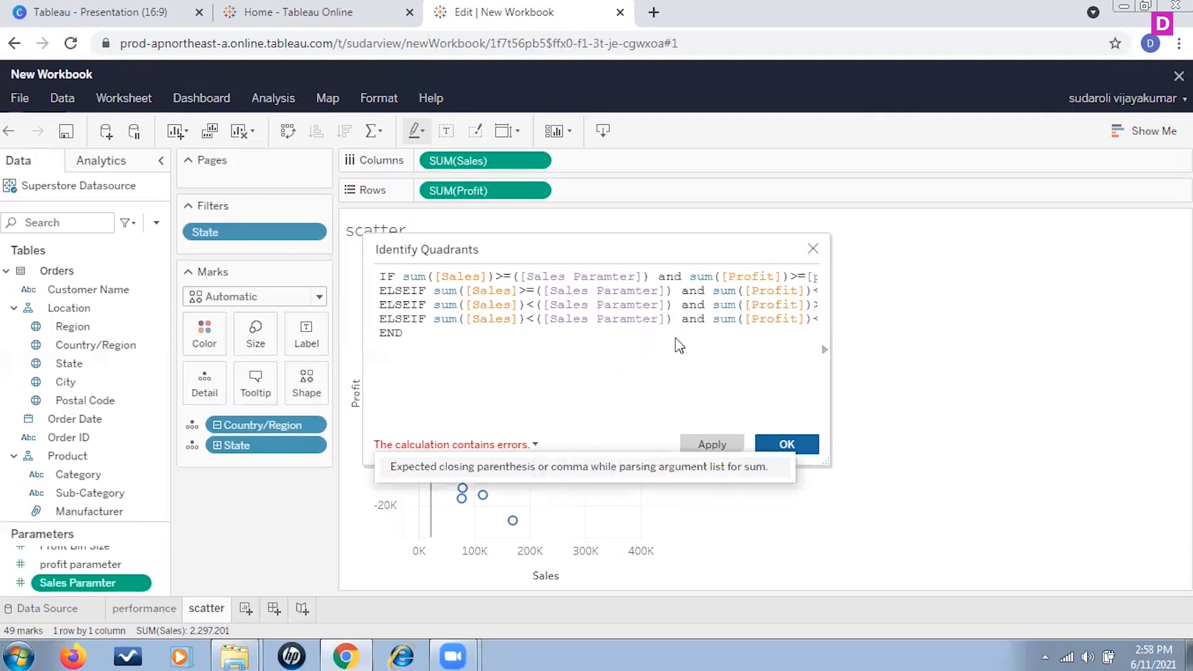
pyautogui.click(520, 297)
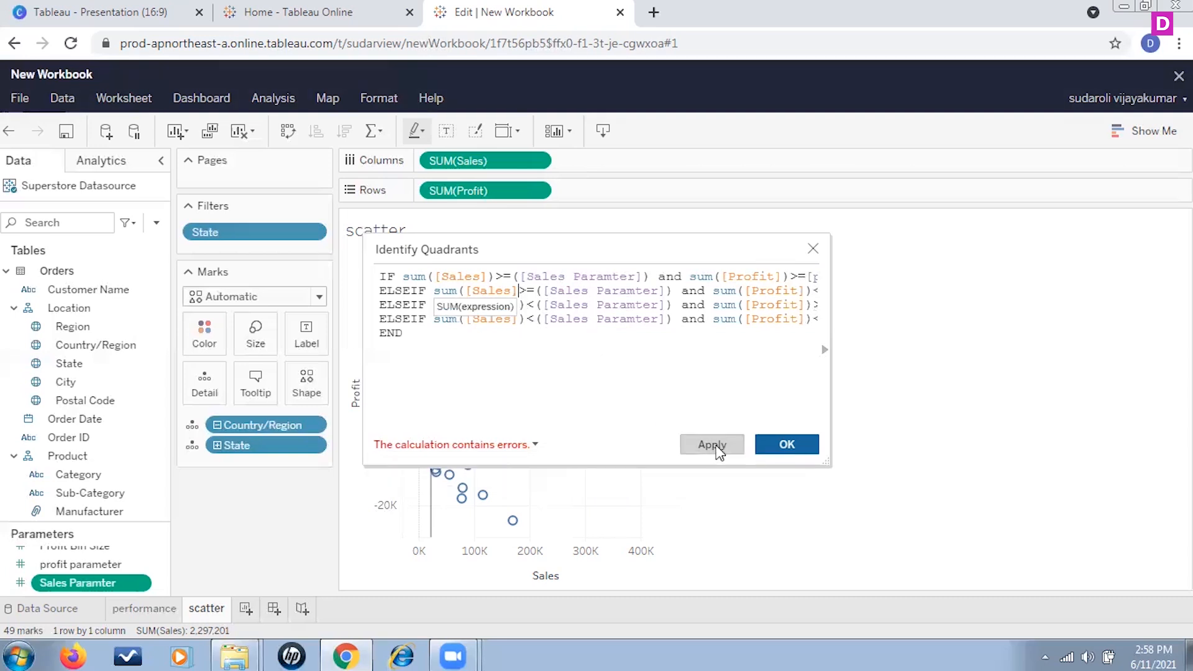
# Step: Add the missing closing parenthesis after [Sales] on the second line and save the Identify Quadrants calculation
pyautogui.write(')')
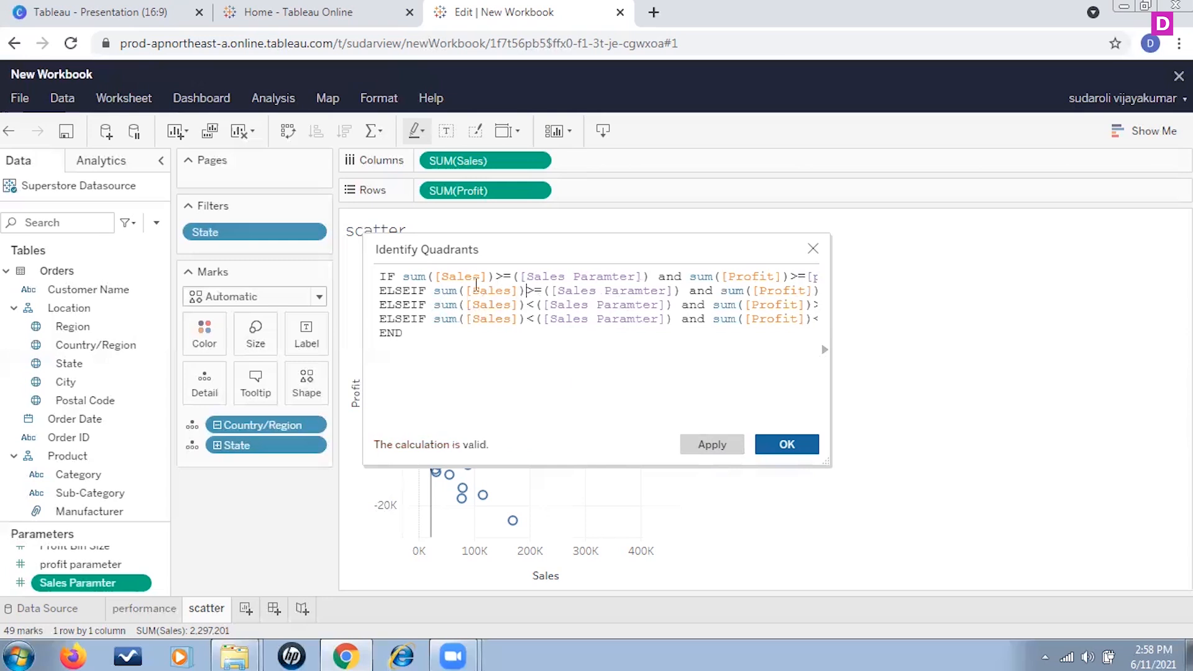
pyautogui.click(531, 334)
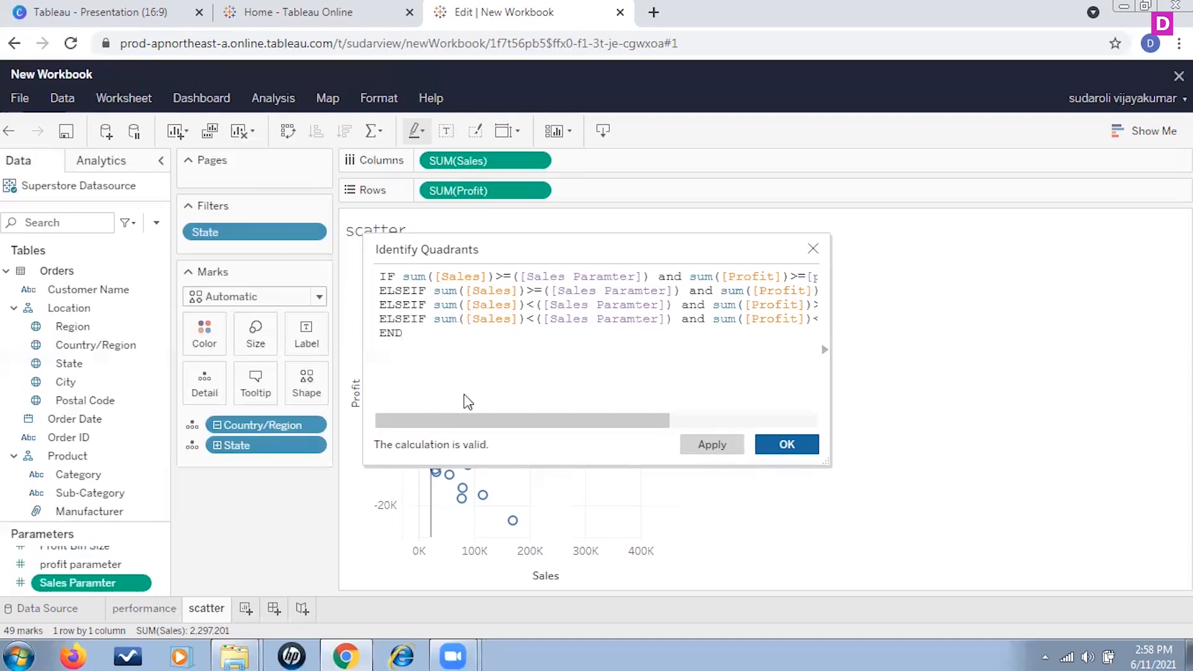
pyautogui.moveTo(491, 421); pyautogui.dragTo(385, 399)
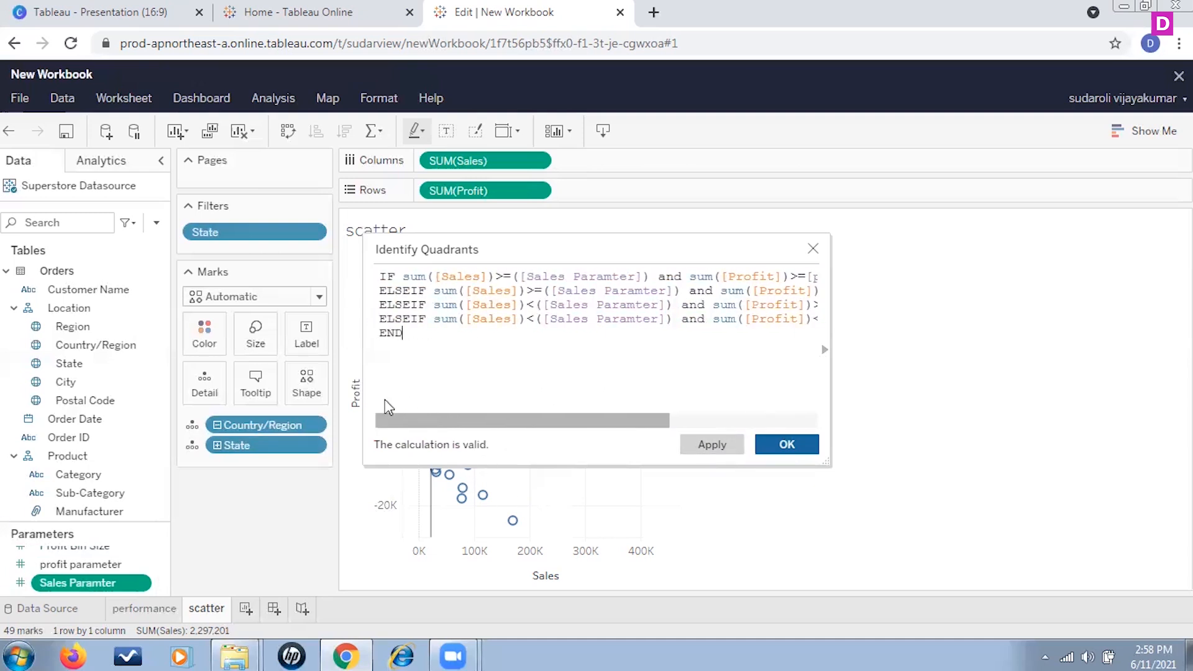
pyautogui.click(786, 445)
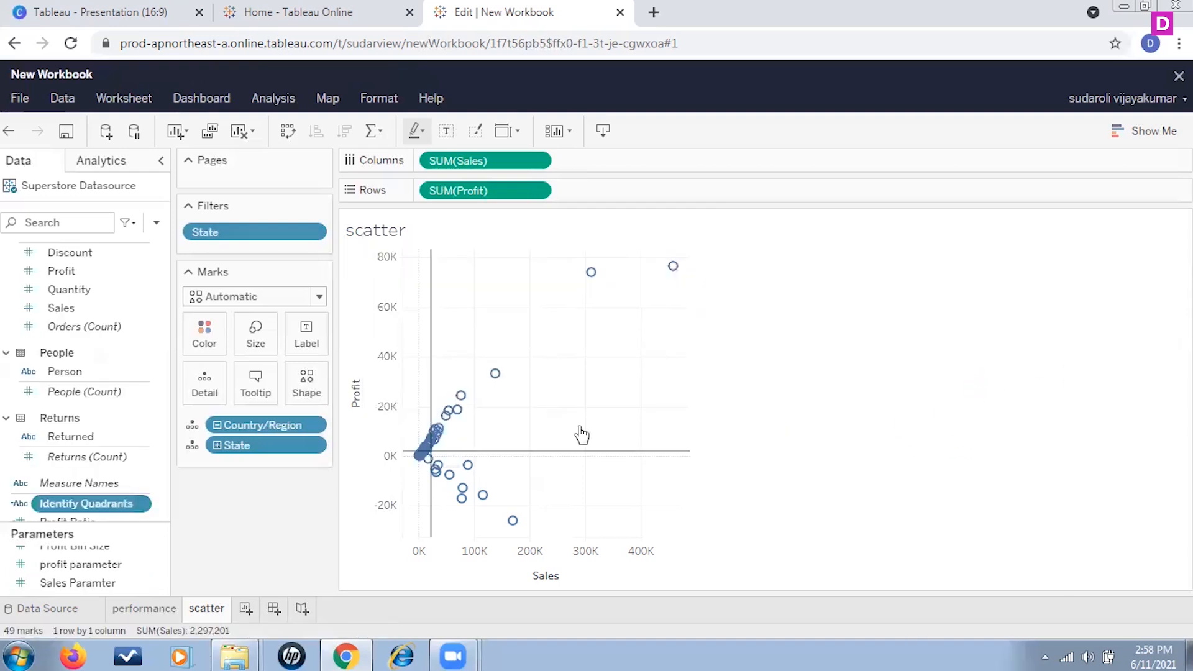
# Step: Add the Identify Quadrants field to the Marks card and use it as the Color encoding
pyautogui.scroll(-2, 136, 422)
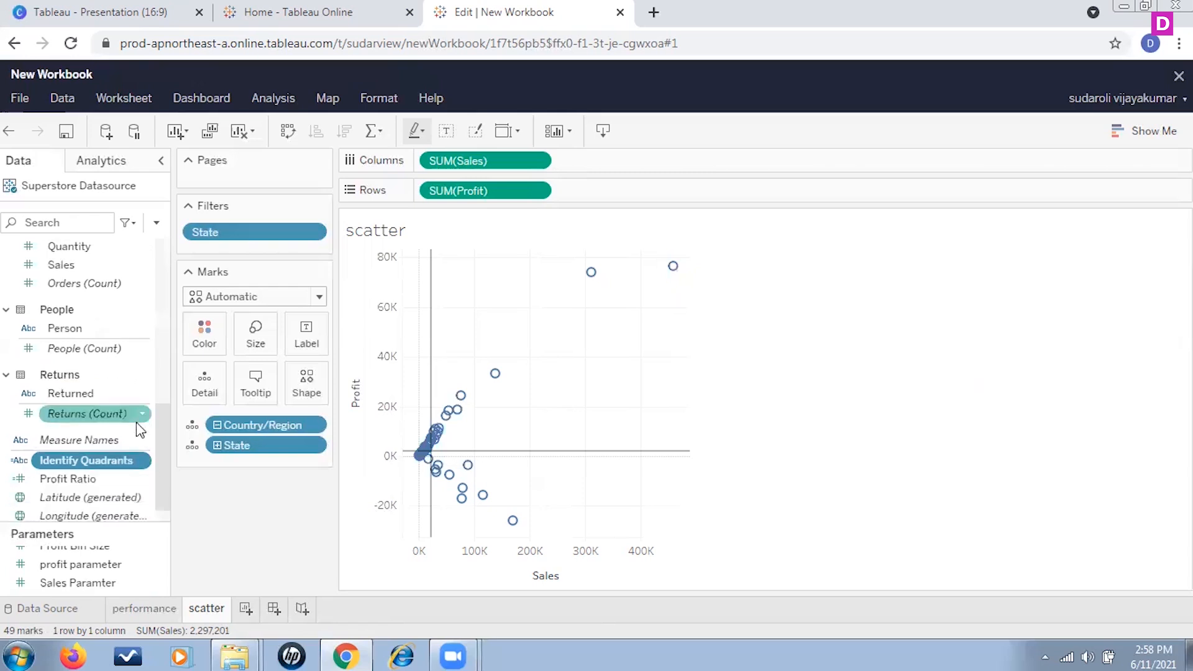
pyautogui.scroll(-1, 136, 422)
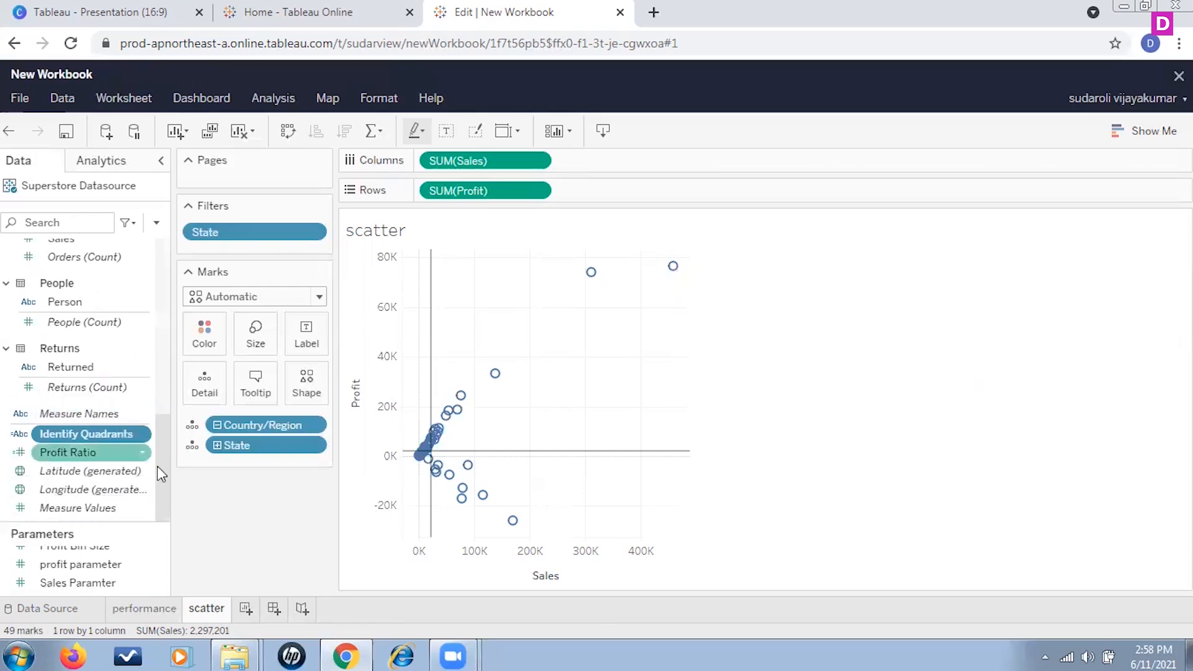
pyautogui.moveTo(103, 433); pyautogui.dragTo(254, 465)
pyautogui.click(95, 432)
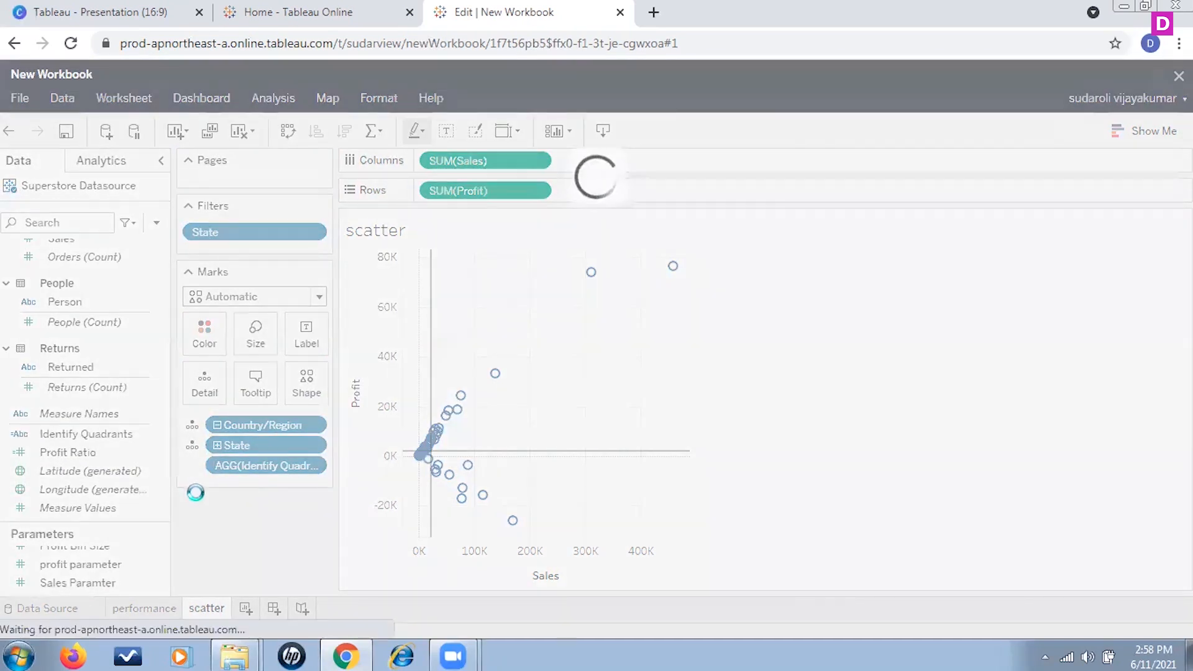
pyautogui.click(195, 467)
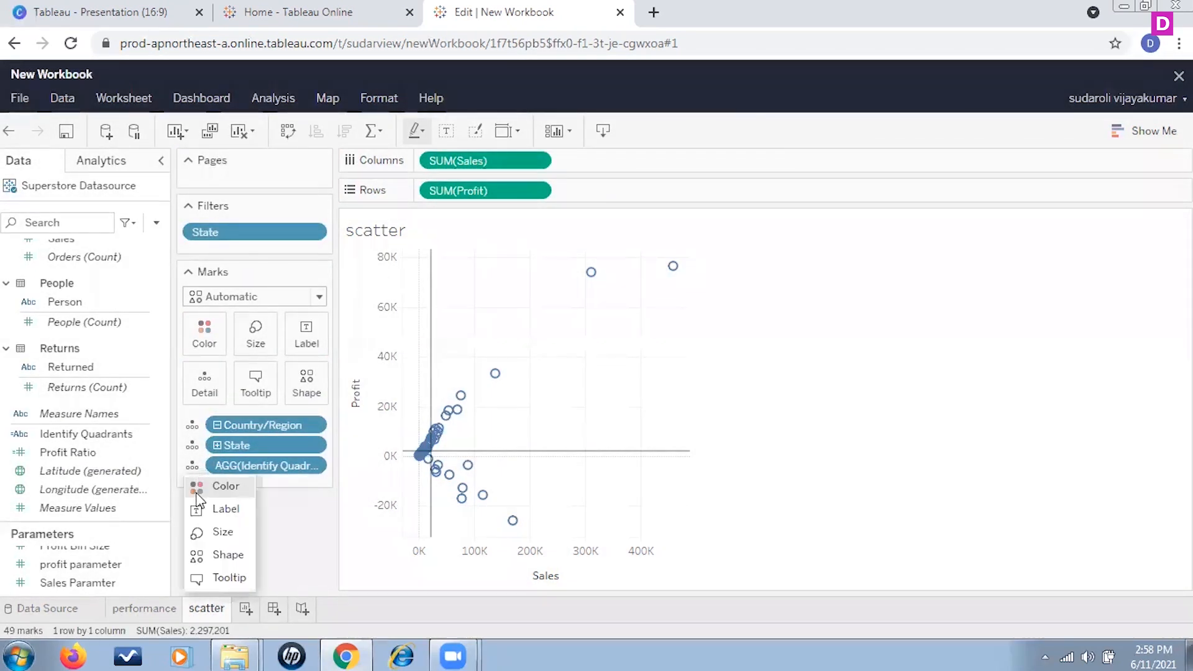
pyautogui.click(214, 485)
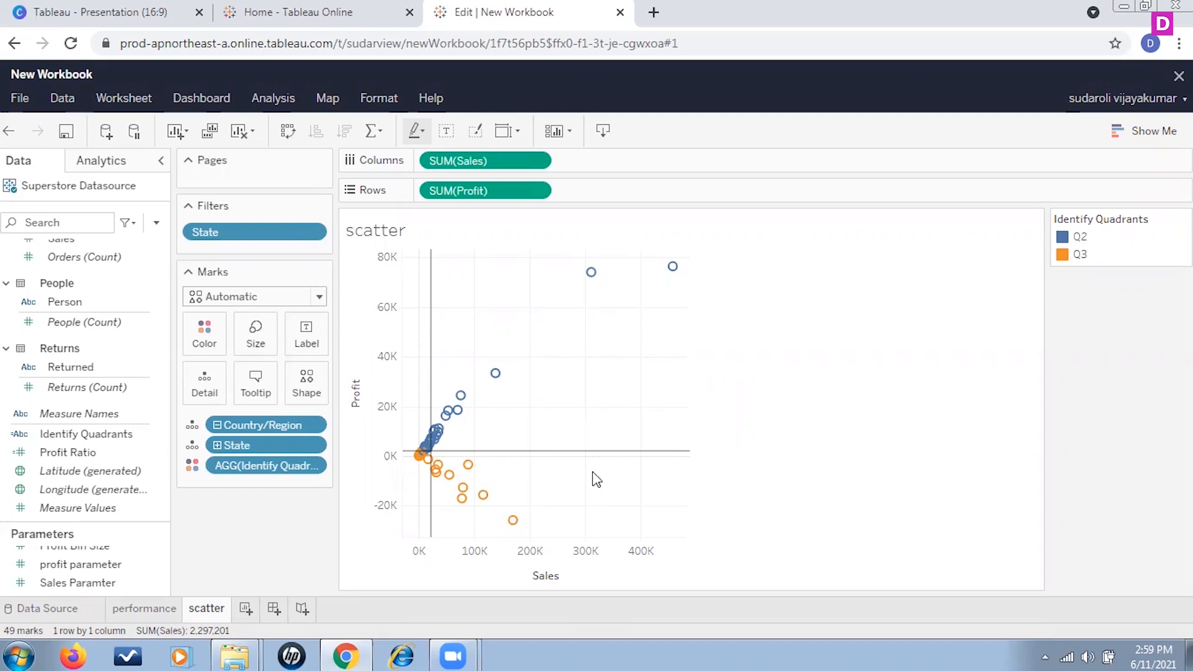
# Step: Open the edit dialogs of the profit parameter and Sales Paramter to examine their current values, closing without changes
pyautogui.scroll(-1, 158, 561)
pyautogui.scroll(1, 156, 578)
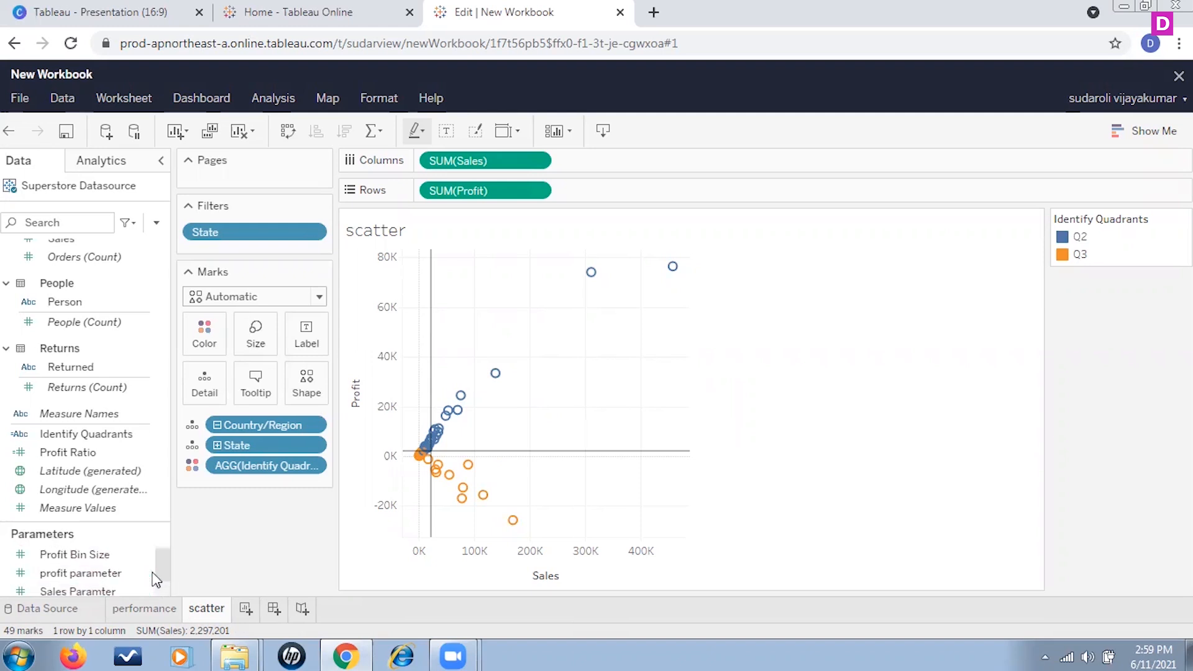
pyautogui.click(138, 574)
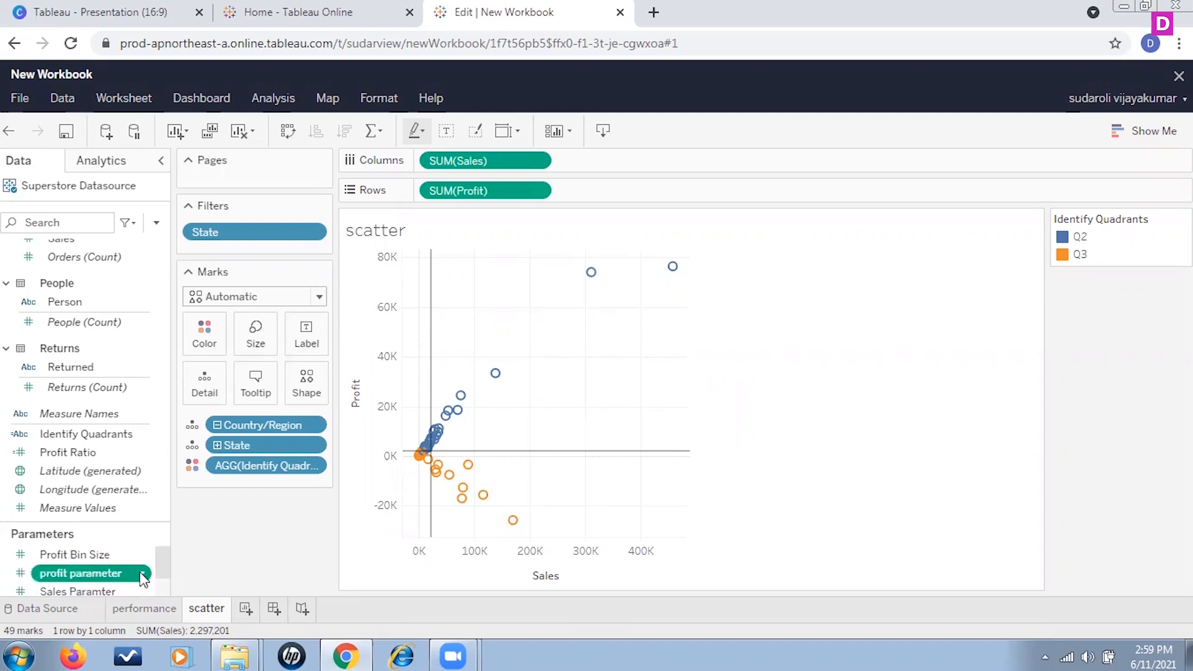
pyautogui.click(142, 574)
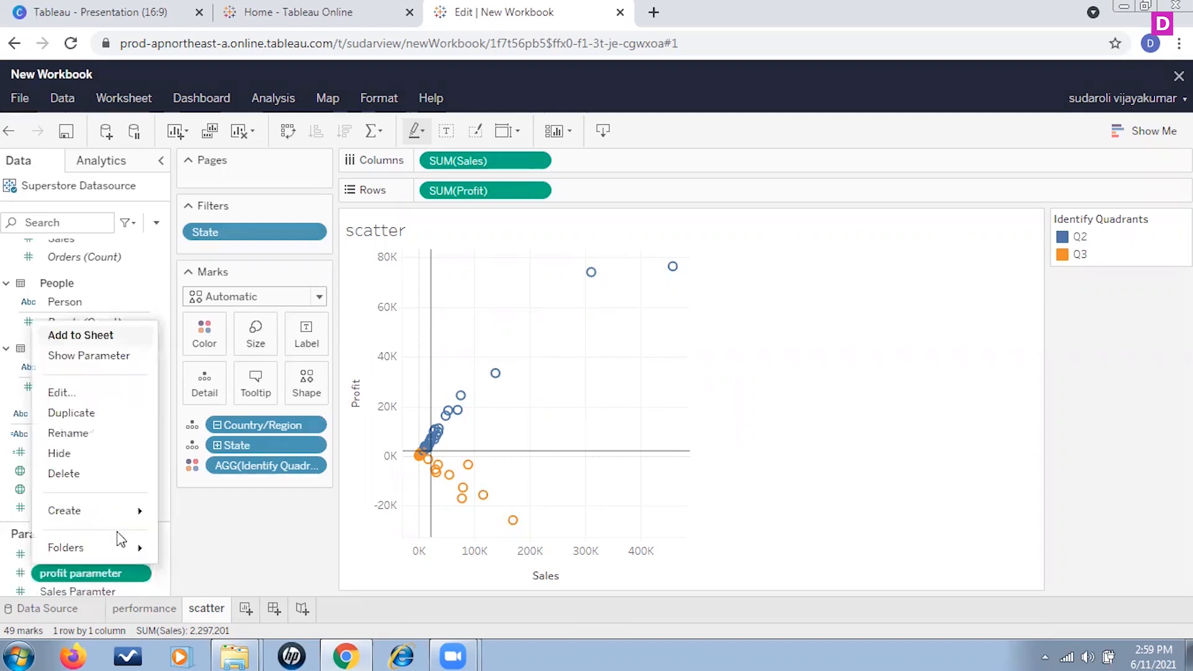
pyautogui.click(60, 393)
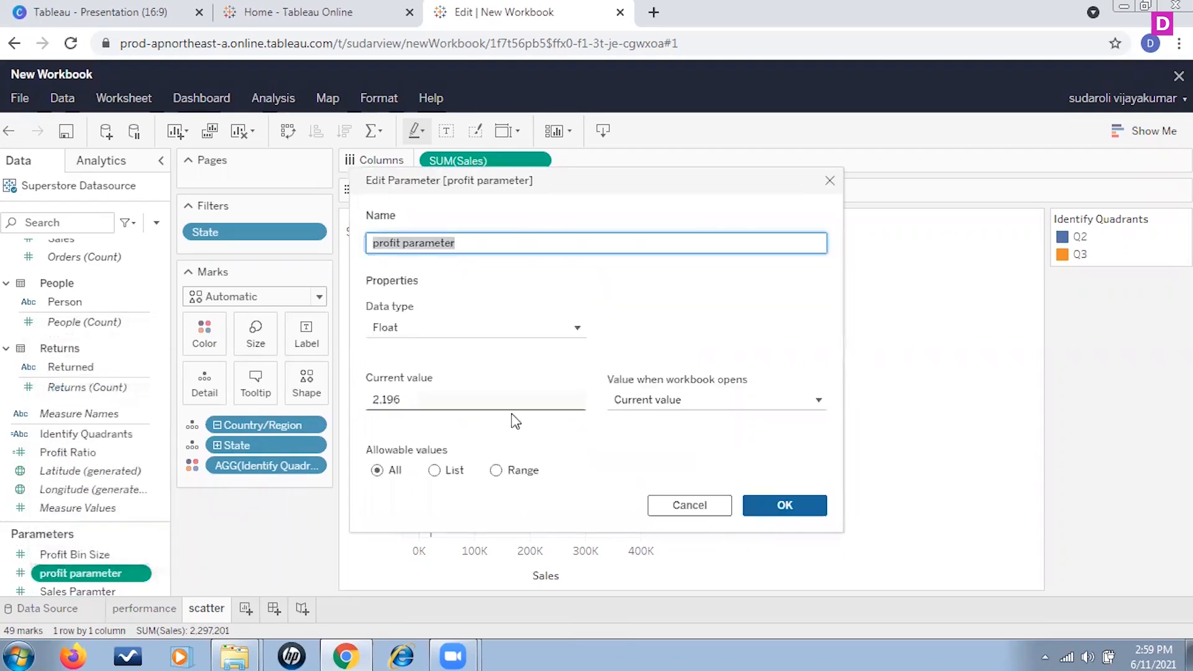
pyautogui.click(428, 405)
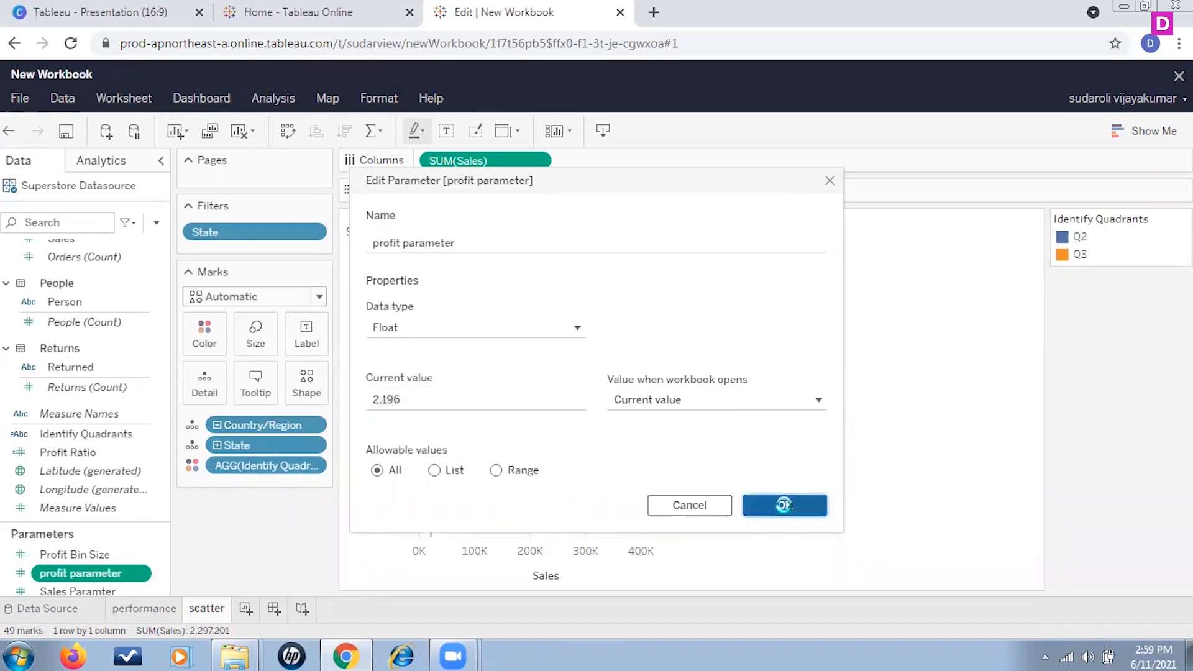
pyautogui.click(784, 504)
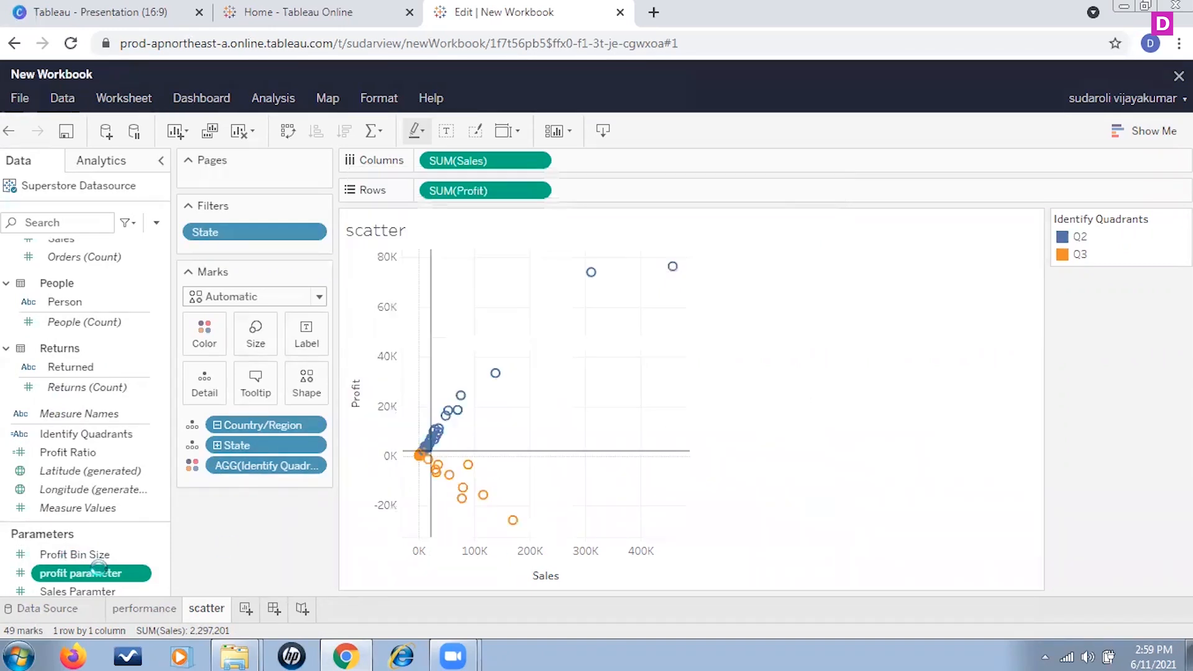
pyautogui.click(143, 592)
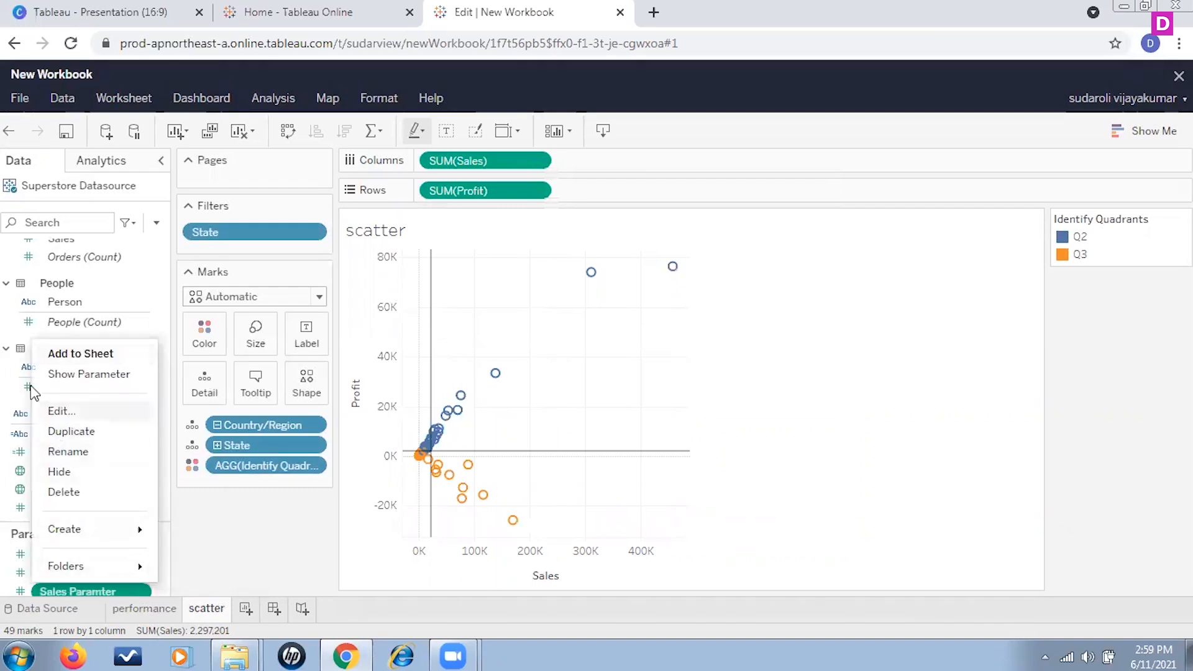
pyautogui.click(60, 411)
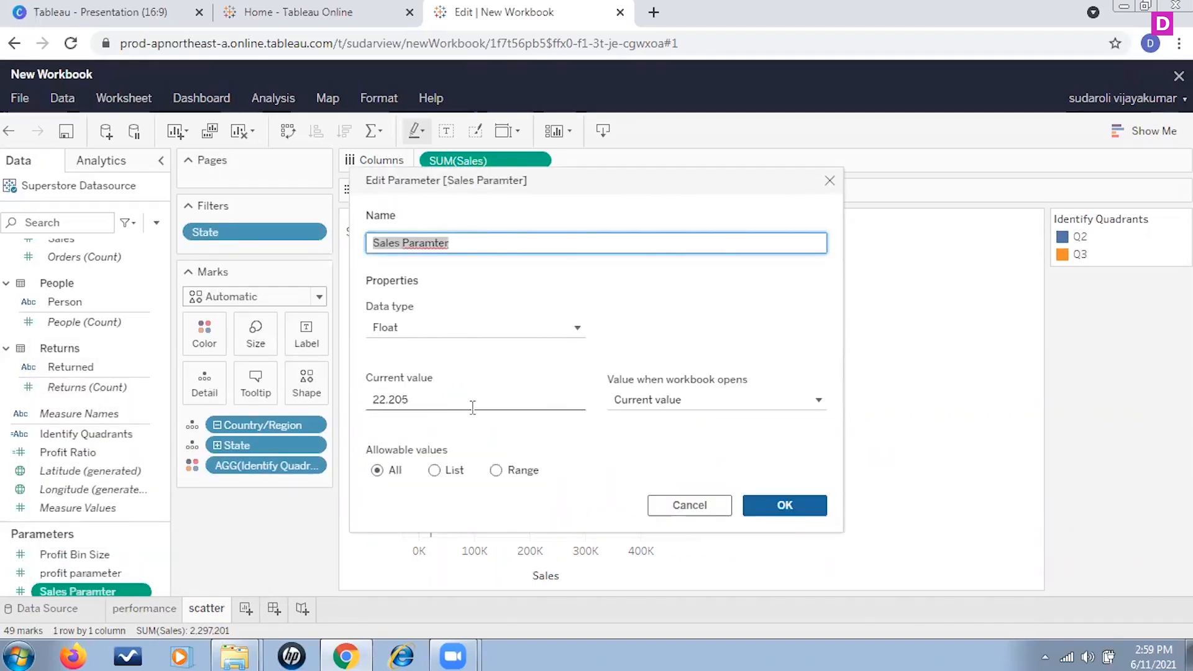
pyautogui.click(814, 507)
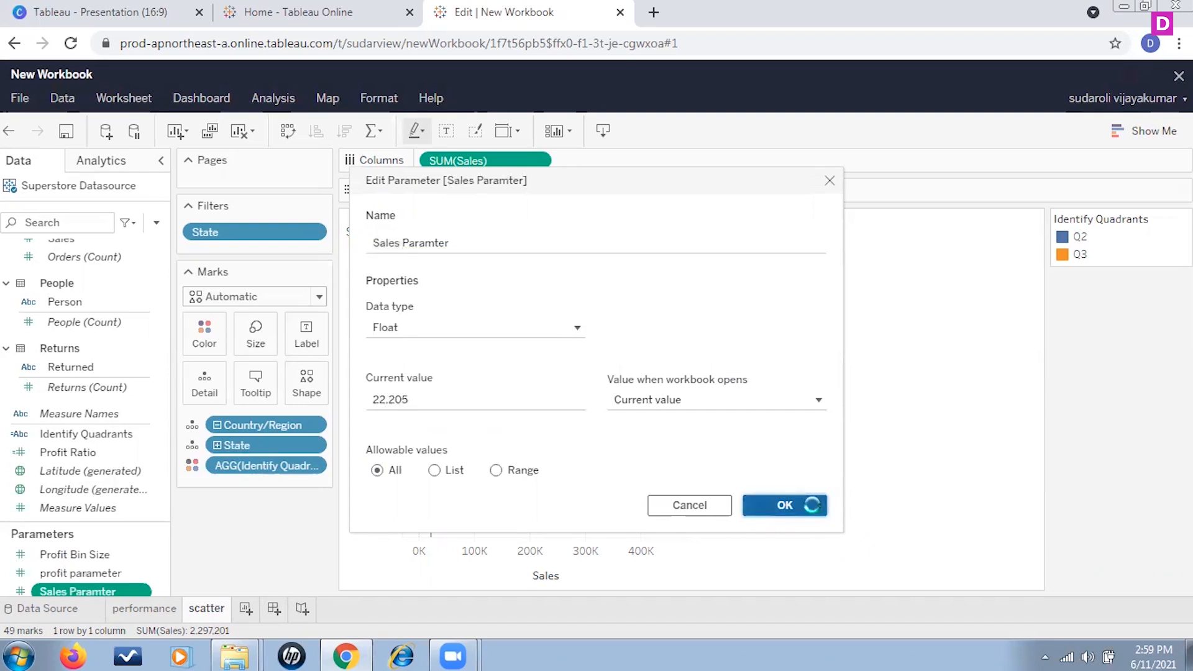
pyautogui.rightClick(140, 572)
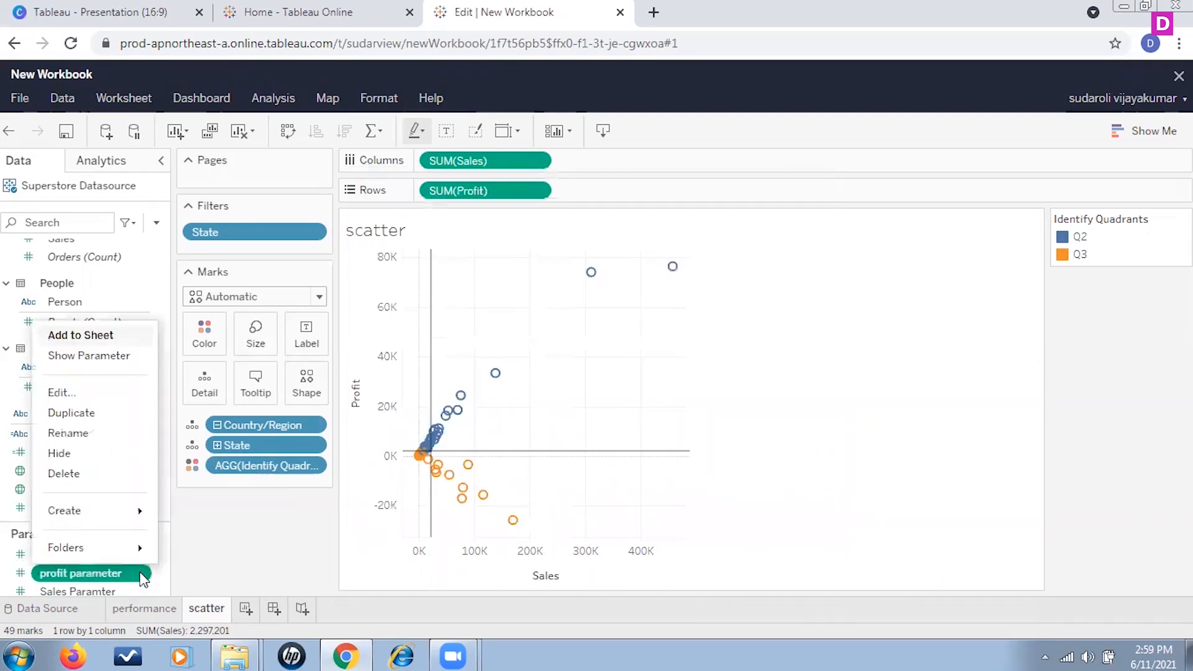
pyautogui.click(69, 392)
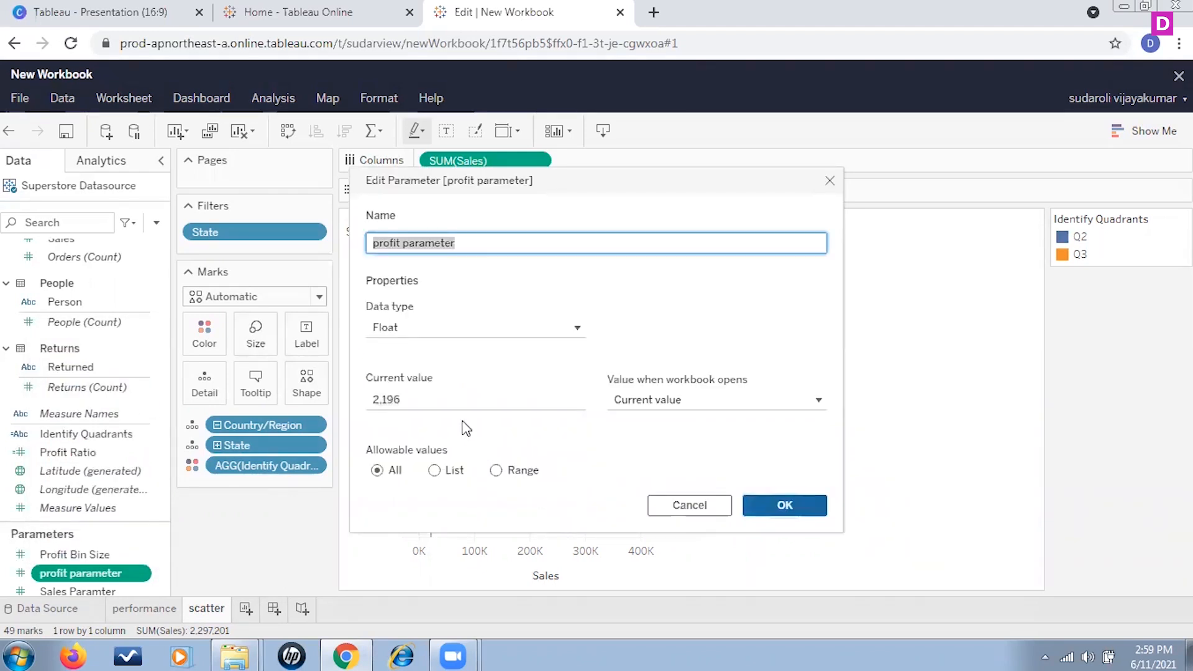
pyautogui.click(432, 400)
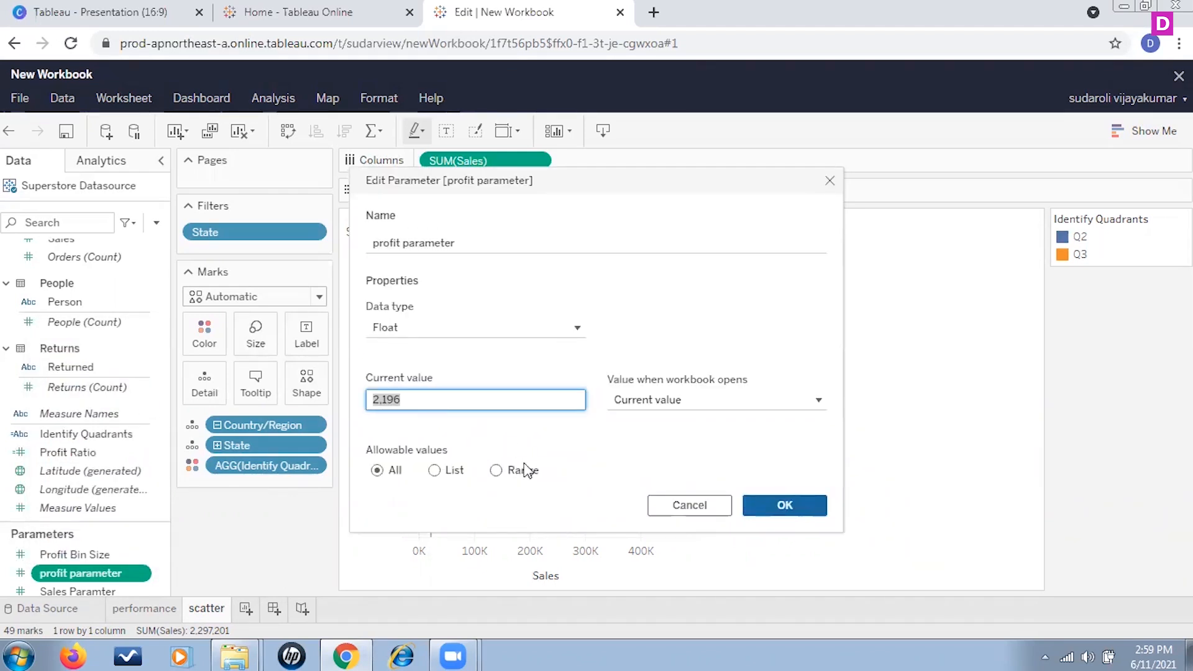
pyautogui.click(786, 512)
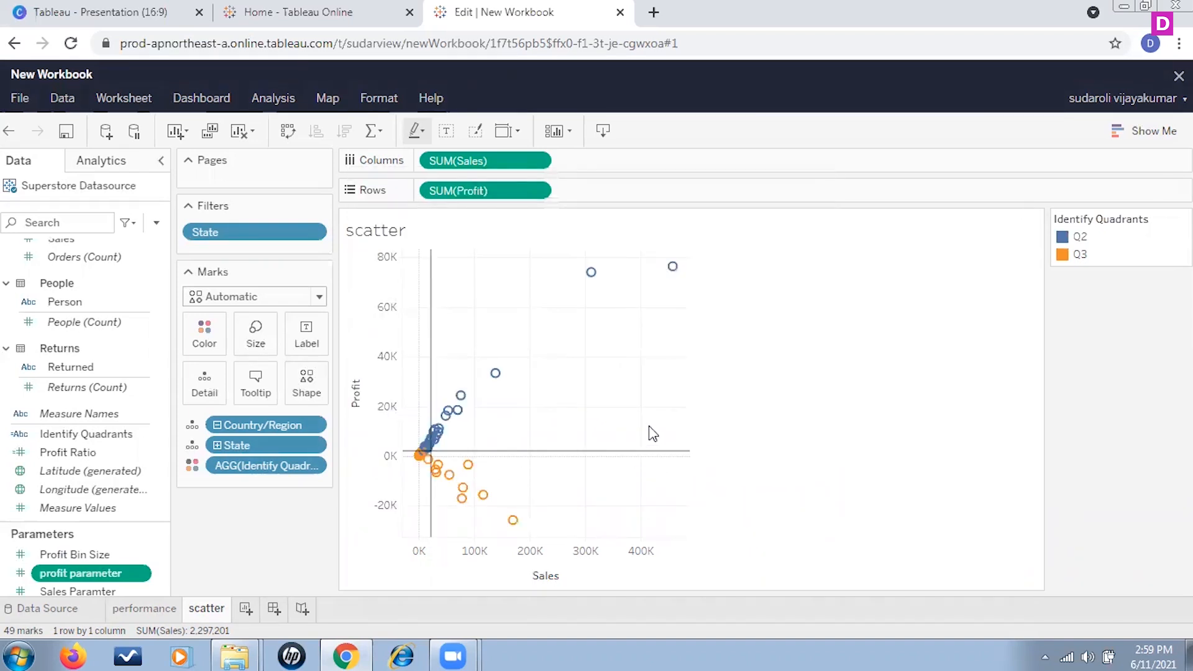
# Step: Hover over scatter marks to examine each state's tooltip with its quadrant
pyautogui.moveTo(506, 390)
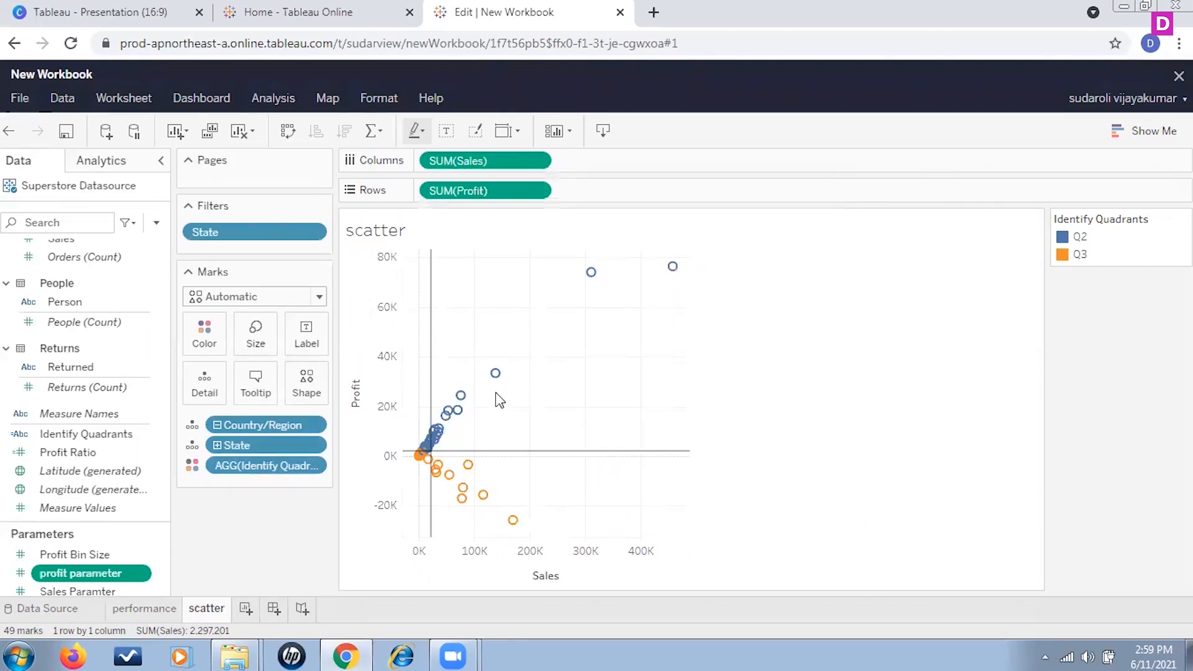
pyautogui.moveTo(600, 280)
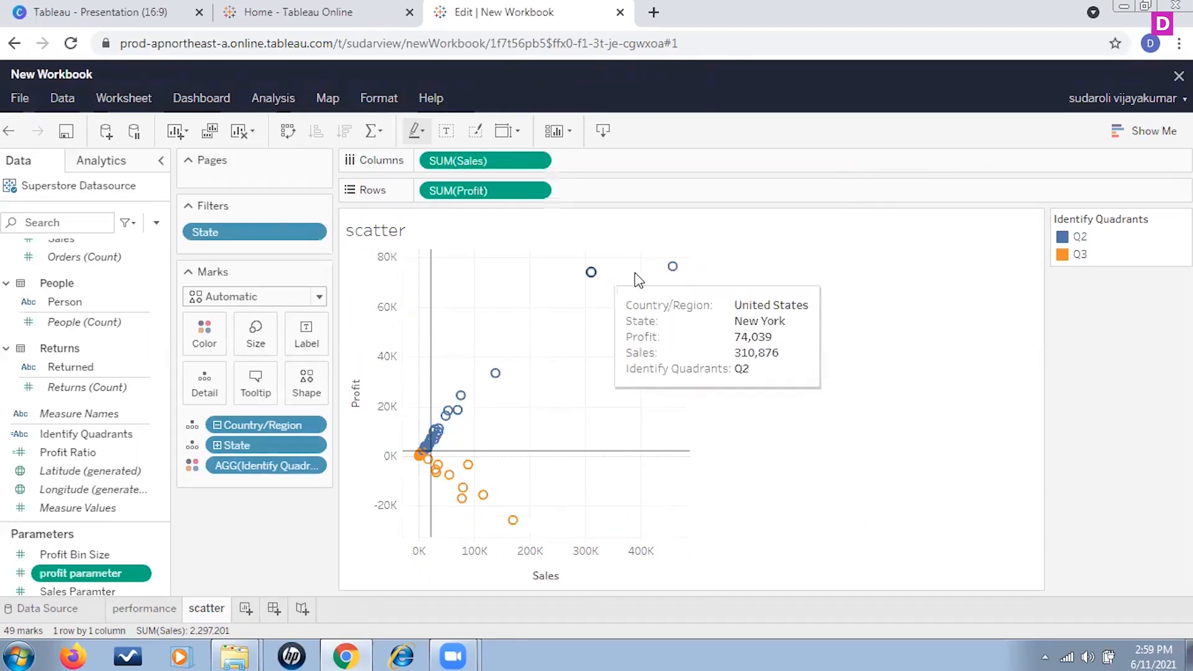
pyautogui.moveTo(672, 271)
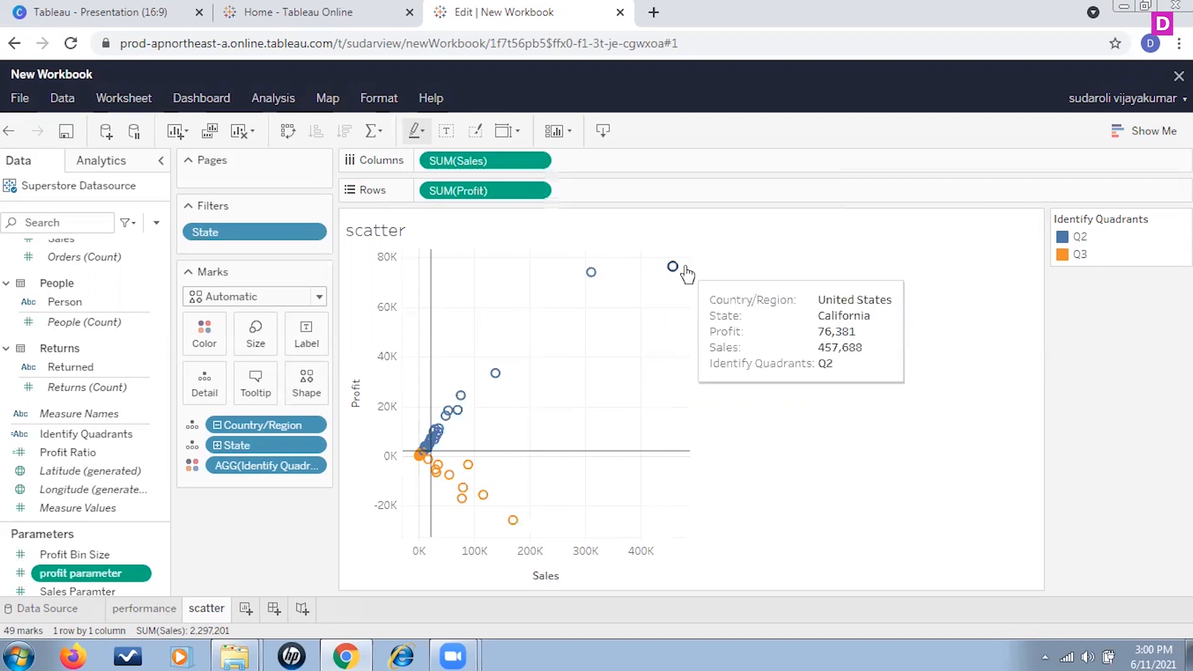
pyautogui.moveTo(515, 527)
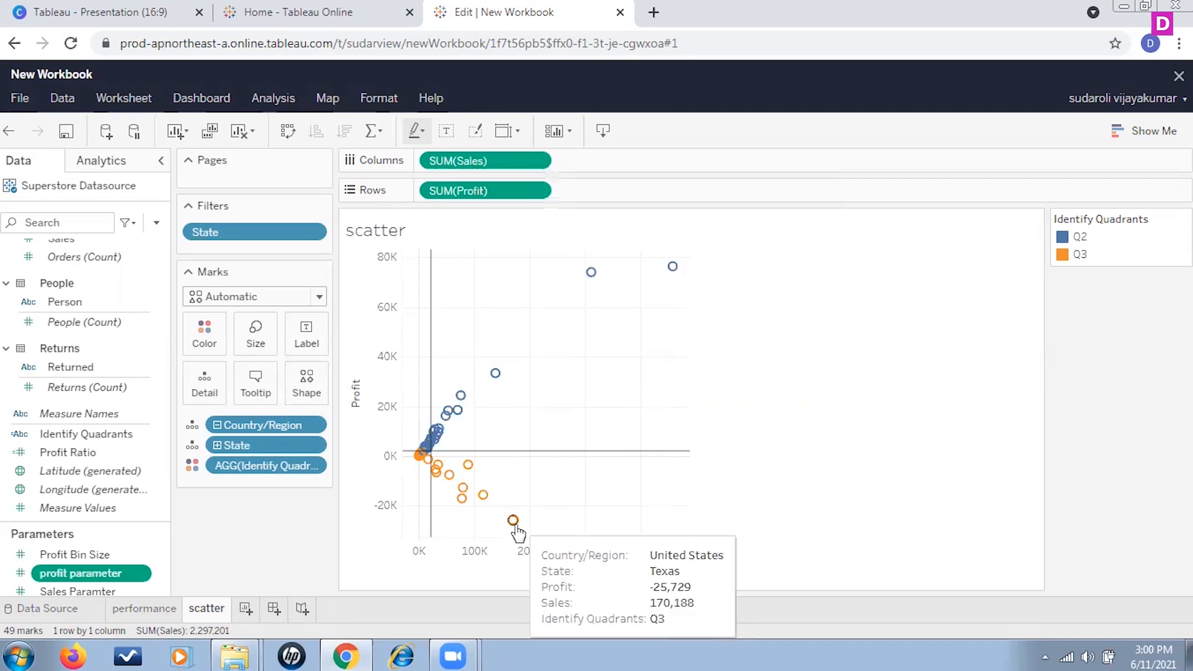
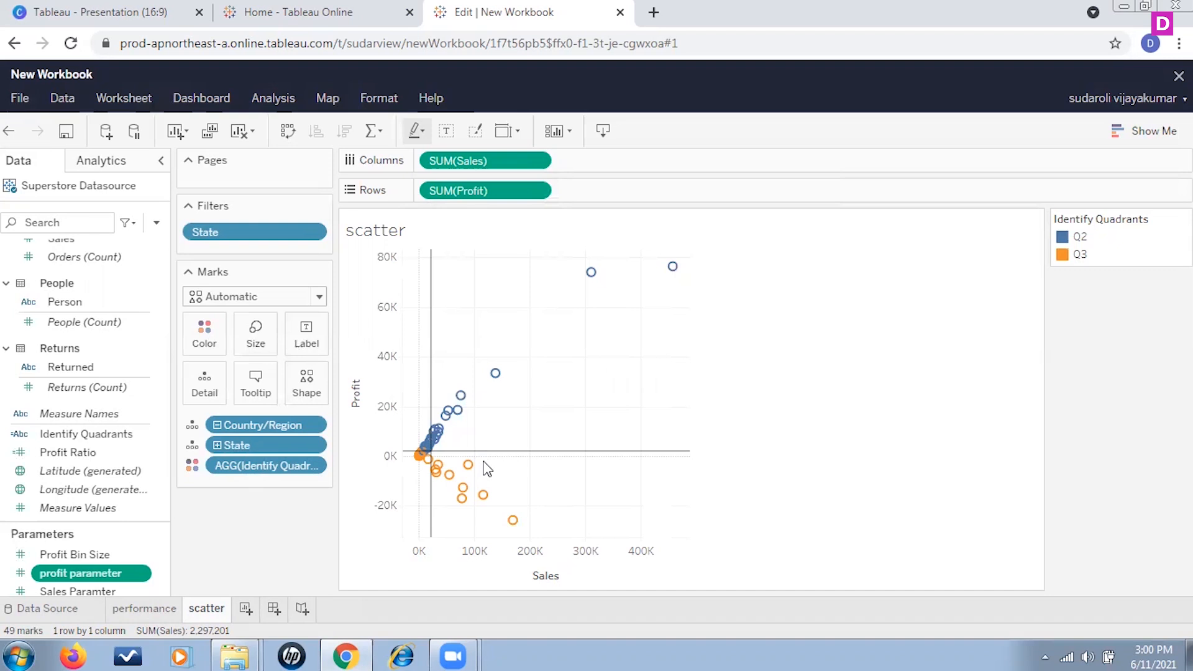
# Step: Add a new worksheet and rename it sement@profit
pyautogui.moveTo(516, 525)
pyautogui.moveTo(473, 440)
pyautogui.click(246, 608)
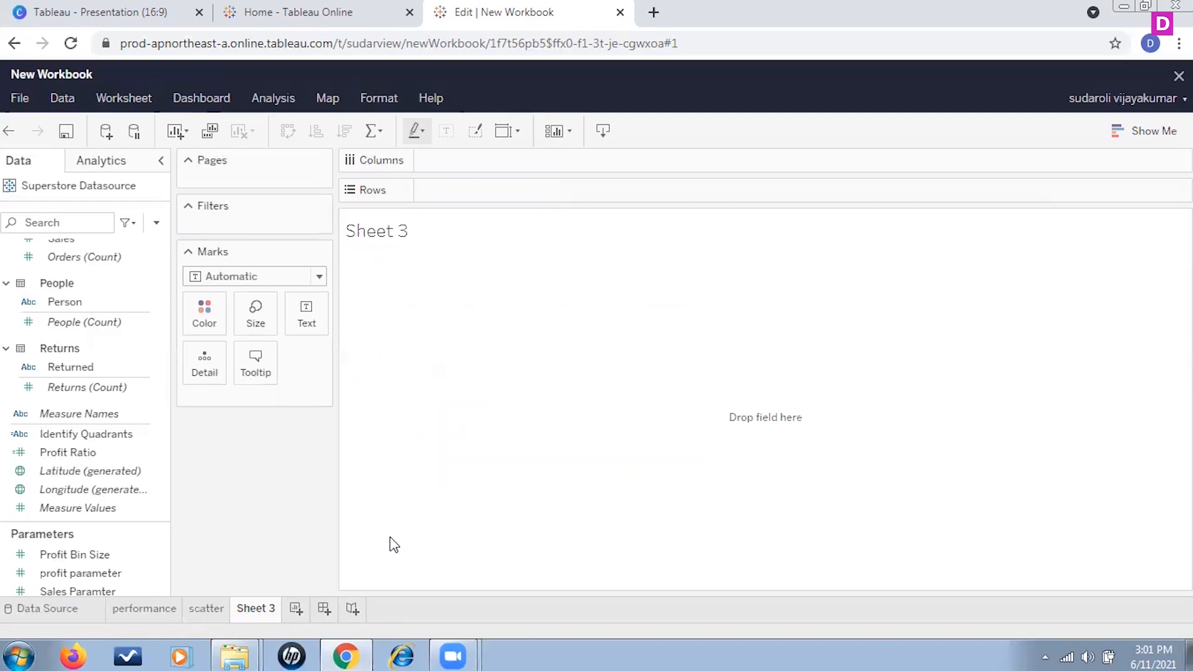
pyautogui.rightClick(254, 612)
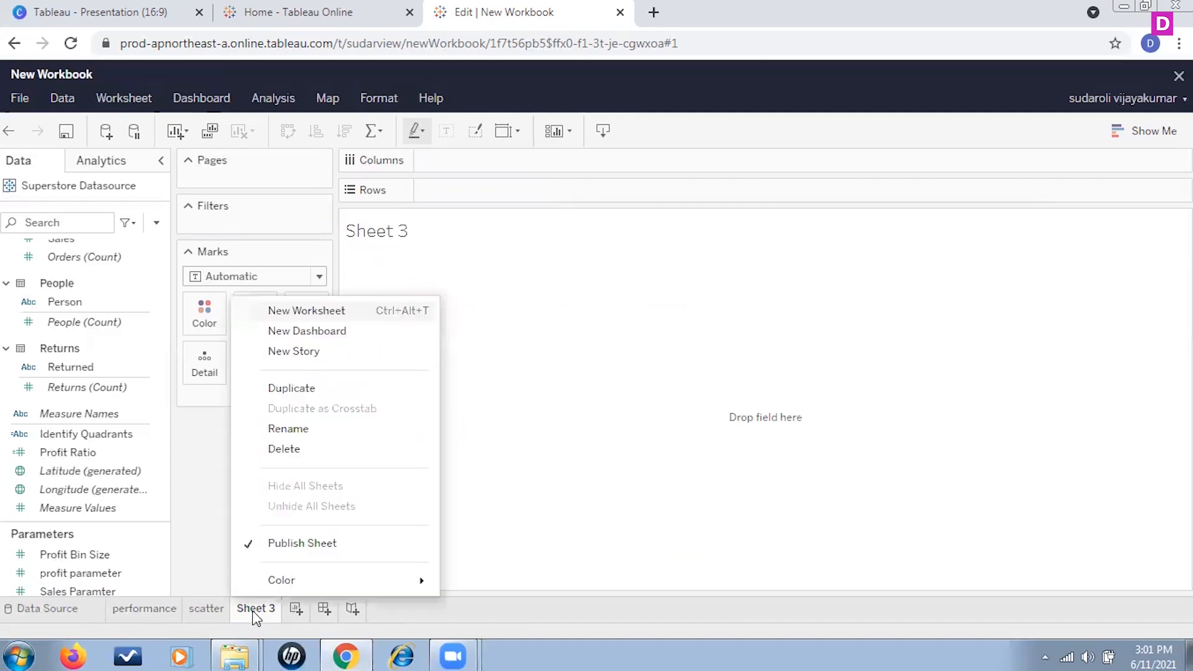
pyautogui.click(309, 435)
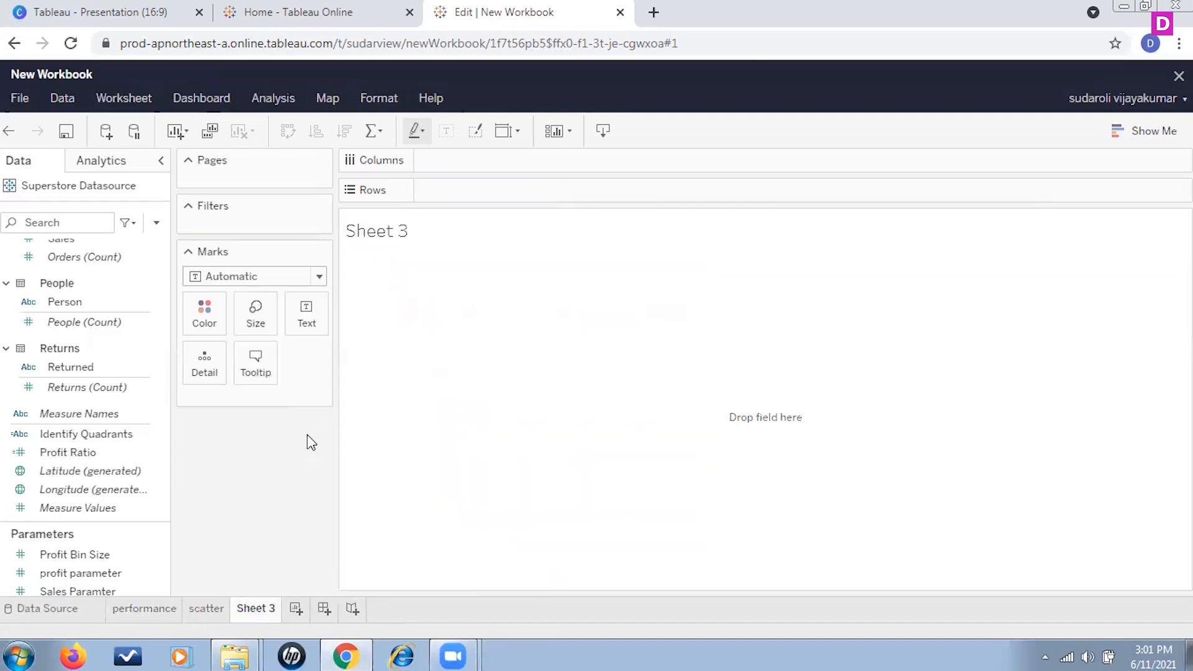
pyautogui.write('sement@pr')
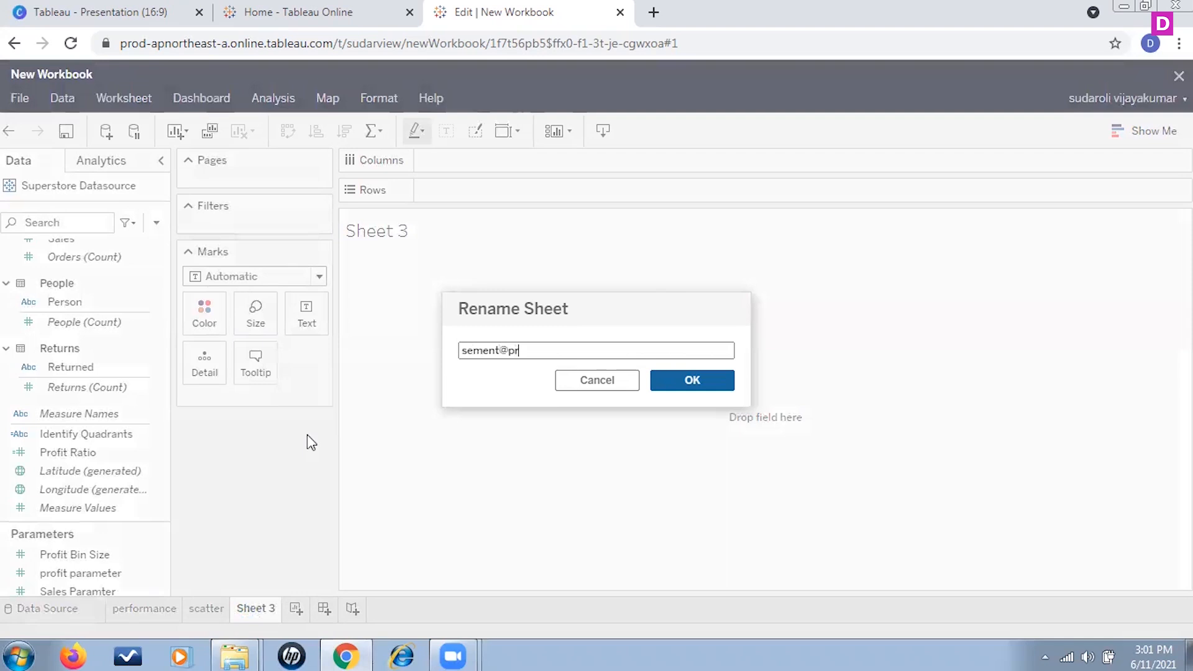
pyautogui.write('ofit')
pyautogui.click(721, 381)
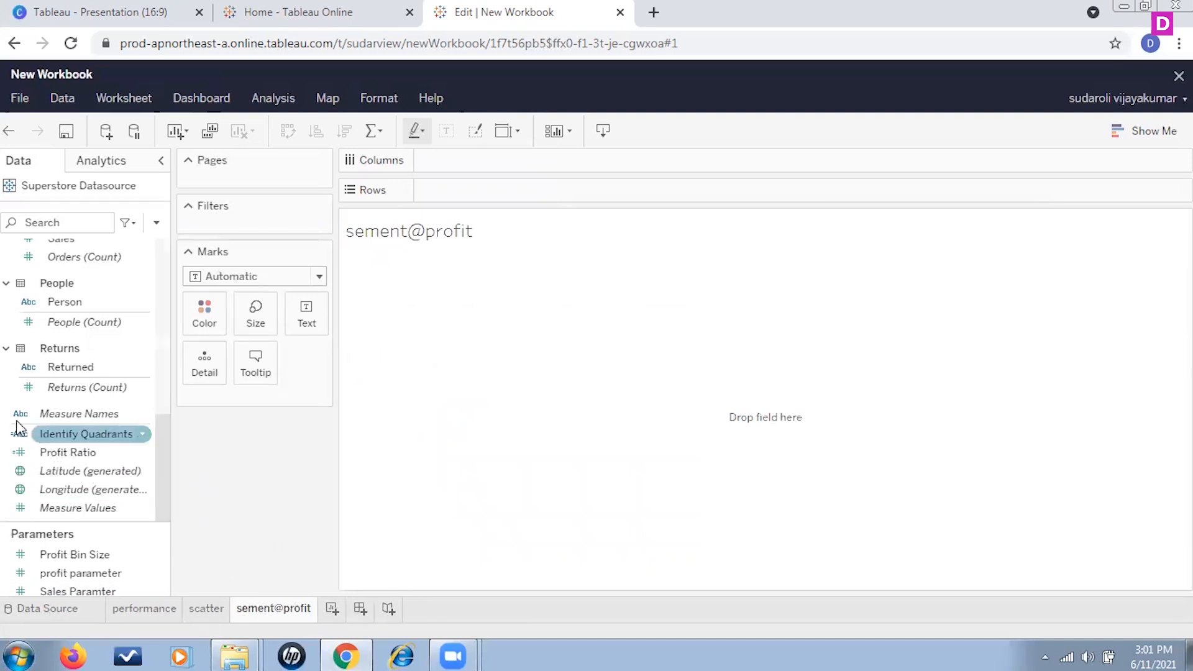
# Step: Place the Region field on Rows
pyautogui.scroll(5, 68, 357)
pyautogui.scroll(3, 90, 386)
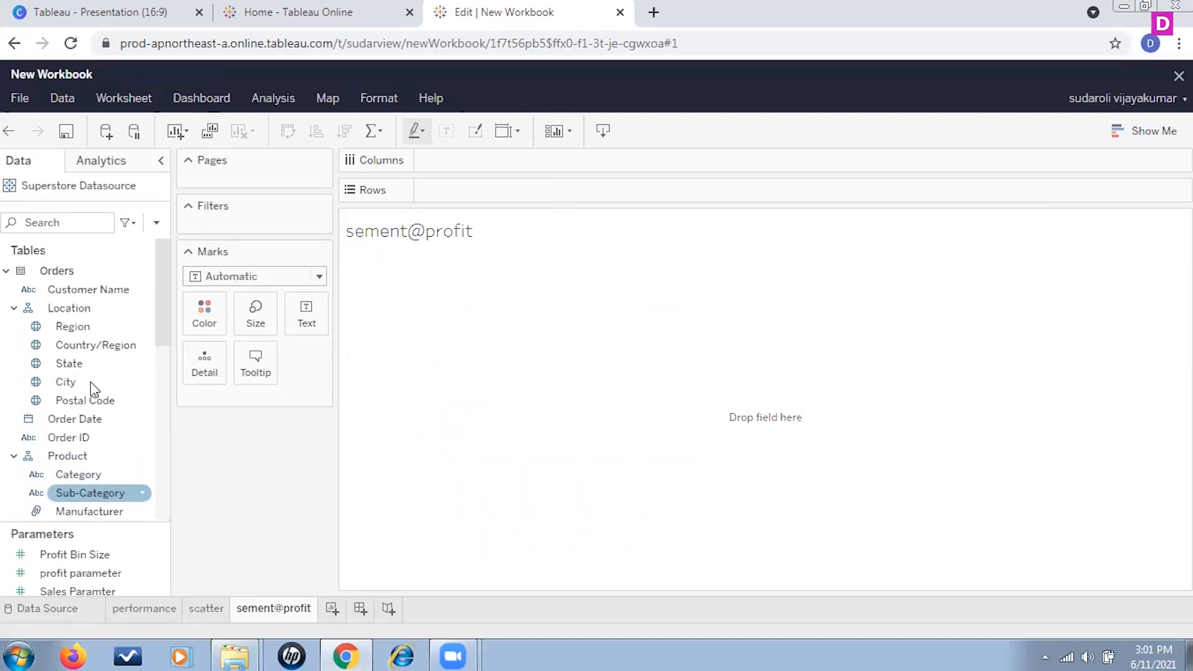
pyautogui.click(74, 330)
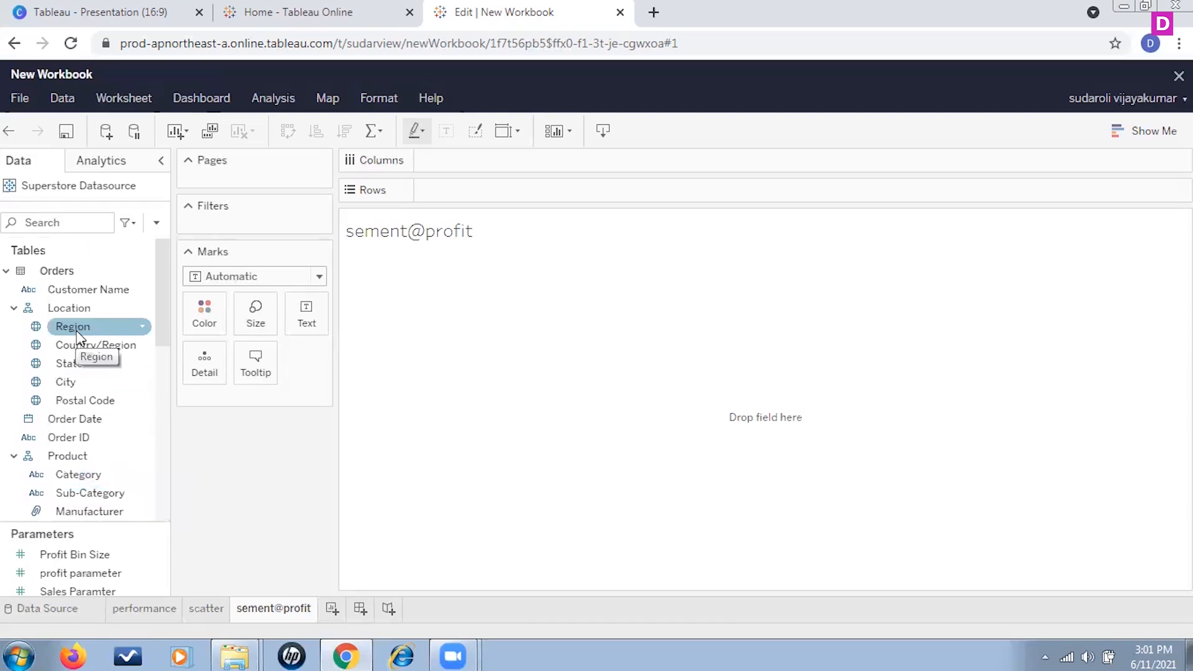
pyautogui.moveTo(82, 333); pyautogui.dragTo(481, 194)
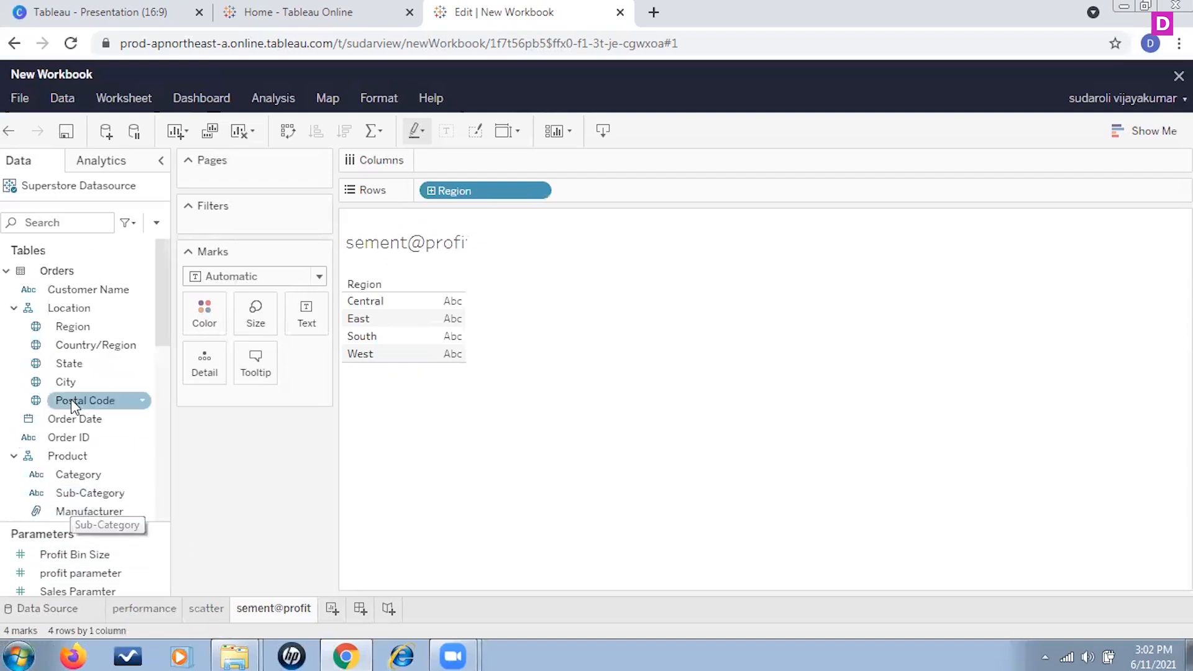
# Step: Add Segment to the Marks card and use it as the Color encoding
pyautogui.scroll(-3, 71, 399)
pyautogui.click(121, 395)
pyautogui.moveTo(122, 398); pyautogui.dragTo(258, 404)
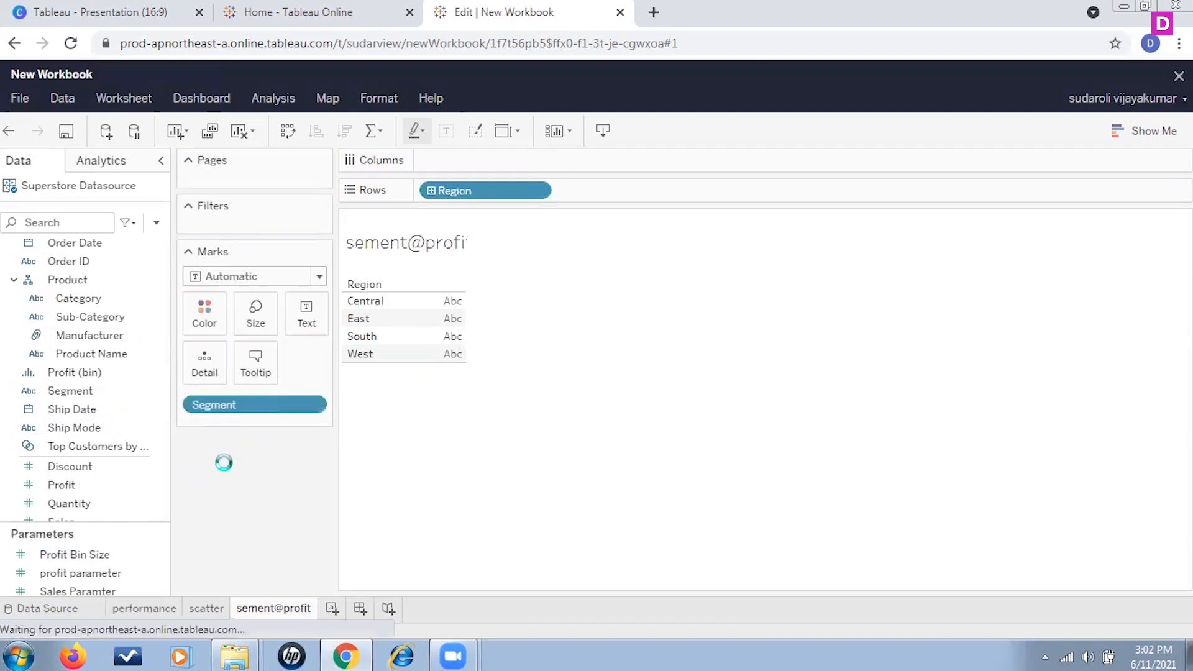
pyautogui.click(193, 404)
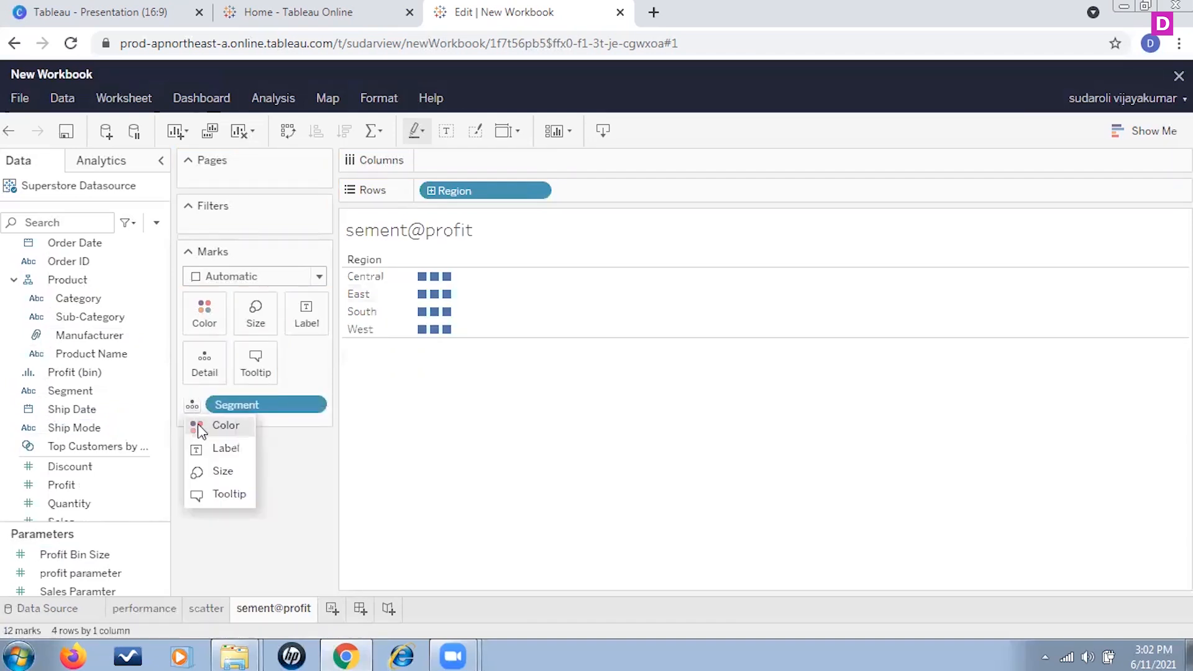
pyautogui.click(198, 424)
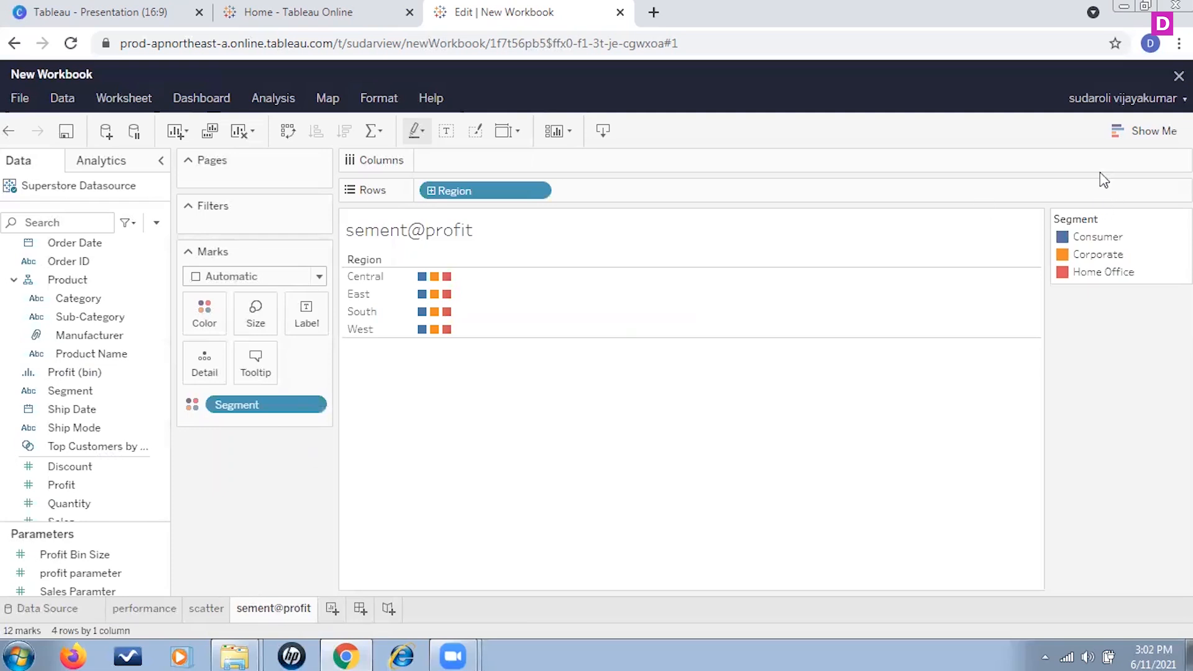
# Step: Open Show Me, then add Profit to the Marks card and use it as the Size encoding
pyautogui.click(1126, 132)
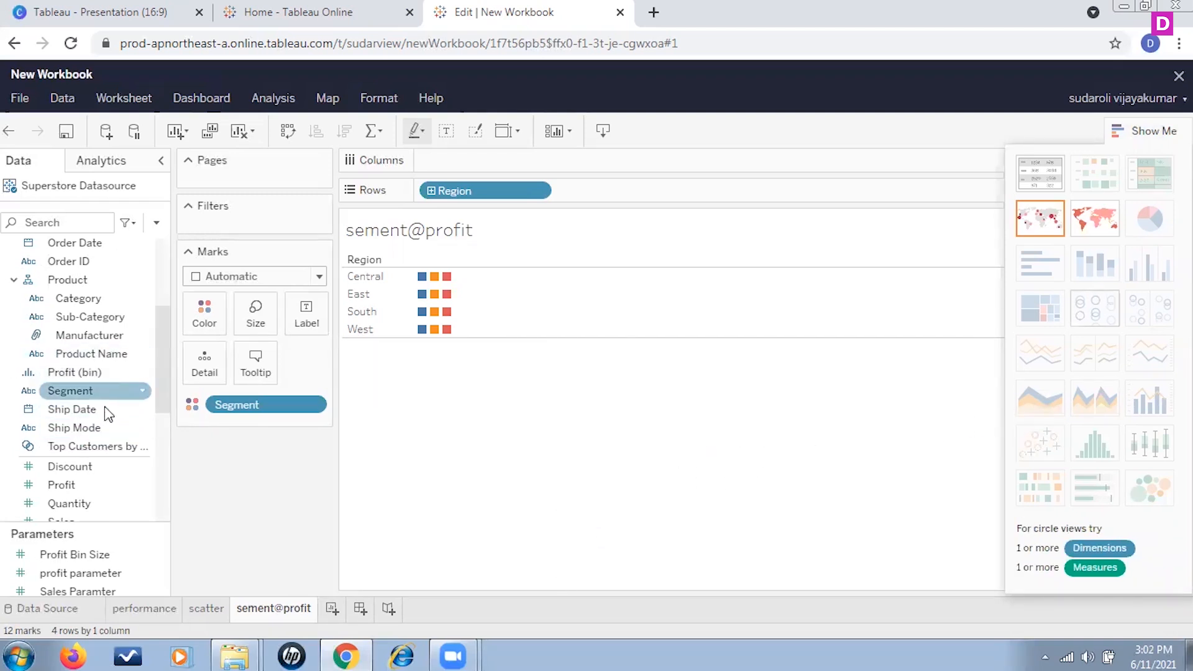
pyautogui.scroll(-3, 109, 417)
pyautogui.scroll(-3, 111, 423)
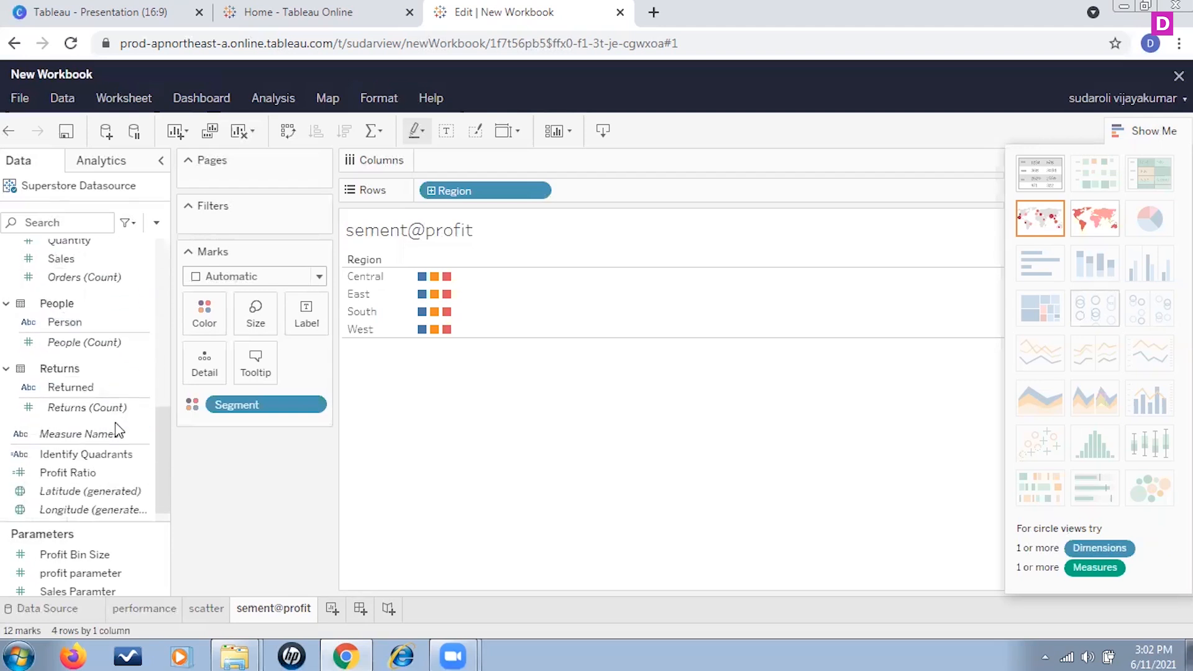
pyautogui.scroll(6, 114, 423)
pyautogui.scroll(-2, 114, 419)
pyautogui.scroll(3, 115, 418)
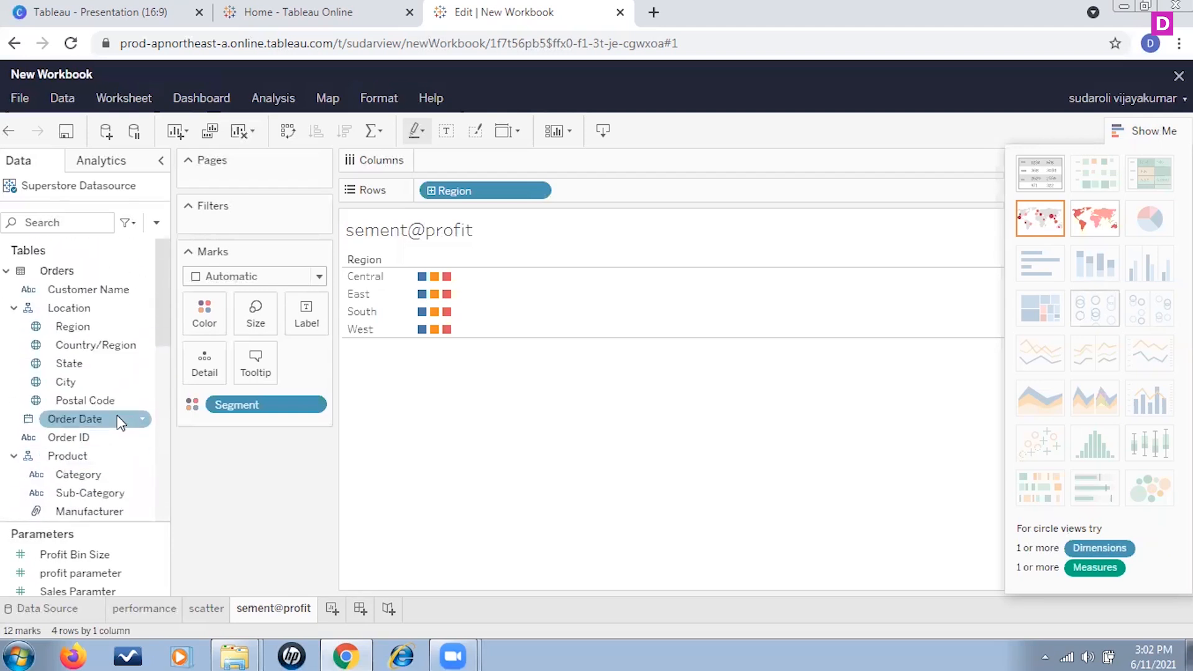
pyautogui.scroll(-10, 117, 415)
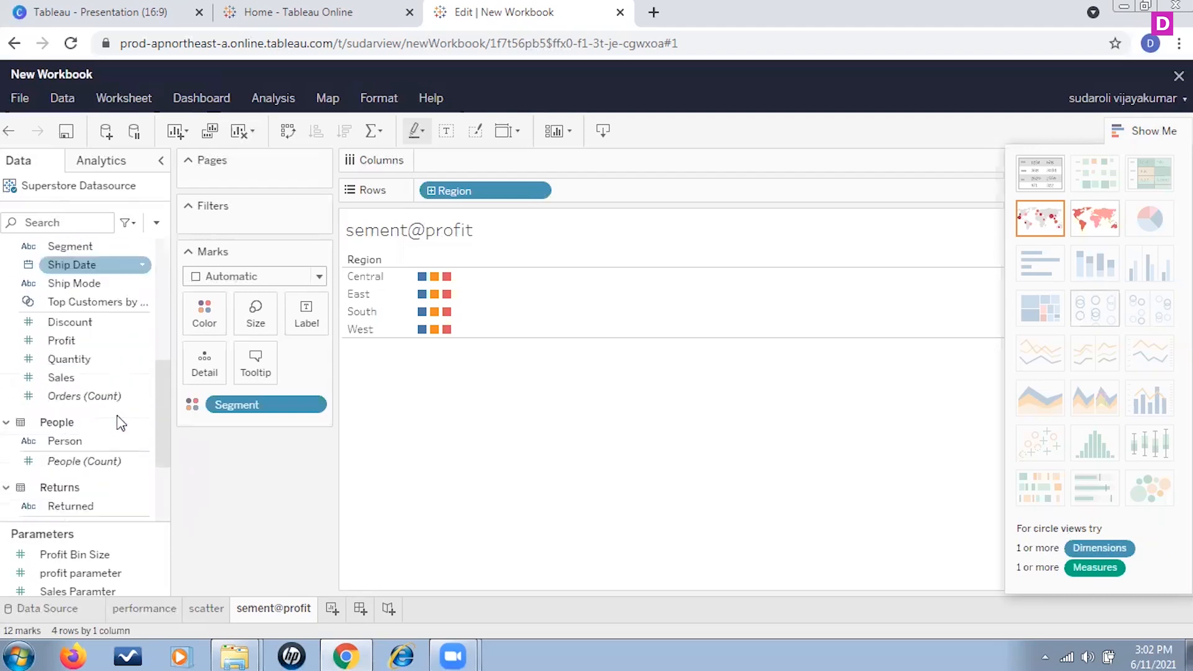
pyautogui.scroll(3, 117, 415)
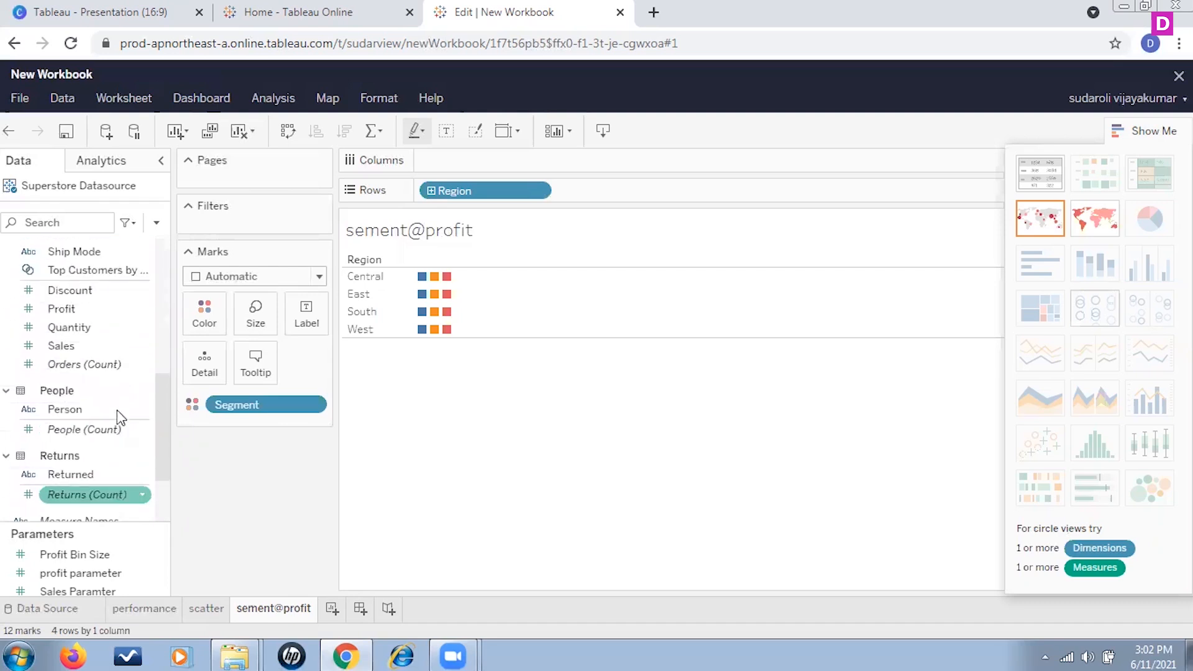
pyautogui.moveTo(59, 309); pyautogui.dragTo(261, 429)
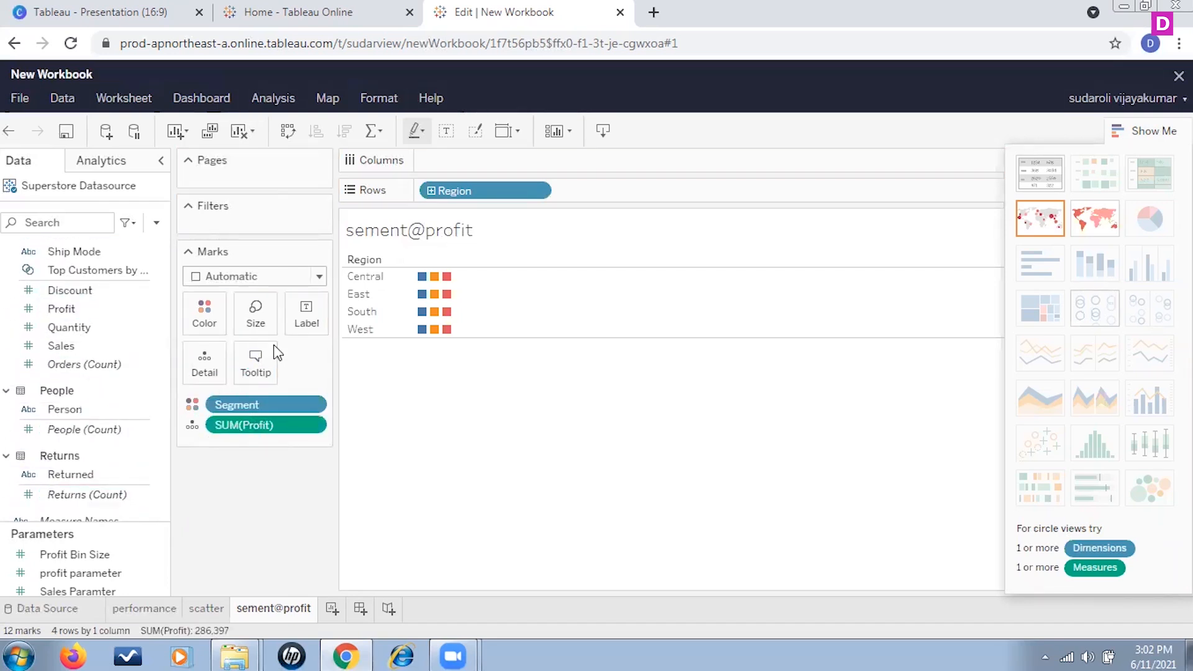
pyautogui.click(192, 424)
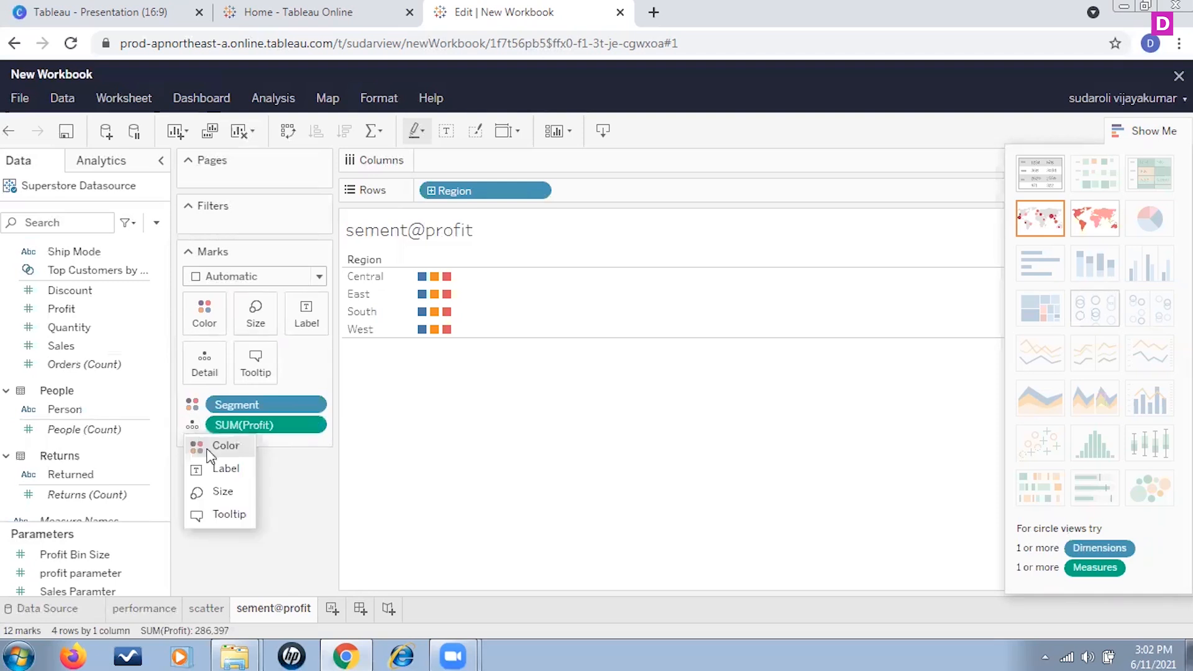
pyautogui.click(224, 492)
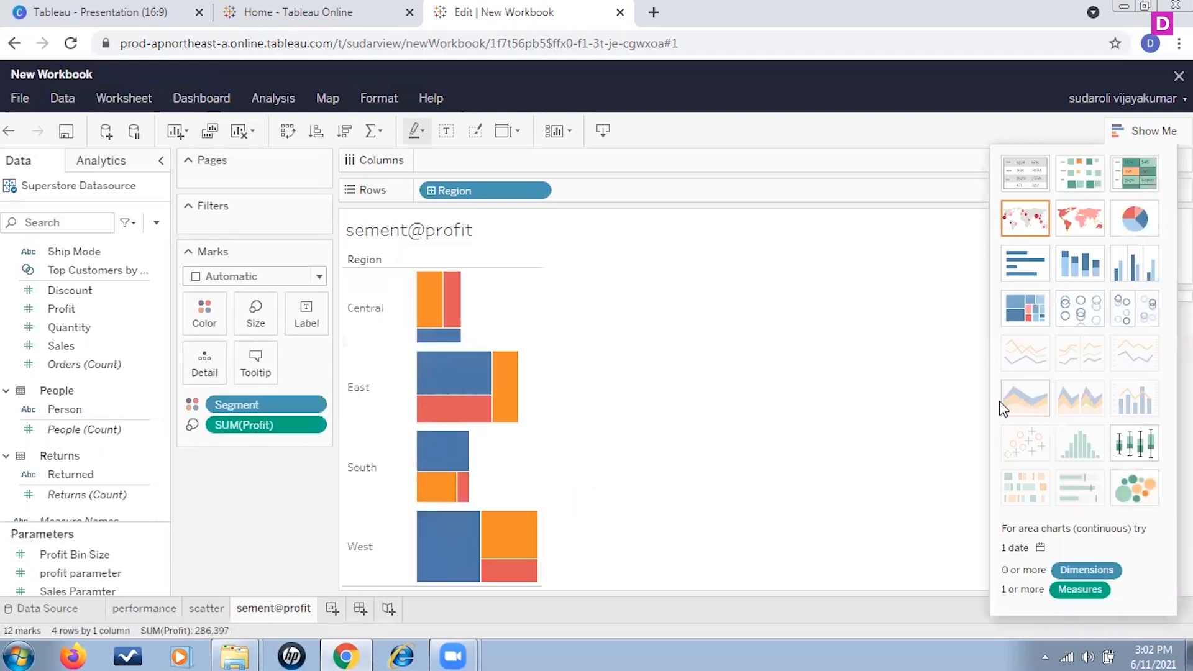
# Step: Switch the view to a pie chart
pyautogui.click(1151, 221)
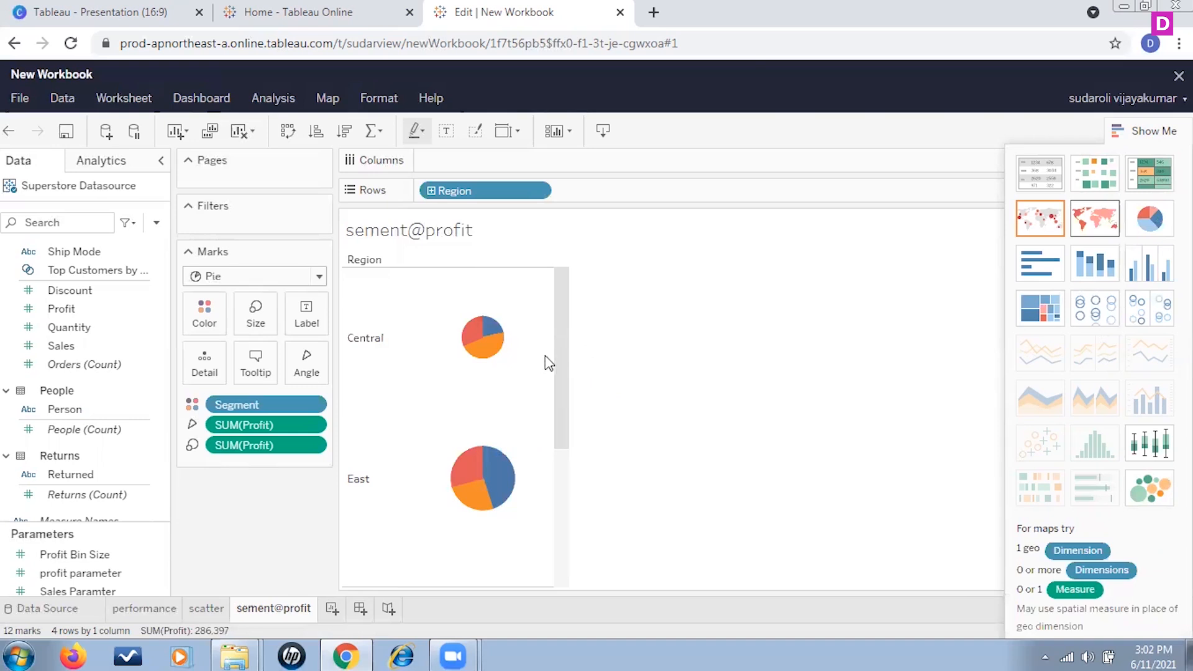
pyautogui.moveTo(559, 349); pyautogui.dragTo(574, 328)
pyautogui.moveTo(487, 359)
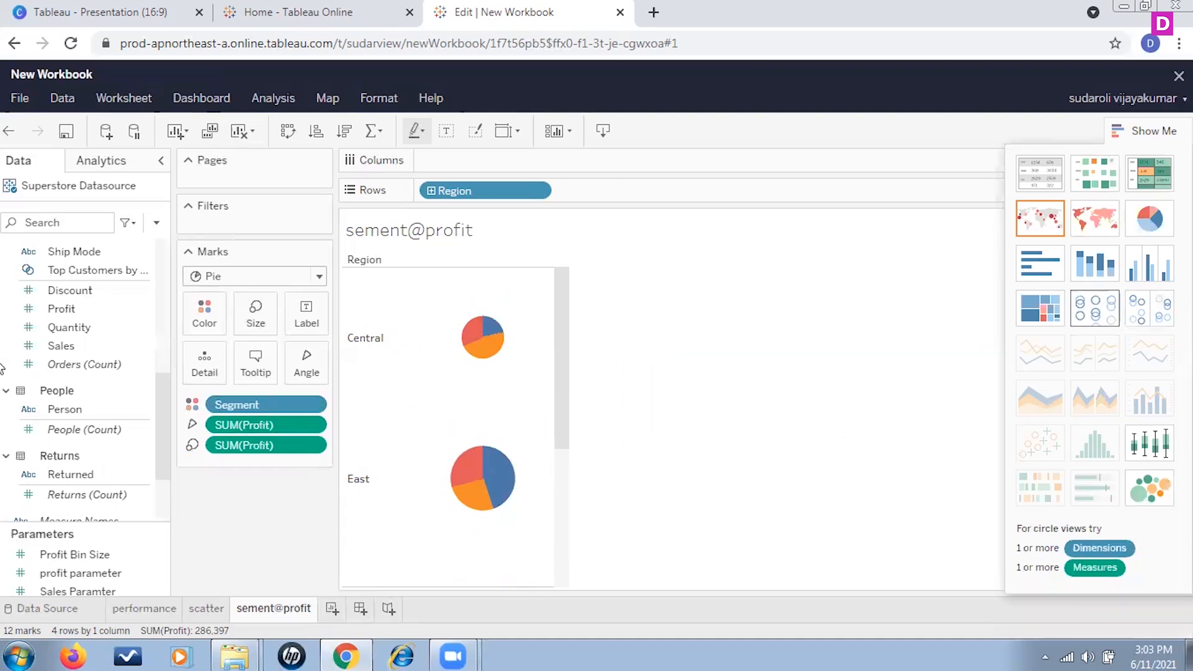
# Step: Add Region as a filter keeping all values, and State as a filter with no values selected
pyautogui.scroll(6, 106, 385)
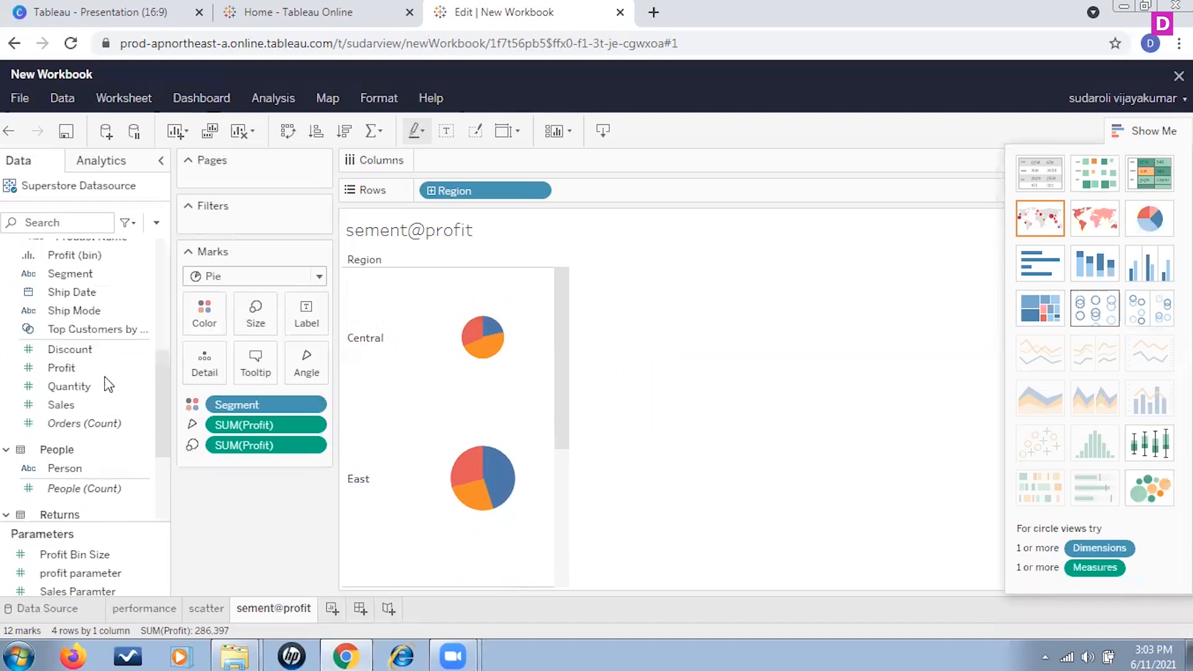
pyautogui.click(84, 328)
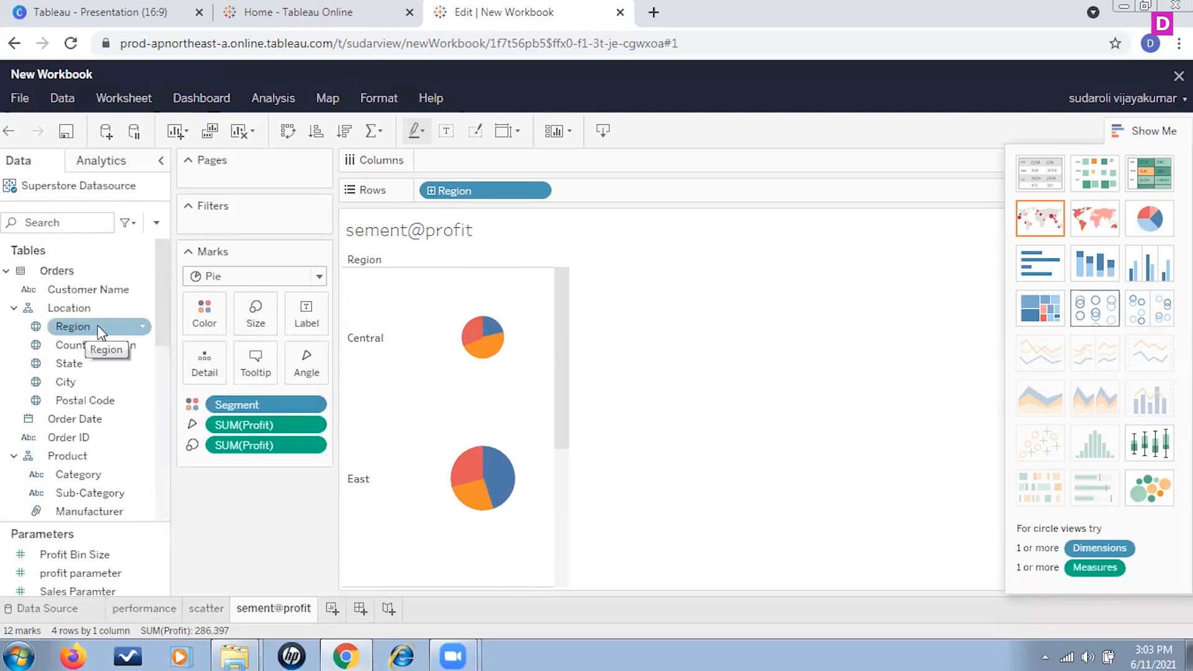
pyautogui.moveTo(87, 334); pyautogui.dragTo(253, 231)
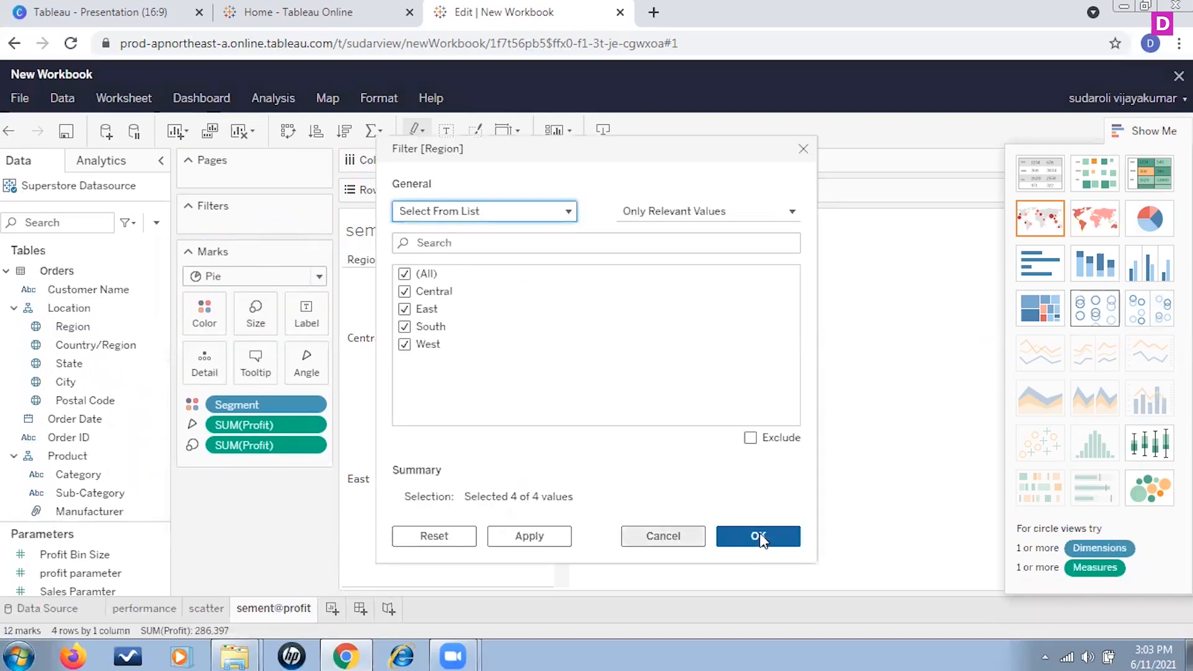
pyautogui.click(546, 540)
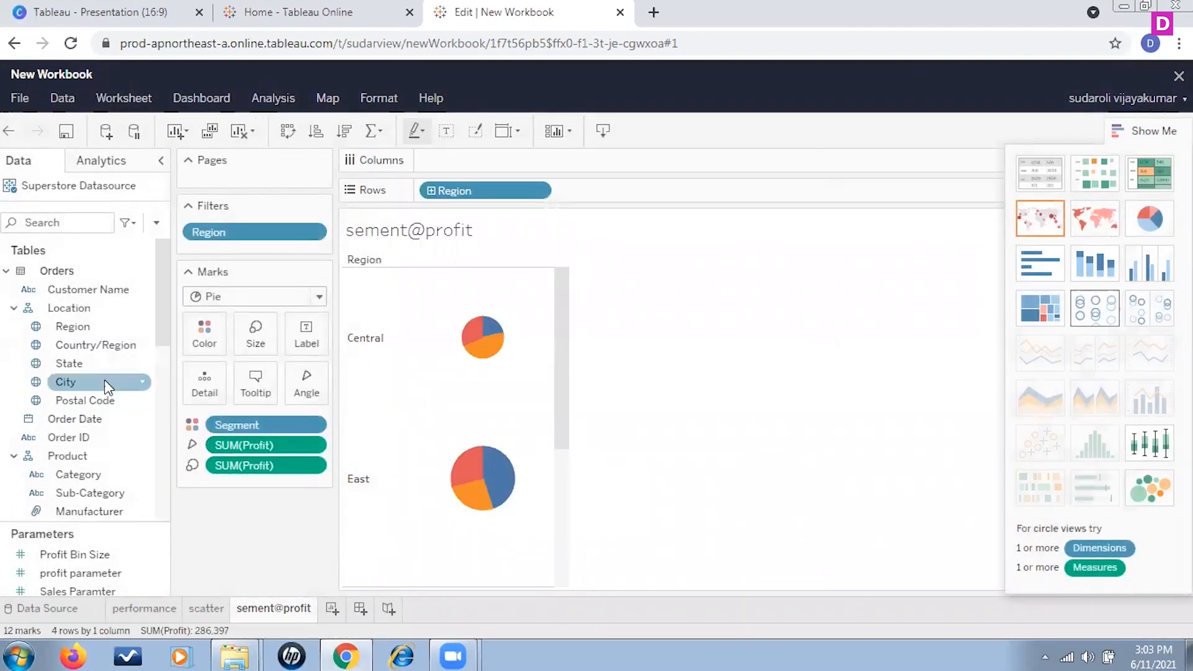
pyautogui.moveTo(70, 364); pyautogui.dragTo(245, 258)
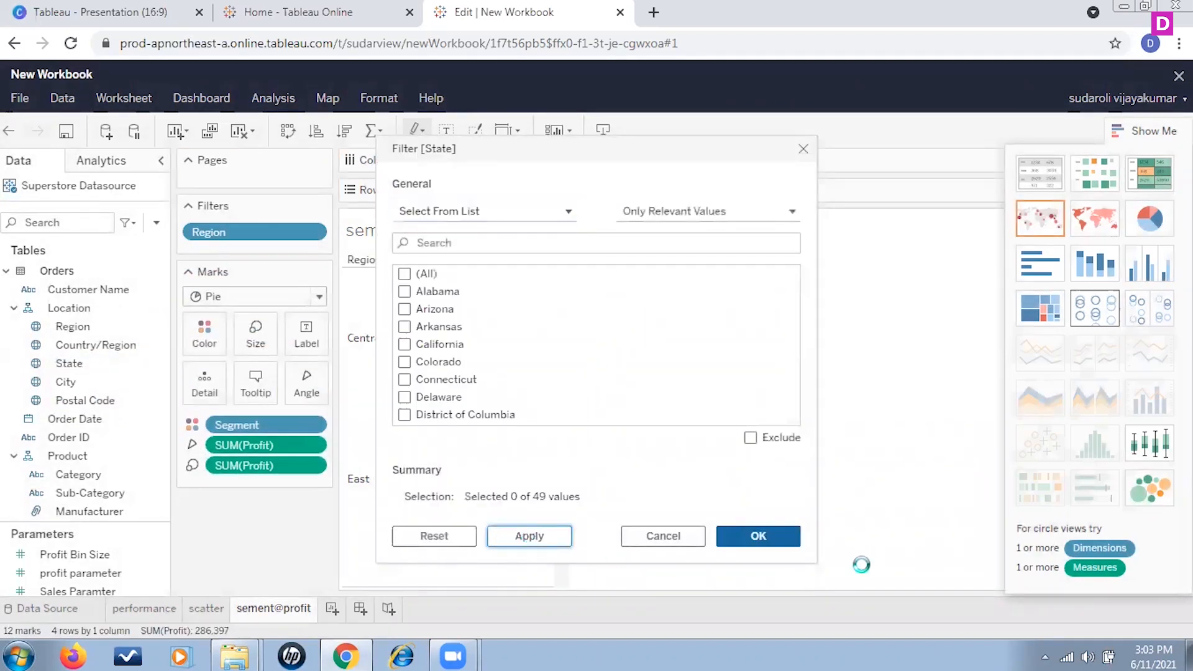
pyautogui.click(766, 550)
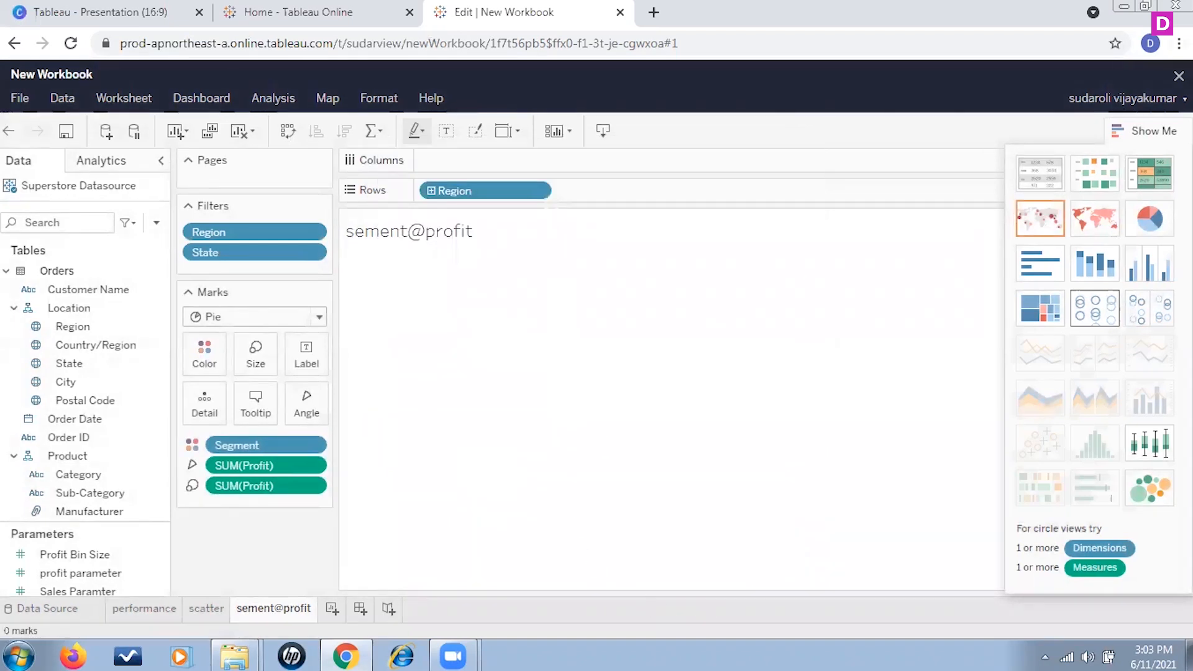
# Step: Hide the Show Me panel and dismiss the Segment legend's menu without choosing an option
pyautogui.click(1143, 130)
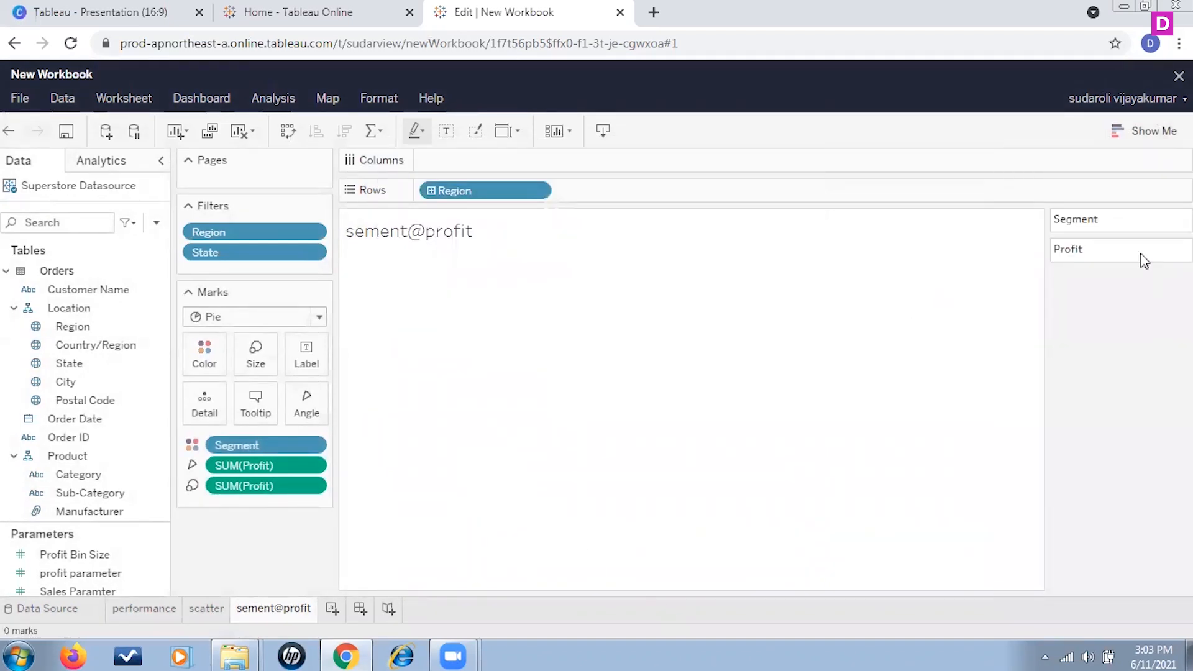
pyautogui.click(1179, 219)
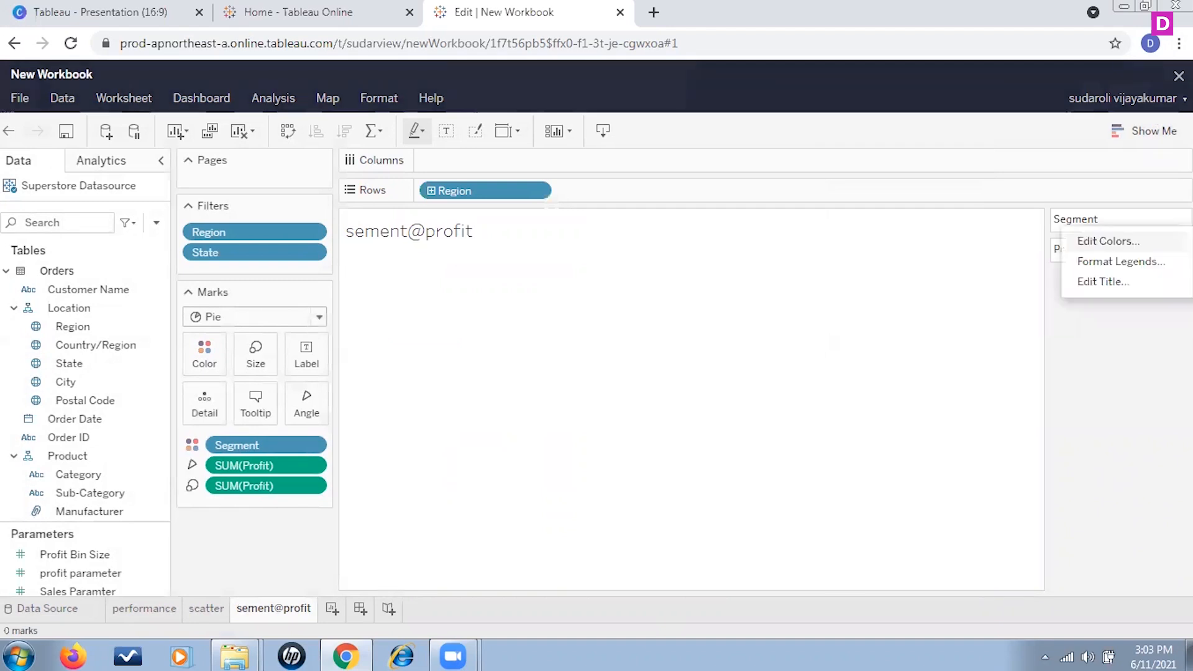
pyautogui.click(956, 322)
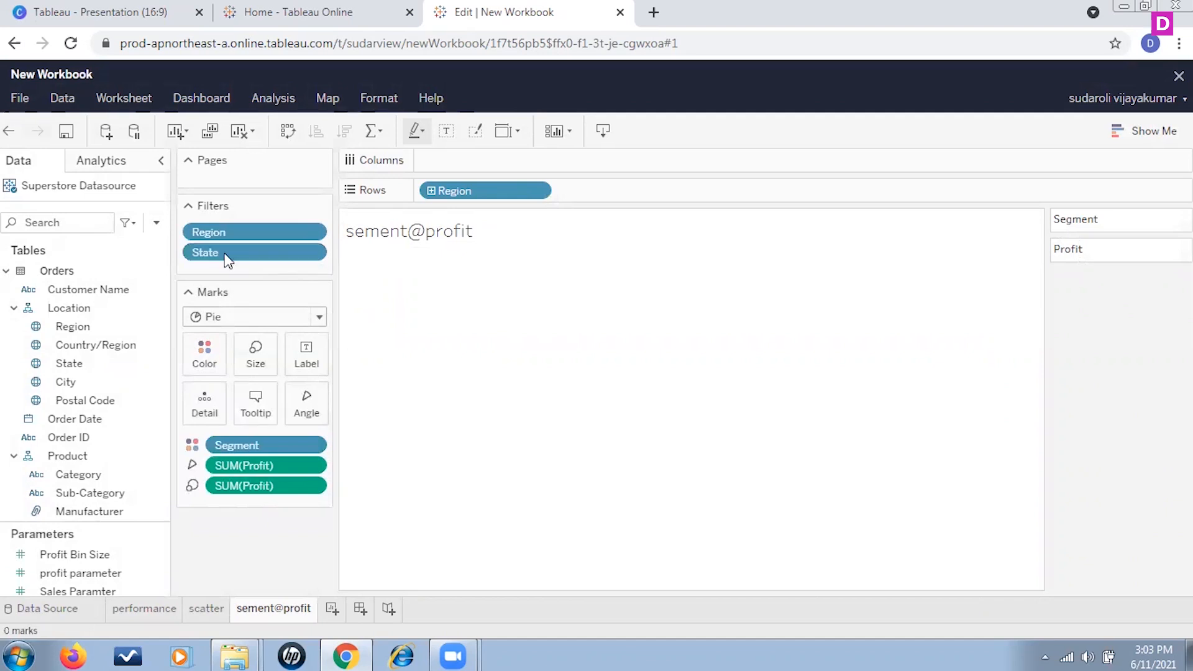
# Step: Show the Region filter card and filter it to Central only
pyautogui.click(317, 231)
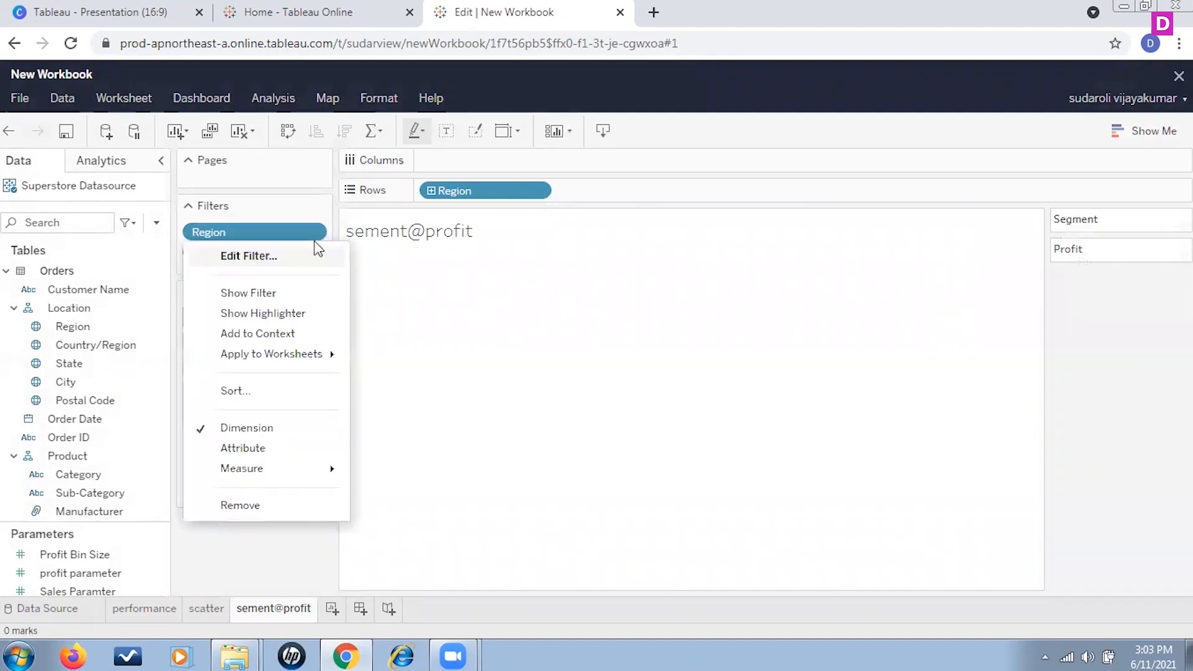
pyautogui.click(255, 292)
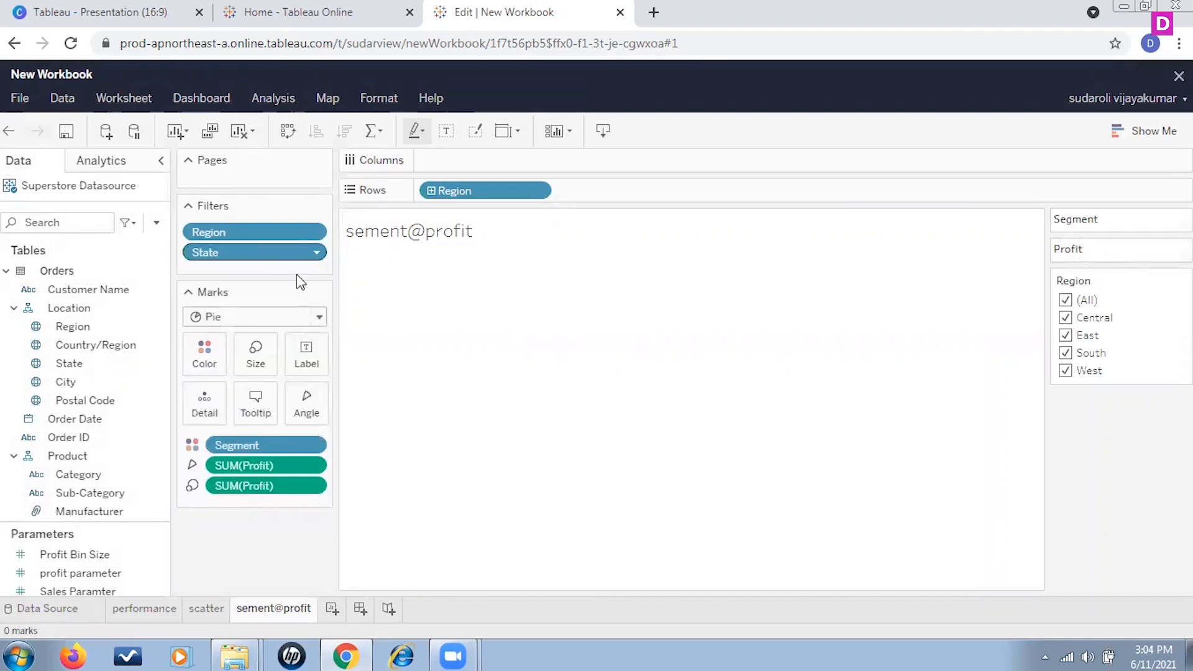
pyautogui.click(1065, 300)
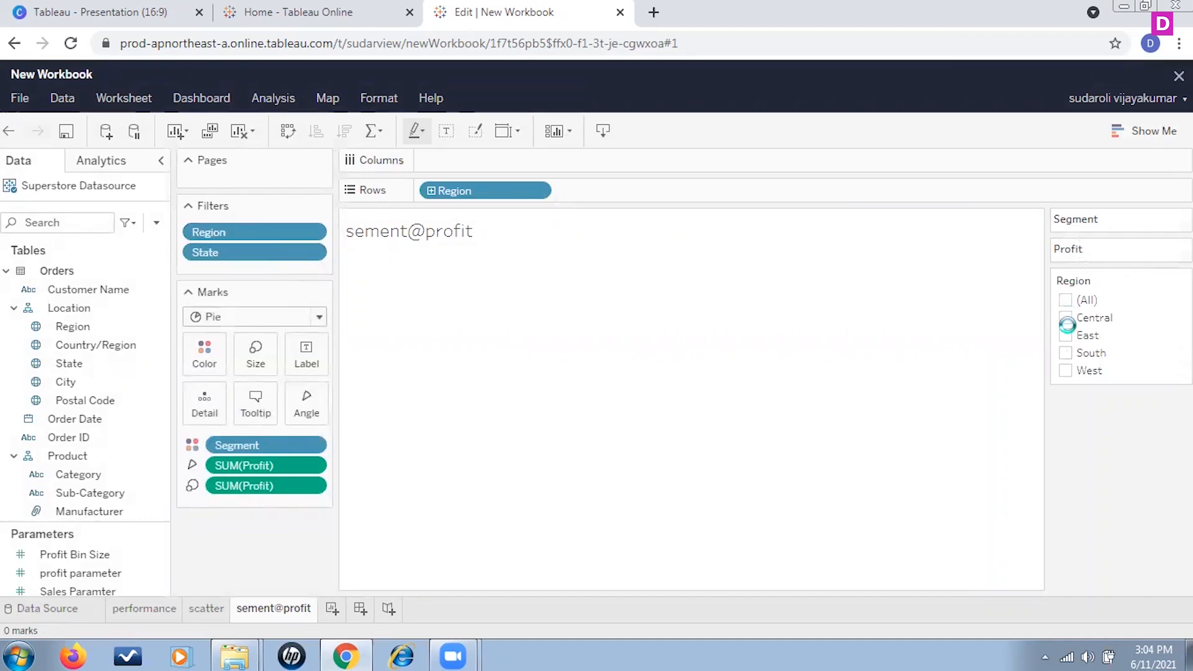
pyautogui.click(1065, 318)
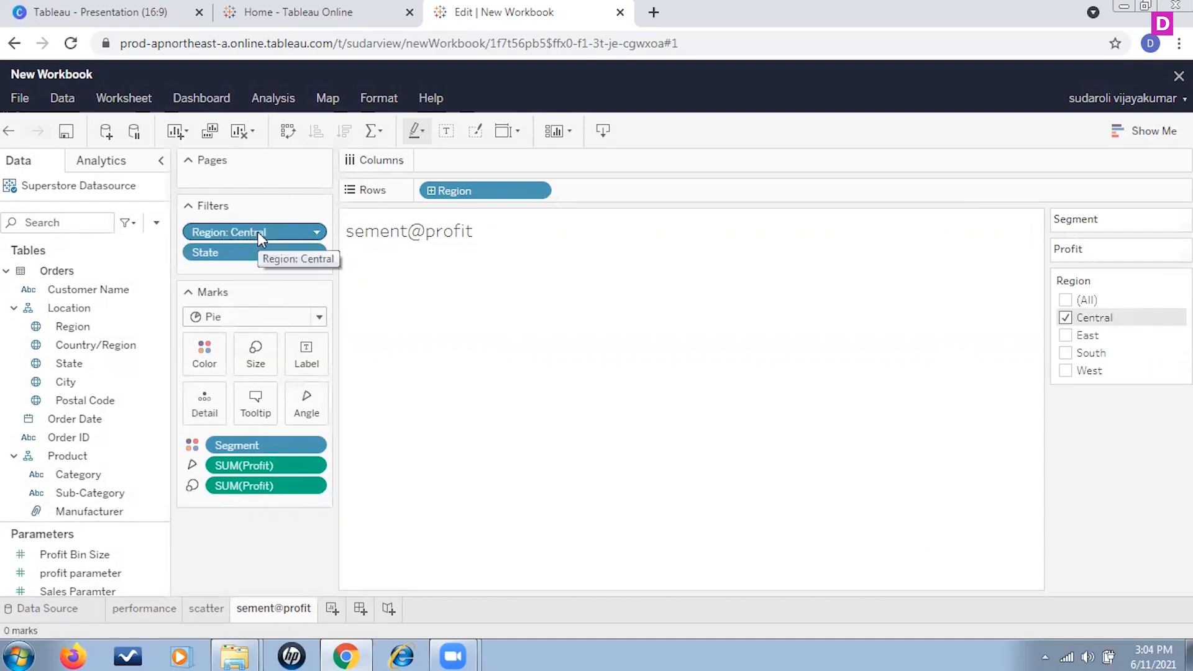
# Step: Remove the Region filter from the Filters shelf
pyautogui.moveTo(259, 233); pyautogui.dragTo(297, 553)
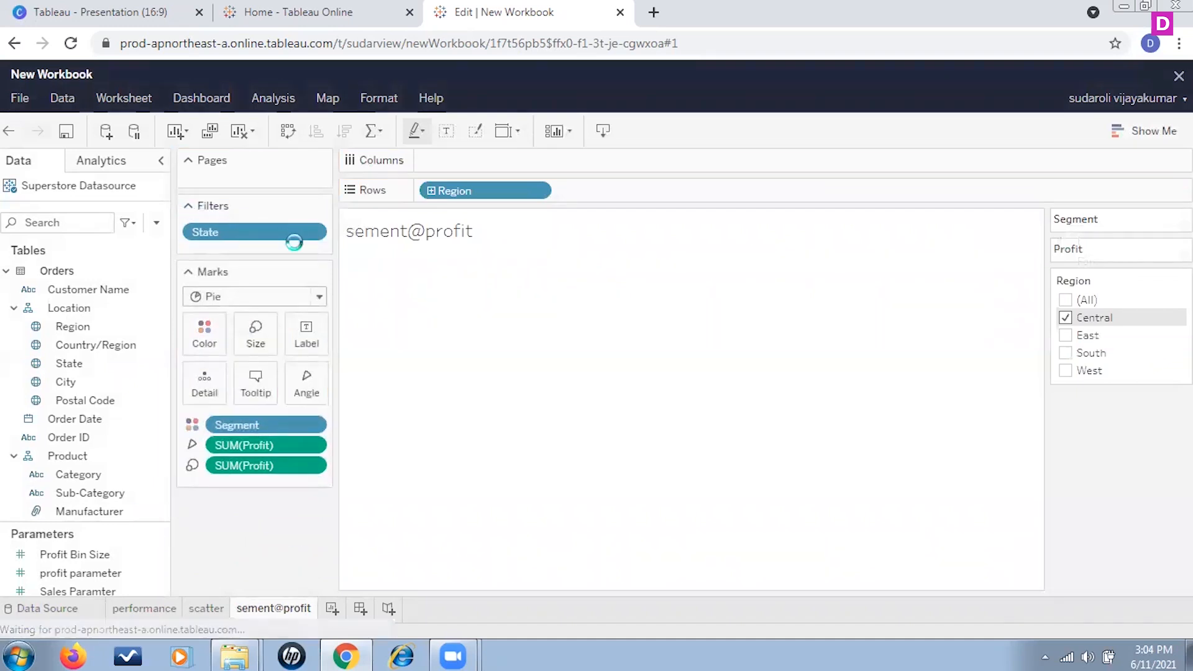
# Step: Remove the State filter from the Filters shelf and dismiss the Profit legend's menu without choosing an option
pyautogui.moveTo(269, 236); pyautogui.dragTo(280, 525)
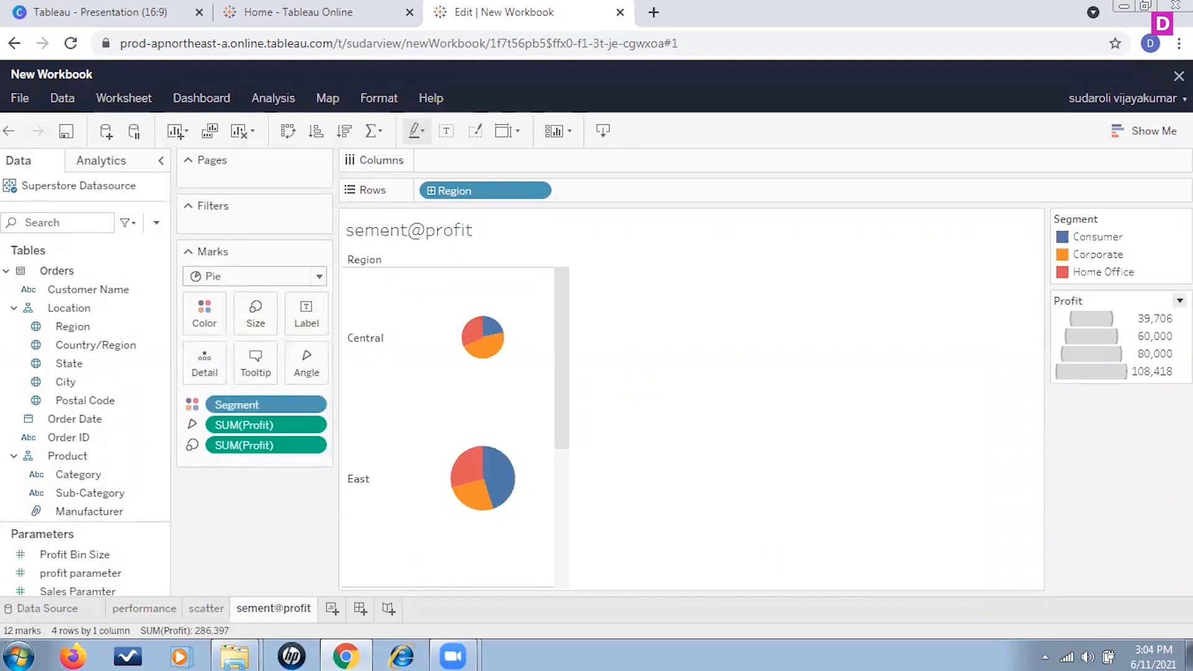
pyautogui.click(1179, 301)
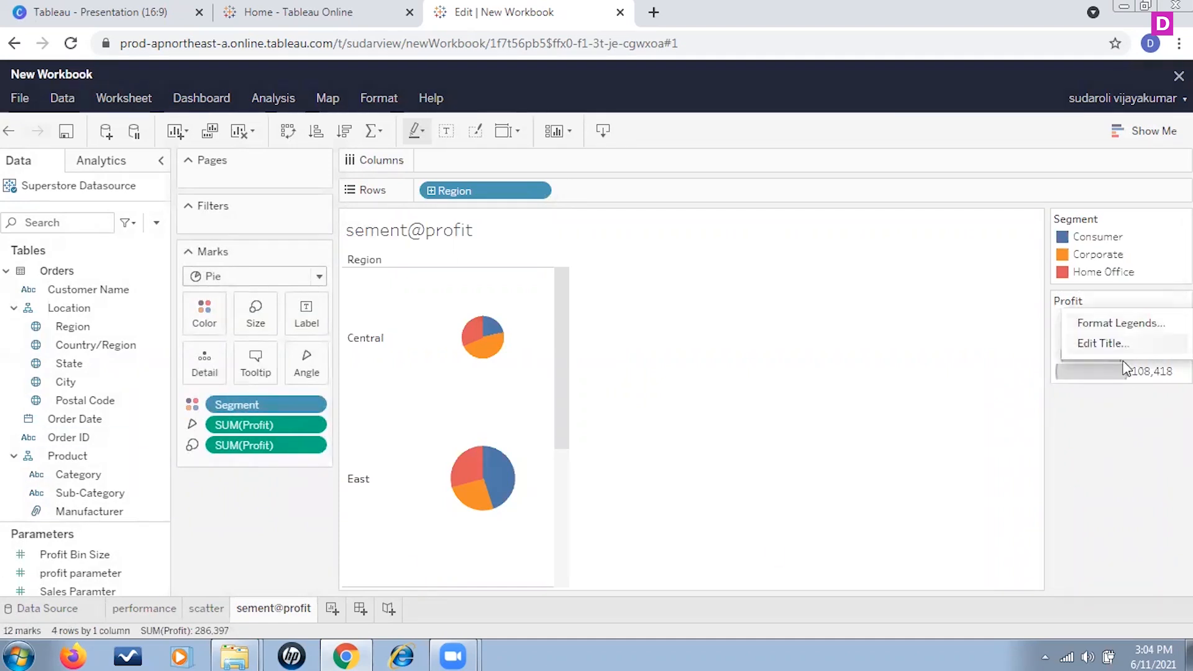
pyautogui.click(1079, 495)
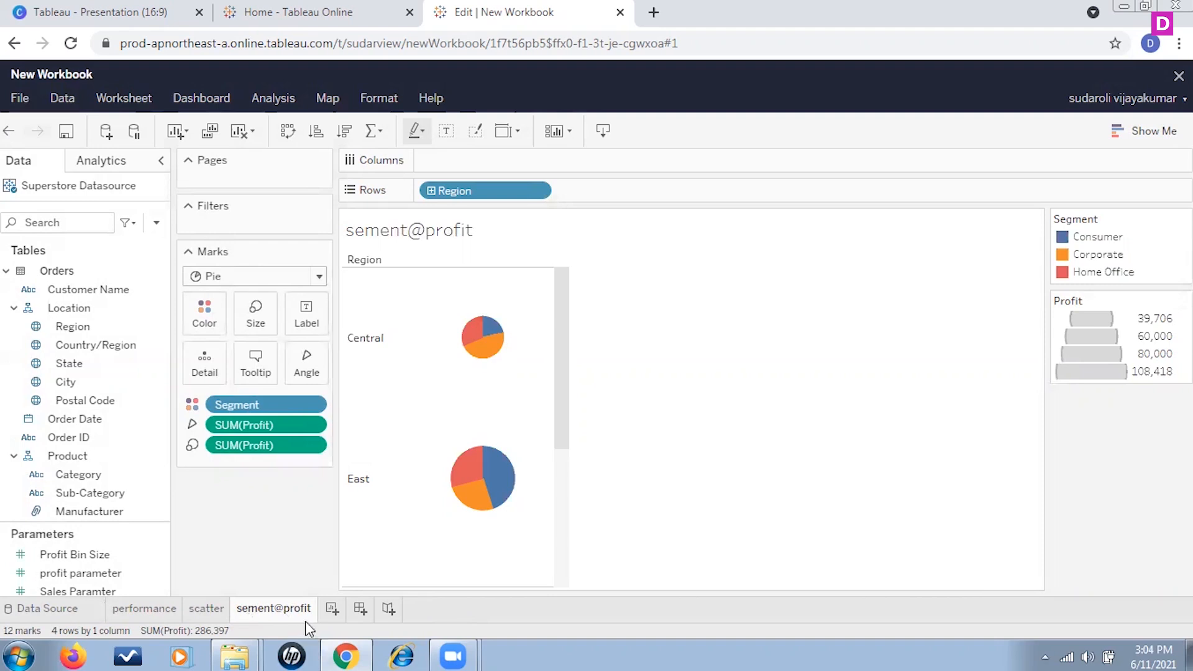
# Step: Create a new worksheet and place Sales on Columns
pyautogui.click(331, 609)
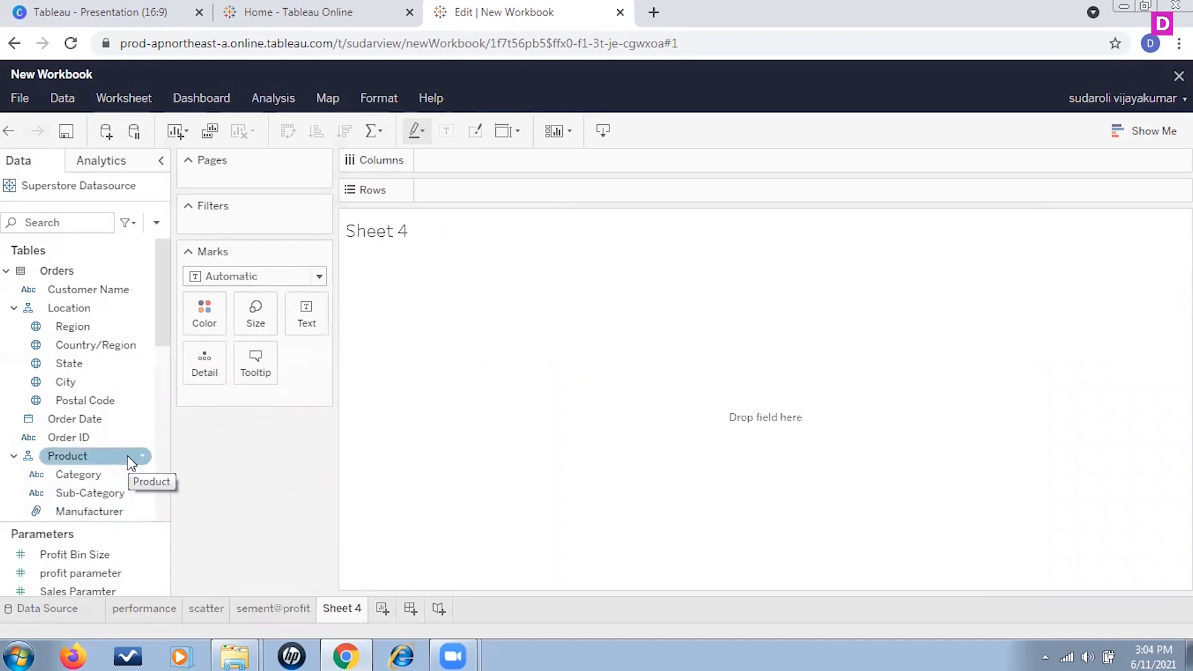
pyautogui.scroll(-3, 94, 338)
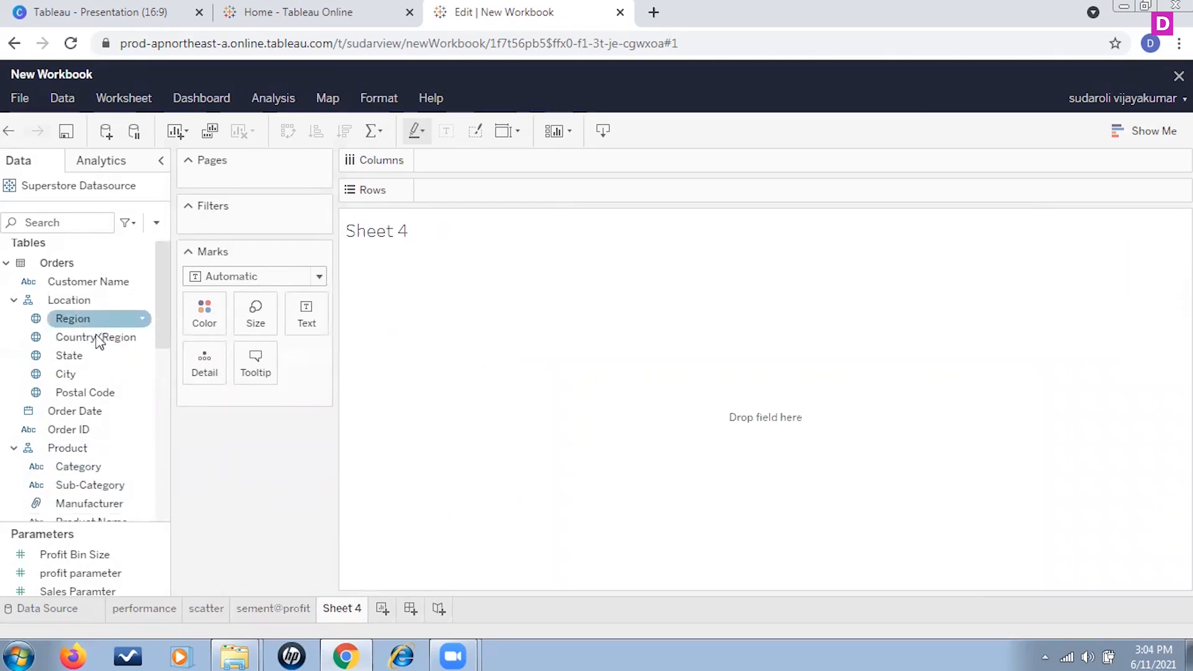
pyautogui.scroll(-6, 91, 385)
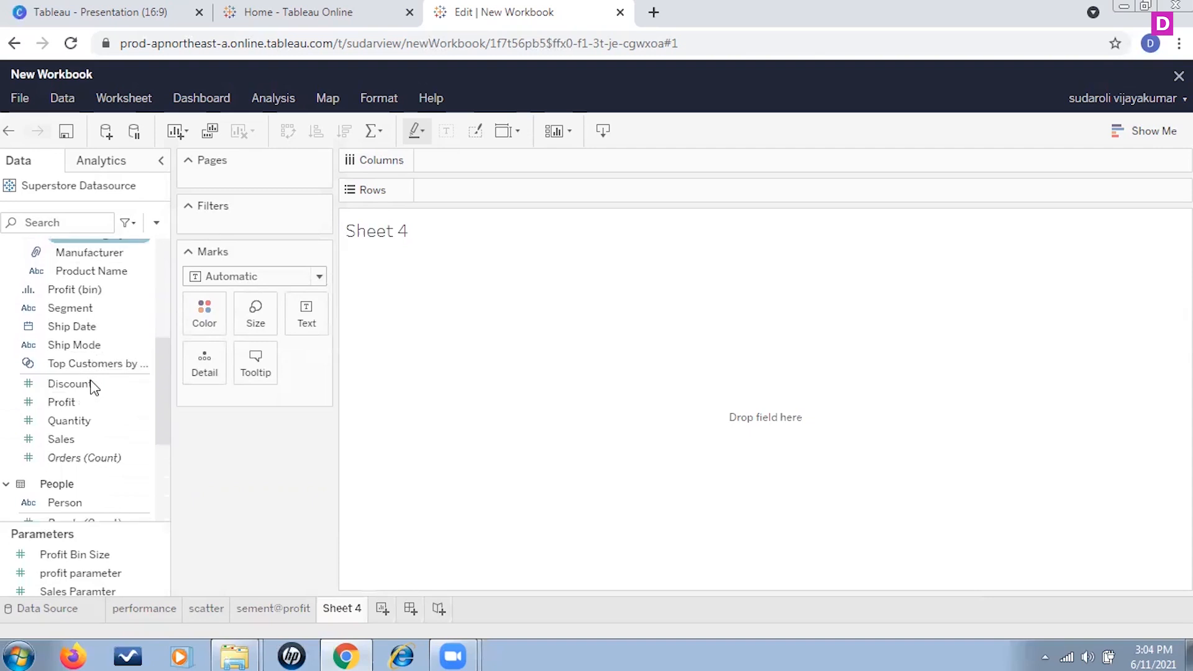
pyautogui.scroll(6, 91, 385)
pyautogui.scroll(2, 90, 380)
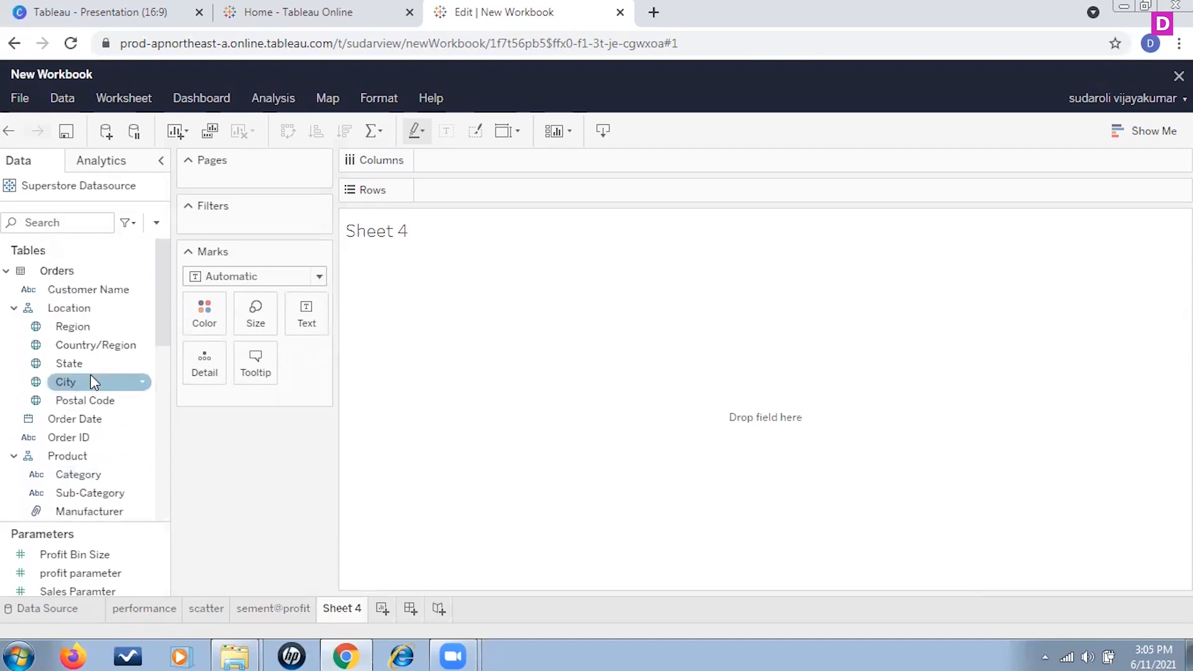
pyautogui.scroll(-5, 98, 407)
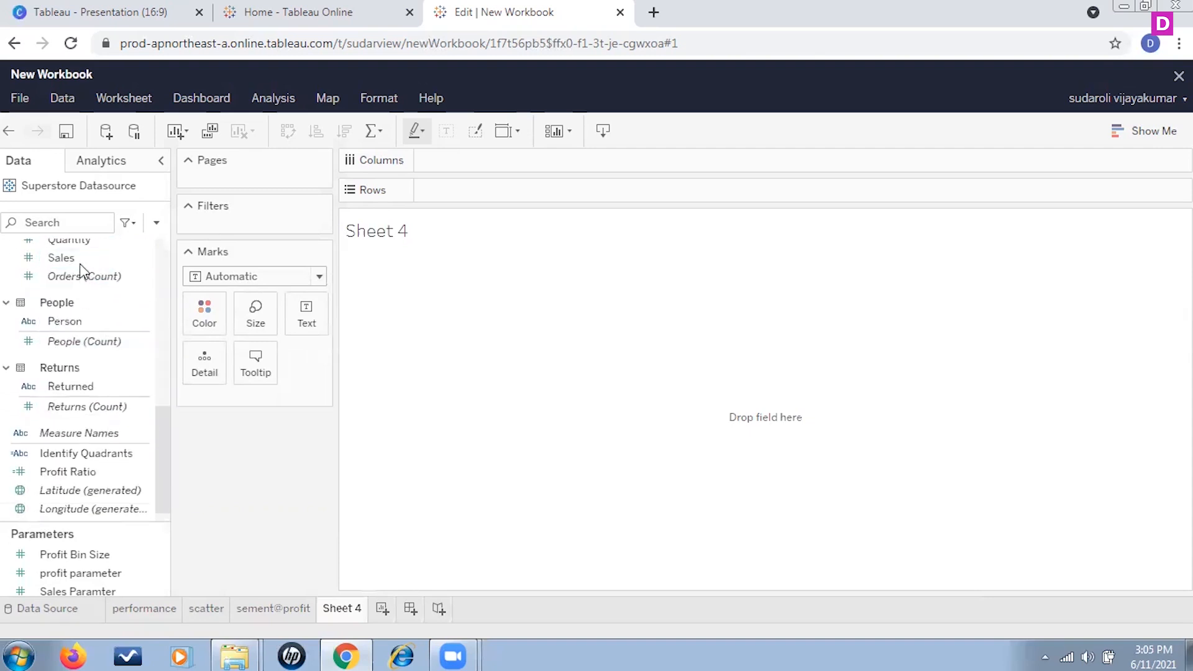
pyautogui.moveTo(79, 264); pyautogui.dragTo(507, 162)
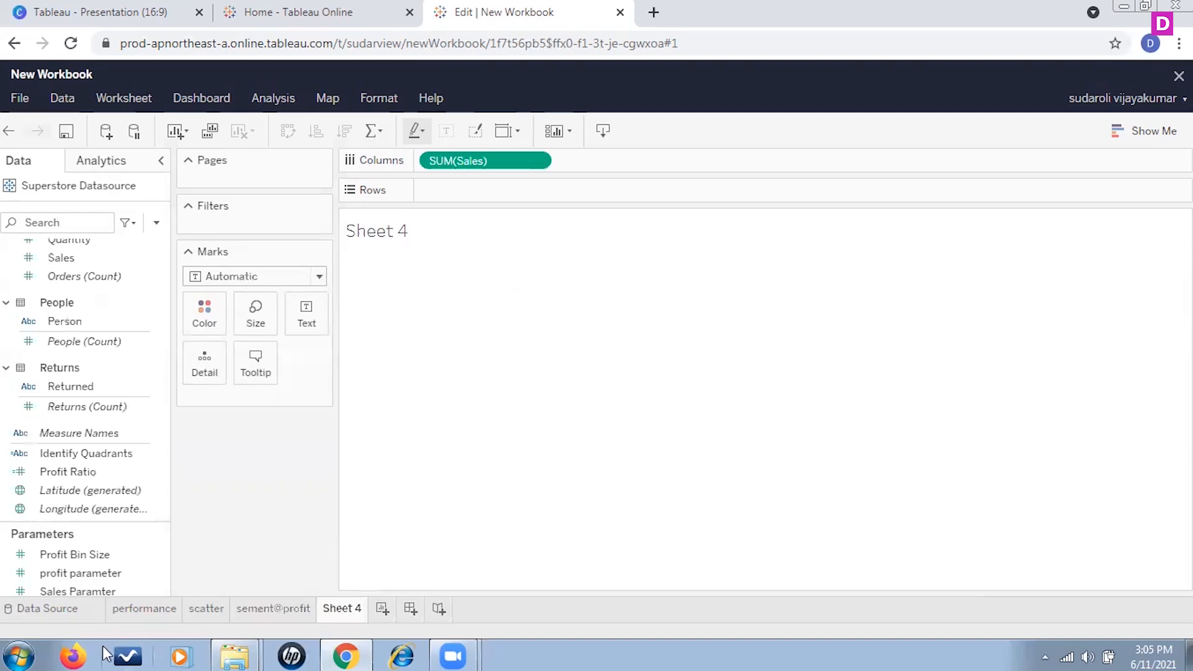
# Step: Add Category and then Sub-Category to Rows to break the sales bar down
pyautogui.scroll(10, 75, 447)
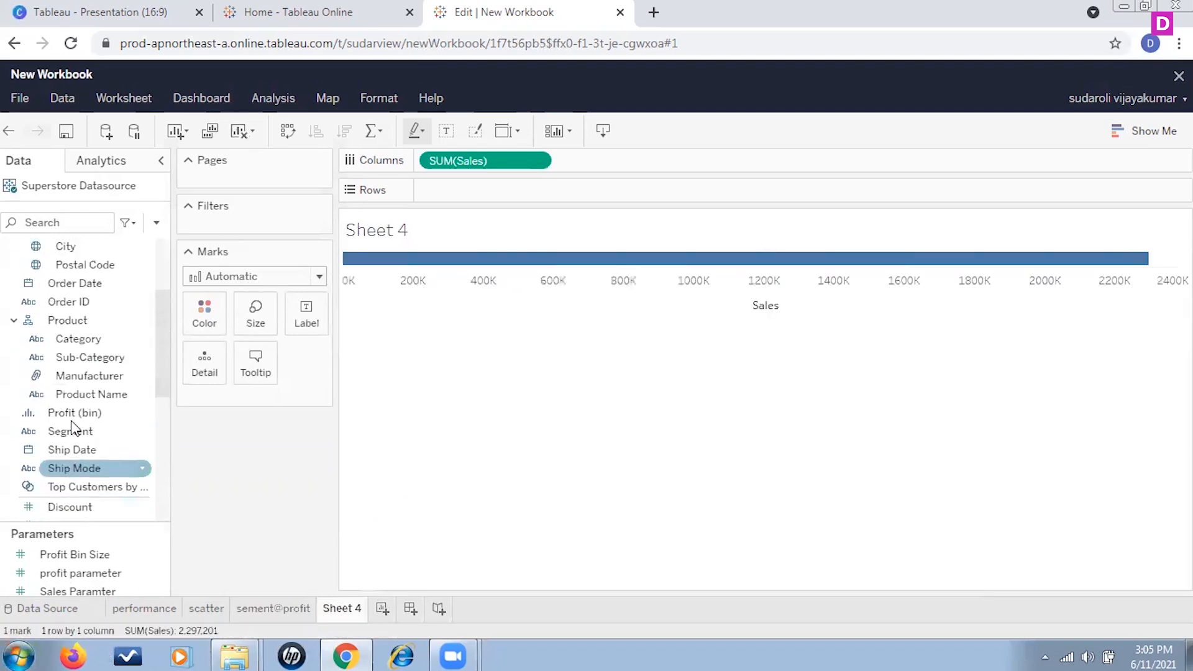
pyautogui.scroll(-3, 75, 389)
pyautogui.moveTo(83, 304); pyautogui.dragTo(465, 196)
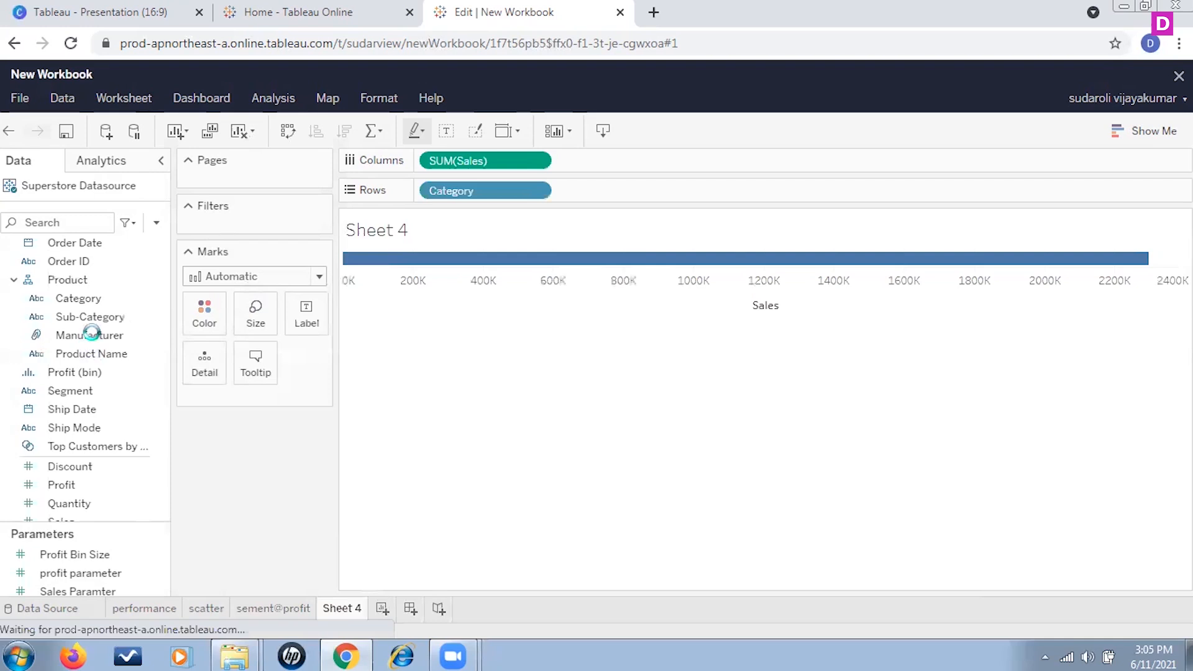
pyautogui.moveTo(94, 319); pyautogui.dragTo(612, 191)
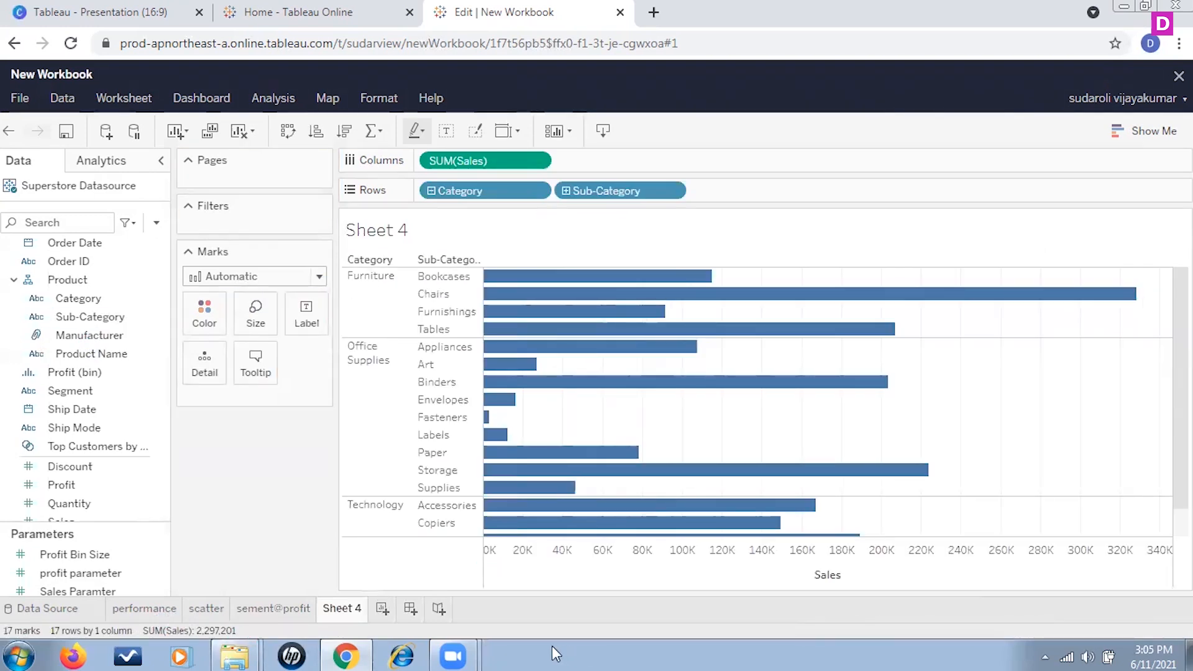
# Step: Add Profit to the Marks card and assign it to Color
pyautogui.scroll(-5, 156, 429)
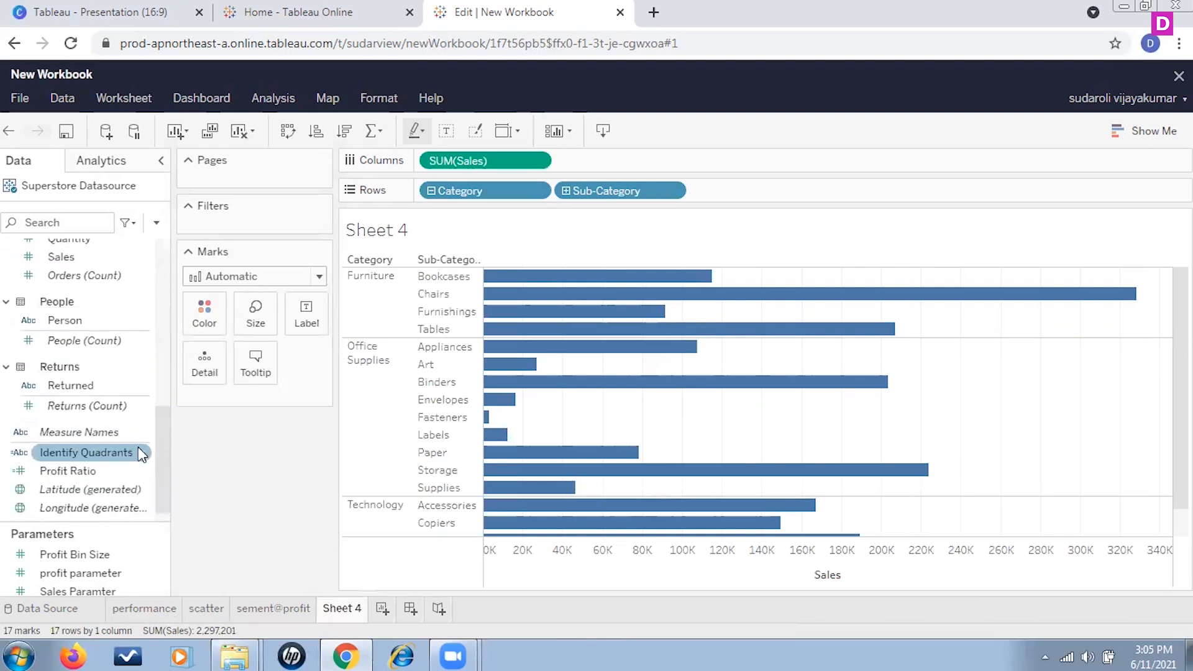
pyautogui.scroll(5, 142, 456)
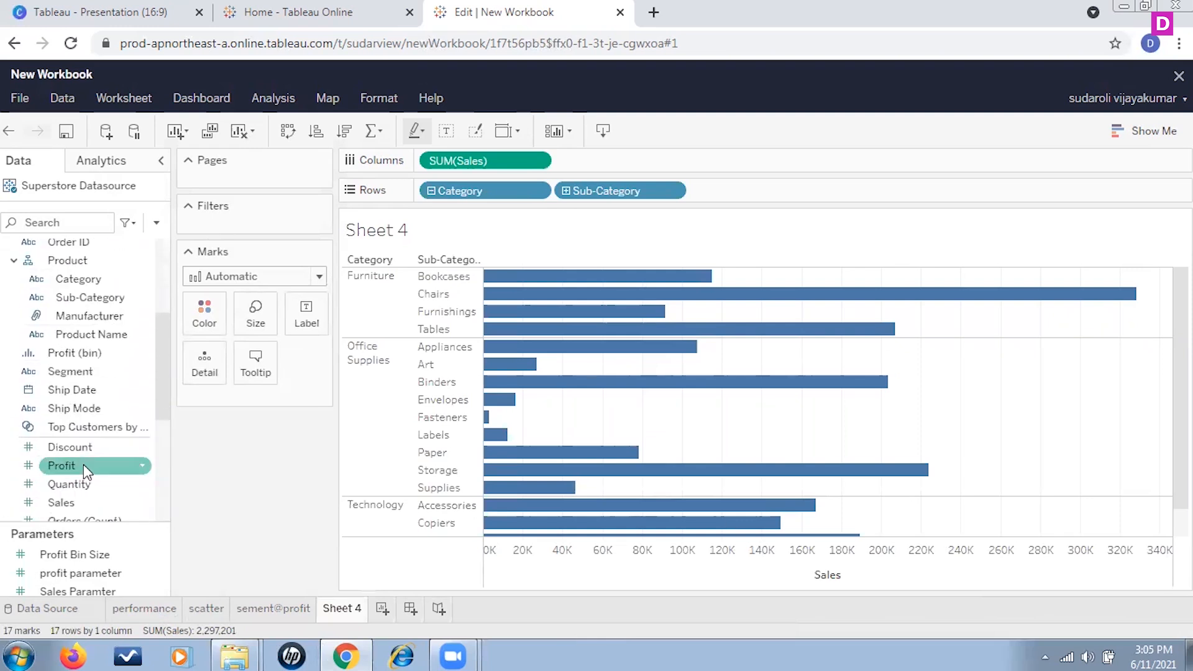
pyautogui.moveTo(83, 465); pyautogui.dragTo(260, 406)
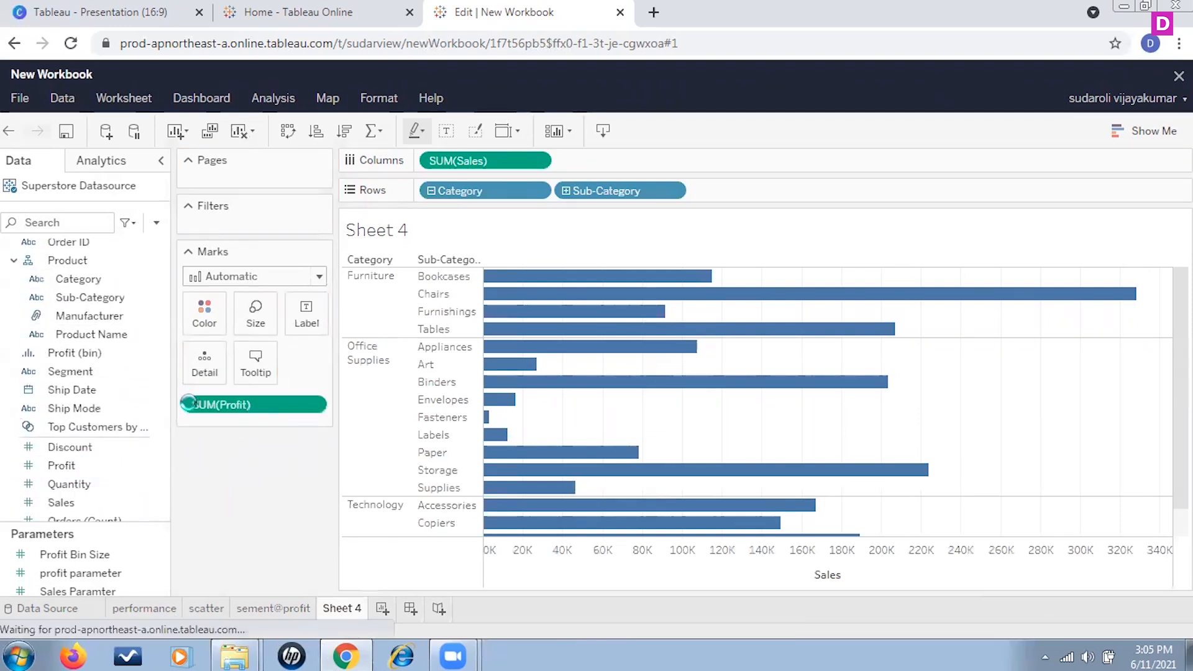
pyautogui.click(192, 405)
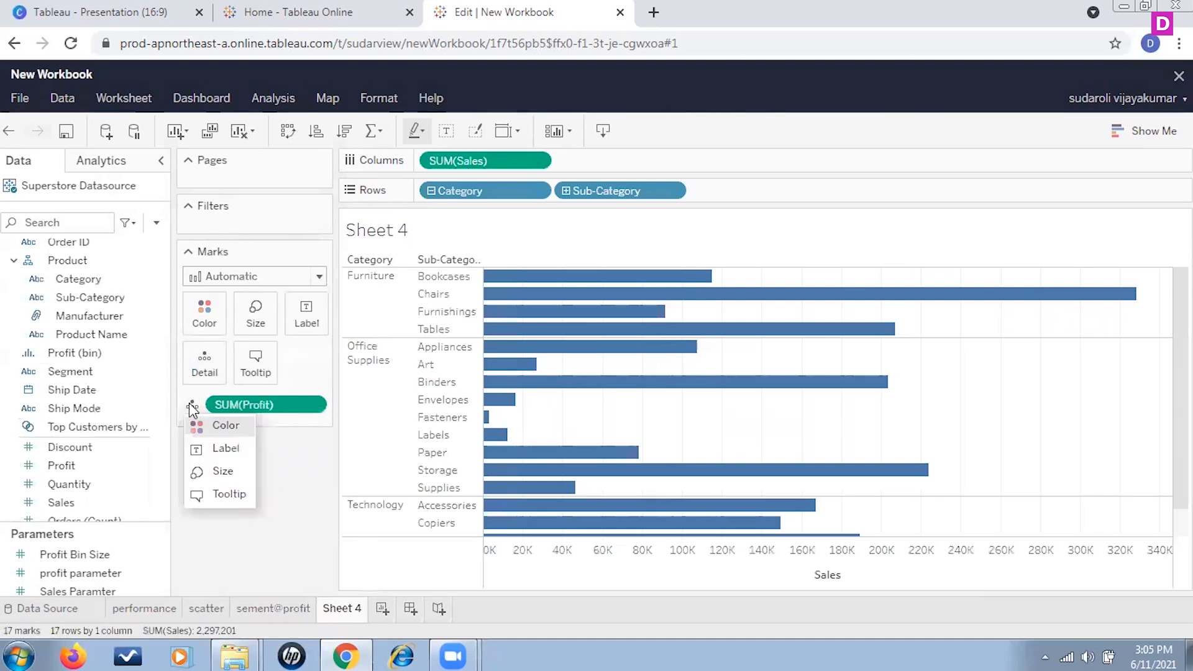
pyautogui.click(205, 426)
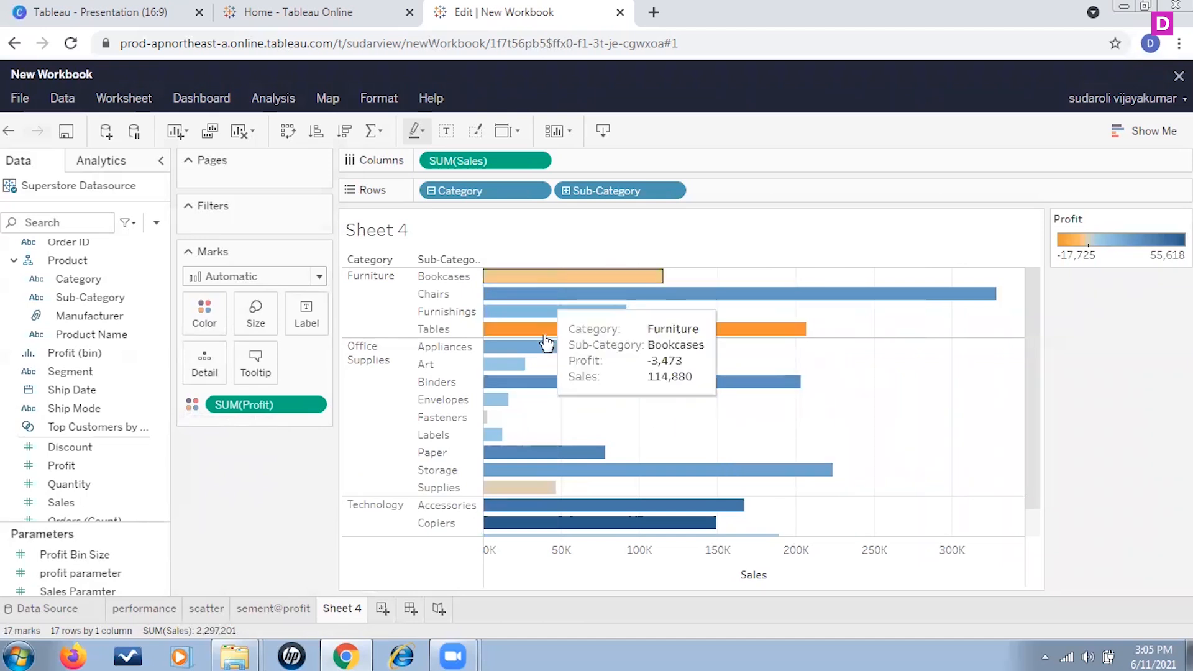
# Step: Add Region as a filter with all values selected
pyautogui.moveTo(561, 336)
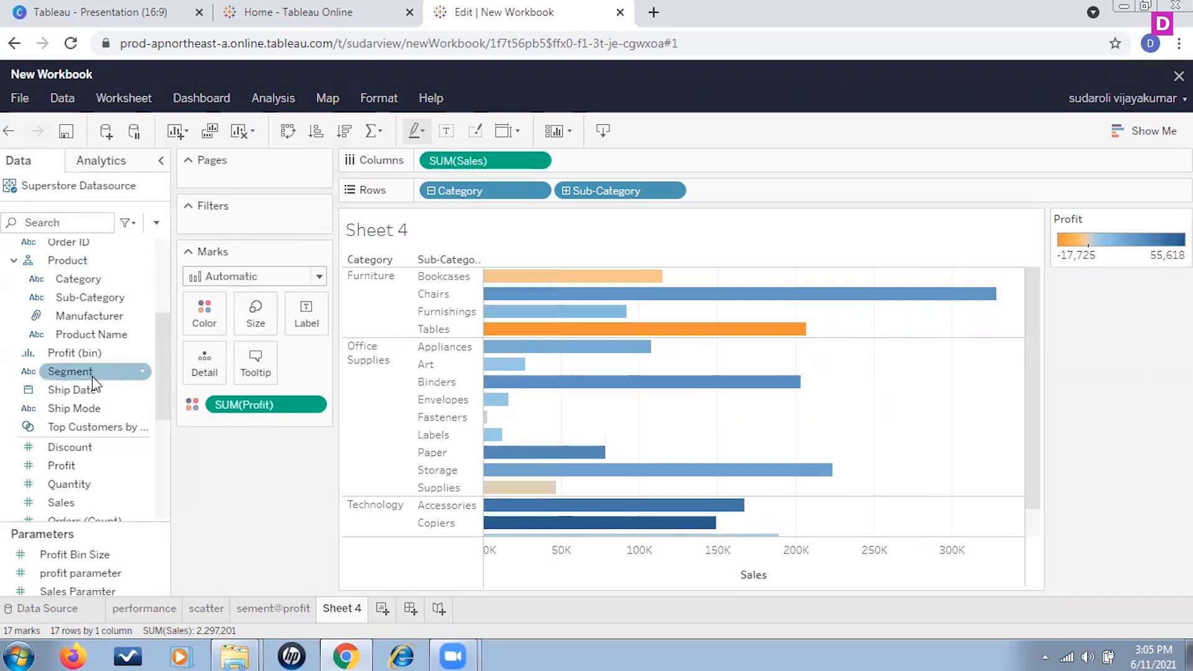
pyautogui.scroll(5, 93, 363)
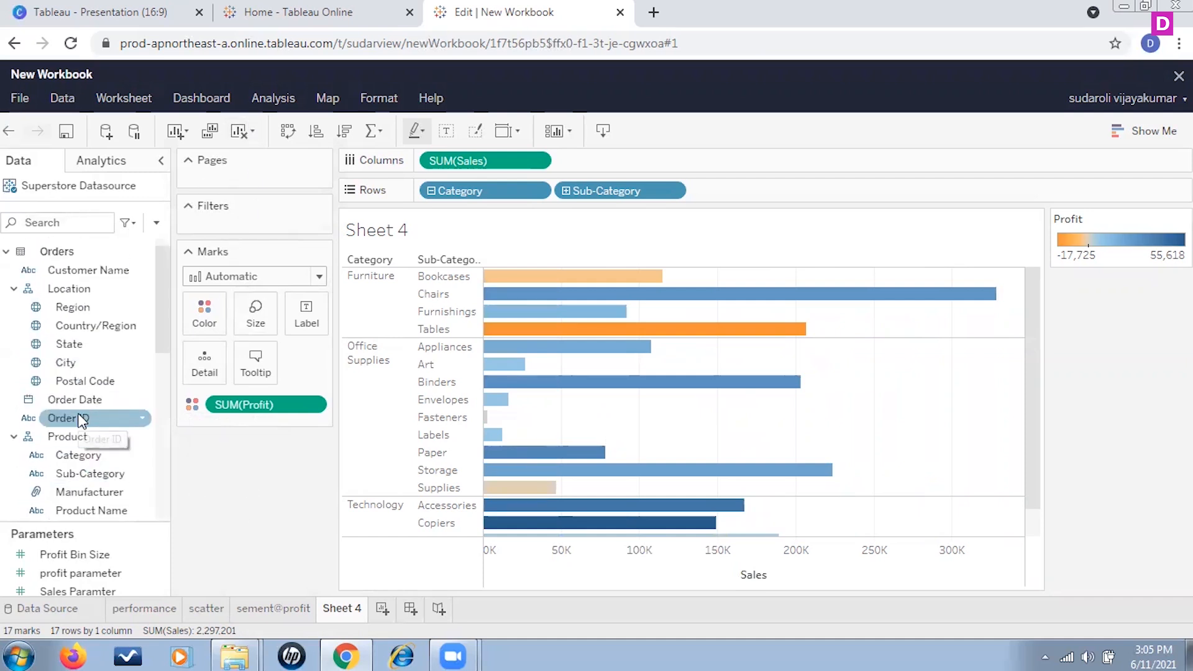
pyautogui.moveTo(68, 311); pyautogui.dragTo(264, 248)
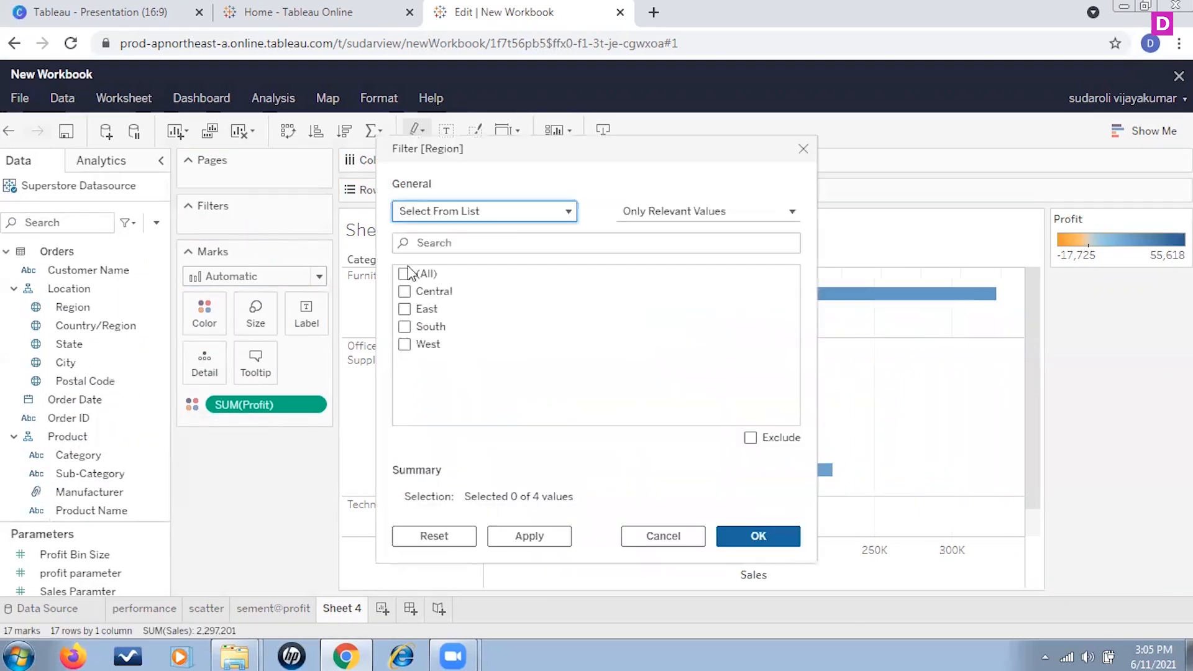
pyautogui.click(404, 274)
pyautogui.click(544, 538)
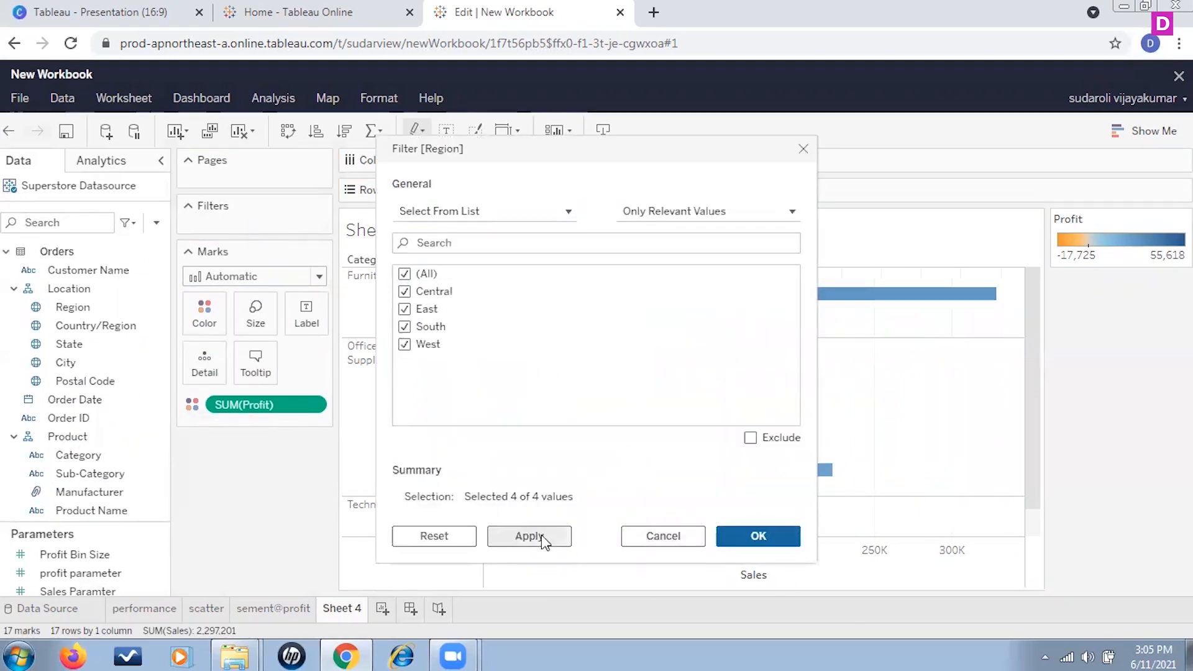
pyautogui.click(759, 537)
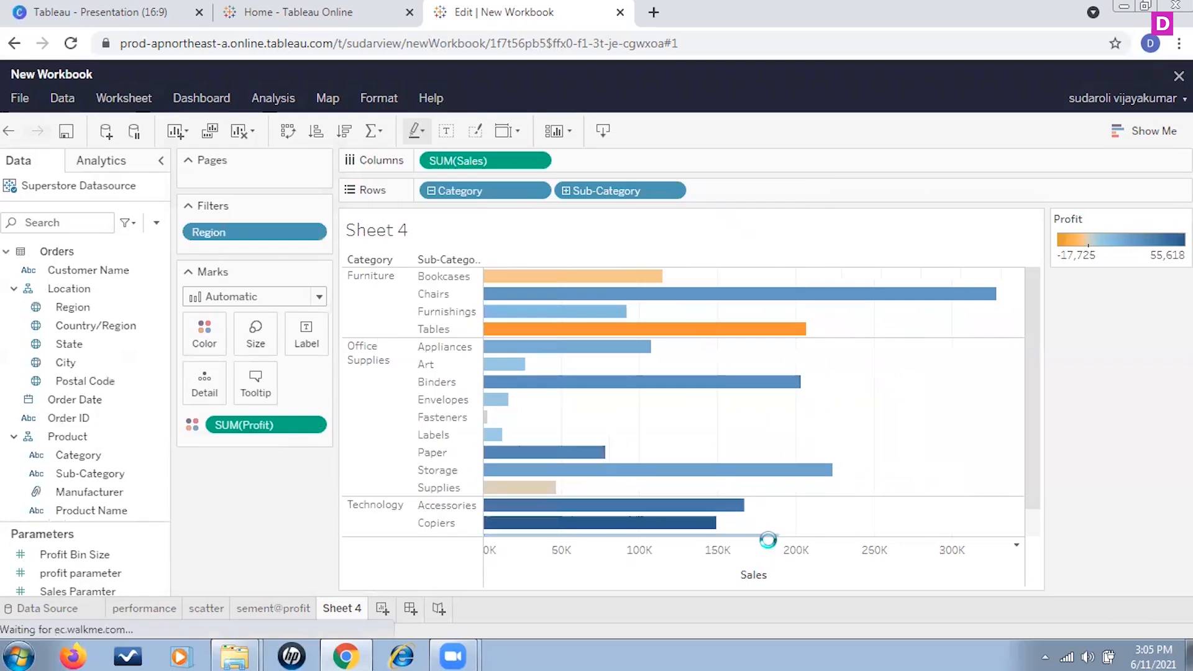
# Step: Show the Region filter card and filter the bar chart to Central only
pyautogui.click(318, 232)
pyautogui.click(267, 293)
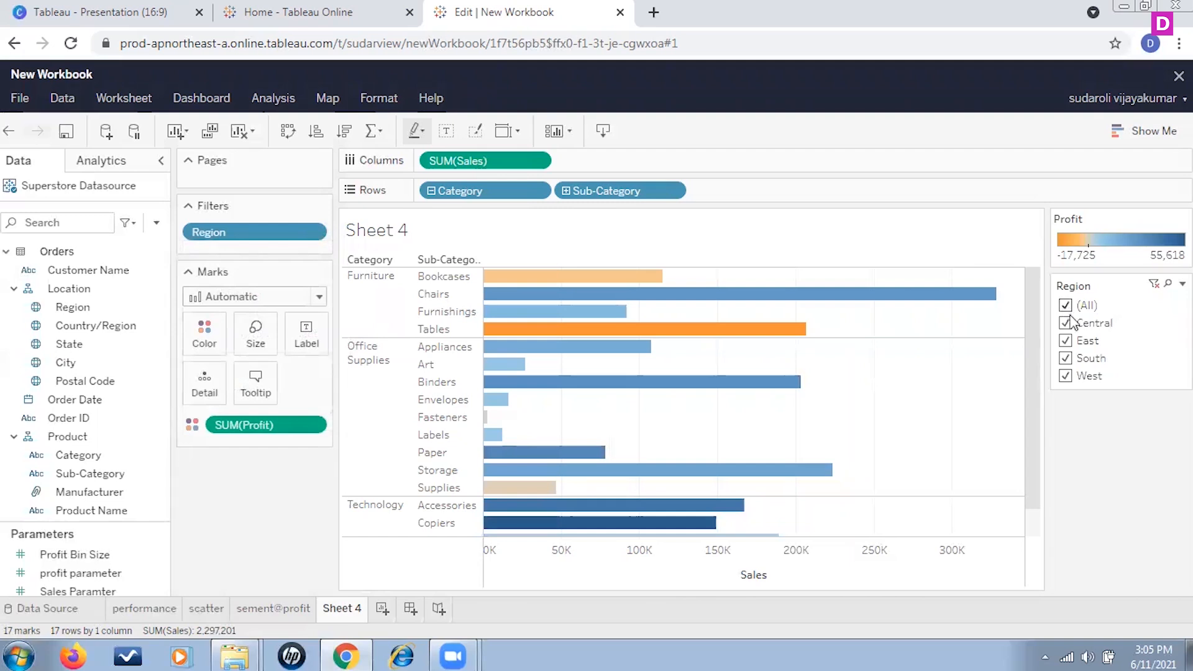
pyautogui.click(1065, 306)
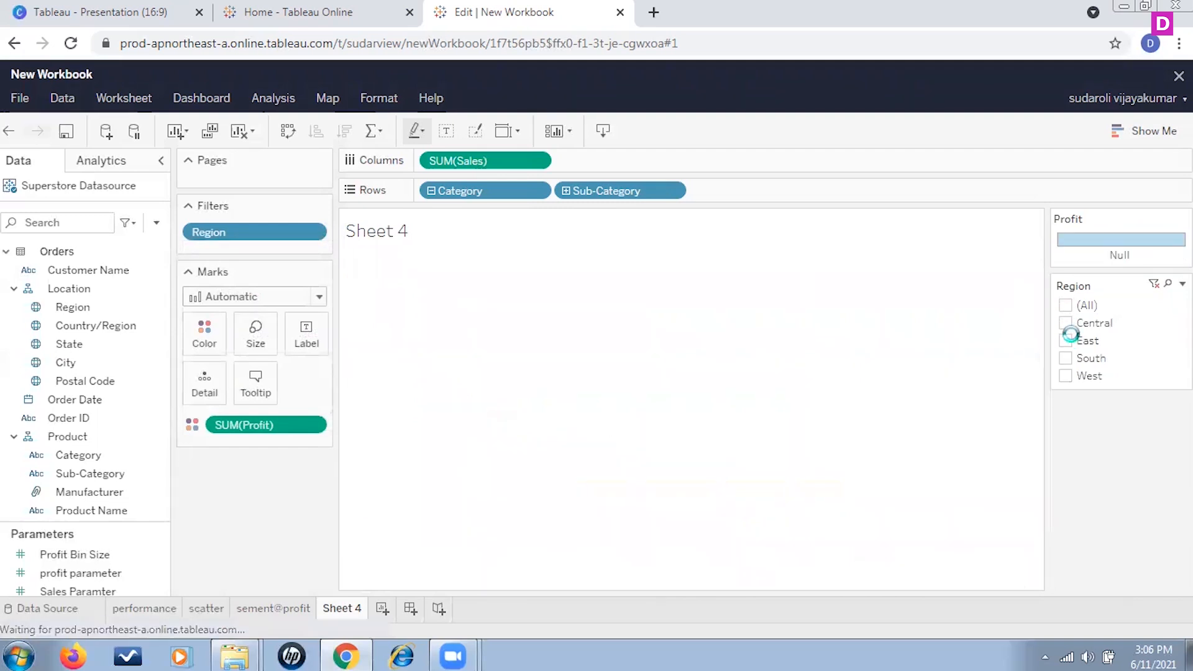
pyautogui.click(1072, 325)
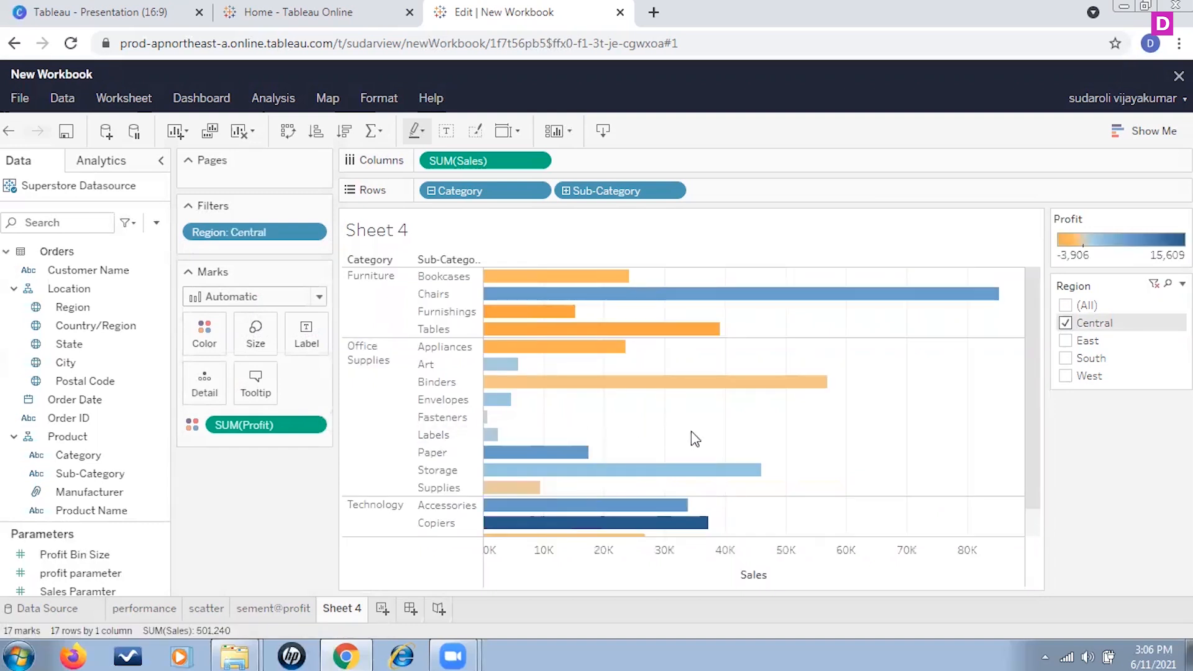
pyautogui.scroll(-1, 812, 418)
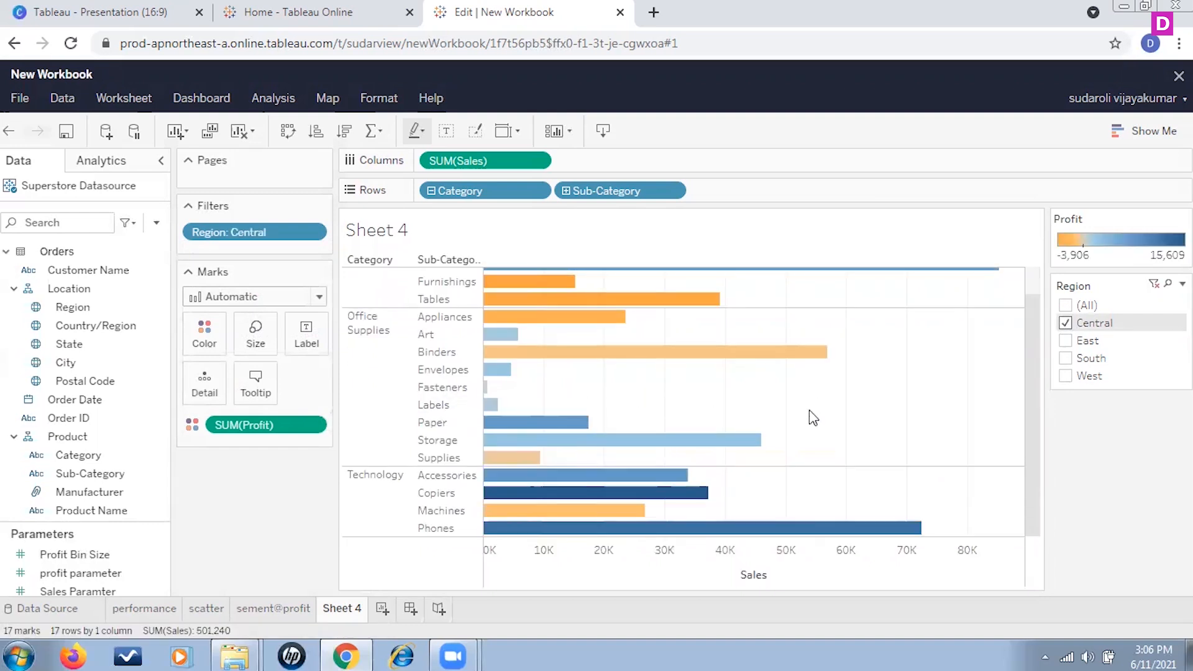
pyautogui.scroll(1, 812, 418)
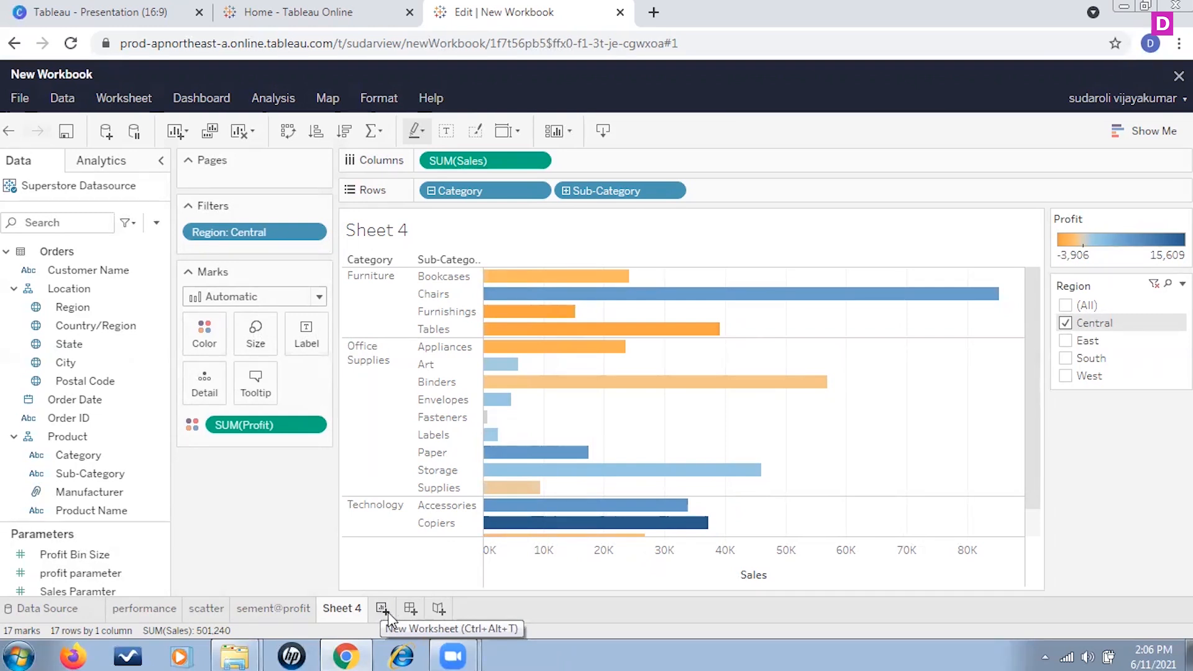
# Step: Create another new worksheet and place Sales on Rows
pyautogui.click(381, 608)
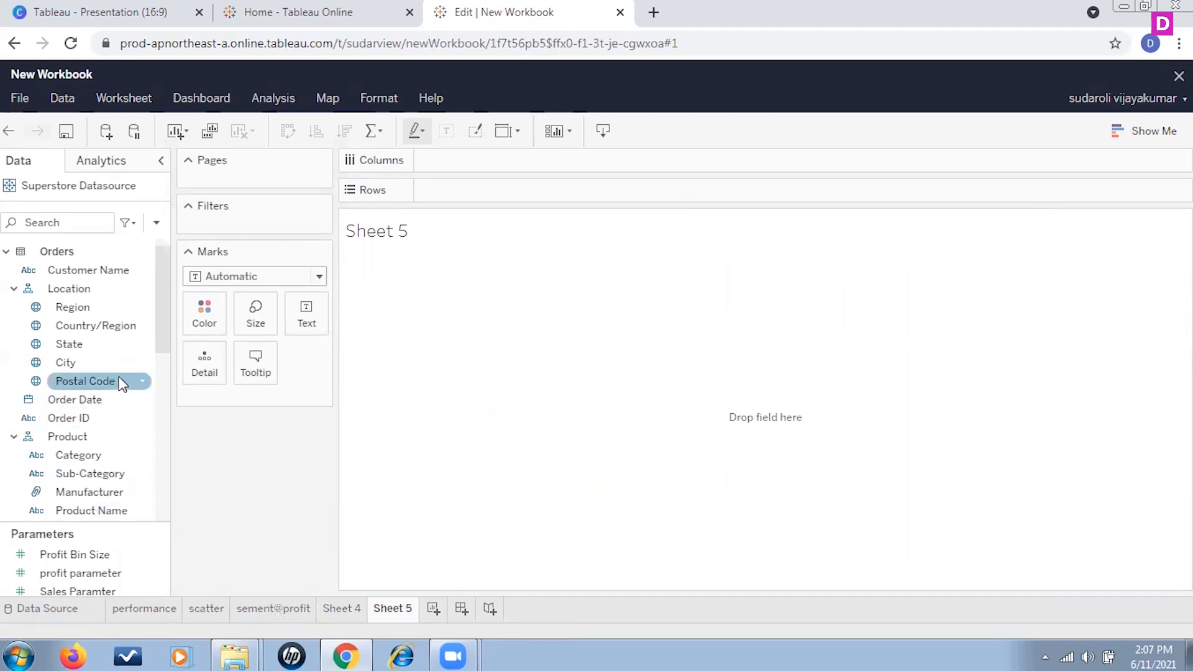
pyautogui.scroll(-5, 68, 441)
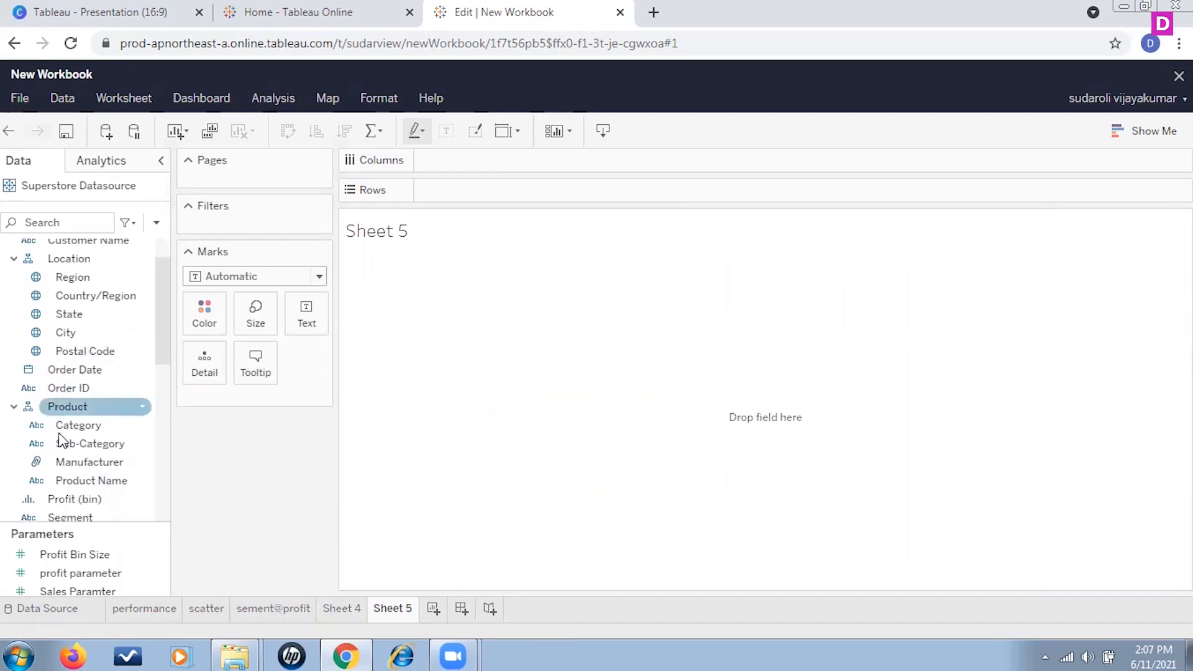
pyautogui.scroll(6, 62, 430)
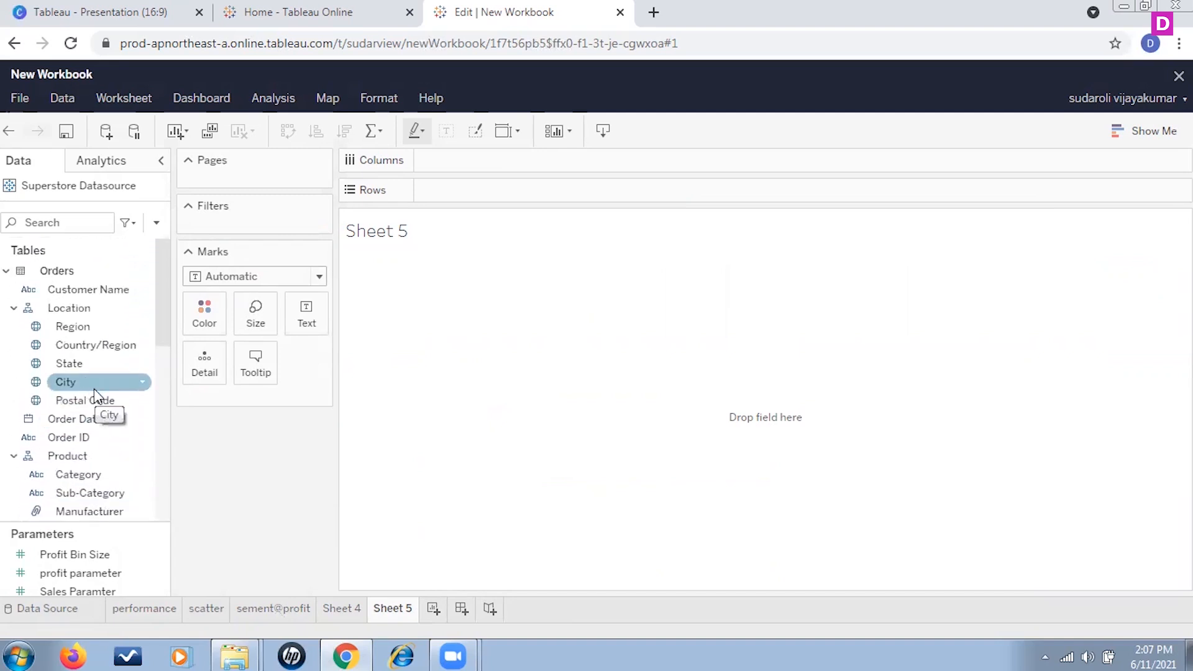
pyautogui.scroll(-5, 94, 389)
pyautogui.scroll(-5, 94, 389)
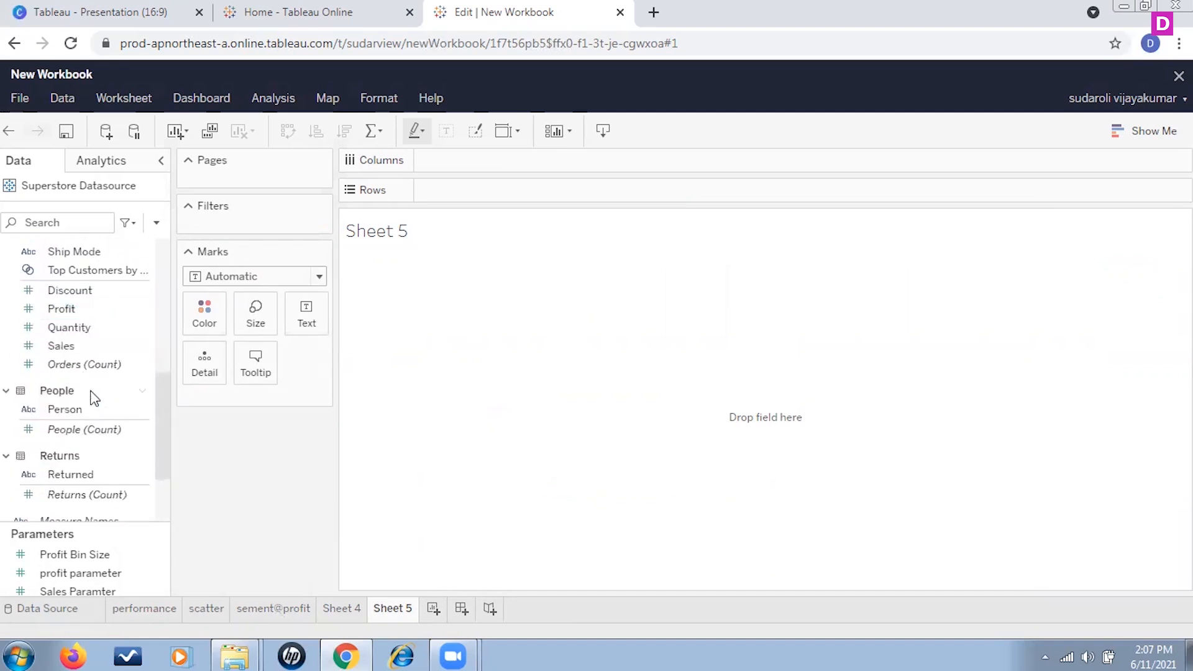
pyautogui.moveTo(63, 349); pyautogui.dragTo(487, 194)
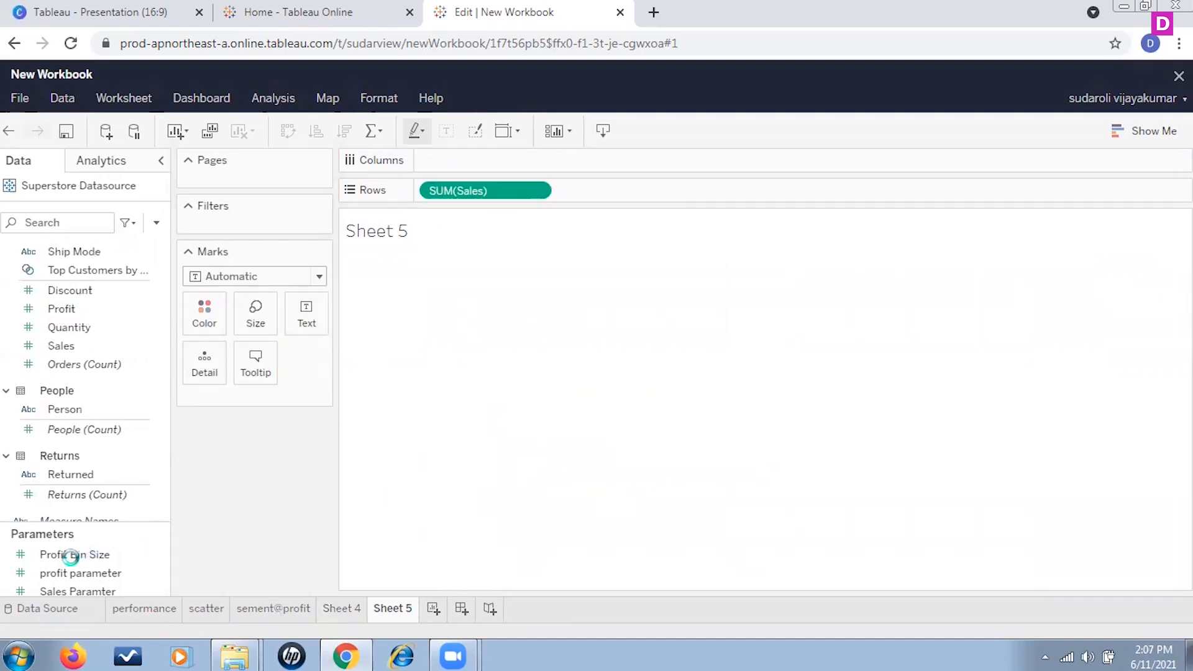
# Step: Add Order Date to Columns and change its date level to Month
pyautogui.scroll(10, 95, 377)
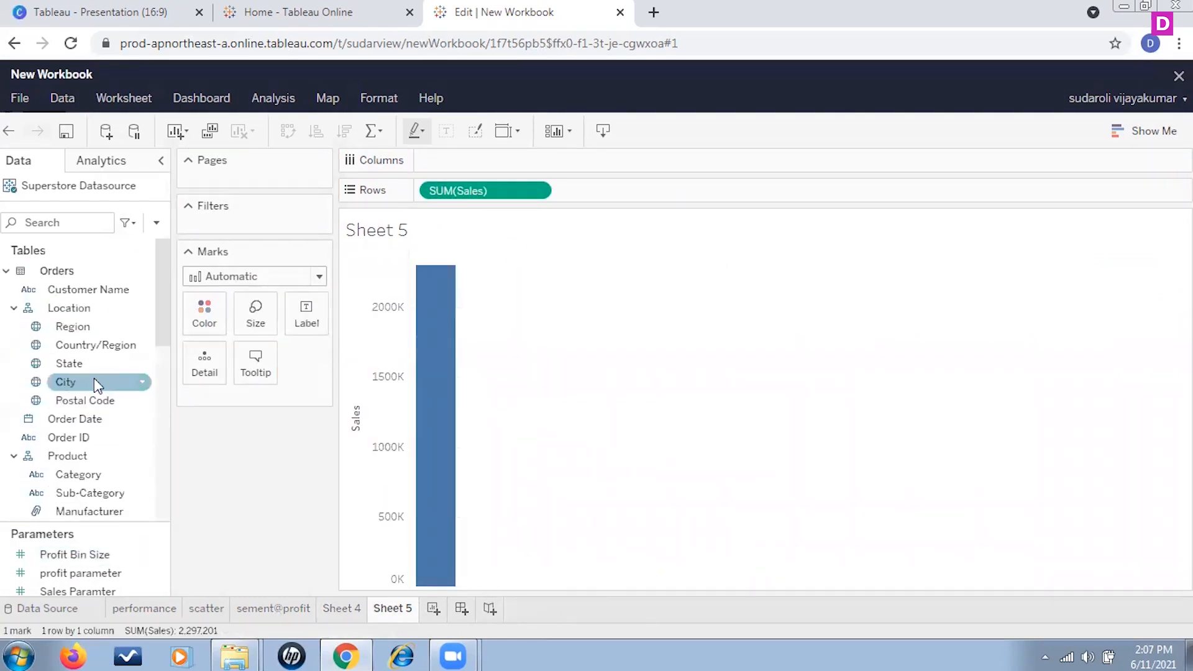
pyautogui.moveTo(99, 418); pyautogui.dragTo(483, 158)
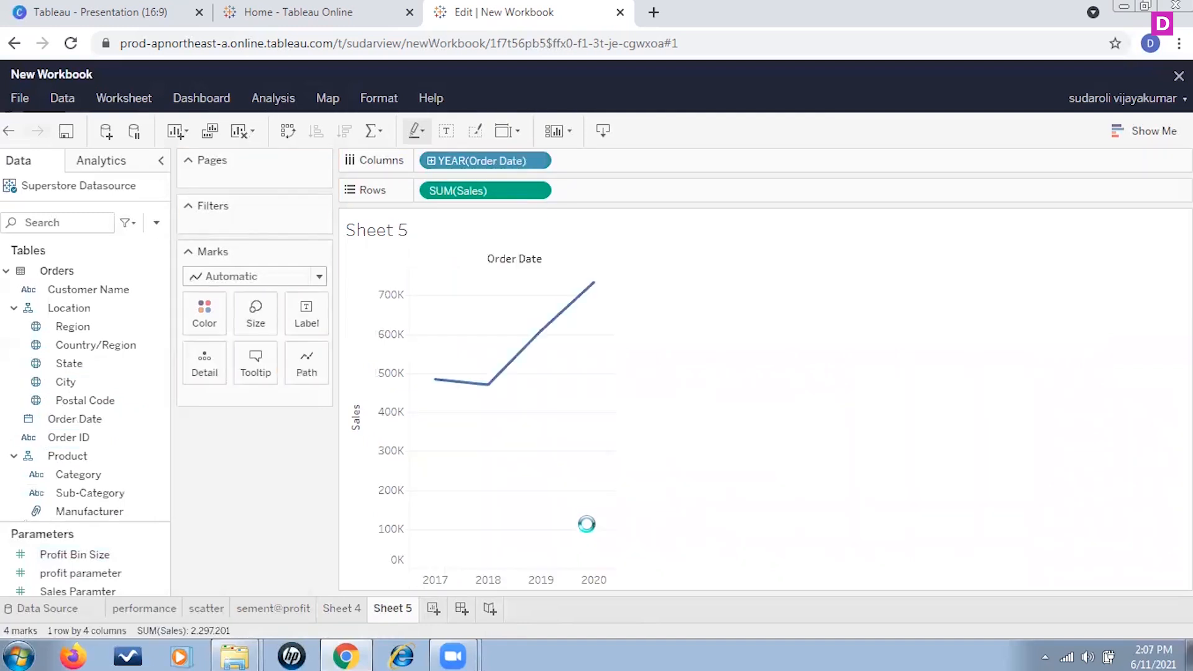
pyautogui.click(543, 162)
pyautogui.click(481, 460)
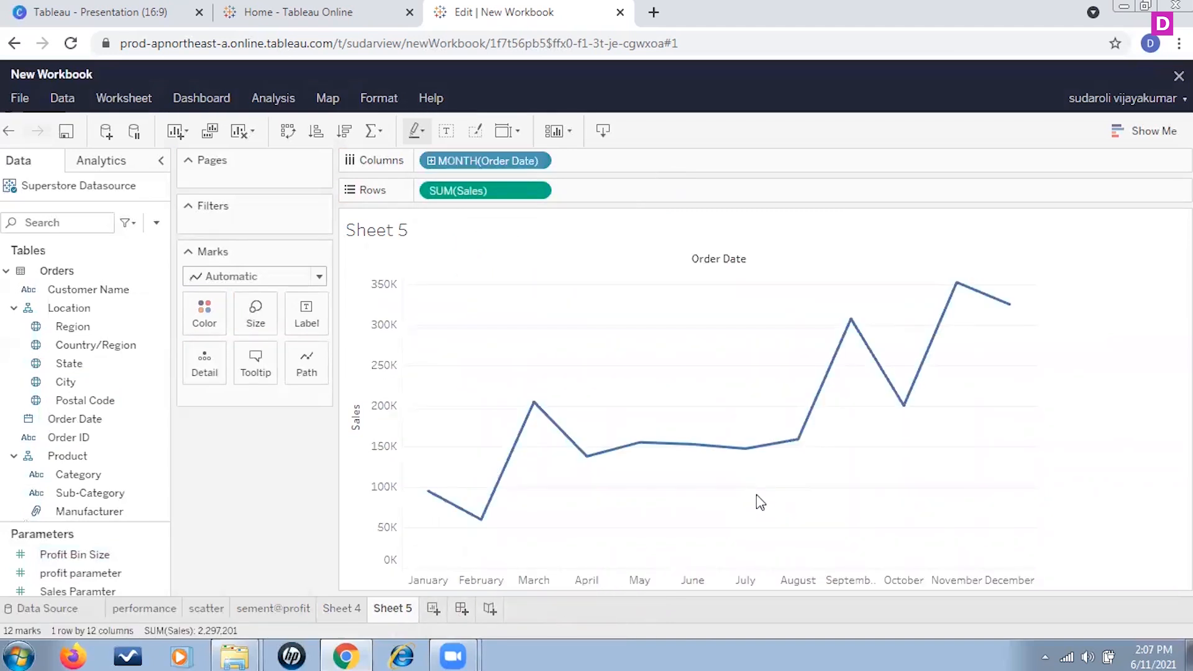
pyautogui.click(542, 162)
pyautogui.click(442, 453)
pyautogui.click(432, 161)
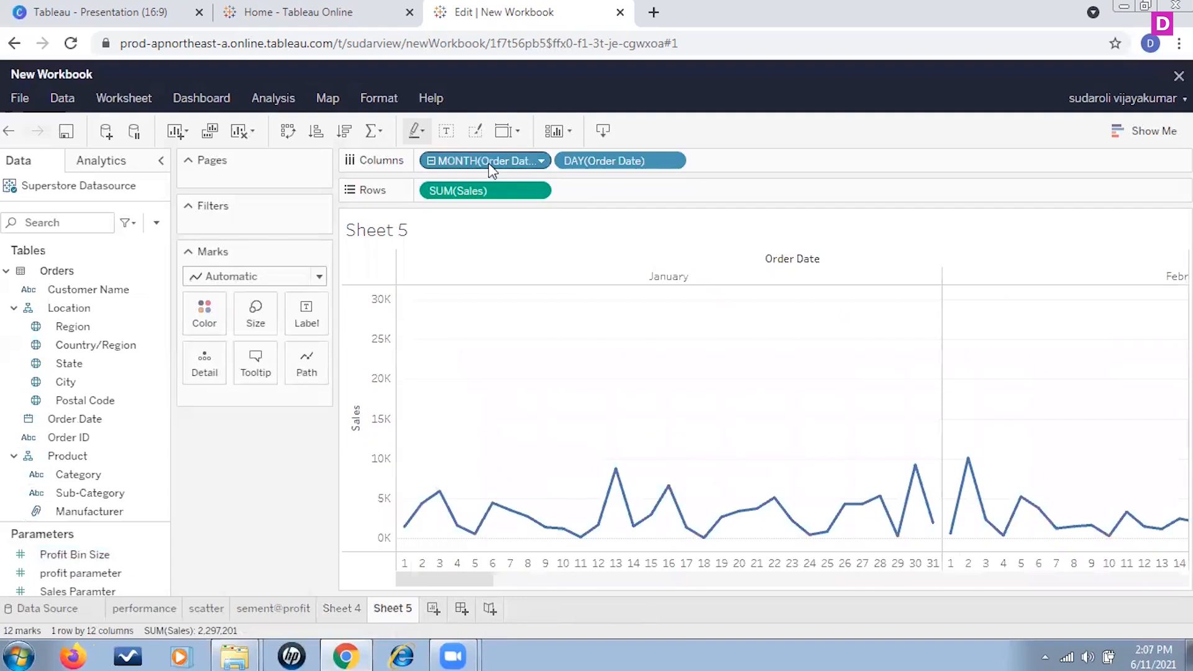
pyautogui.moveTo(598, 163); pyautogui.dragTo(219, 465)
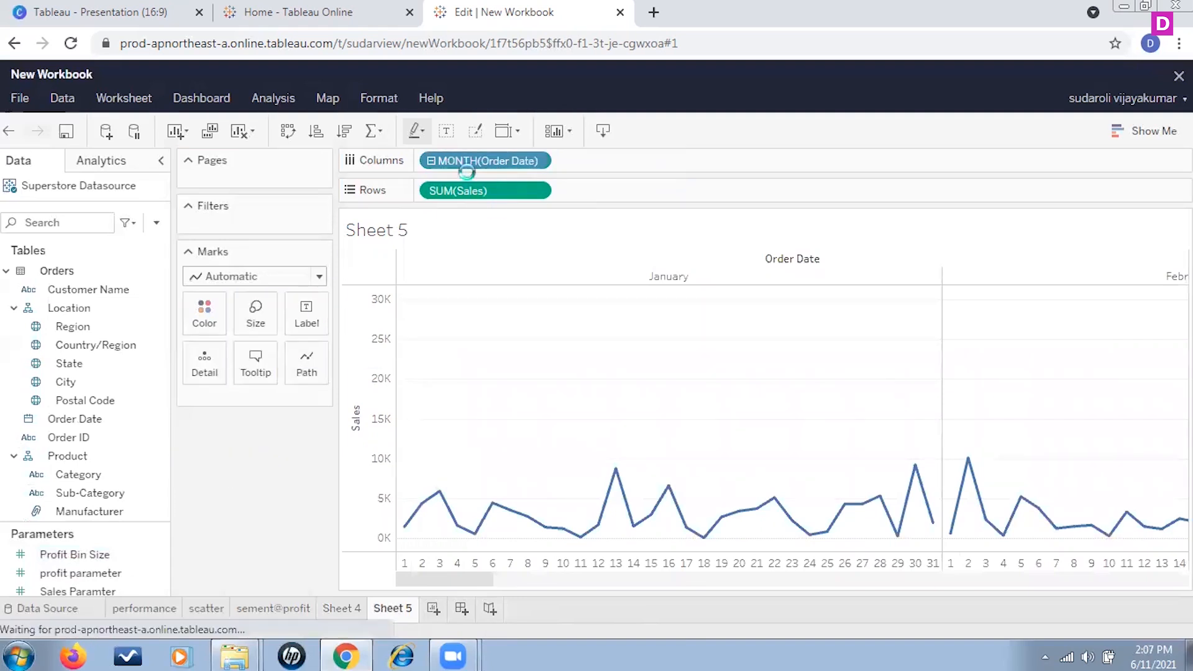
# Step: Replace the month field on Columns with Order Date at Year level plus Order Date at Month level
pyautogui.moveTo(467, 158); pyautogui.dragTo(345, 452)
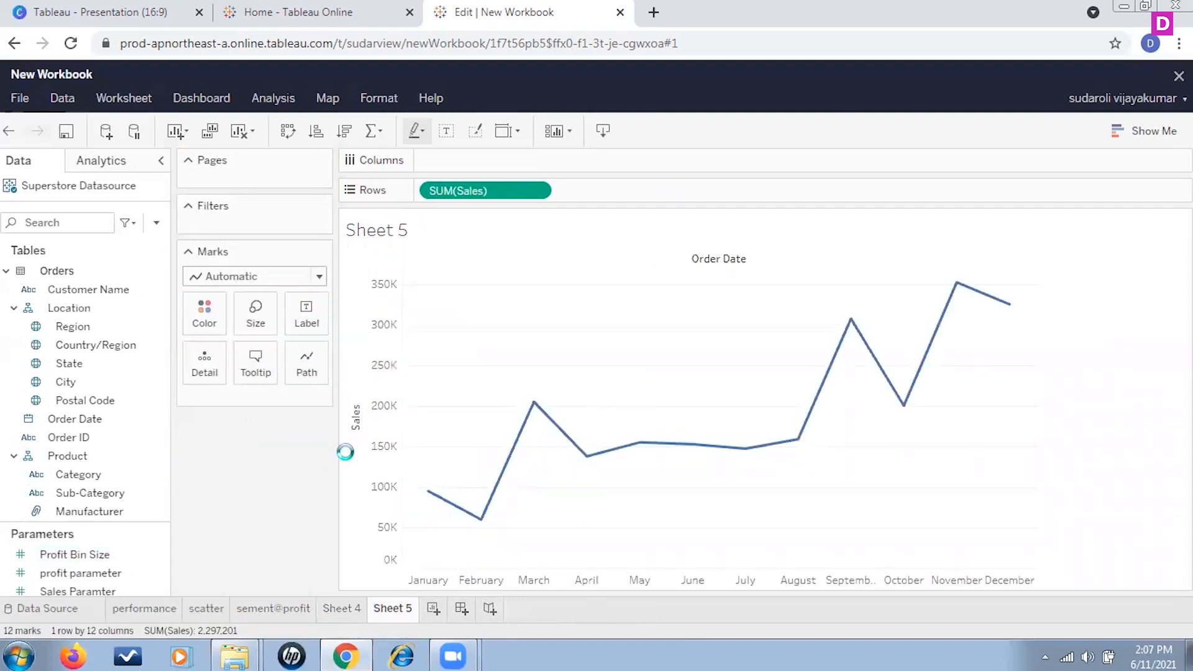
pyautogui.scroll(-3, 102, 388)
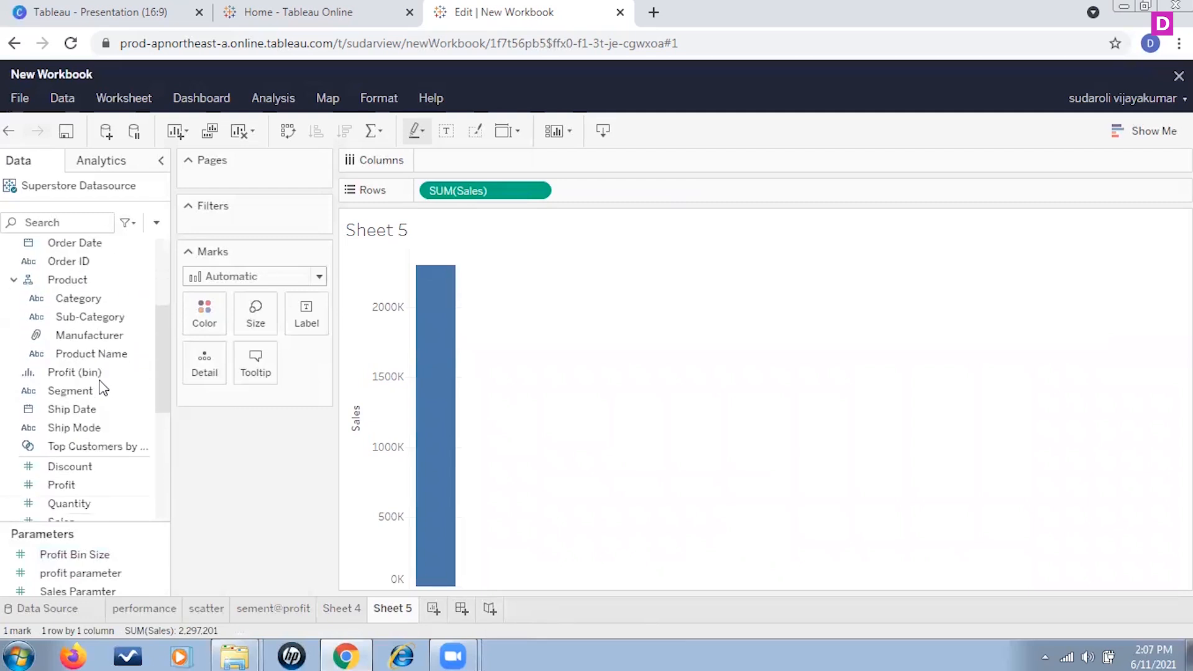
pyautogui.scroll(5, 100, 384)
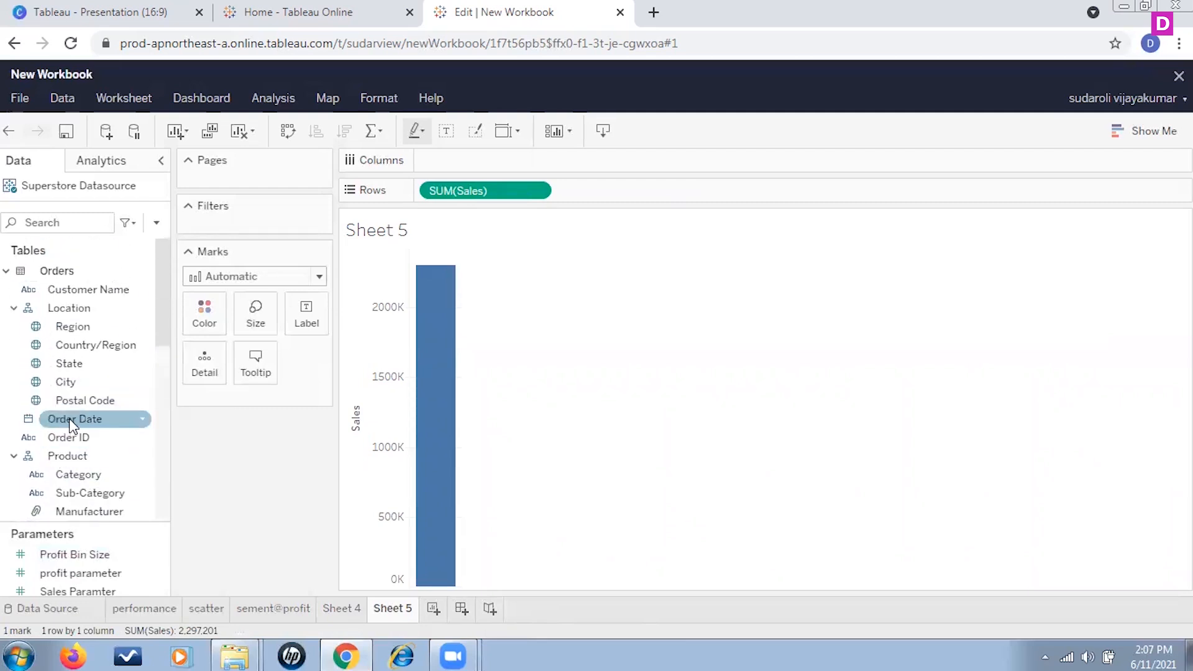
pyautogui.moveTo(69, 419); pyautogui.dragTo(477, 163)
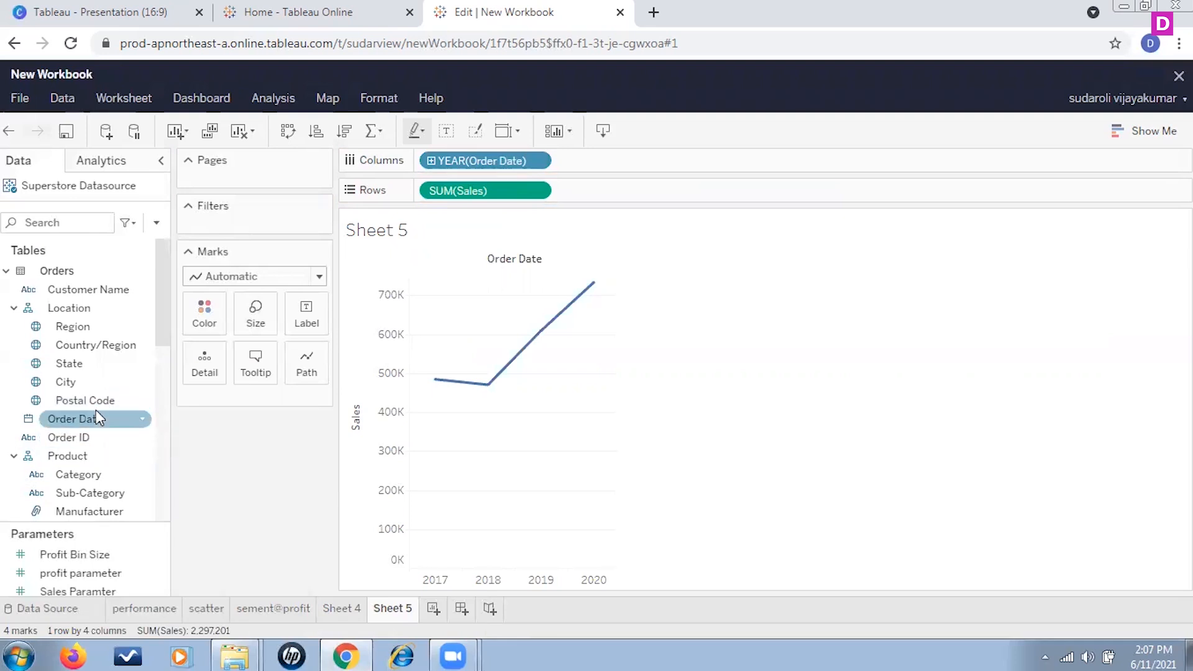
pyautogui.moveTo(102, 420); pyautogui.dragTo(615, 163)
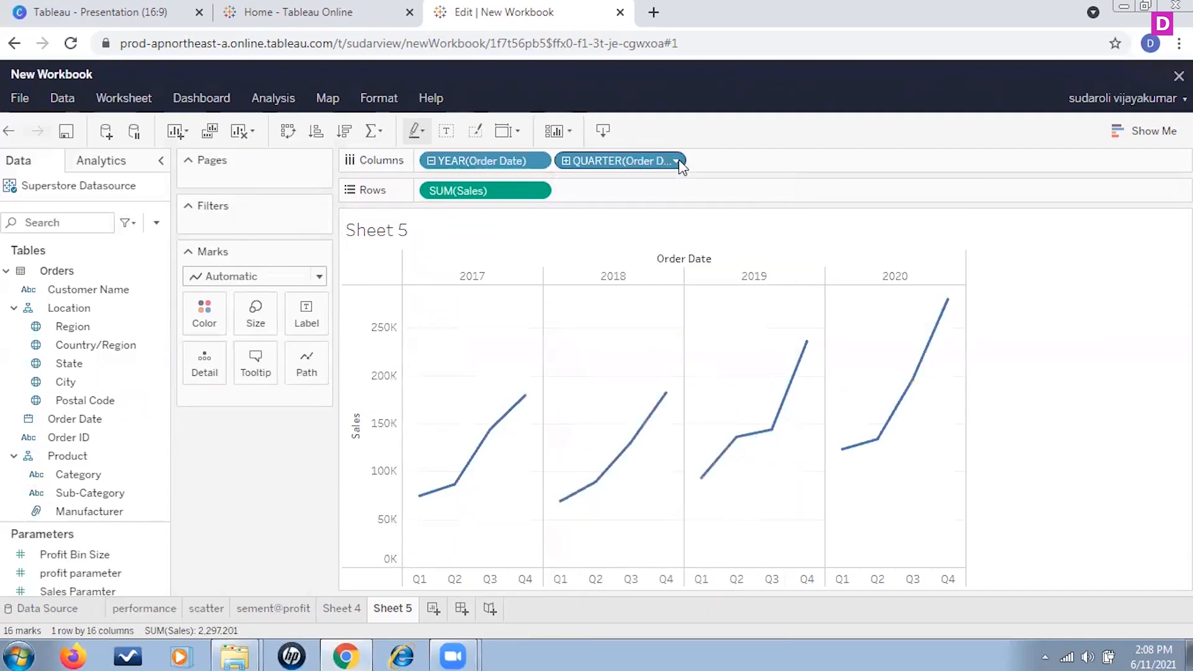
pyautogui.click(675, 161)
pyautogui.click(606, 457)
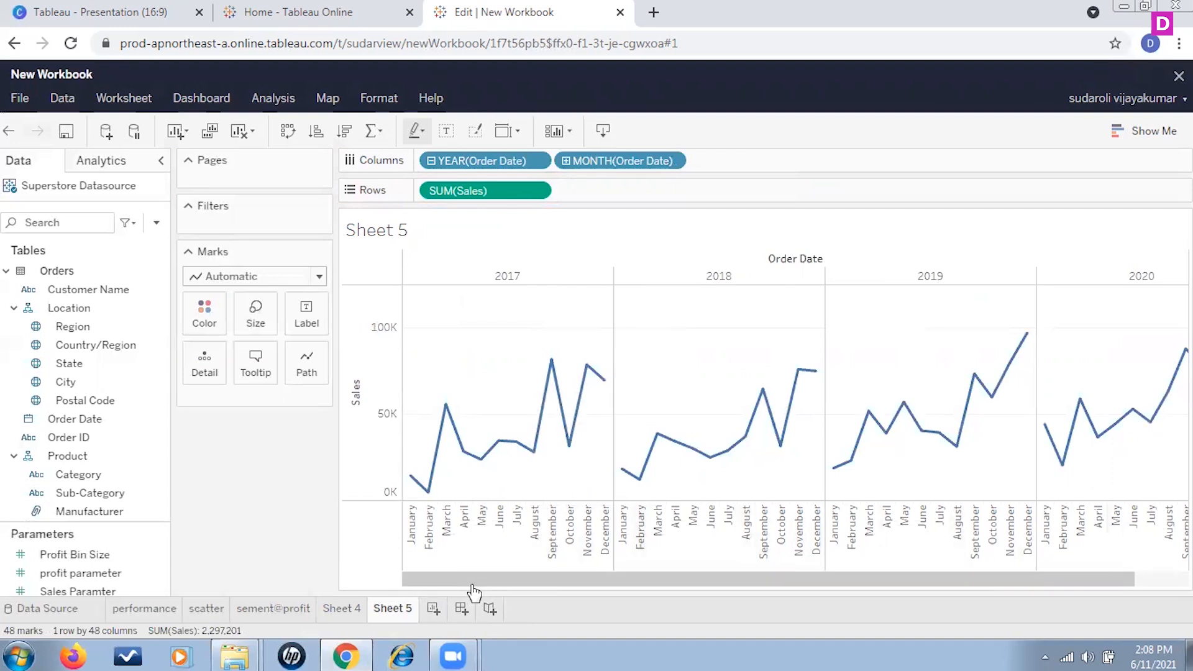
# Step: Change the monthly sales chart's mark type from Automatic line to Area
pyautogui.moveTo(474, 583); pyautogui.dragTo(882, 576)
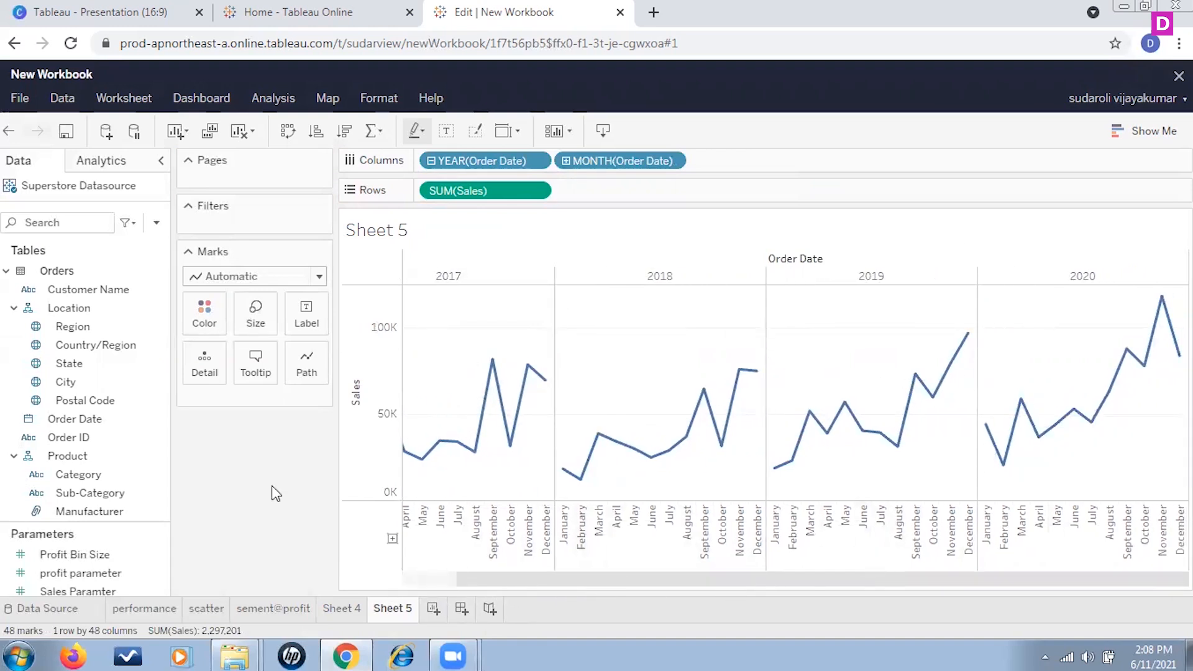
pyautogui.click(318, 276)
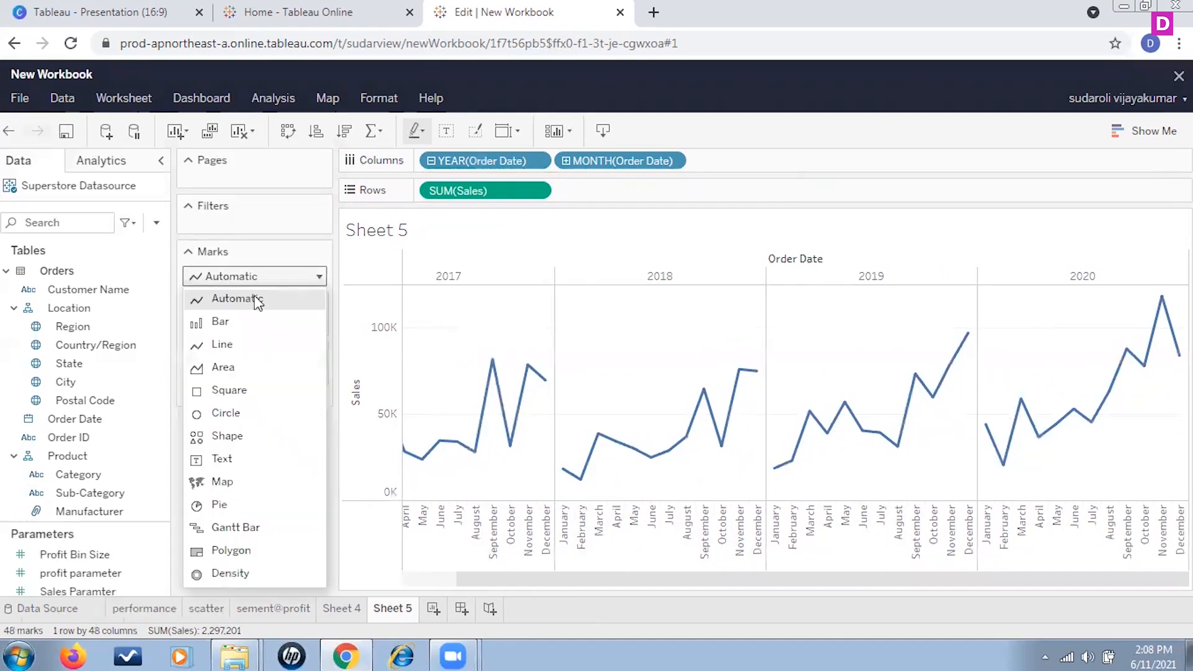
pyautogui.click(239, 368)
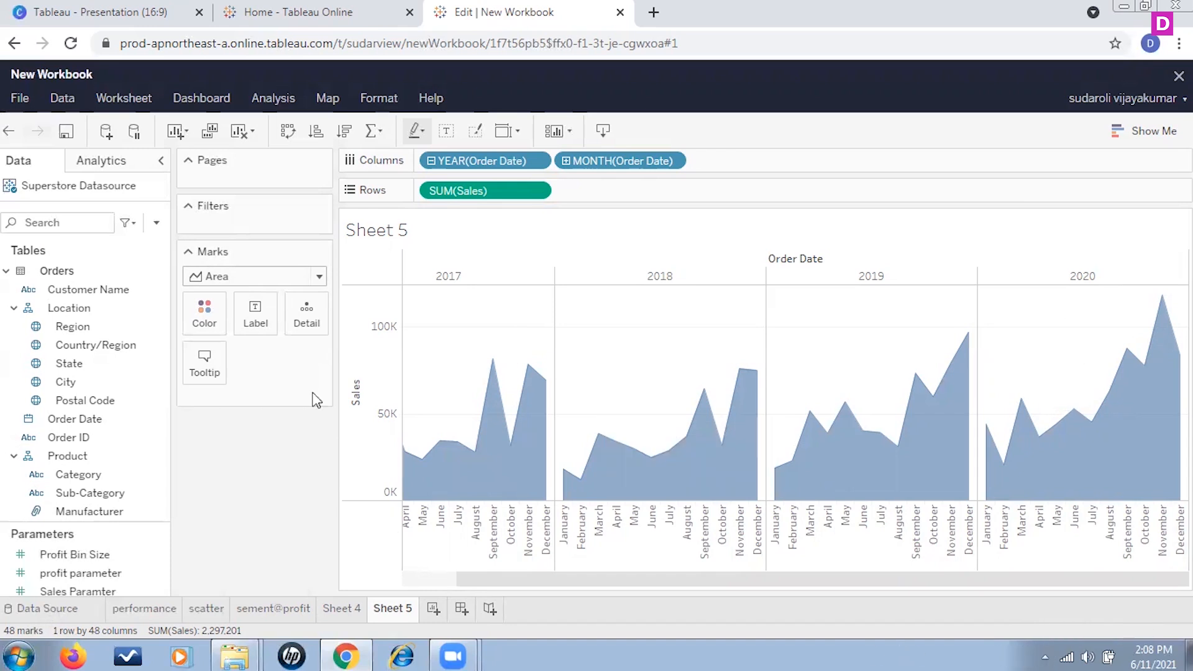
# Step: Create a new dashboard and add the performance sheet to it
pyautogui.click(80, 163)
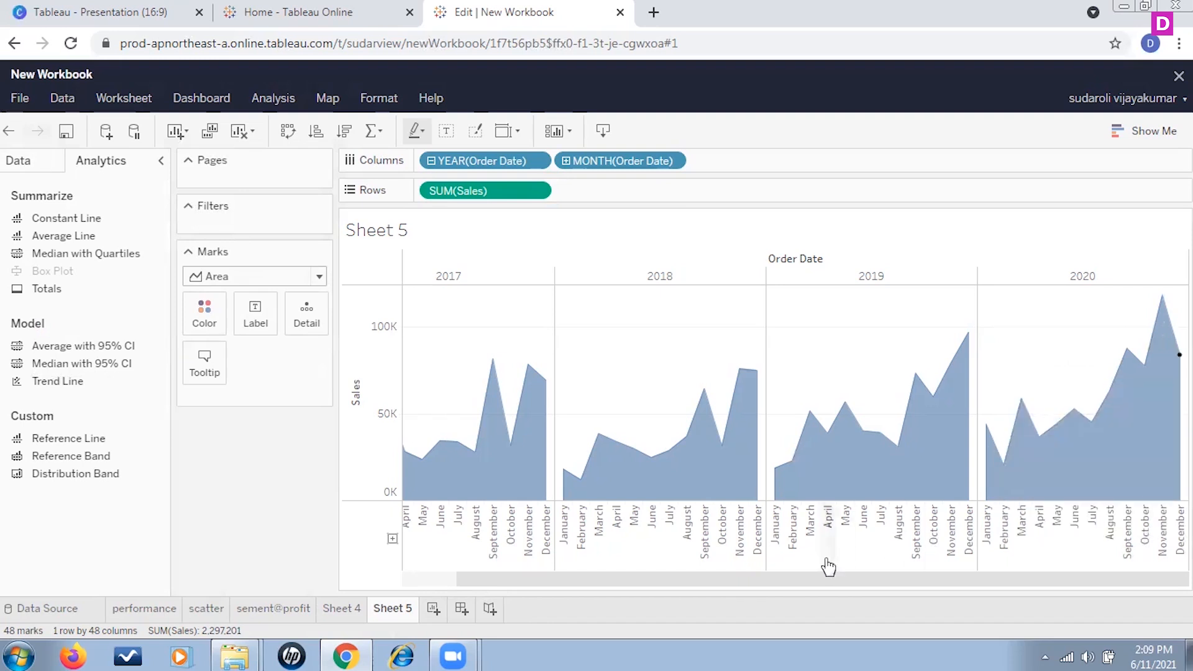
pyautogui.moveTo(340, 652)
pyautogui.click(461, 609)
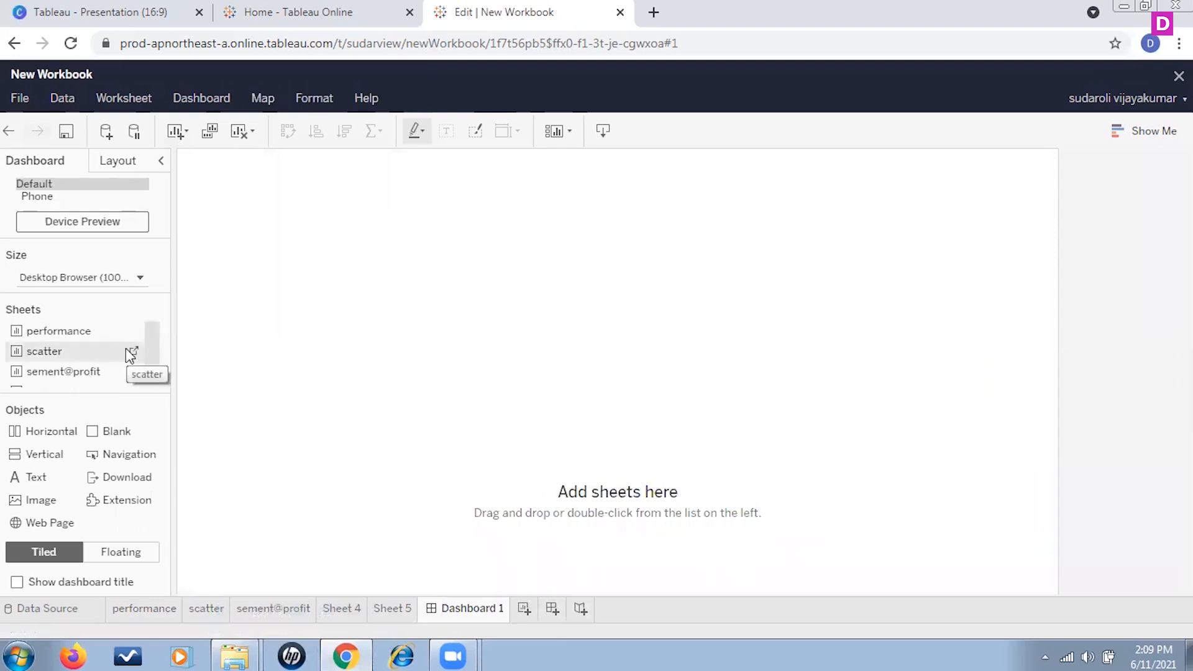
pyautogui.moveTo(154, 345)
pyautogui.mouseDown()
pyautogui.moveTo(155, 389)
pyautogui.moveTo(157, 352)
pyautogui.mouseUp()
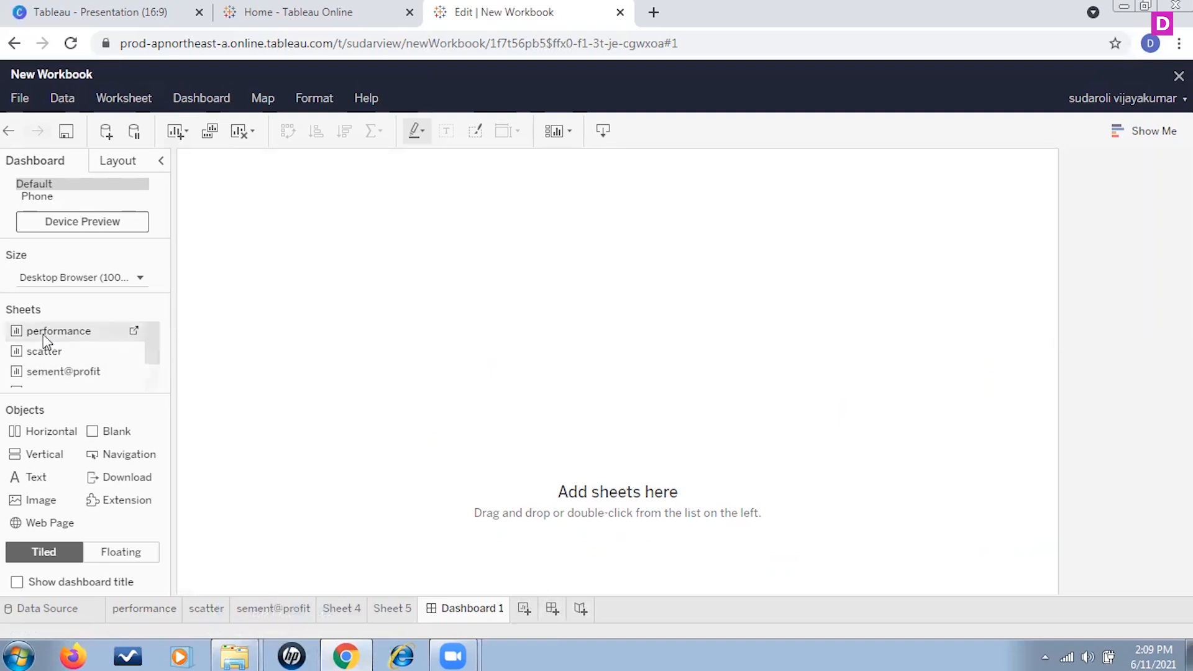
pyautogui.doubleClick(101, 336)
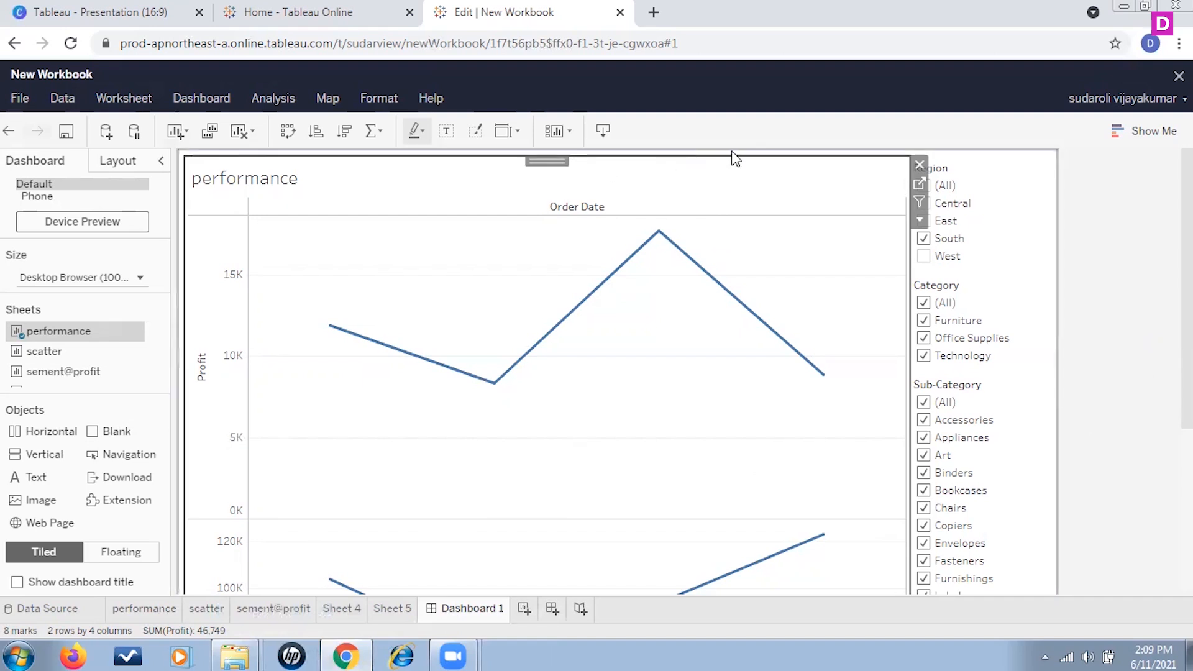
# Step: Switch to floating layout and place the scatter sheet as a floating view in the dashboard's lower right area
pyautogui.click(121, 552)
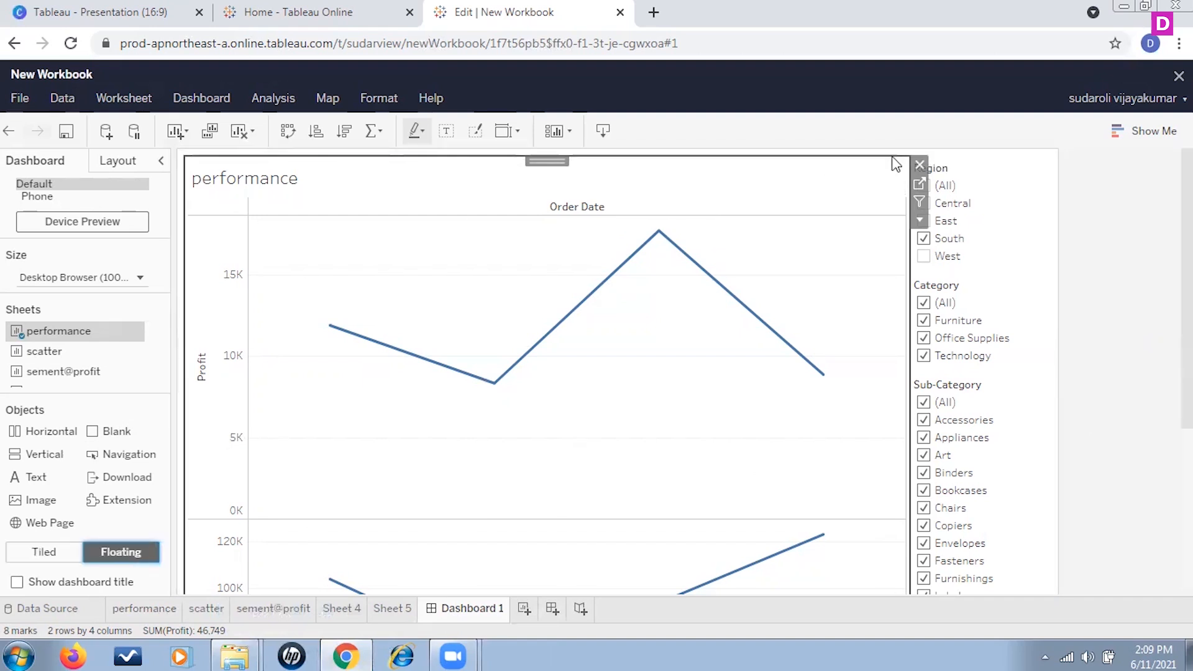
pyautogui.click(185, 156)
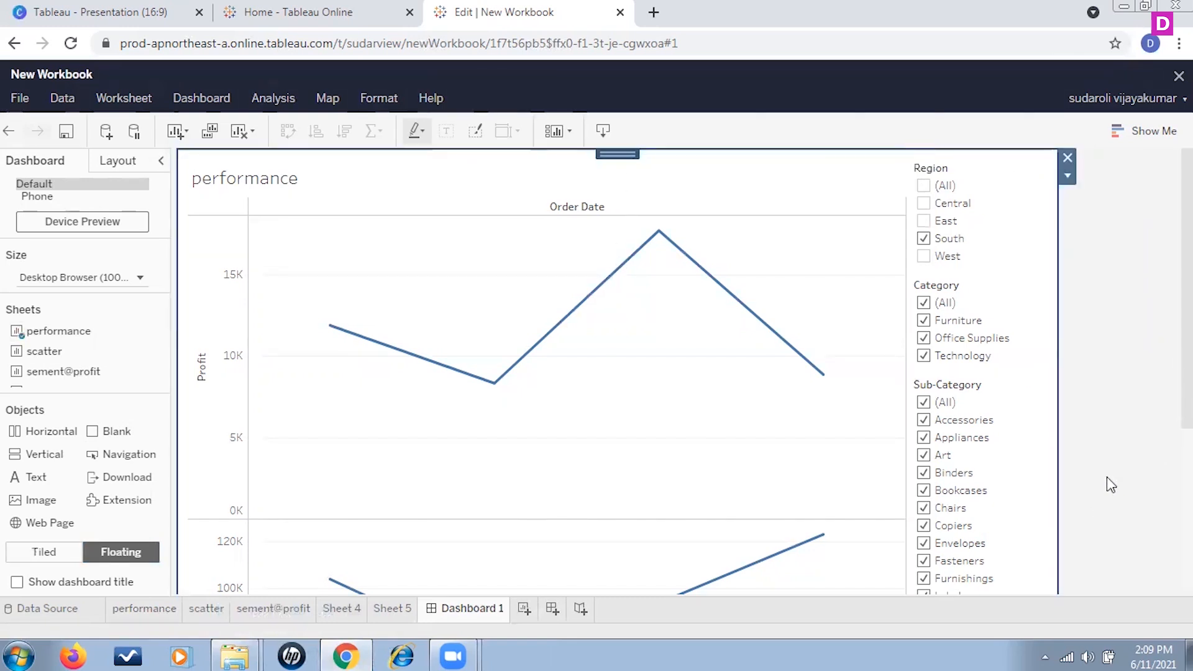
pyautogui.scroll(-5, 1107, 477)
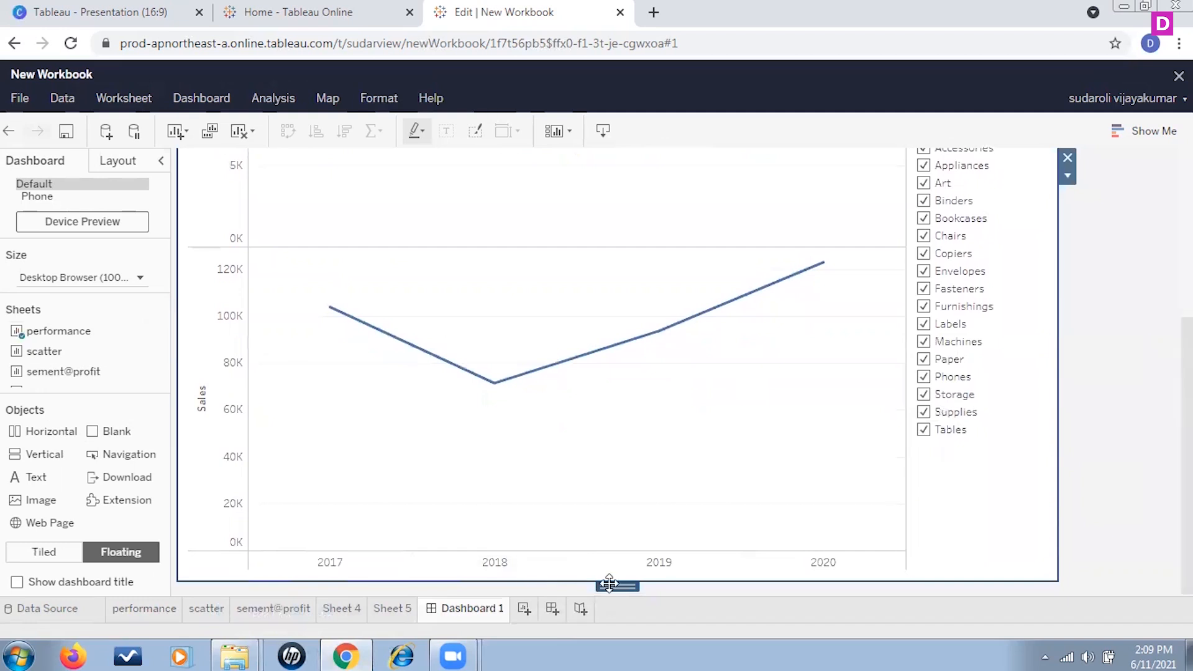
pyautogui.click(537, 525)
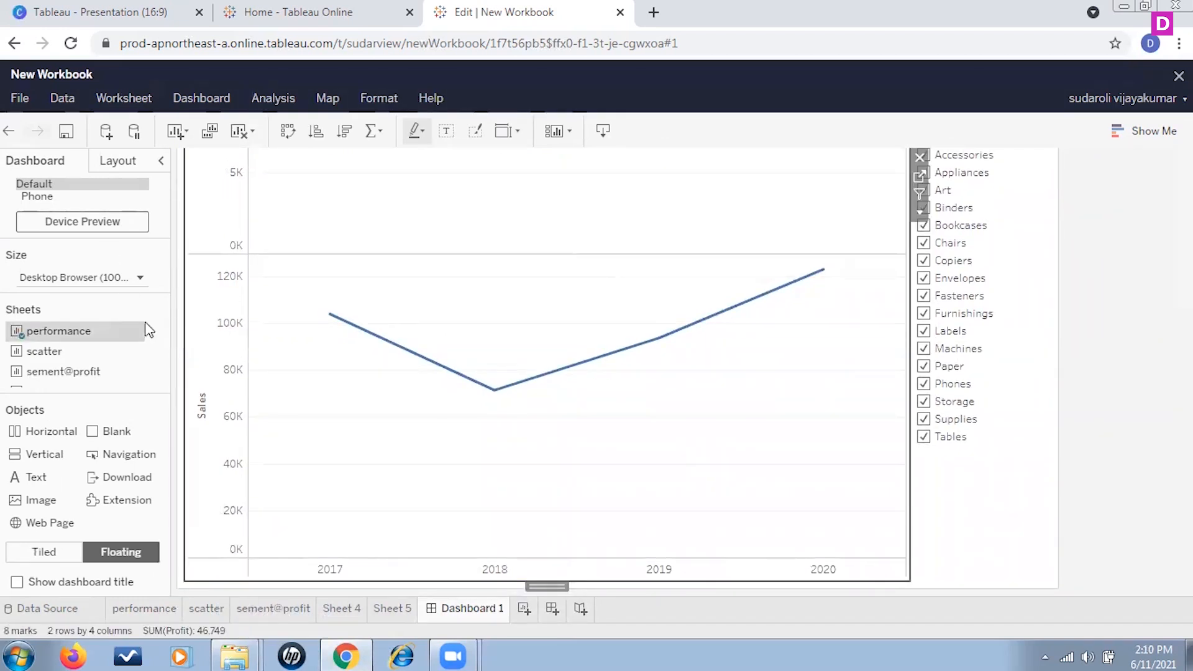
pyautogui.moveTo(358, 393); pyautogui.dragTo(646, 430)
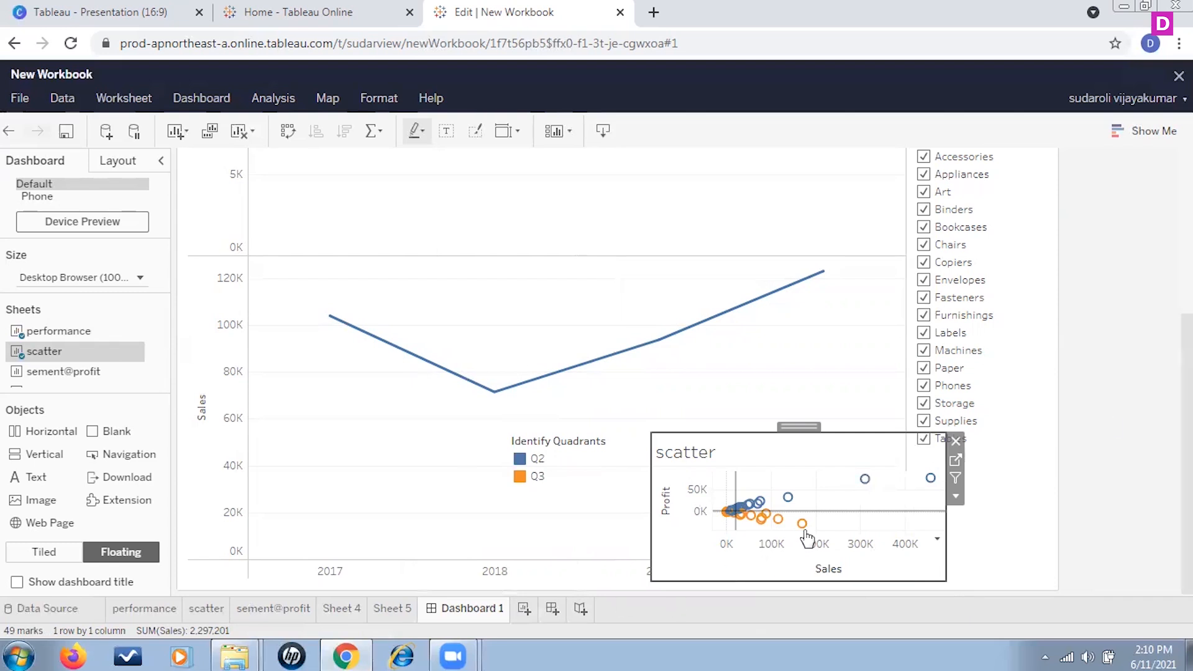
# Step: Select the container holding the filter cards and review the dashboard layout
pyautogui.scroll(5, 486, 345)
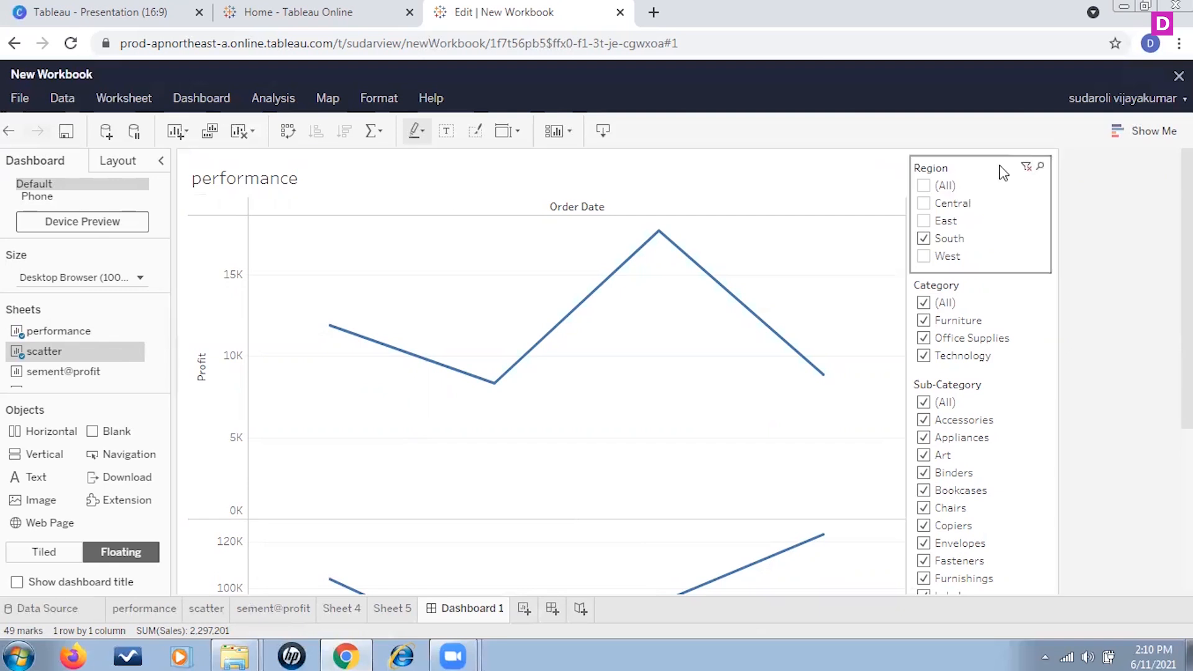
pyautogui.click(966, 172)
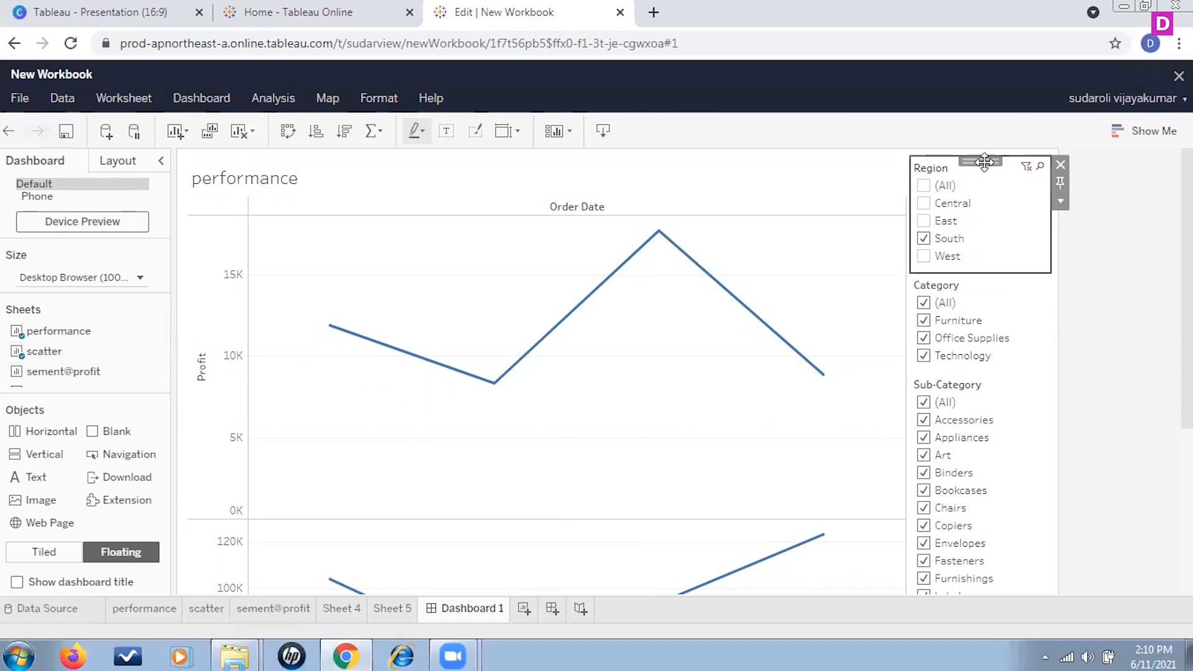
pyautogui.doubleClick(994, 162)
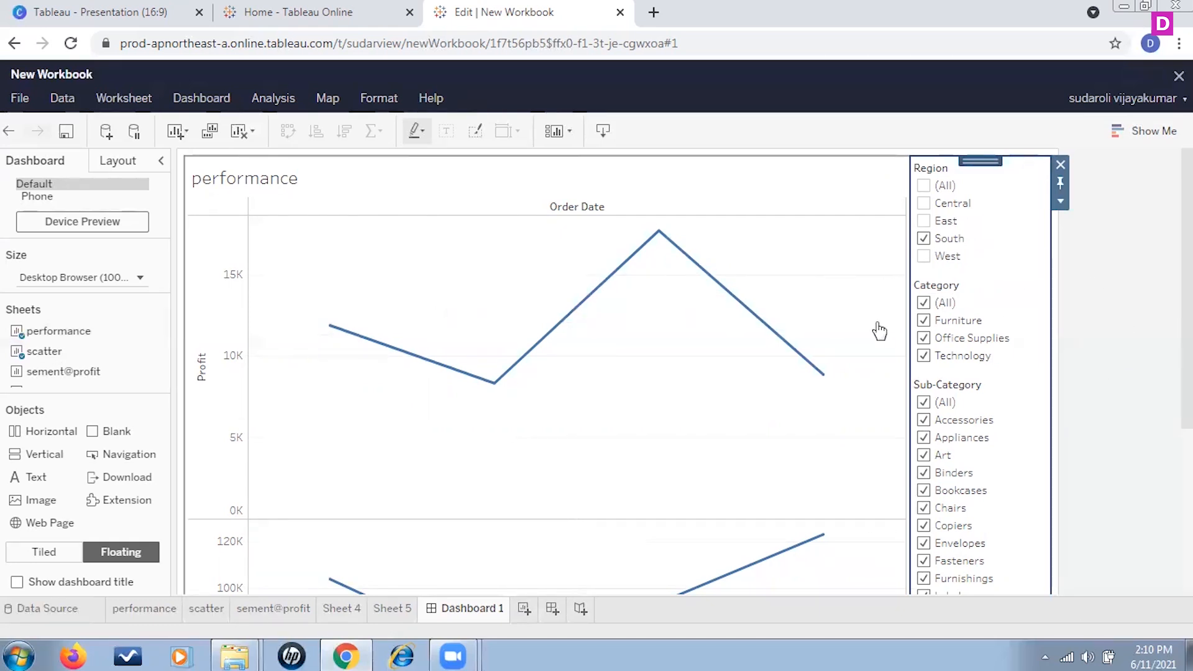
pyautogui.scroll(-5, 699, 395)
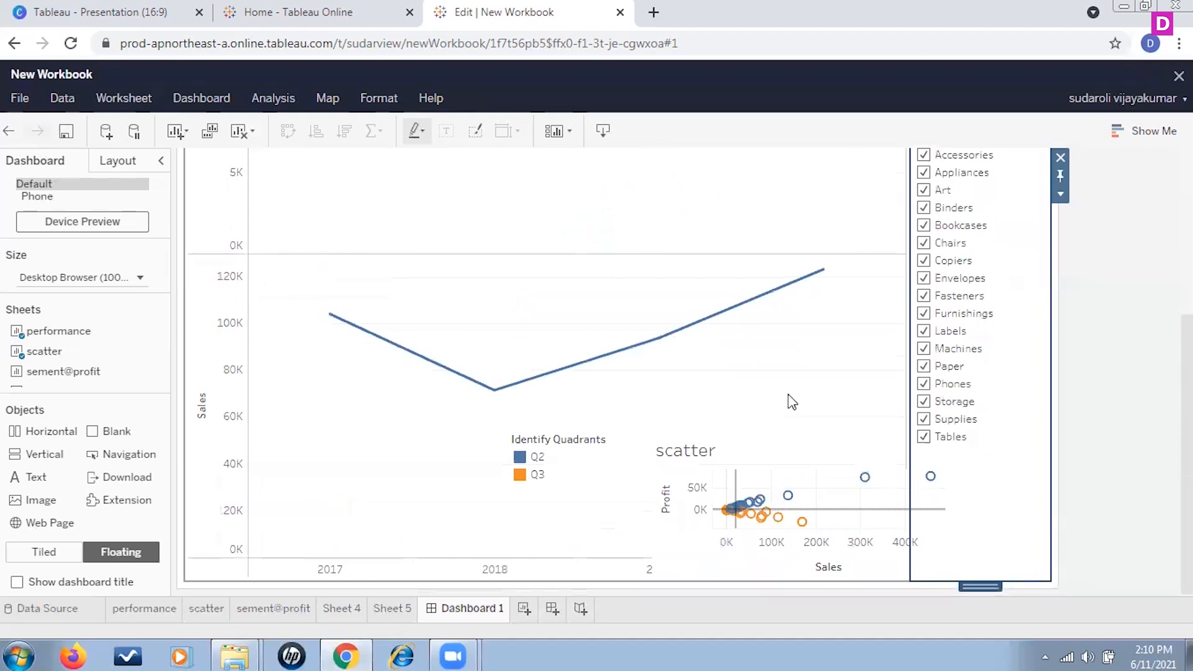
pyautogui.scroll(5, 788, 394)
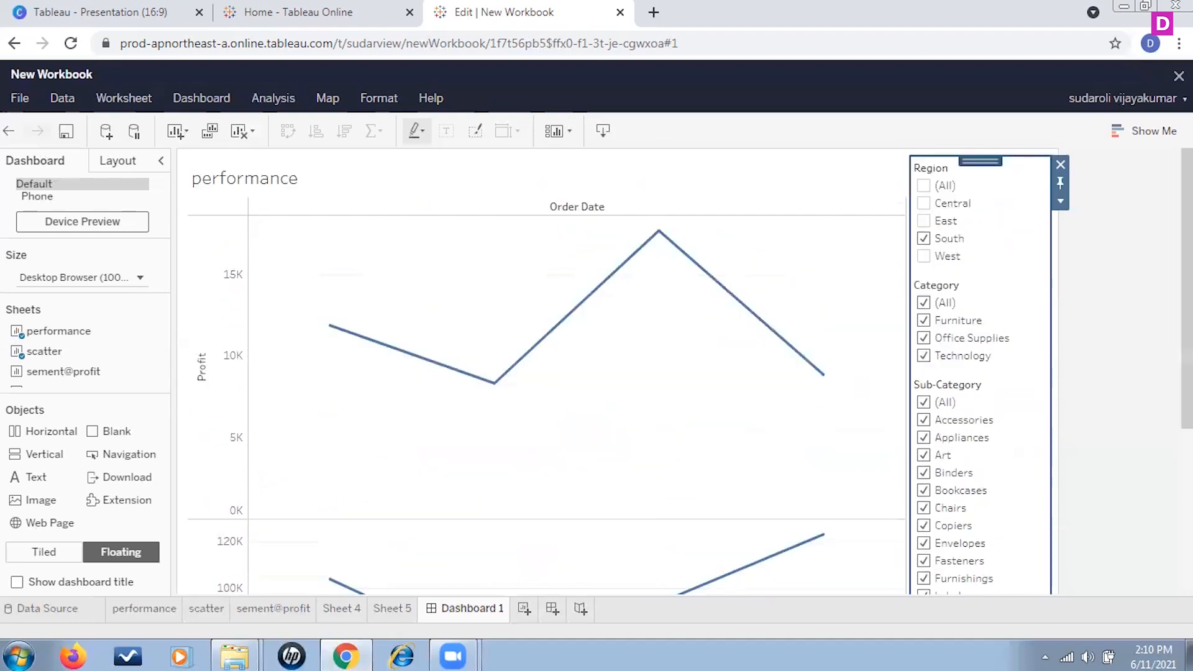